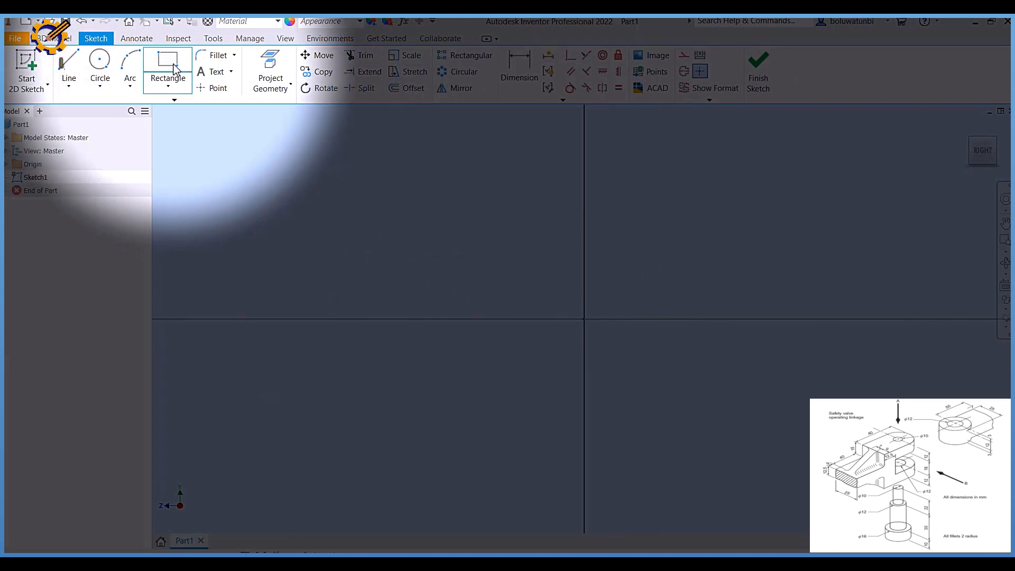
Draw a rectangle 40 mm wide and 42 mm high with its lower-left corner at the sketch origin.
click(173, 68)
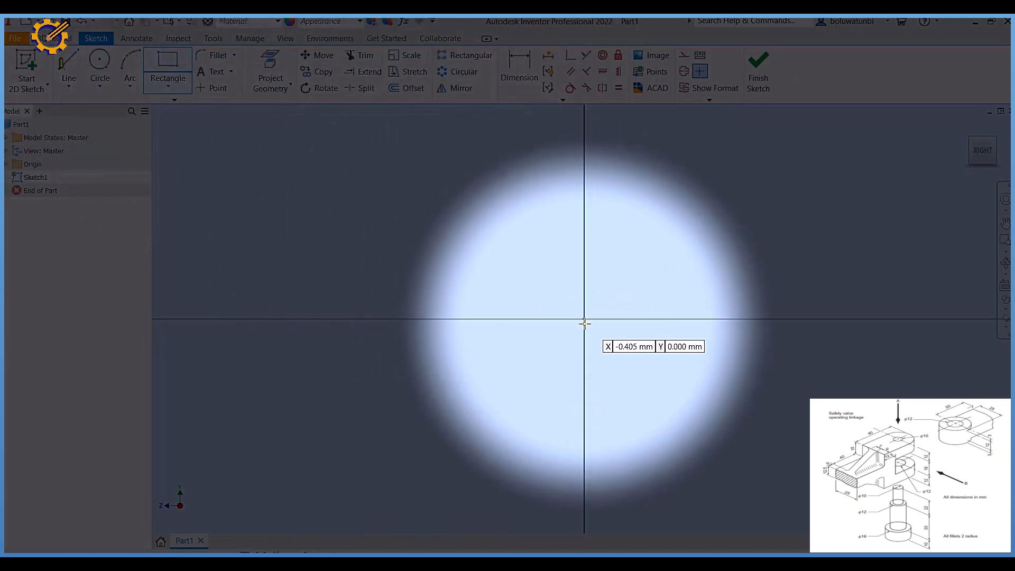
click(584, 319)
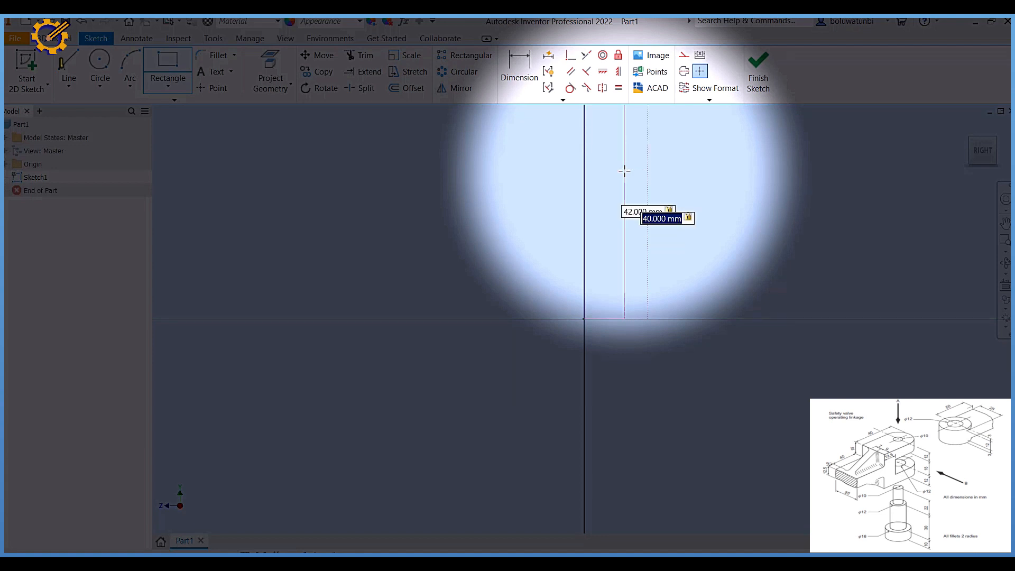
key(Return)
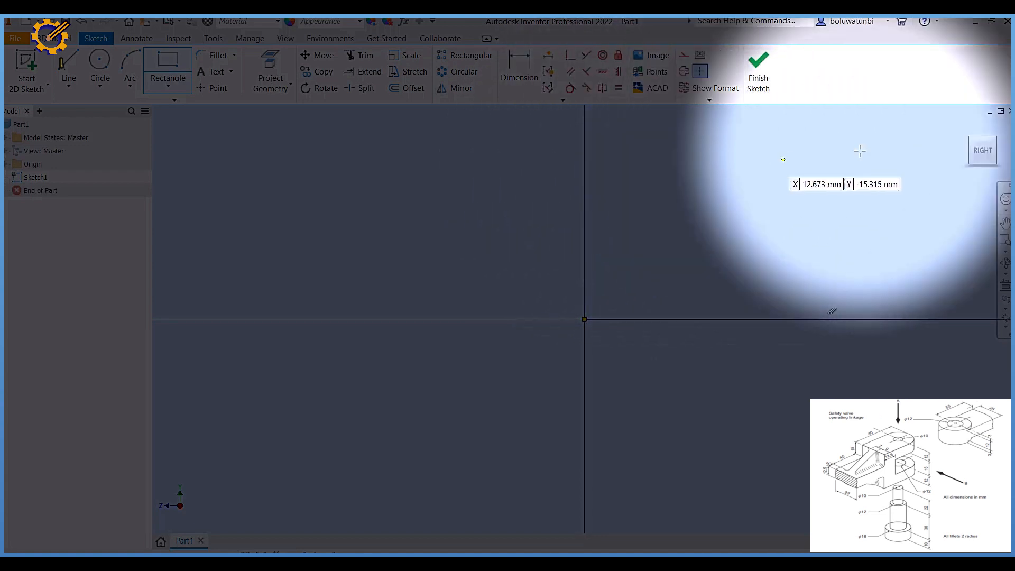
click(979, 154)
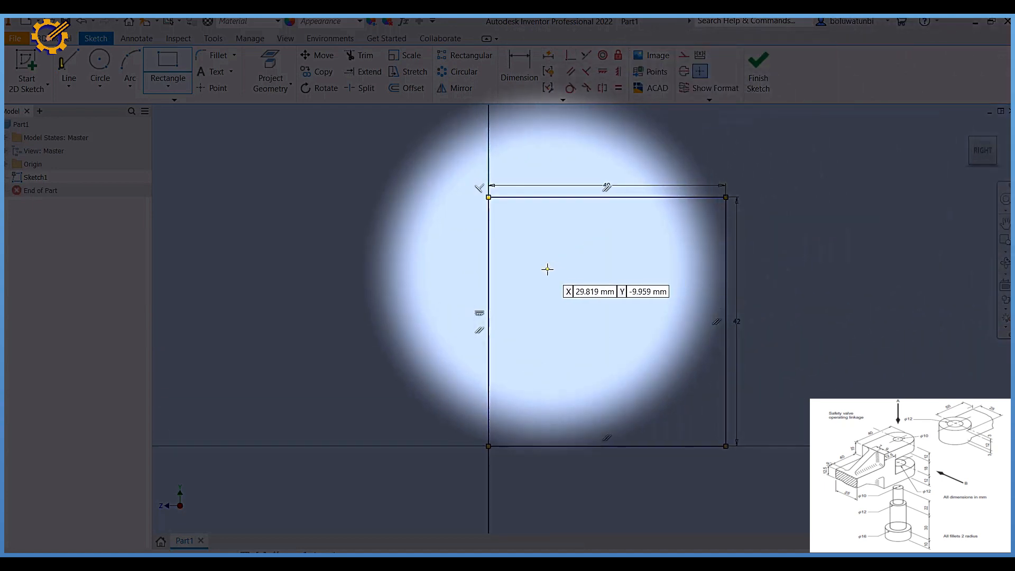
Draw a smaller rectangle inside the first one, starting on its right edge, about 30 mm wide and 23 mm high.
click(149, 64)
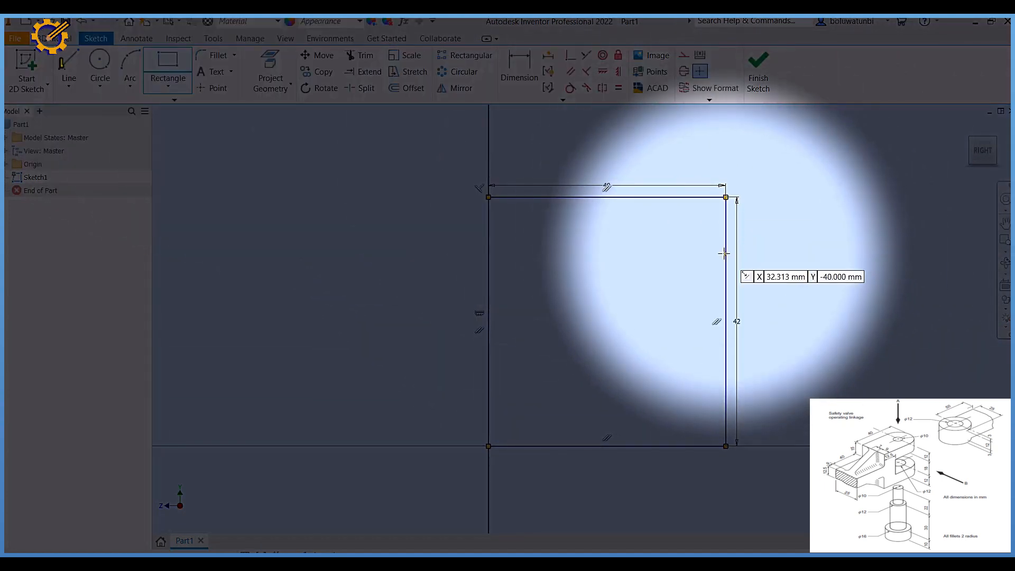
click(725, 251)
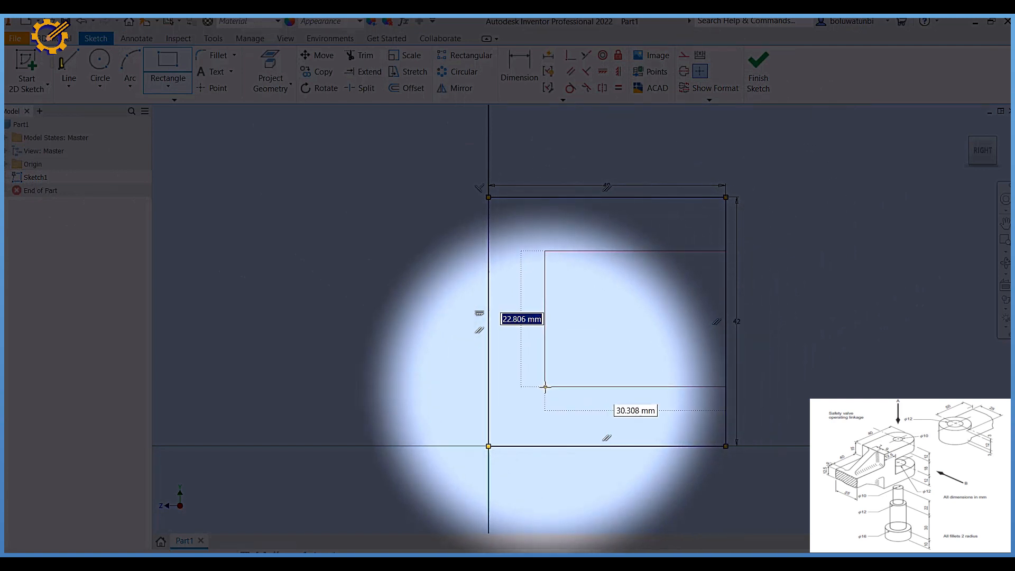
click(545, 387)
Dimension the inner rectangle 12.5 mm from the outer left edge and set its height to 18 mm.
click(521, 67)
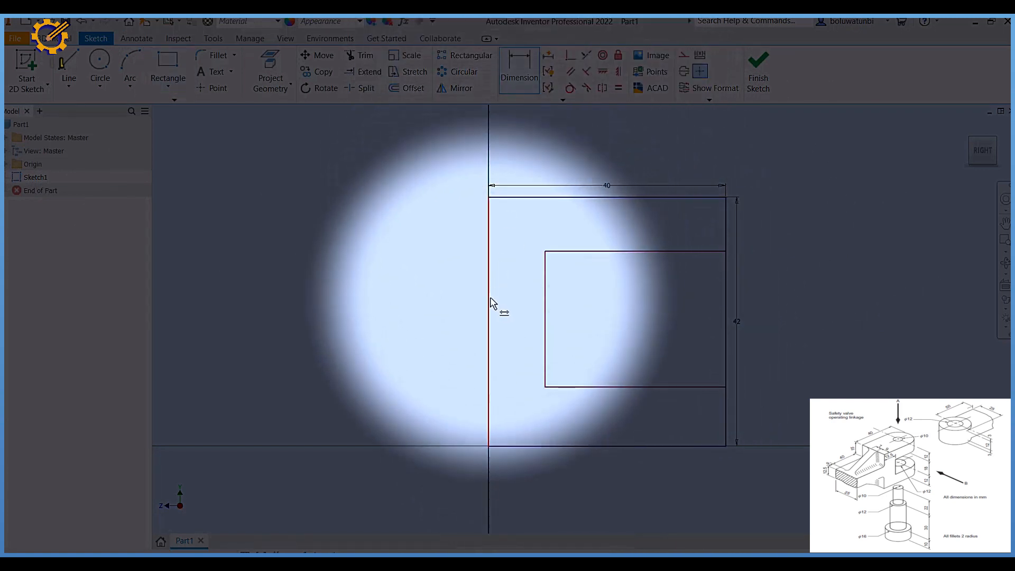
click(489, 302)
click(545, 296)
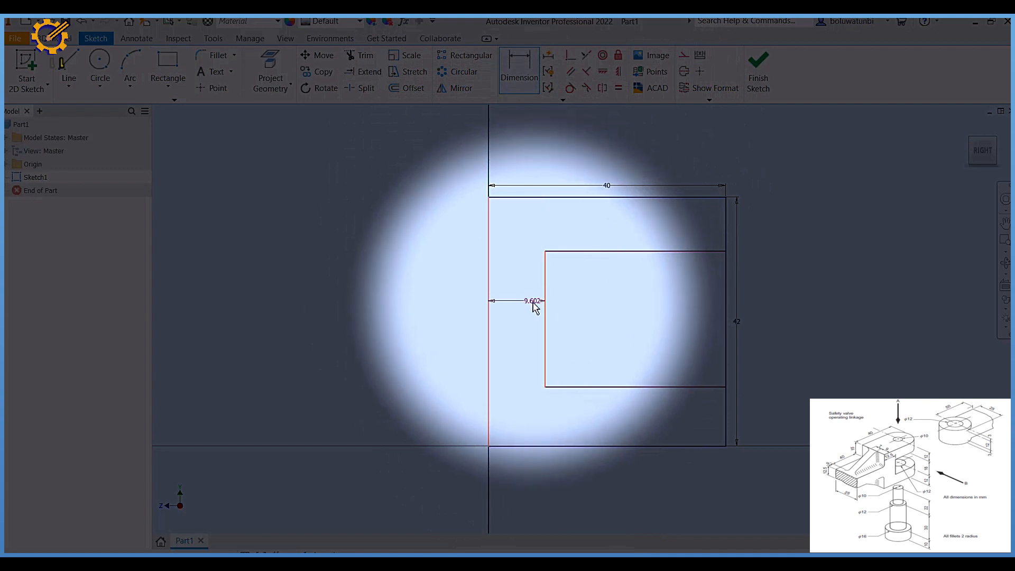
click(536, 302)
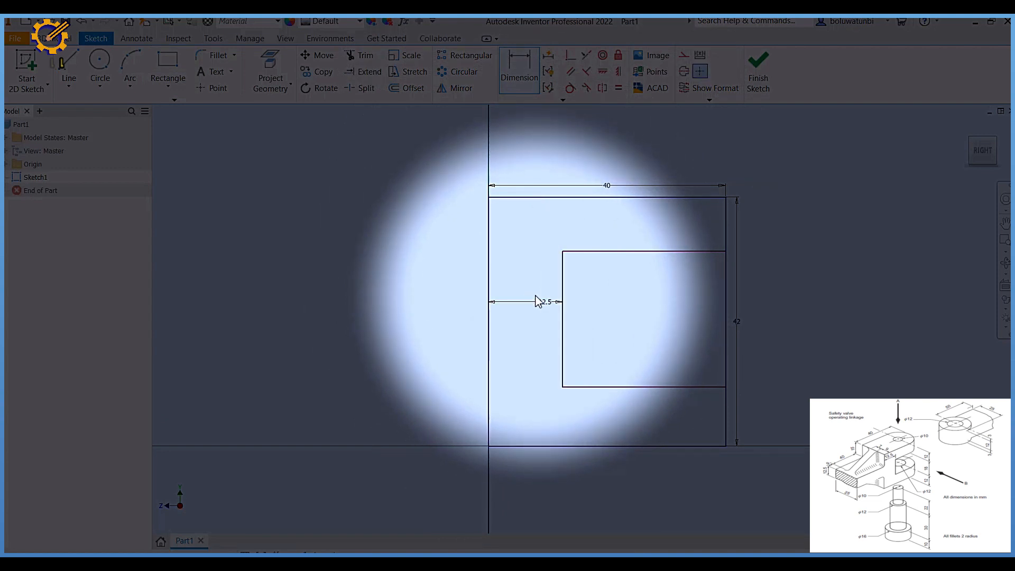
click(564, 291)
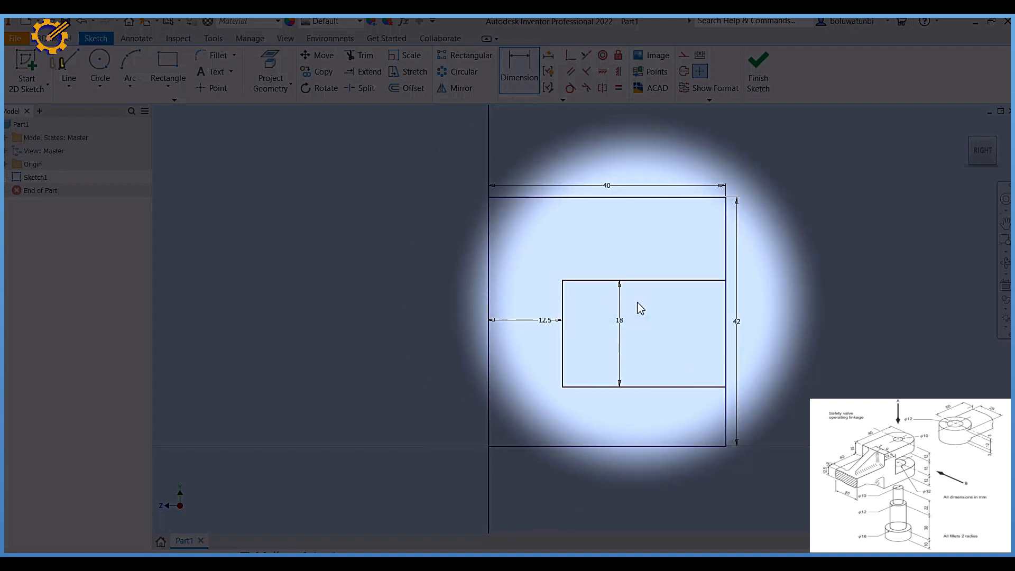
Set the distance between the inner rectangle's upper edge and the outer rectangle's upper edge to 12 mm.
click(642, 280)
click(642, 198)
click(646, 240)
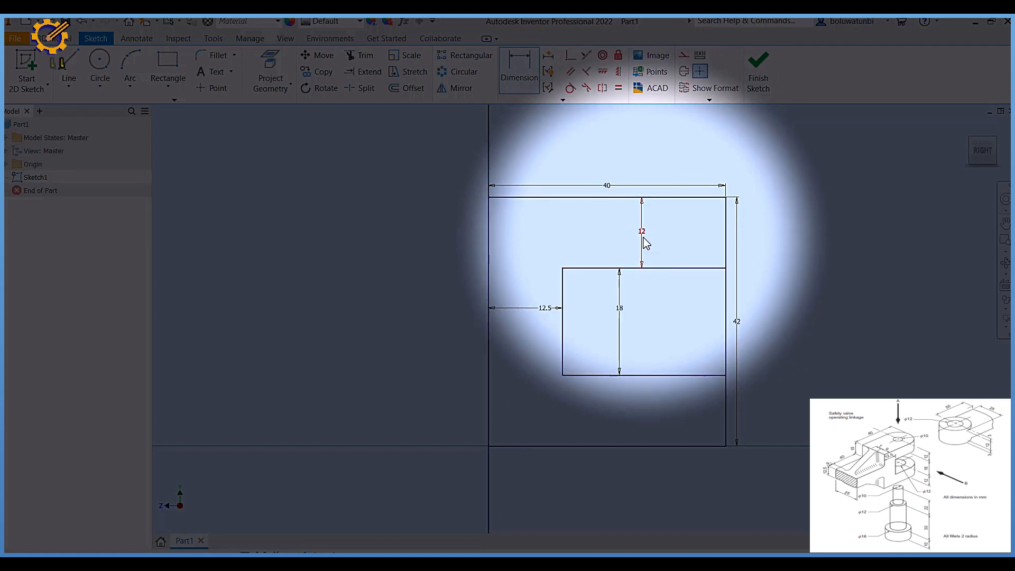
Draw a full-height vertical line across the outer rectangle and dimension it 12.5 mm from the right edge.
click(78, 68)
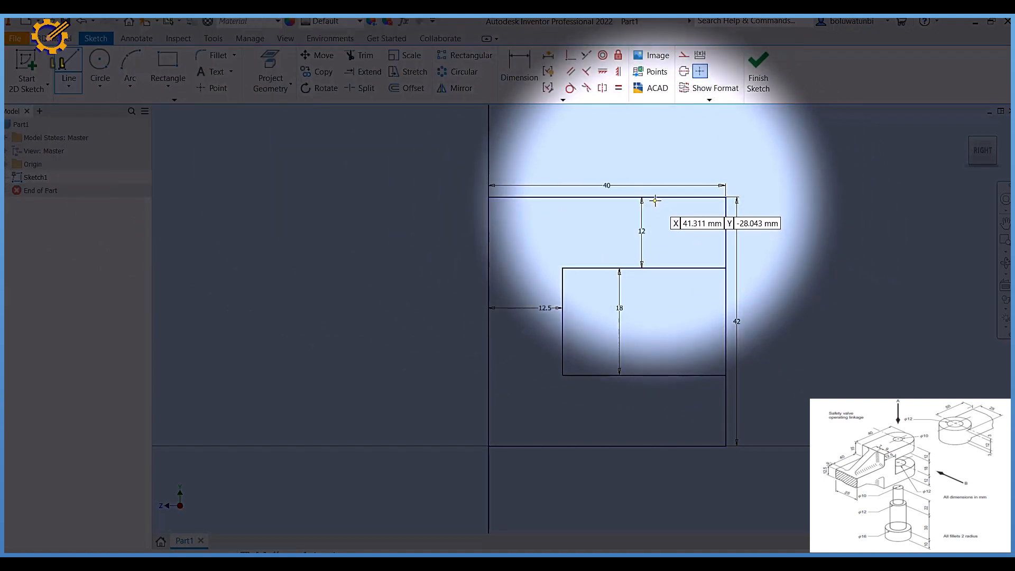
click(656, 198)
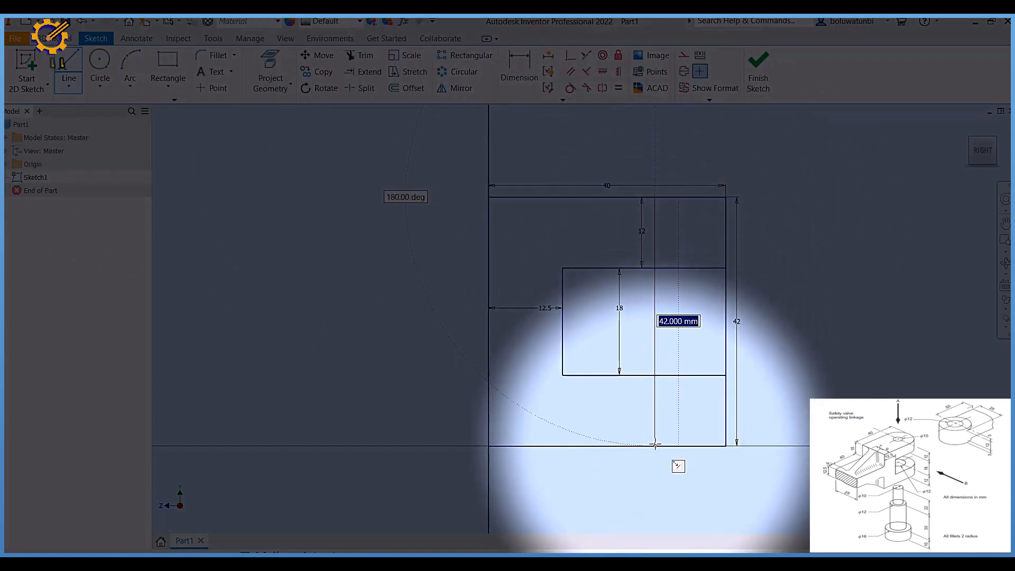
click(655, 447)
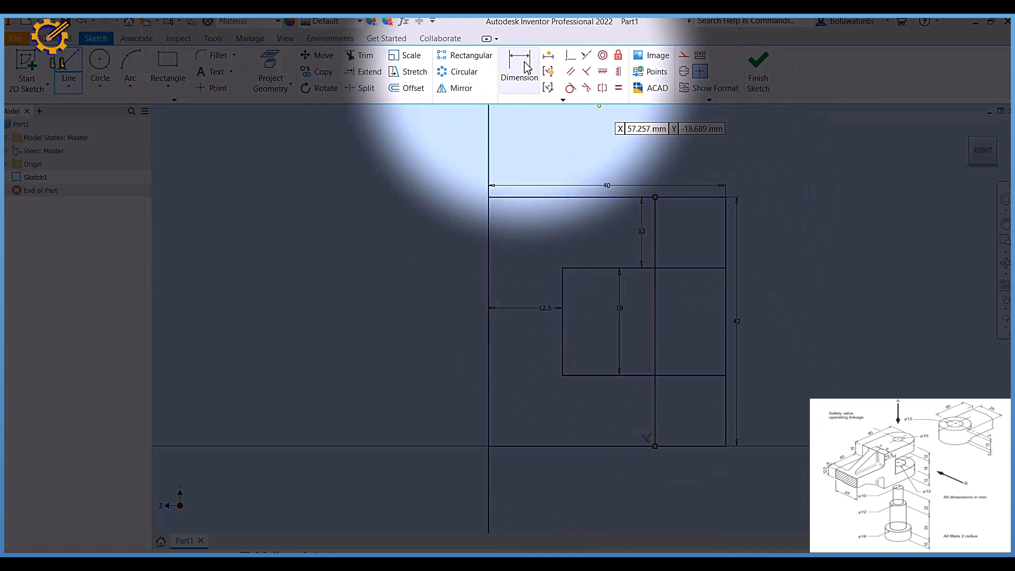
click(527, 68)
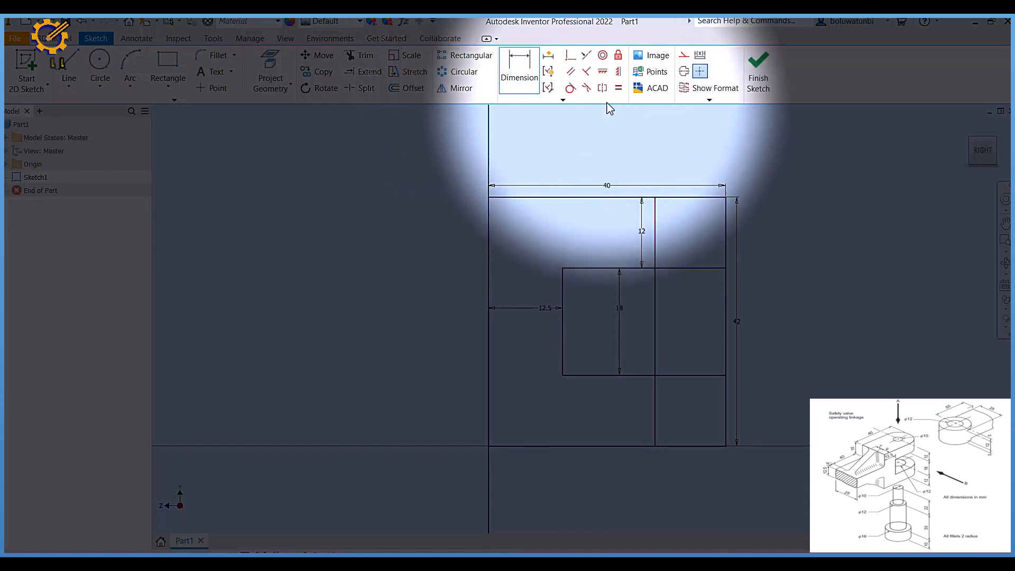
click(724, 238)
click(656, 240)
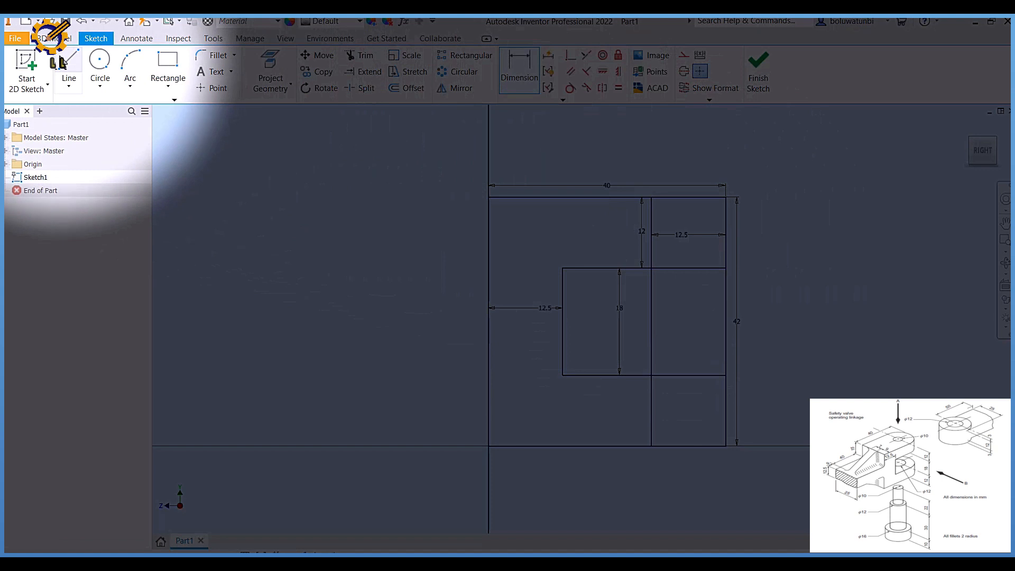
Draw two short vertical lines left of the full-height line, one across the upper fork arm and one across the lower.
click(66, 66)
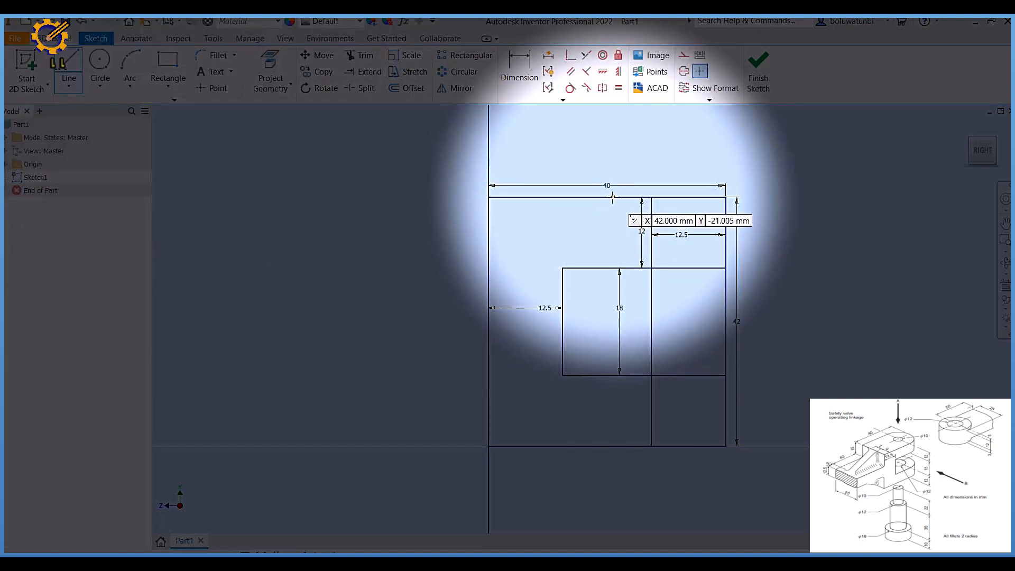
click(613, 196)
double_click(613, 269)
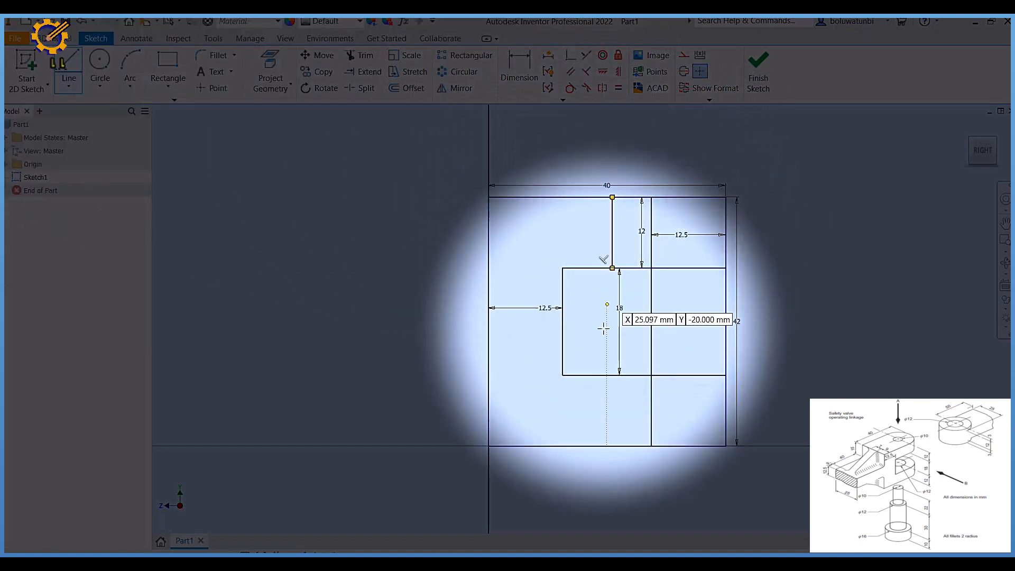
click(590, 376)
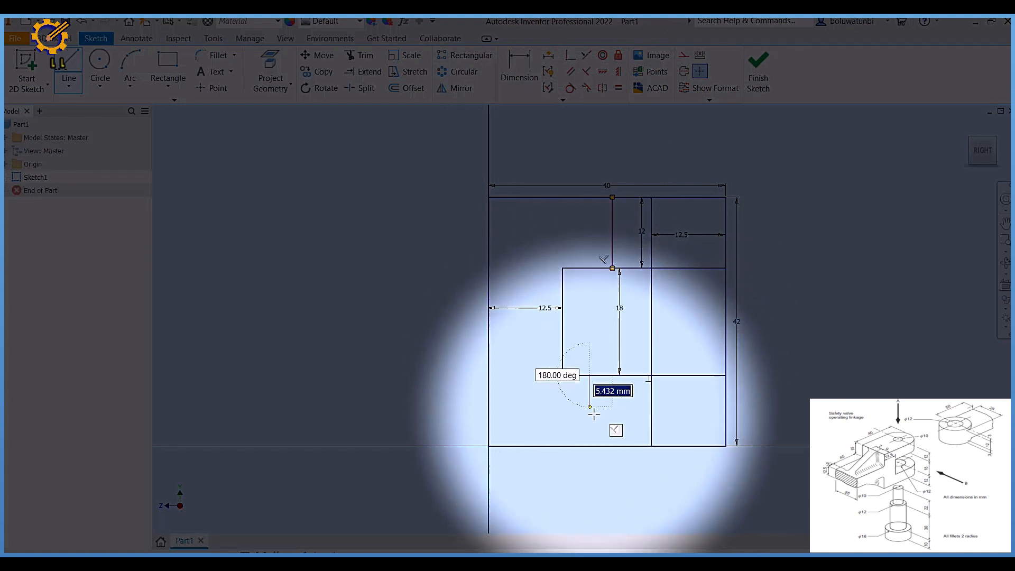
double_click(589, 446)
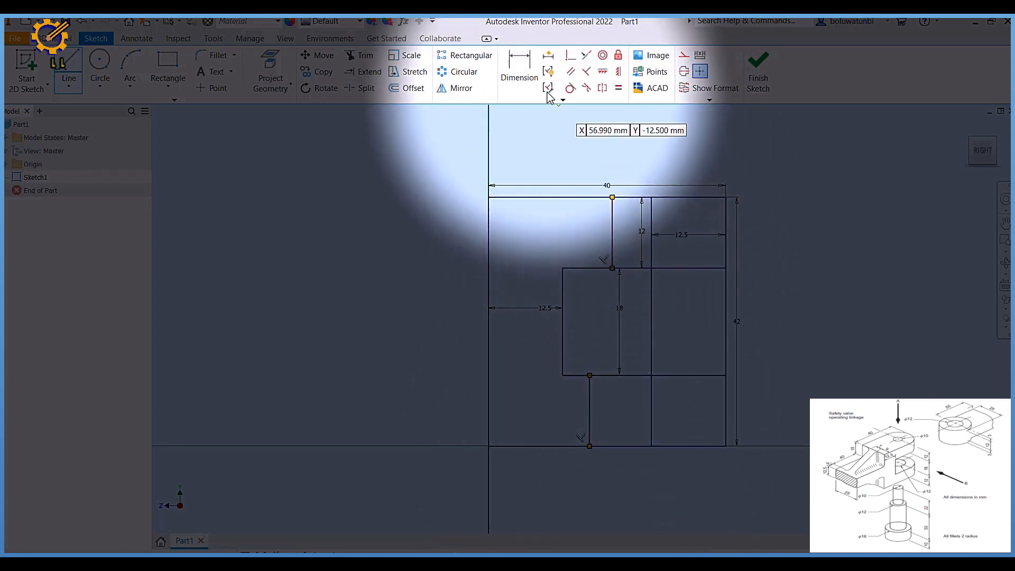
Dimension the upper short line 5 mm and the lower short line 6 mm from the full-height vertical line.
click(521, 74)
click(612, 211)
click(651, 219)
click(630, 223)
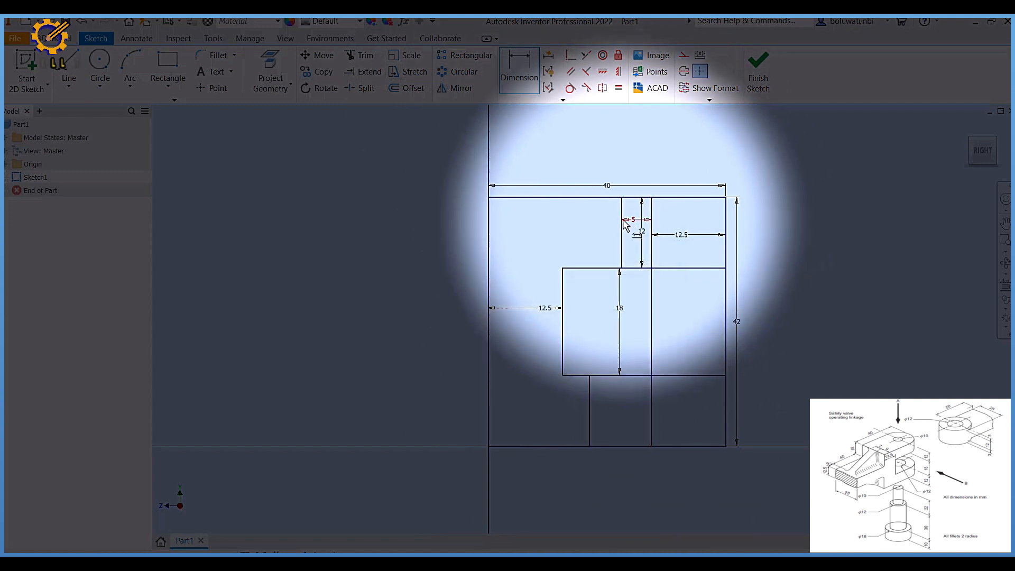
click(589, 391)
click(652, 402)
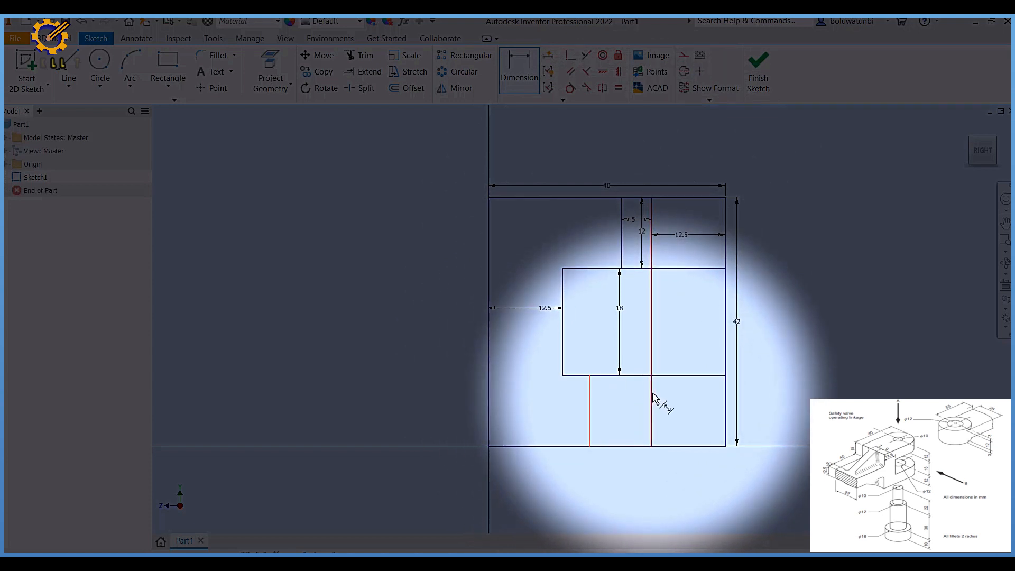
click(626, 407)
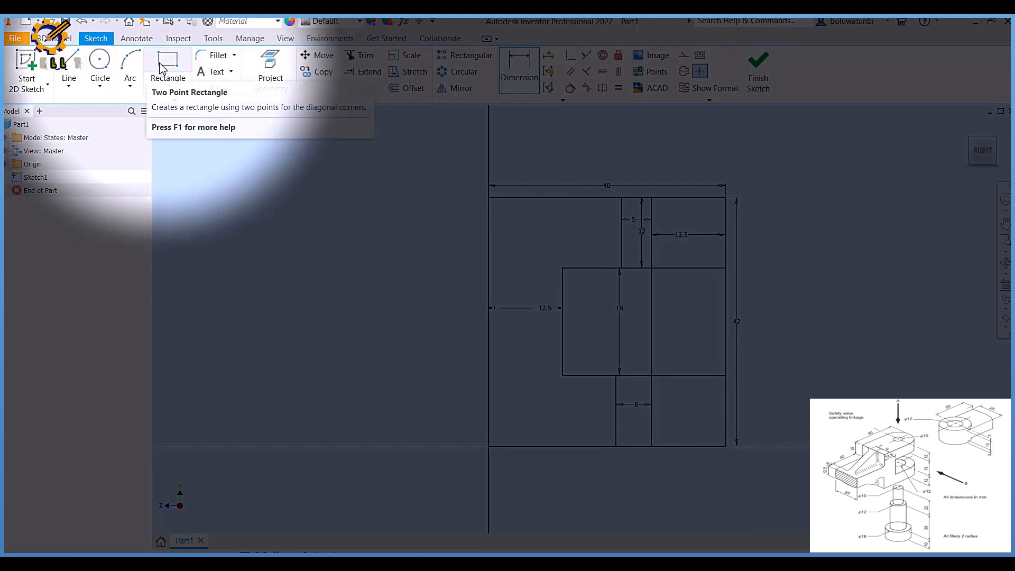
Draw a three-sided horizontal arm profile about 38.5 mm long, extending left from the outer rectangle's left edge.
click(74, 58)
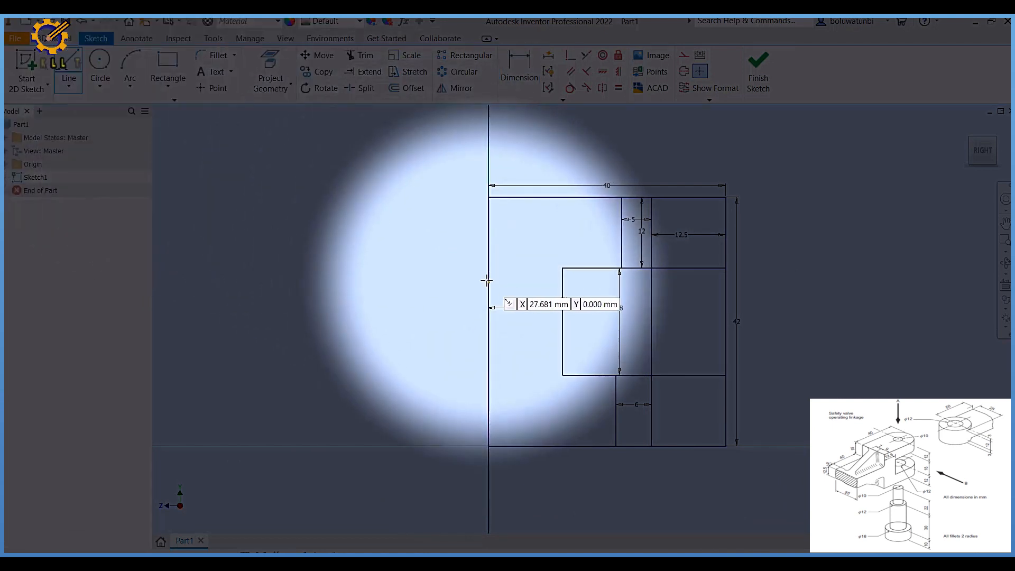
click(489, 283)
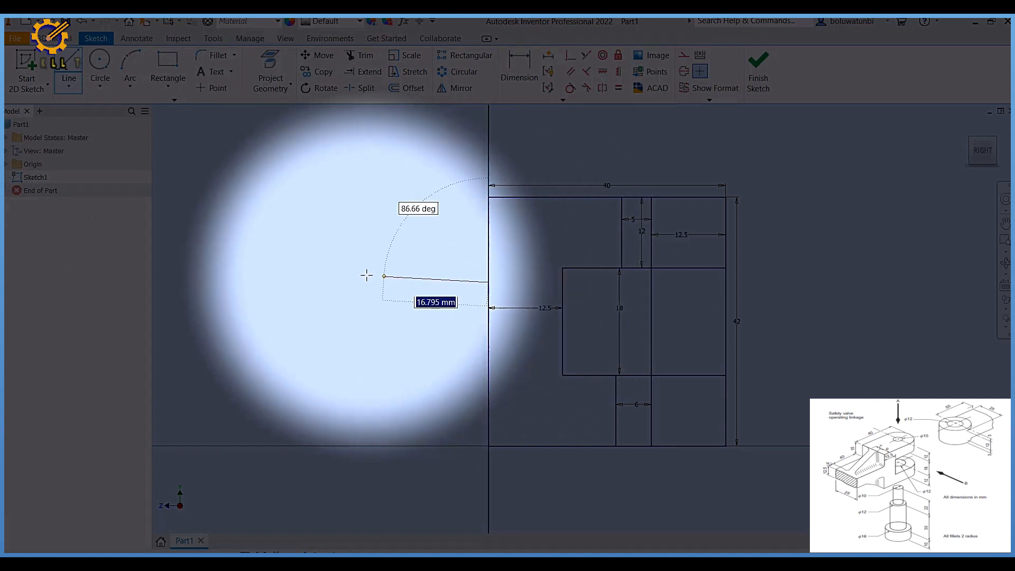
click(259, 280)
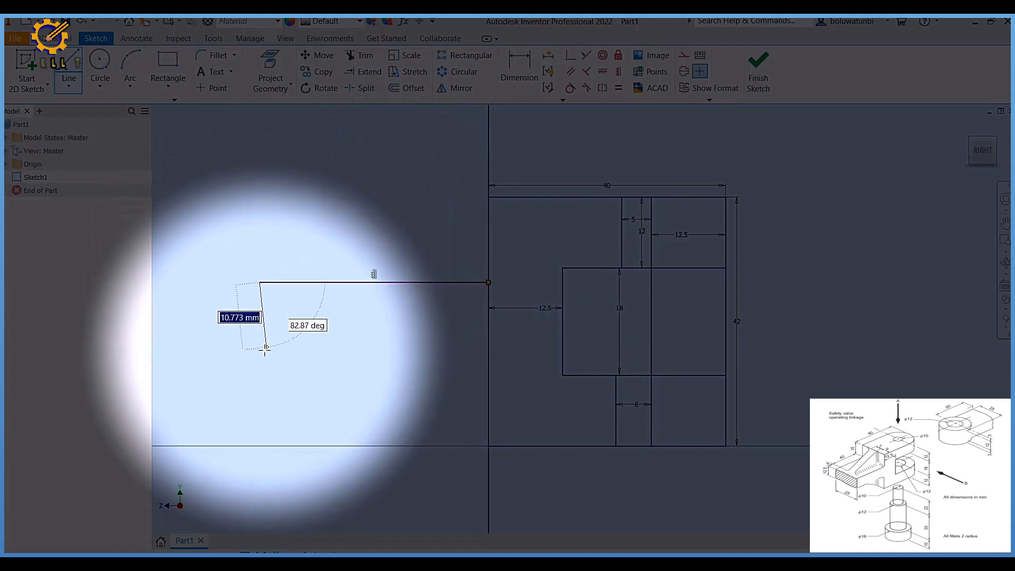
click(259, 357)
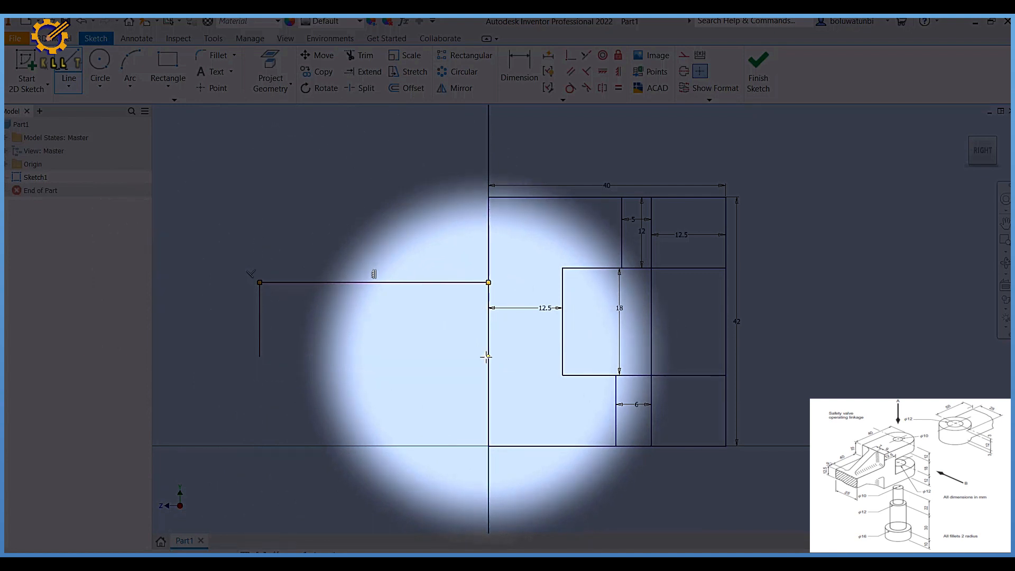
click(488, 356)
Dimension the left arm profile 40 mm long and 12.5 mm high.
click(513, 85)
click(374, 282)
click(372, 254)
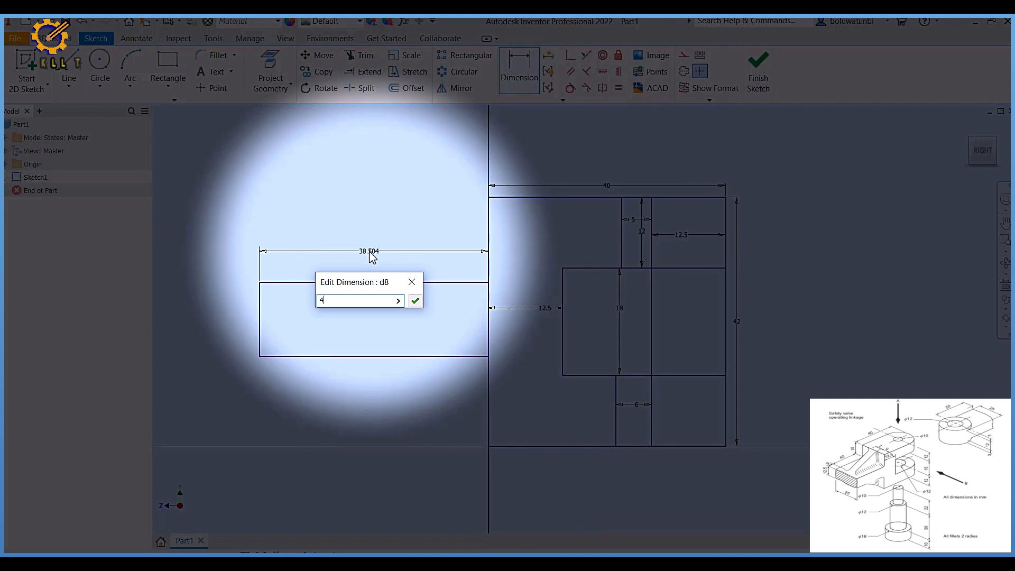
key(Return)
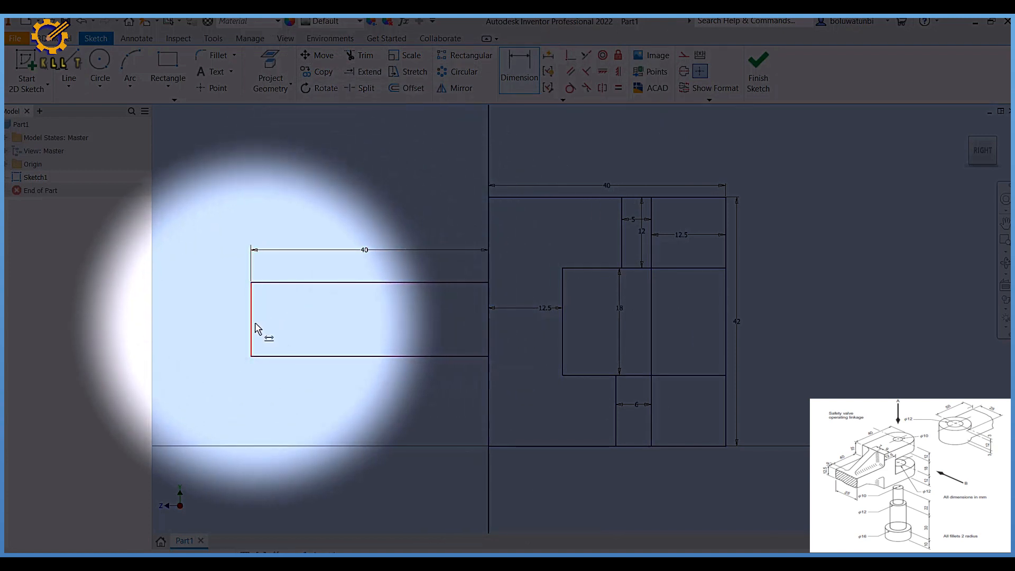
click(252, 328)
click(236, 323)
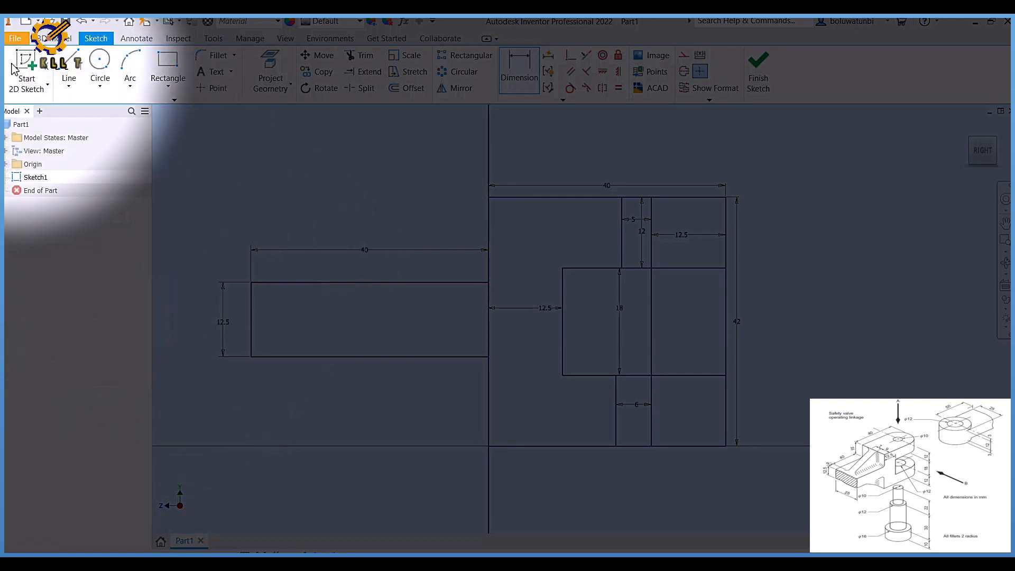
Draw a short horizontal line leftward from the midpoint of the inner rectangle's left edge and convert it to construction geometry.
click(69, 72)
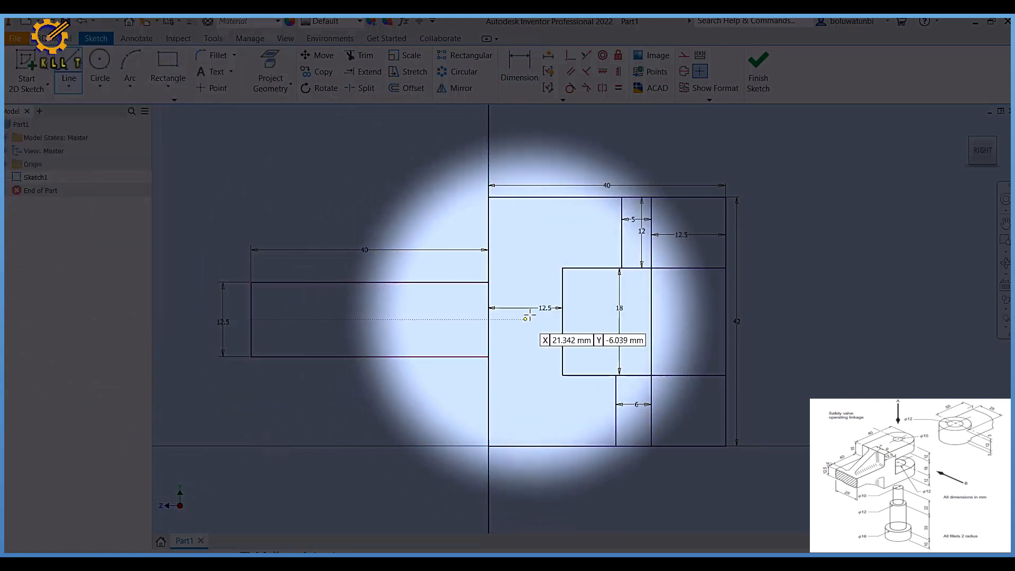
click(562, 321)
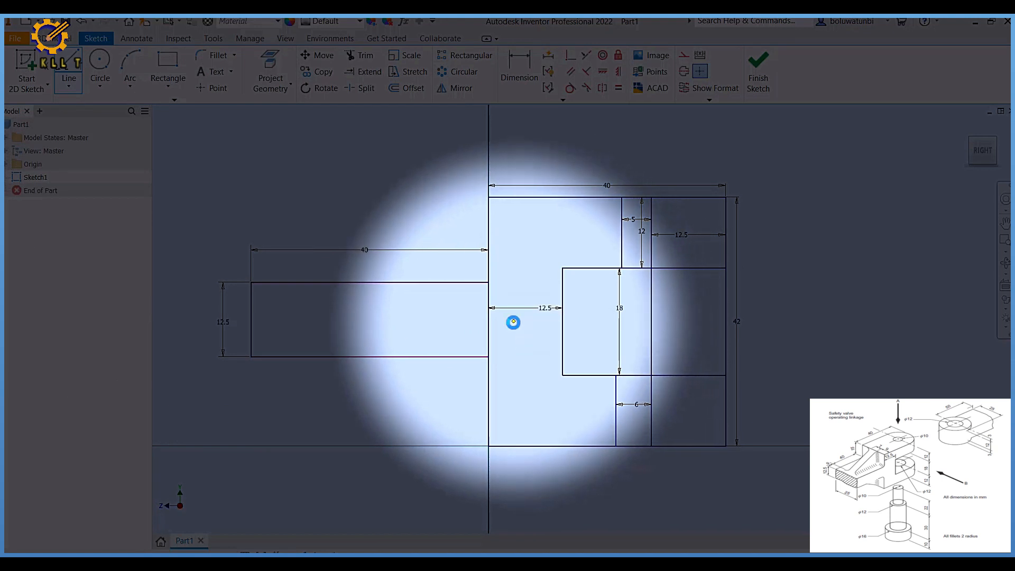
click(513, 321)
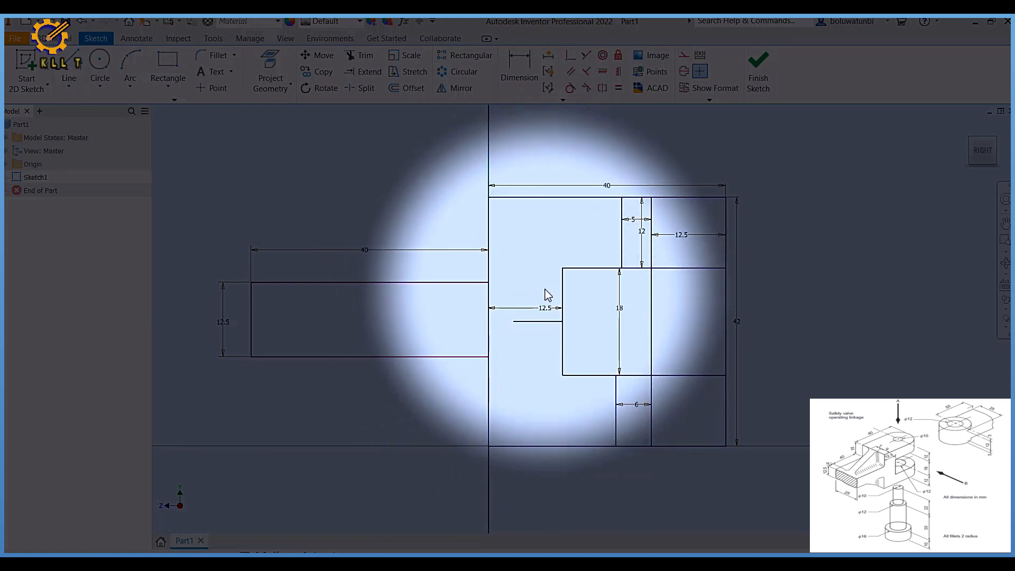
click(542, 322)
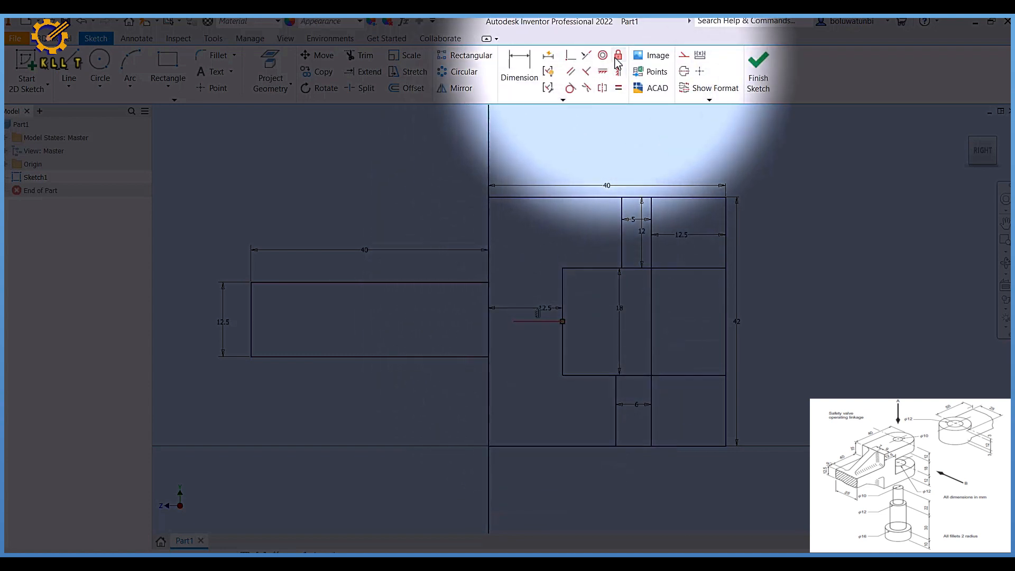
click(684, 56)
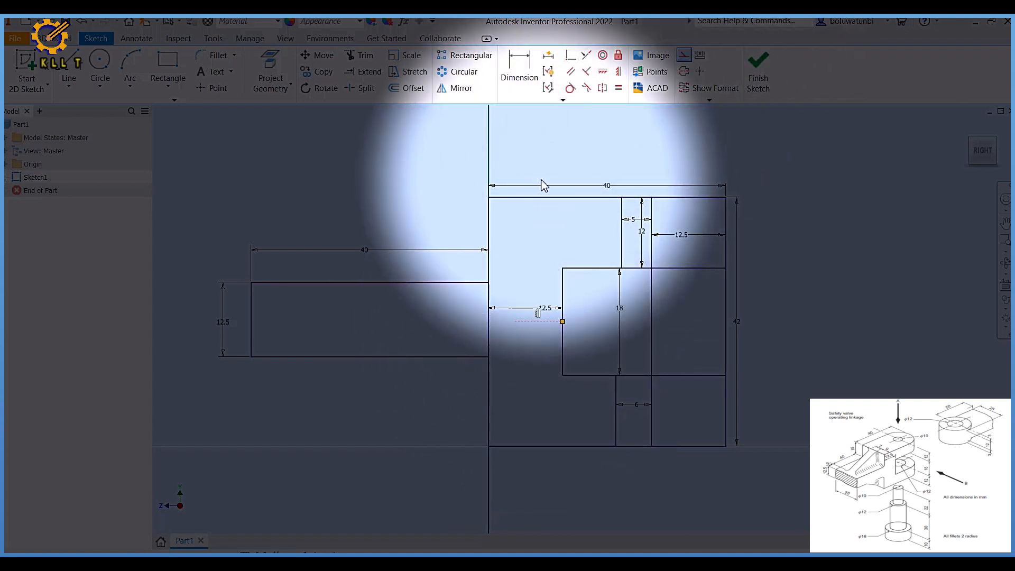
Make the left arm's upper and lower edges symmetric about the construction line.
click(543, 185)
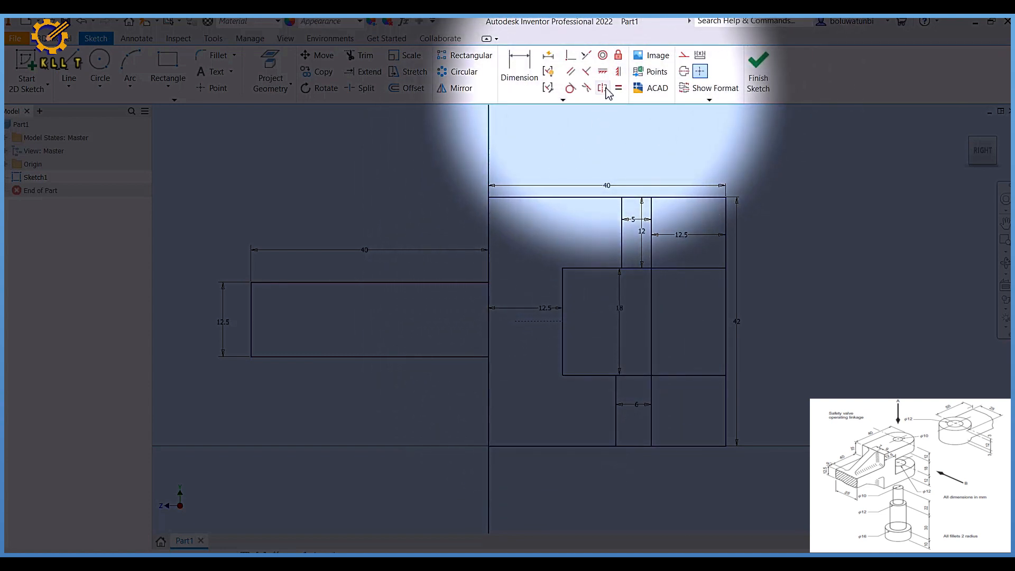
click(604, 88)
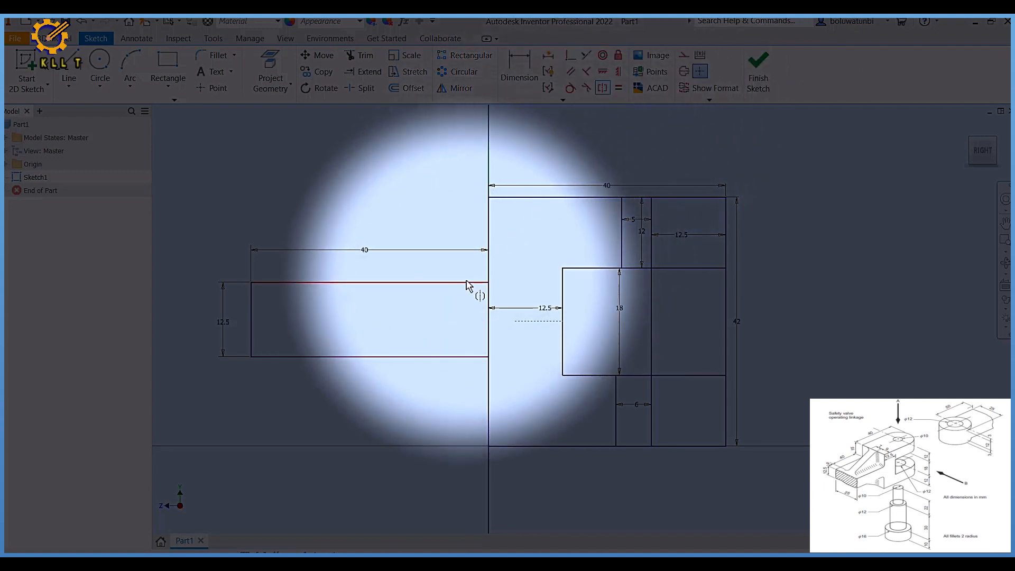
click(472, 356)
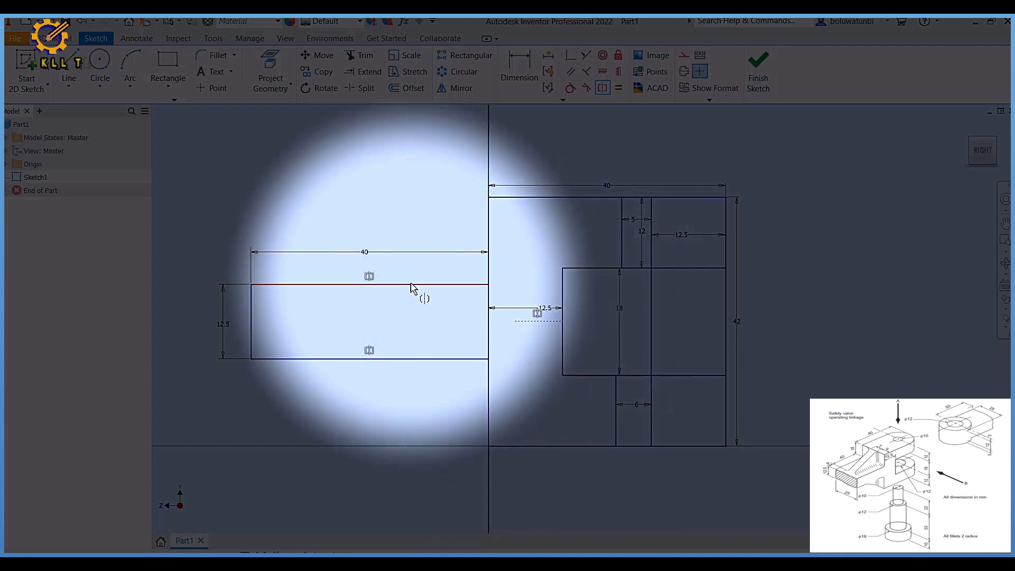
Draw two sloping lines from the outer rectangle's upper and lower left corners to the arm's upper and lower edges.
click(66, 68)
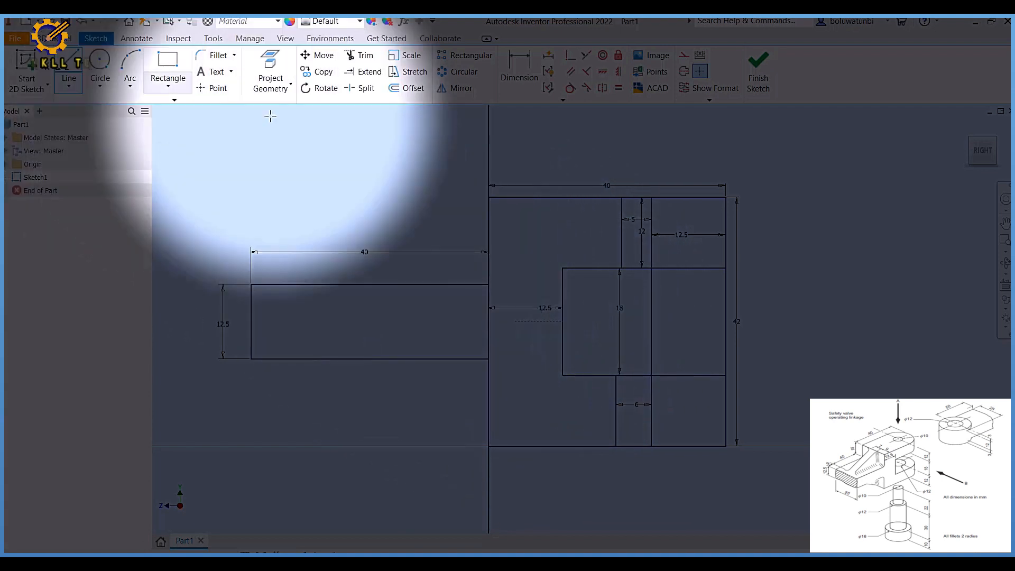
click(487, 197)
double_click(317, 284)
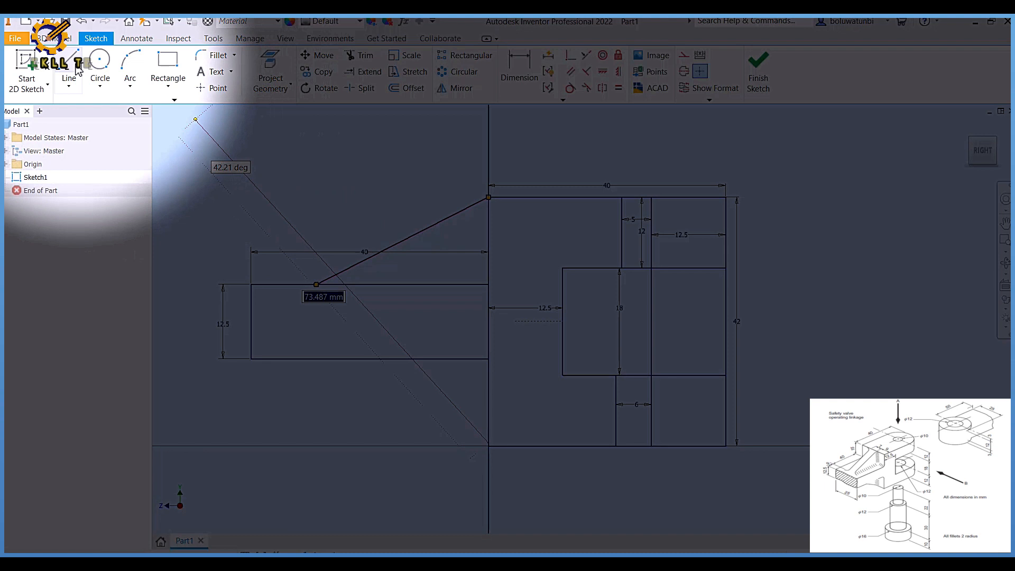
click(69, 66)
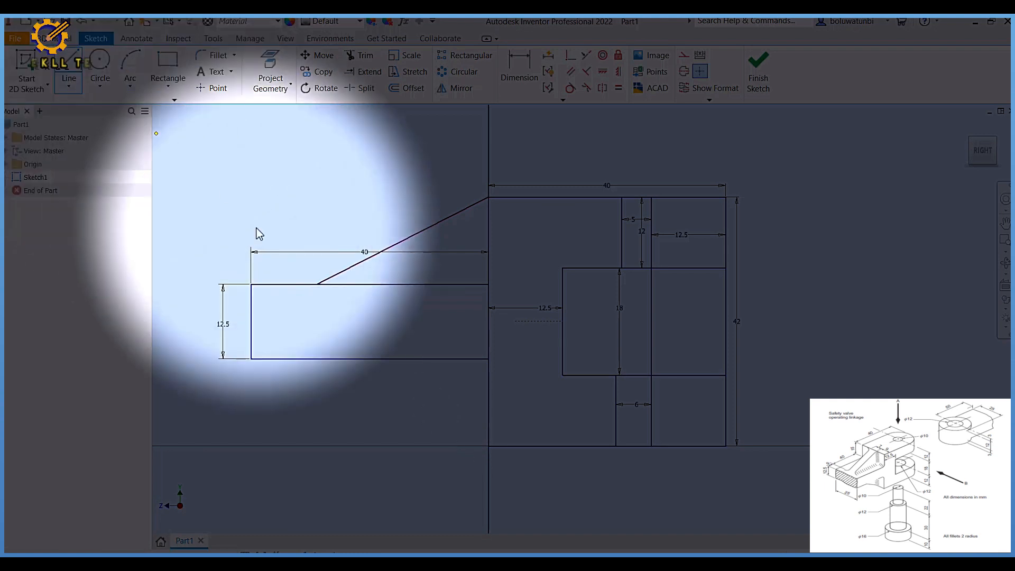
click(488, 446)
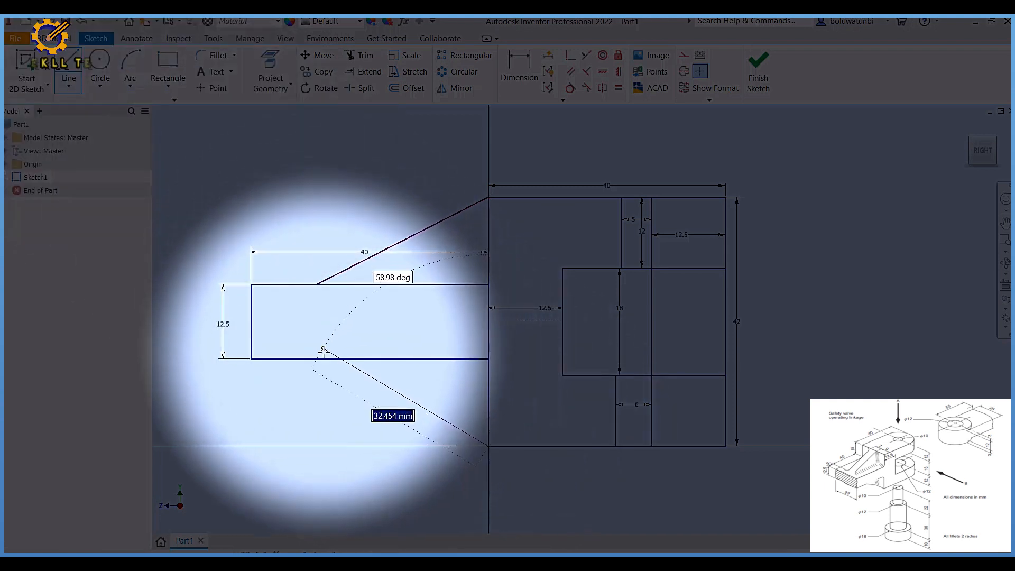
double_click(325, 359)
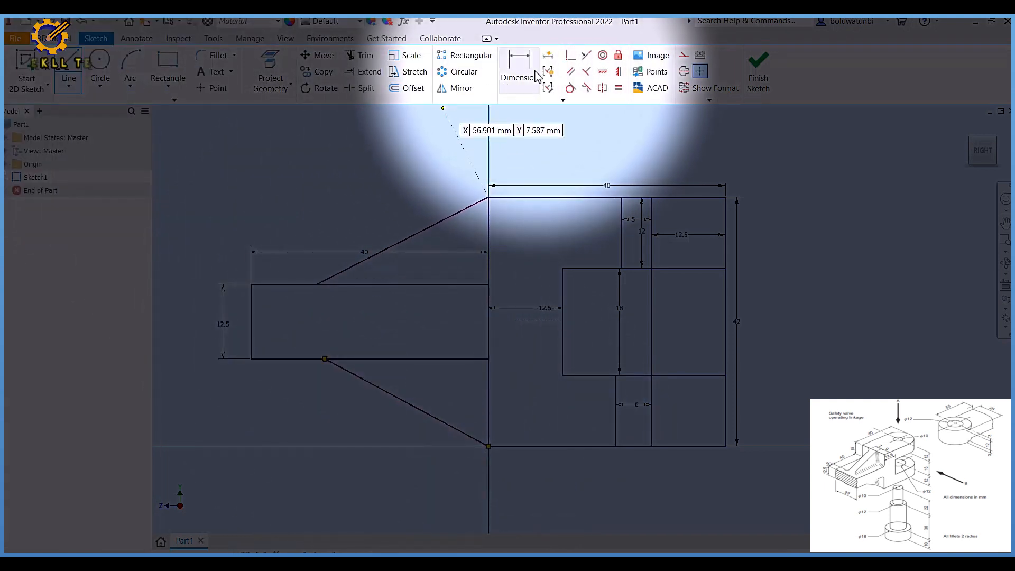
Dimension the arm-side ends of both sloping lines 9 mm from the arm's left edge and finish the sketch.
click(532, 78)
click(252, 290)
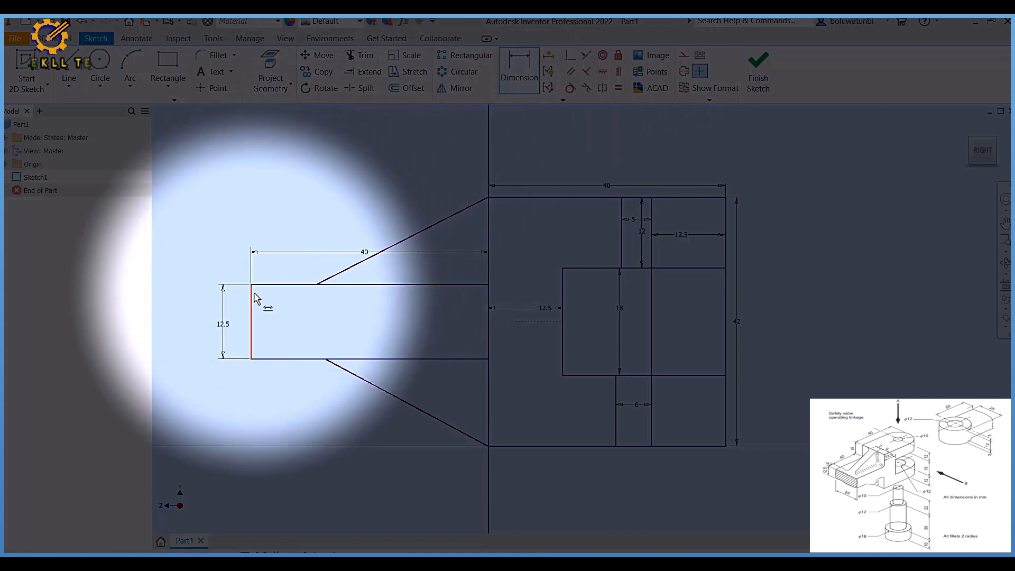
click(317, 284)
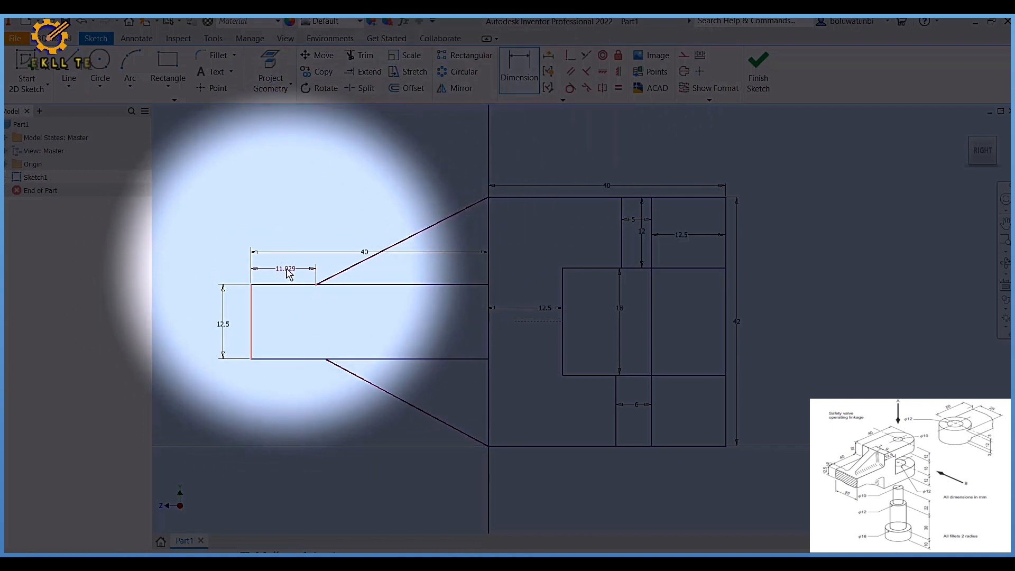
click(290, 270)
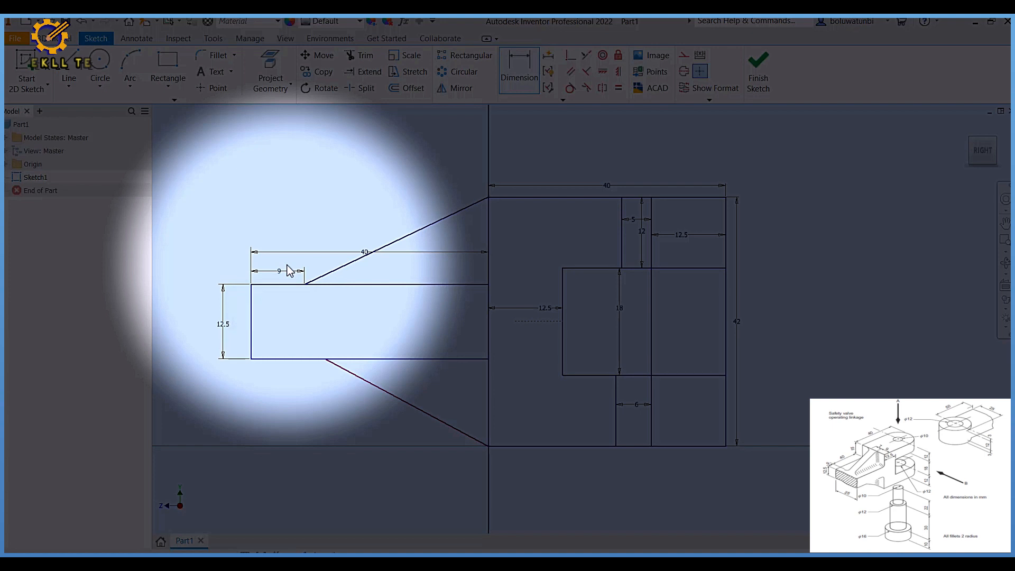
click(251, 353)
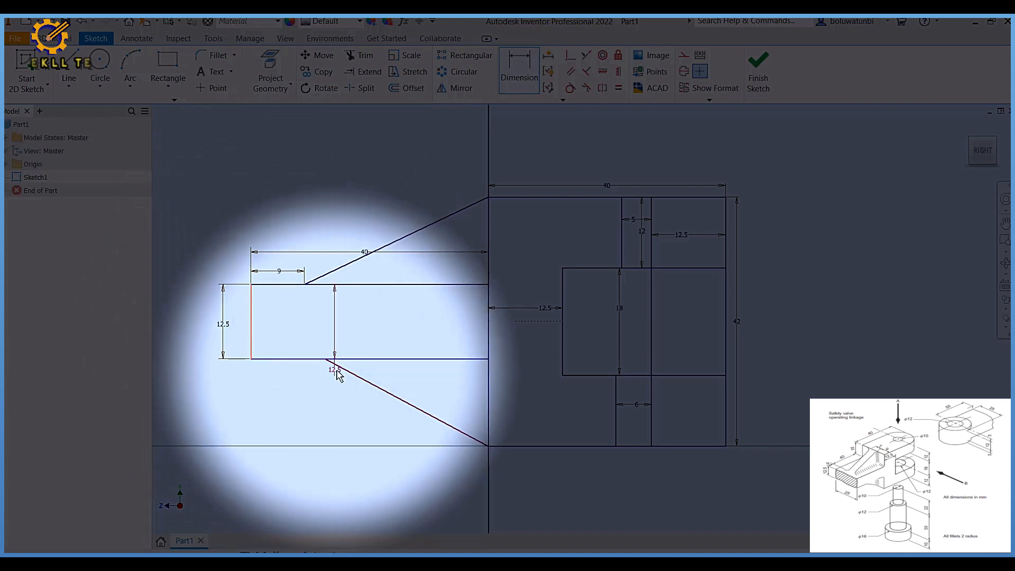
click(325, 361)
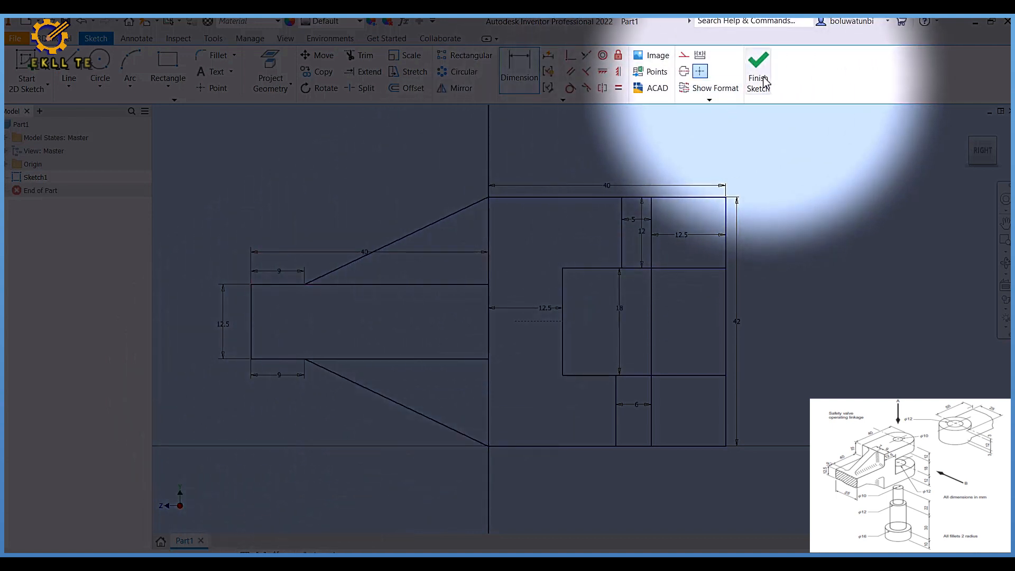
click(764, 81)
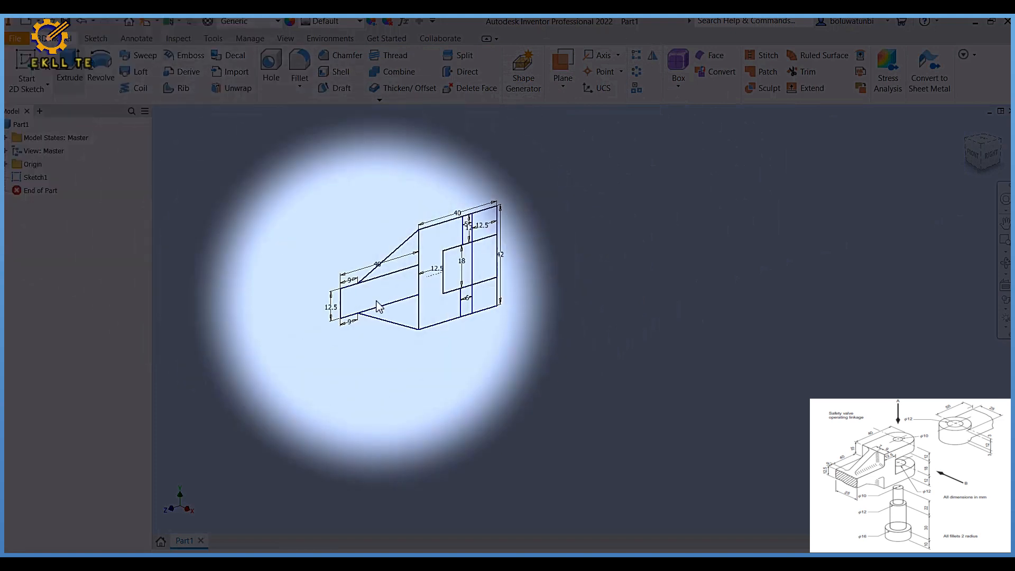
Extrude the arm and all C-shaped fork profiles symmetrically by 25 mm, leaving out the triangles and the central slot.
key(e)
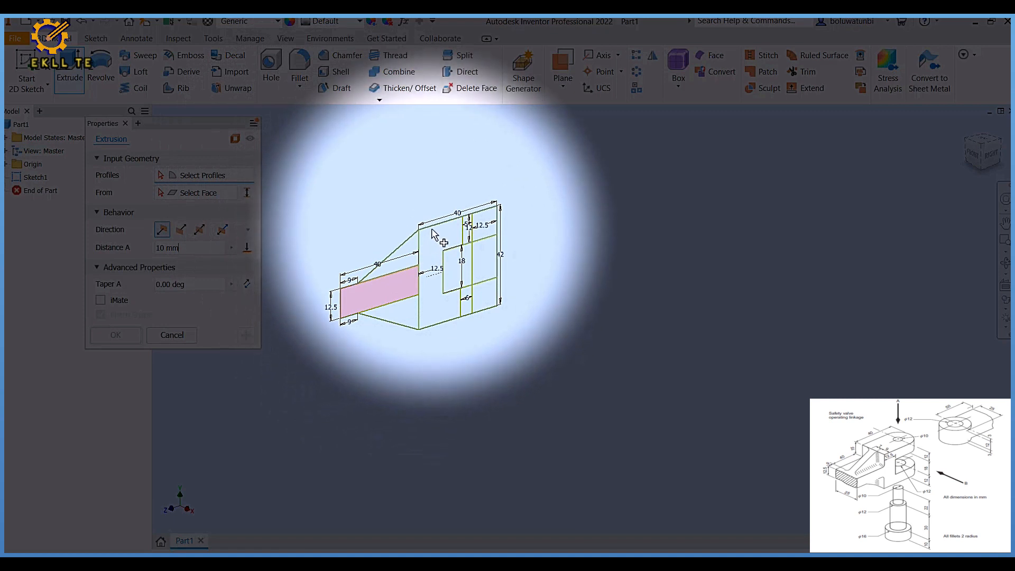
click(481, 219)
click(487, 300)
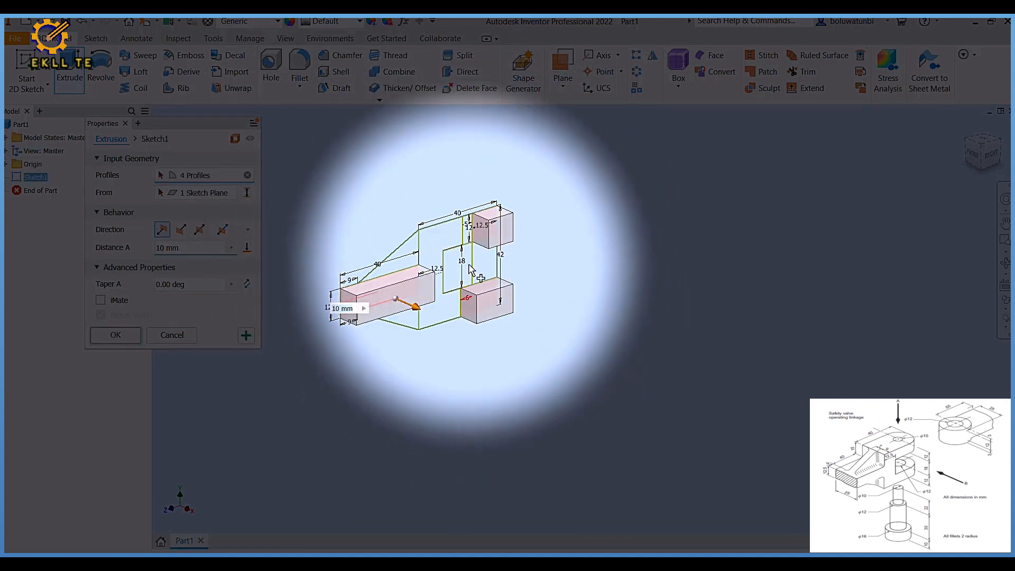
scroll(469, 233, up, 5)
click(468, 225)
click(423, 256)
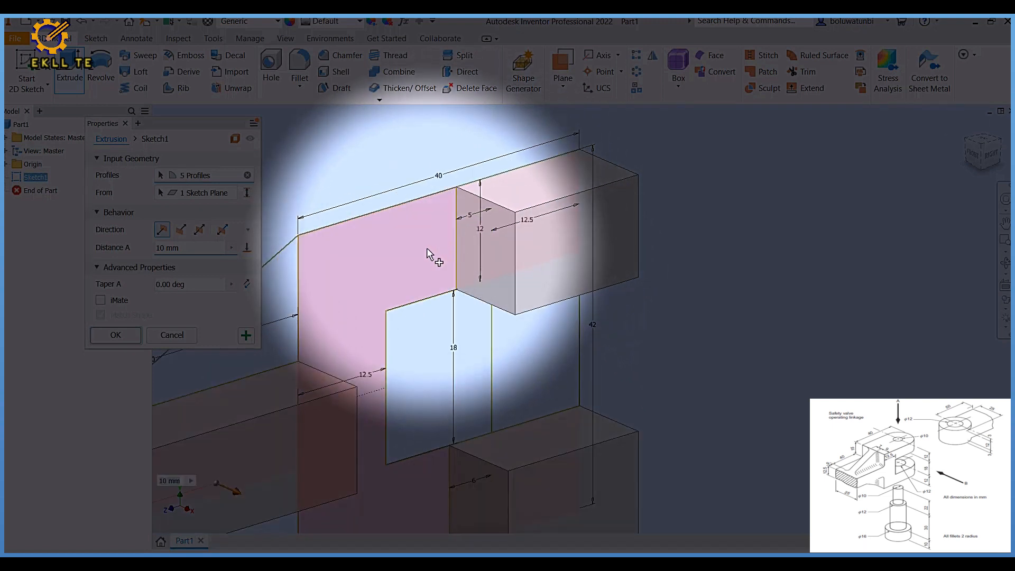
scroll(430, 254, down, 5)
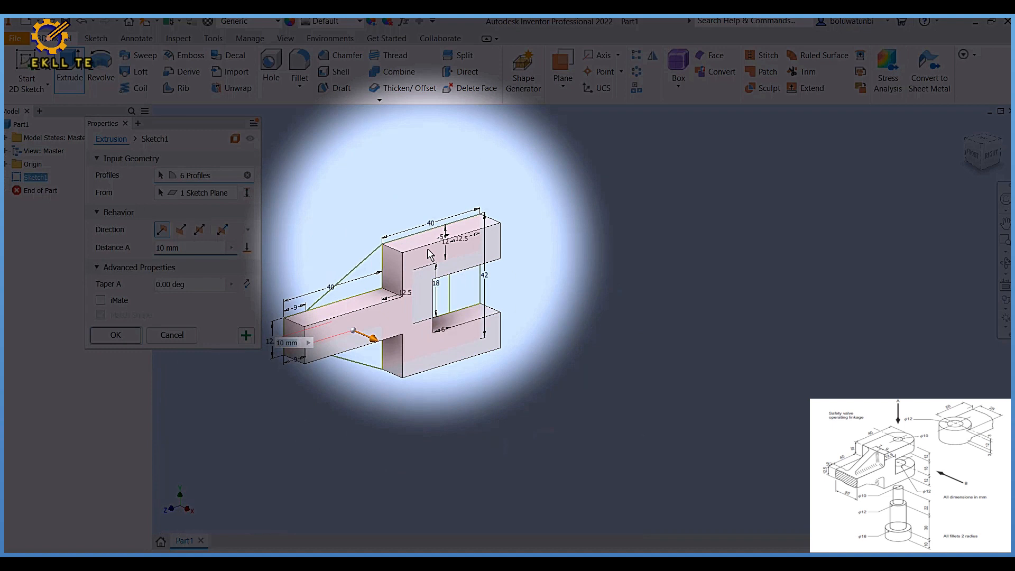
click(199, 229)
click(126, 333)
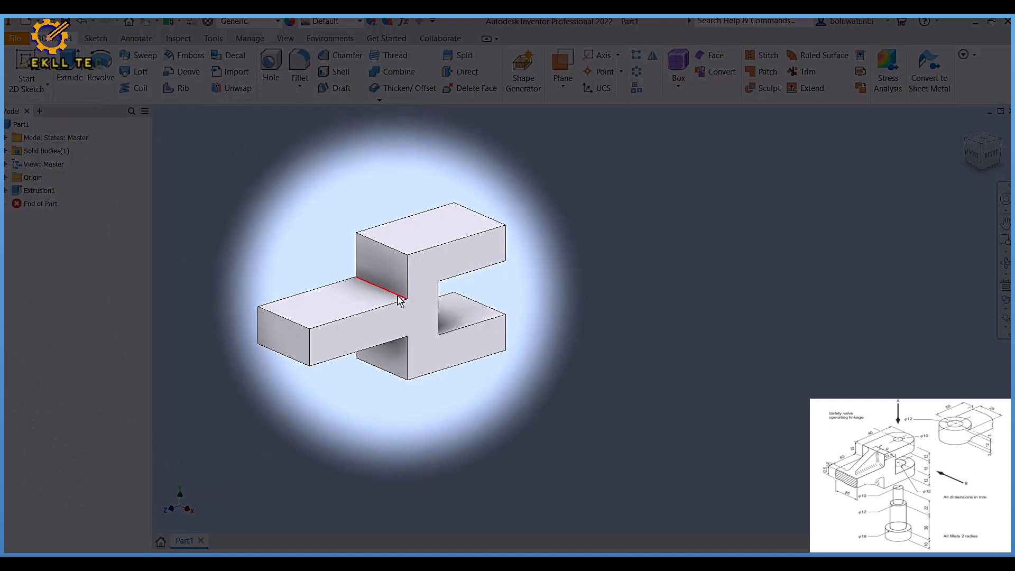
Share the profile sketch and extrude the two triangular rib profiles symmetrically by 7 mm, joined to the body.
click(373, 333)
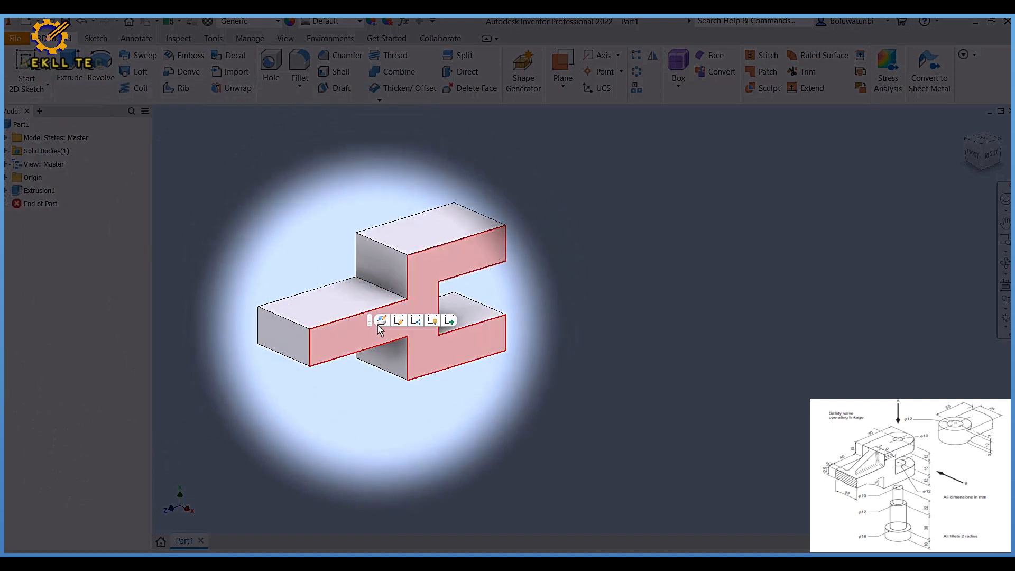
click(419, 323)
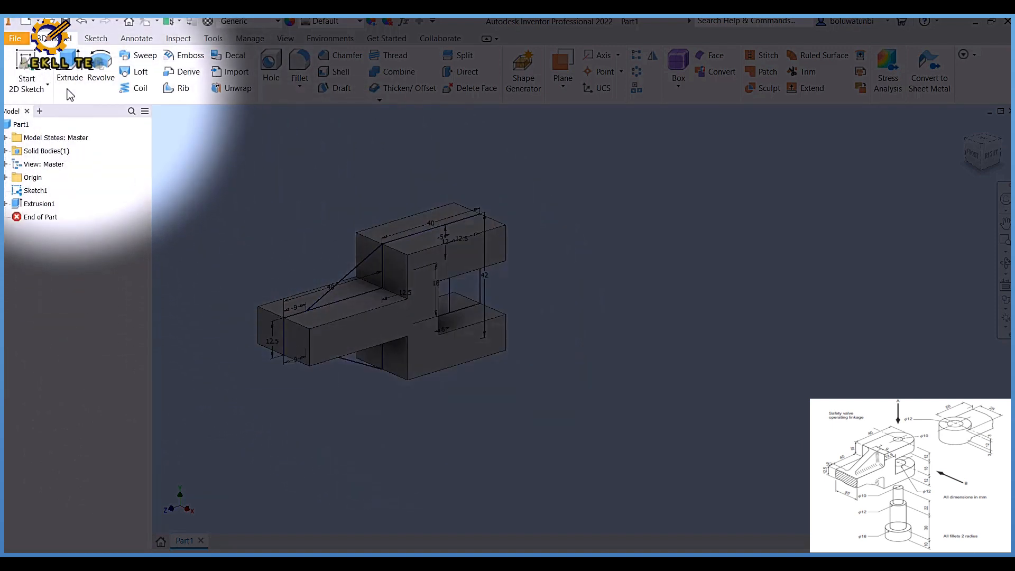
click(71, 80)
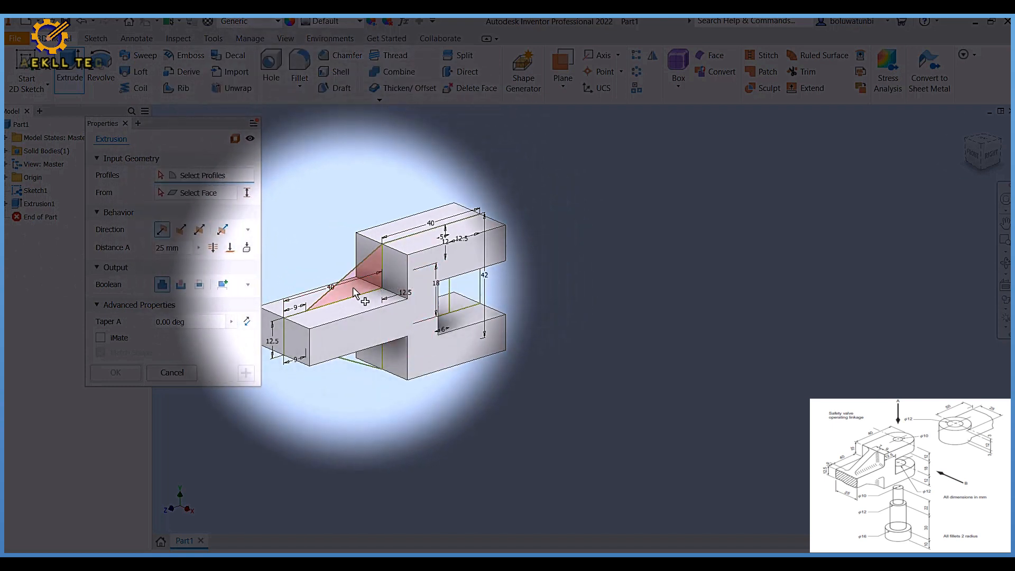
click(353, 287)
text(7)
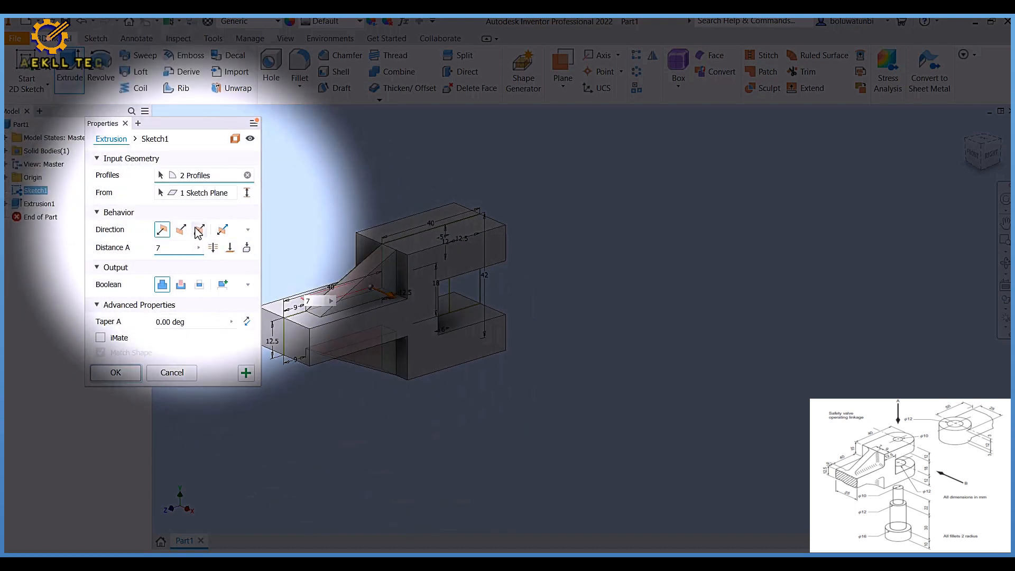
click(199, 229)
click(132, 377)
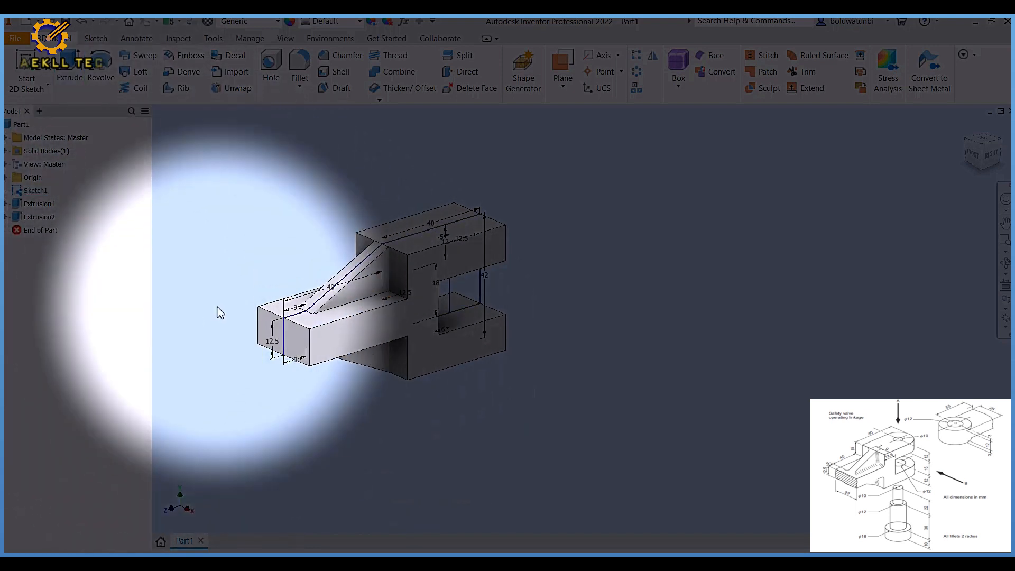
Cut the two fork holes by revolving the 5 mm and 6 mm wide profiles 360 degrees around the full-height vertical line.
key(r)
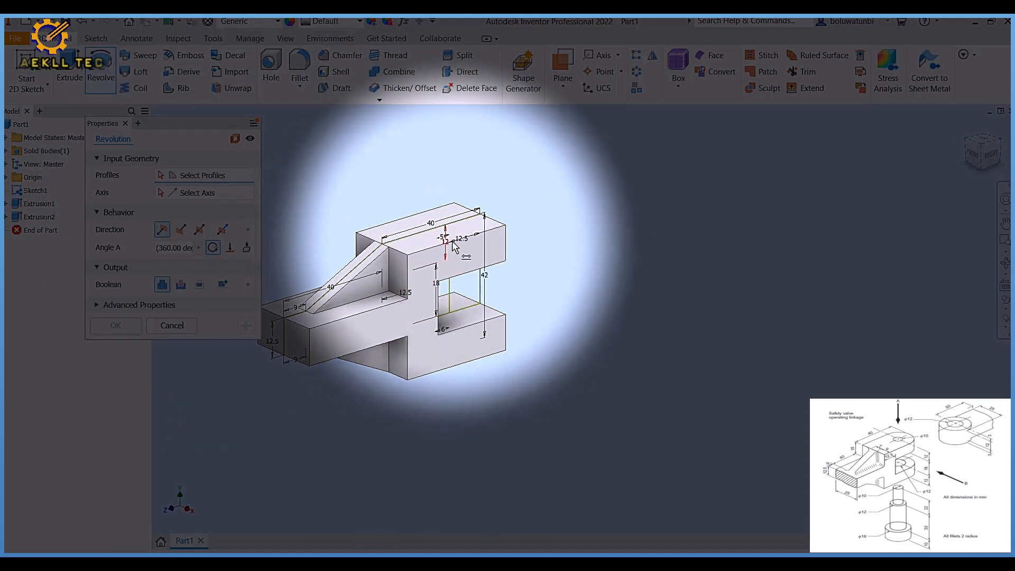
scroll(454, 246, down, 5)
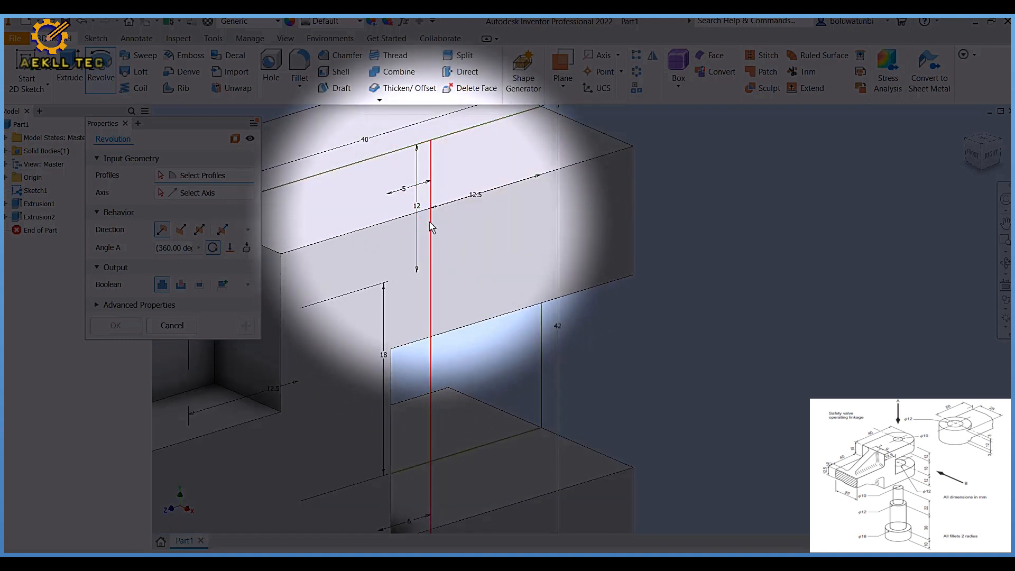
click(423, 220)
scroll(441, 444, up, 3)
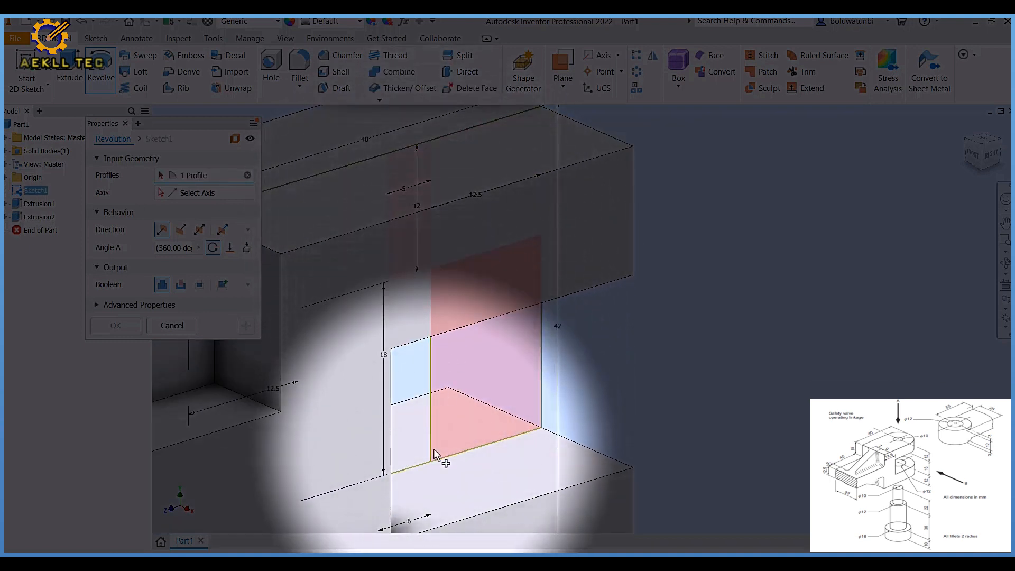
scroll(442, 423, up, 1)
middle_drag(439, 428, 456, 238)
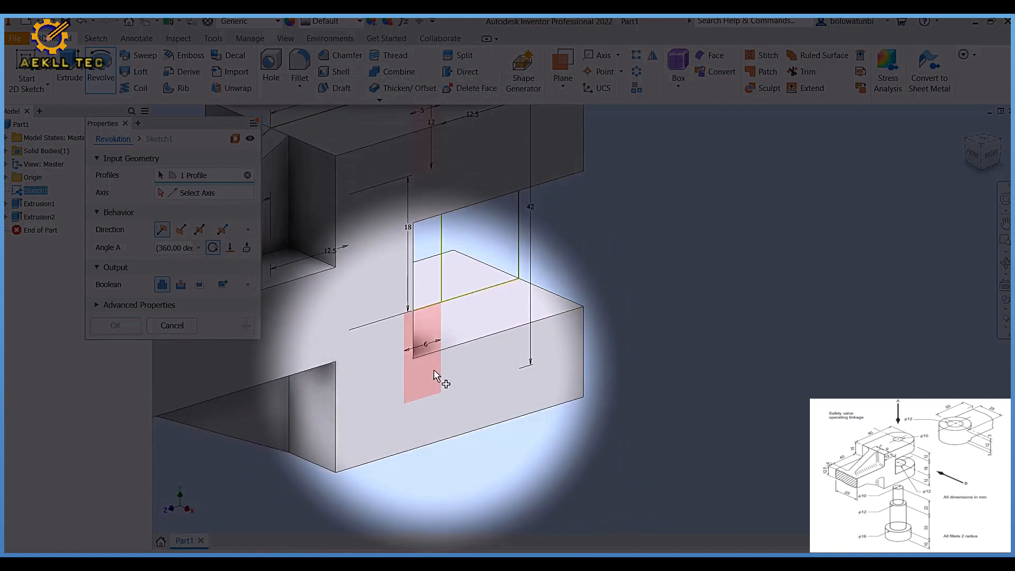
click(430, 370)
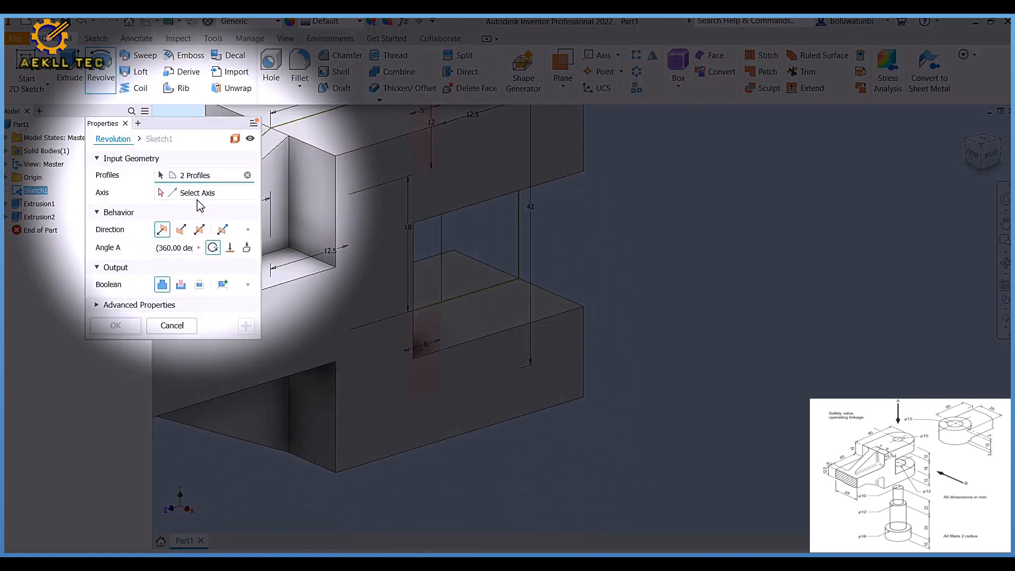
click(200, 195)
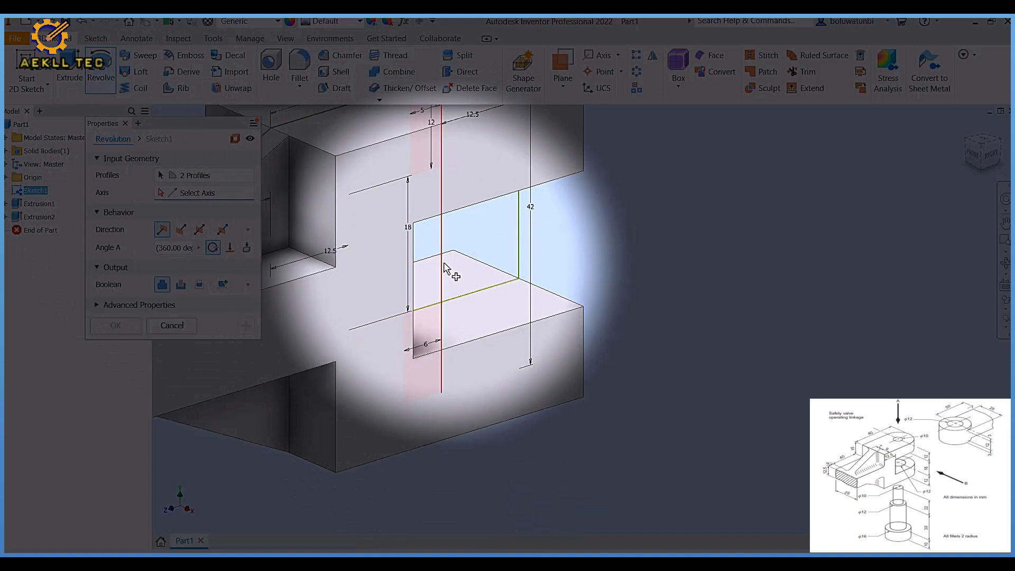
click(442, 270)
click(195, 284)
click(182, 286)
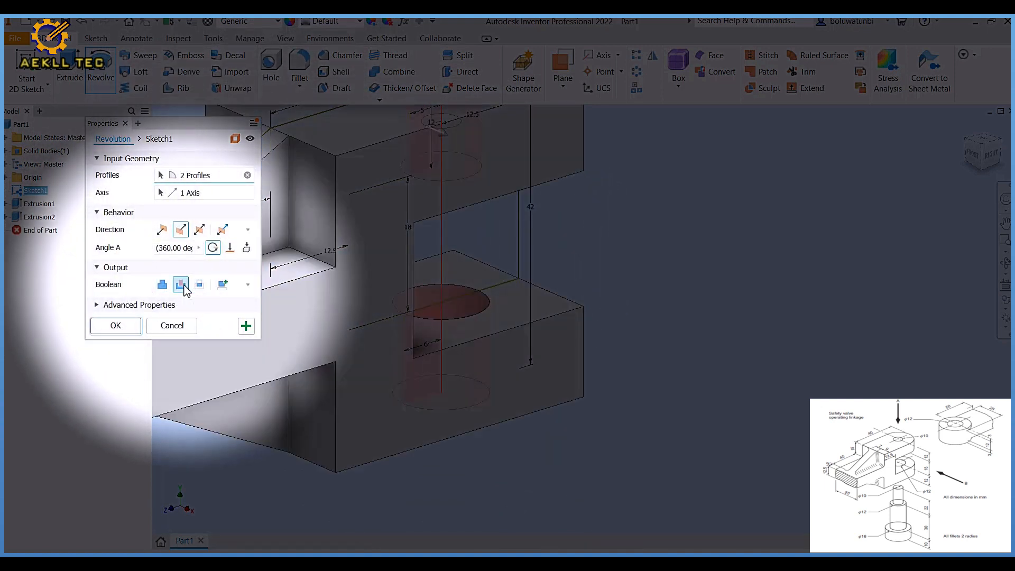
click(116, 326)
Fillet the four vertical corner edges at the free ends of both fork prongs with a 12.5 mm radius.
scroll(294, 283, down, 5)
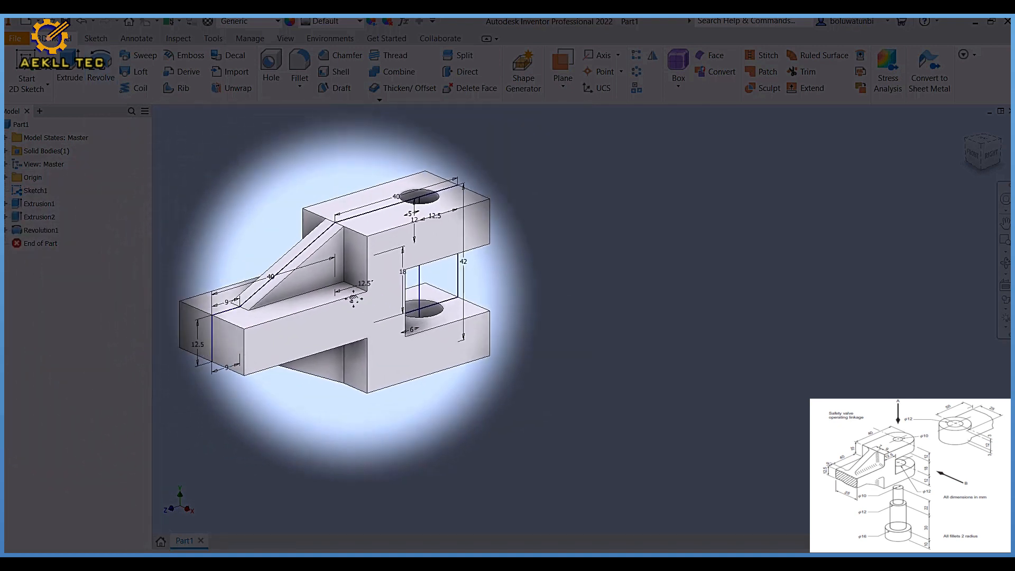
scroll(371, 286, up, 2)
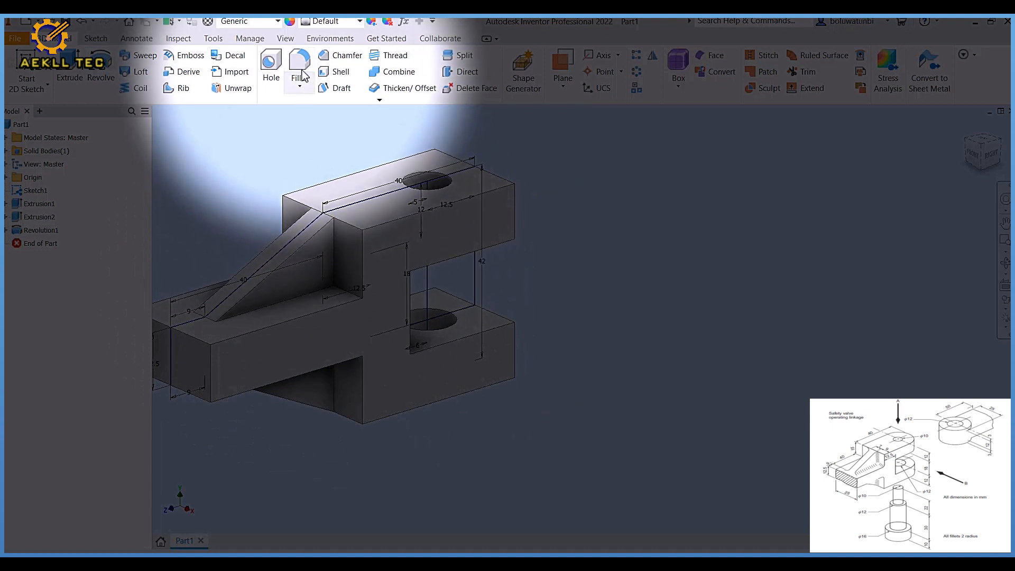
click(294, 67)
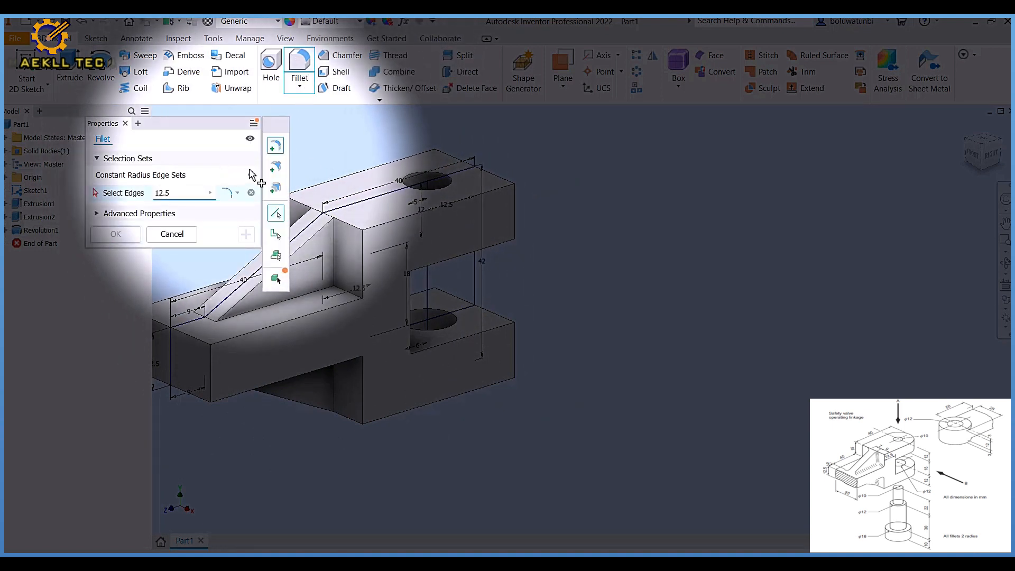
click(438, 164)
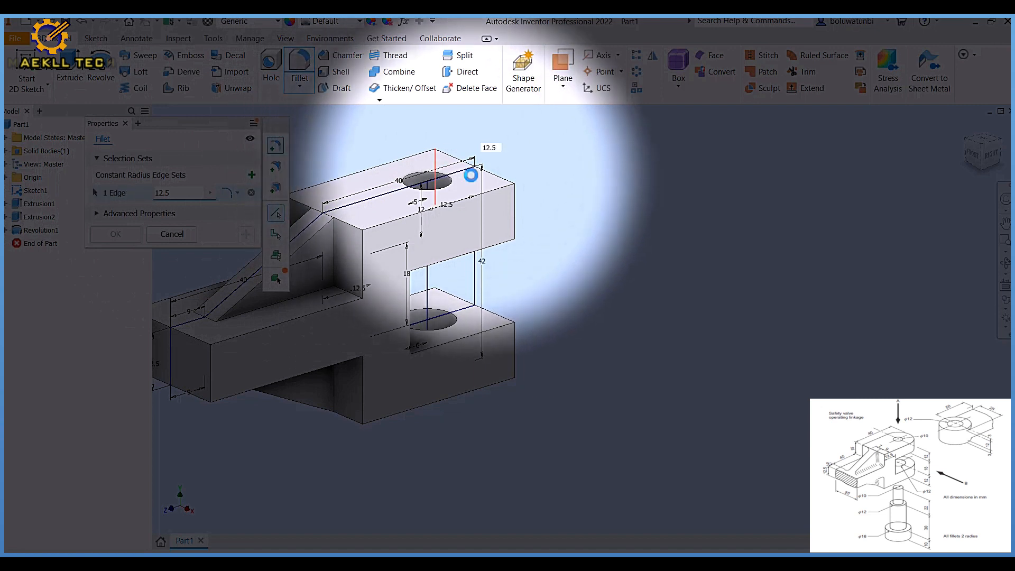
click(431, 302)
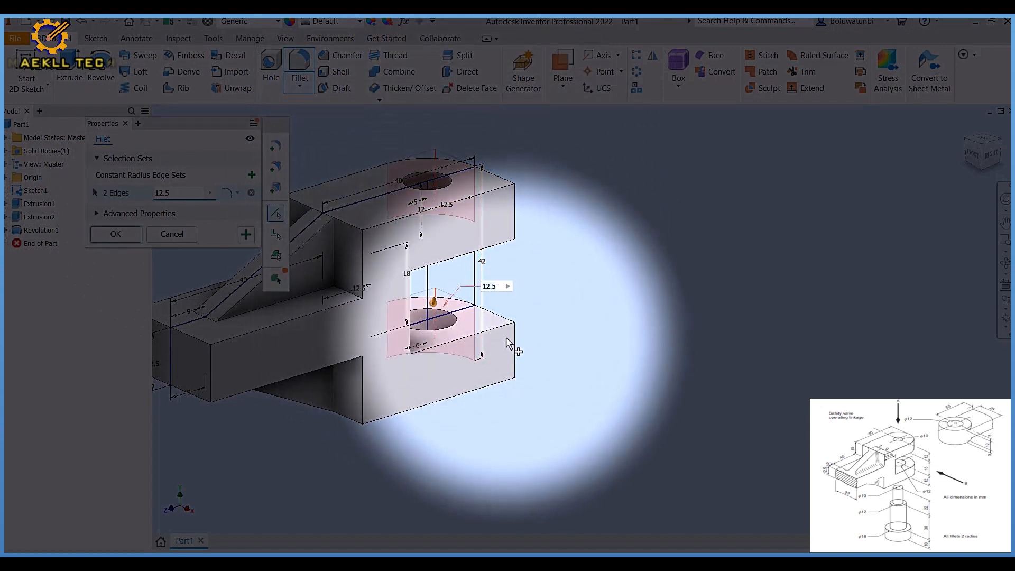
click(513, 341)
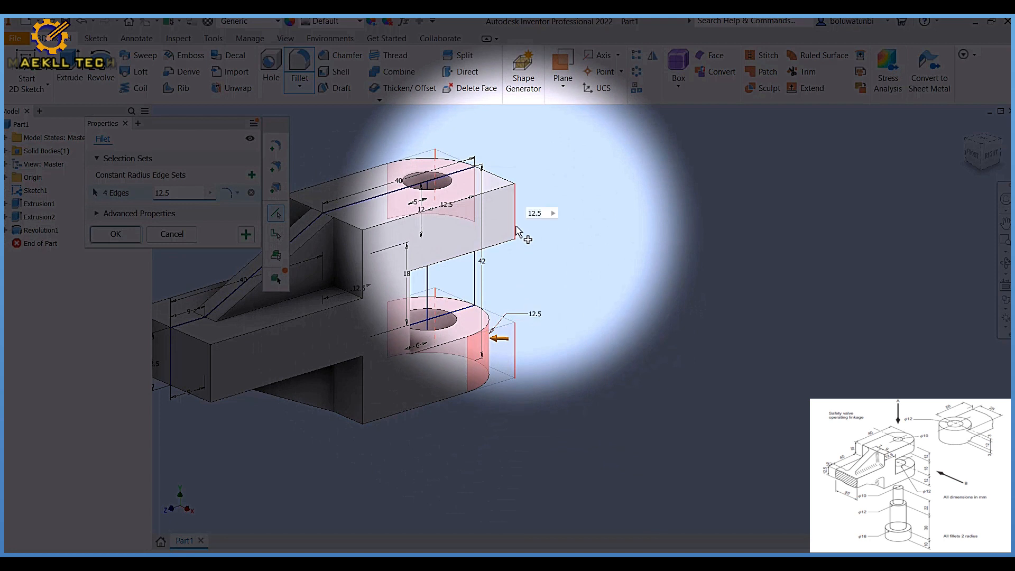
click(132, 235)
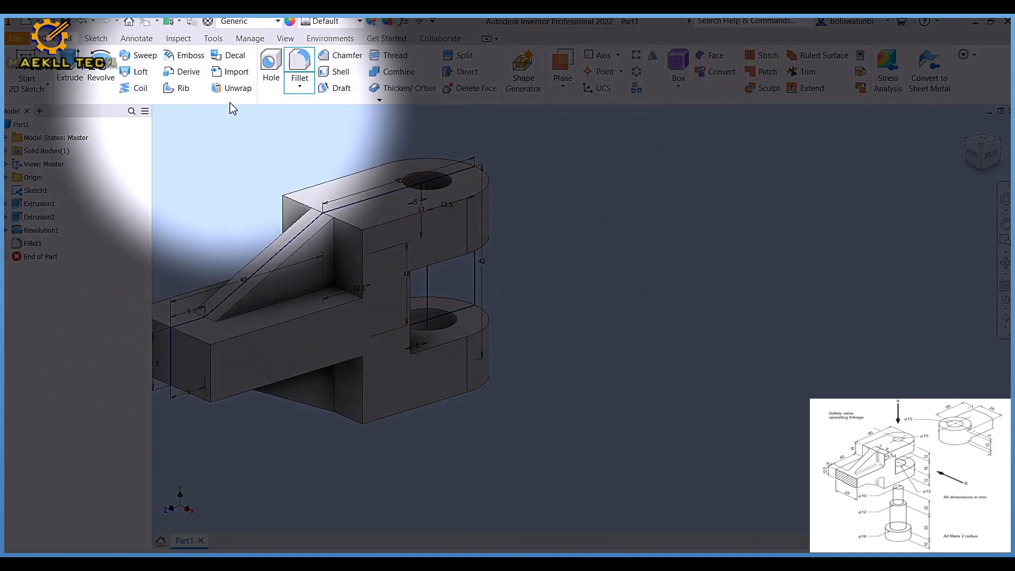
Fillet the inner edges where the upper and lower ribs meet the arm and the fork block with a 2 mm radius.
click(298, 65)
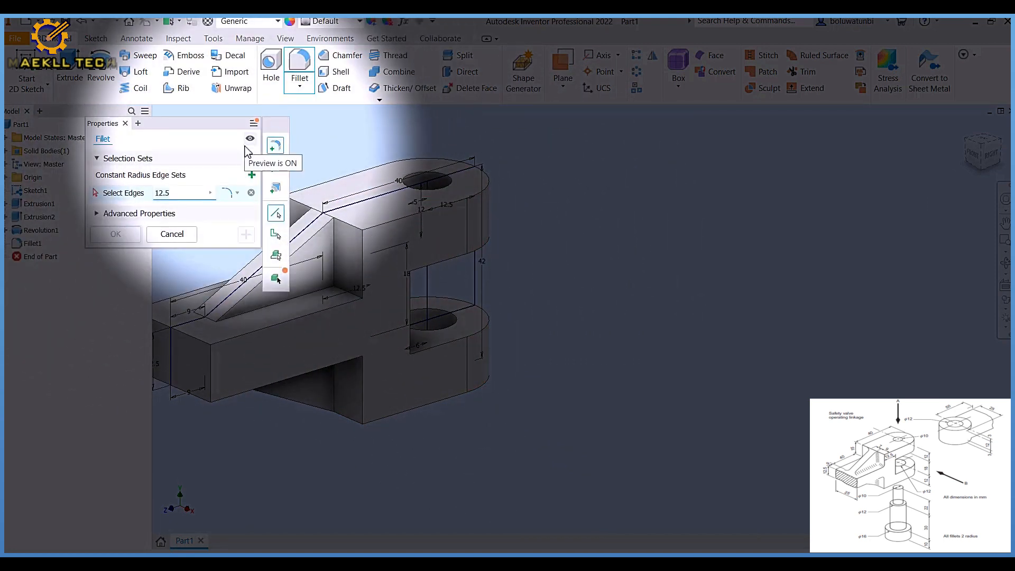
middle_drag(468, 216, 599, 178)
click(468, 220)
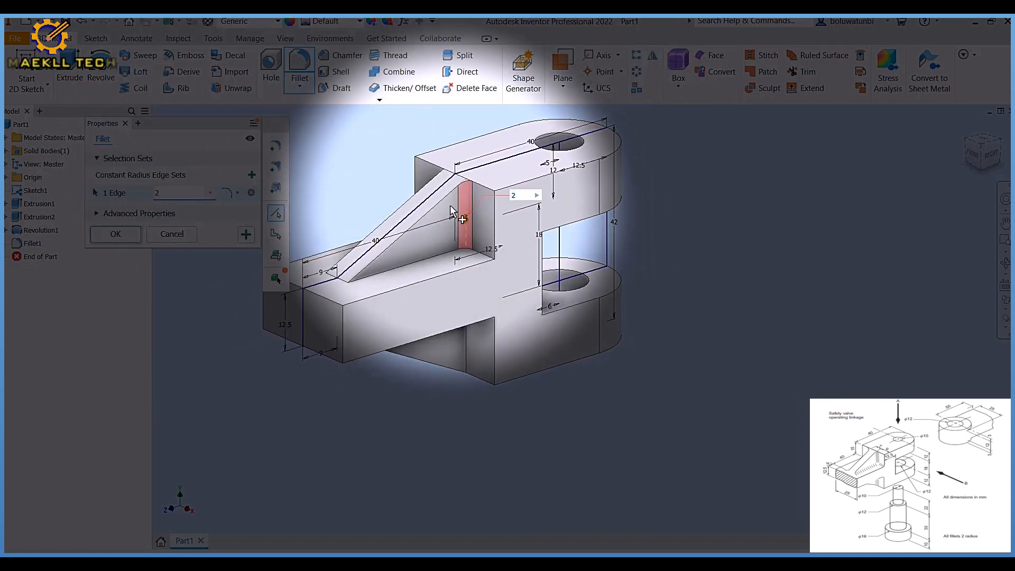
click(411, 259)
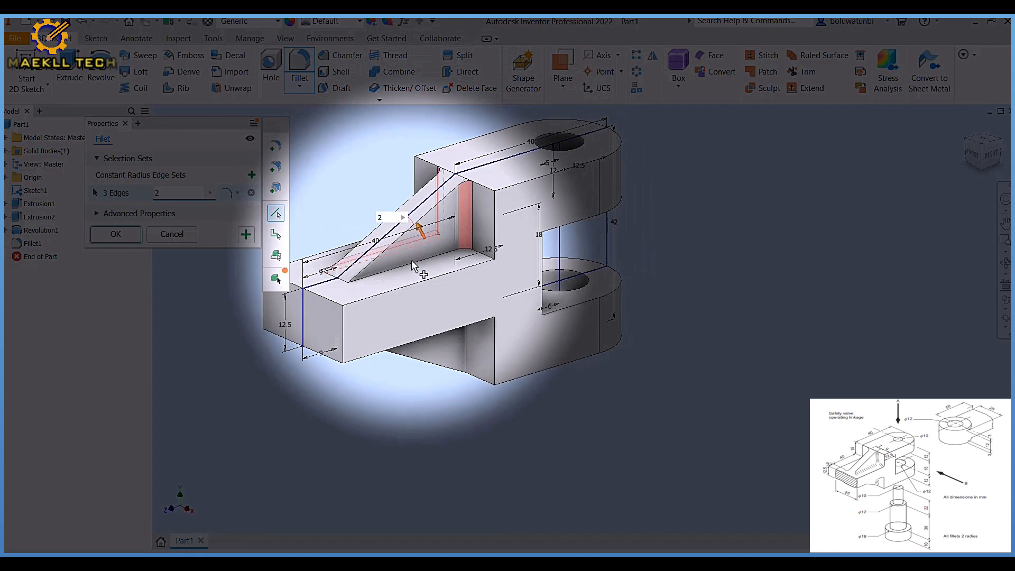
click(485, 313)
click(466, 339)
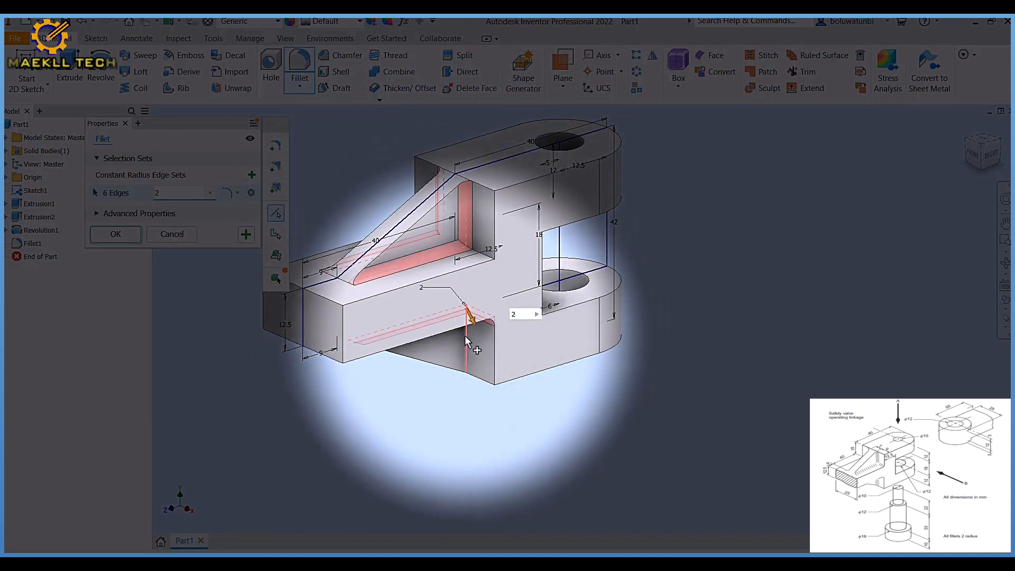
click(436, 300)
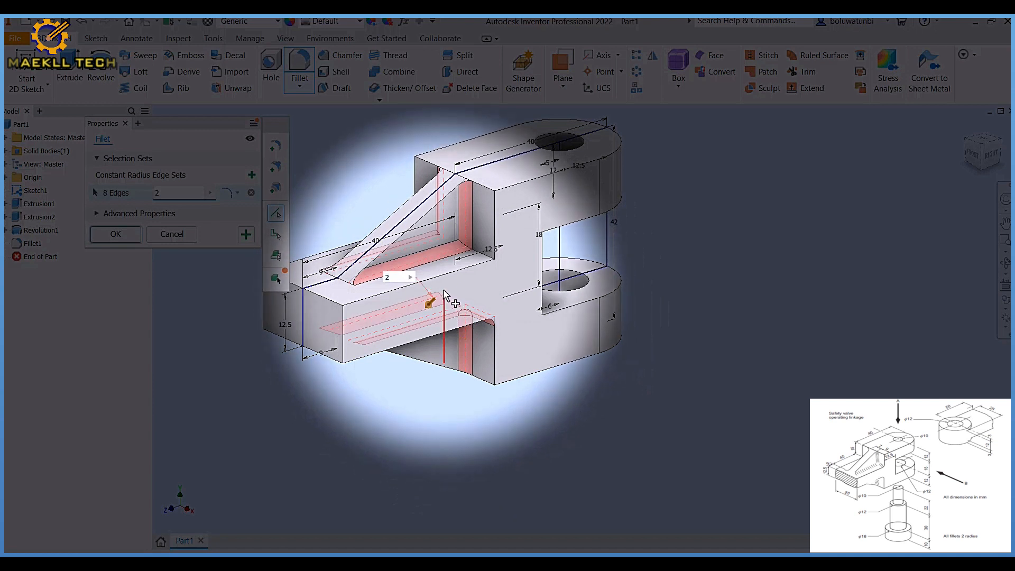
click(445, 306)
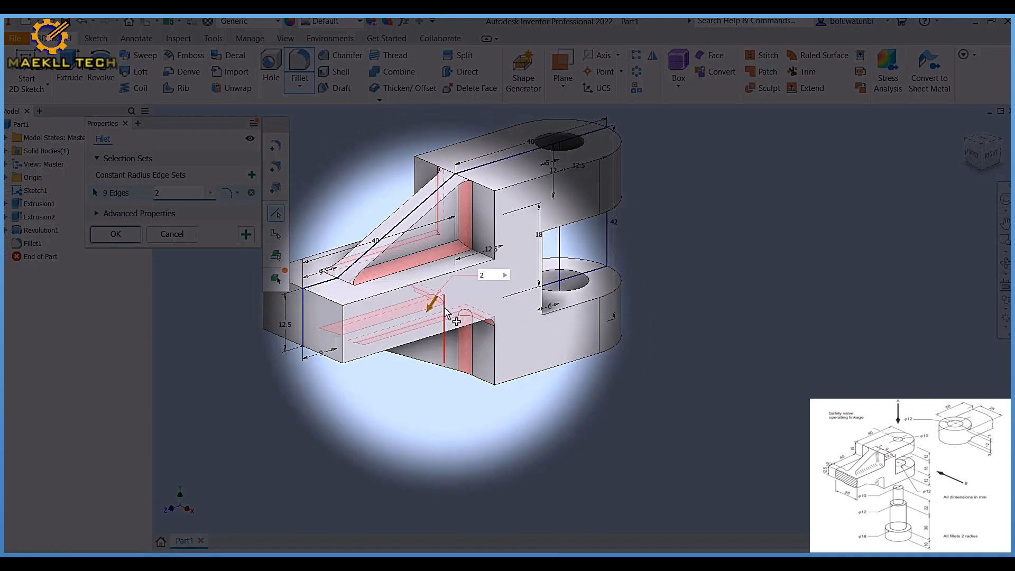
click(431, 309)
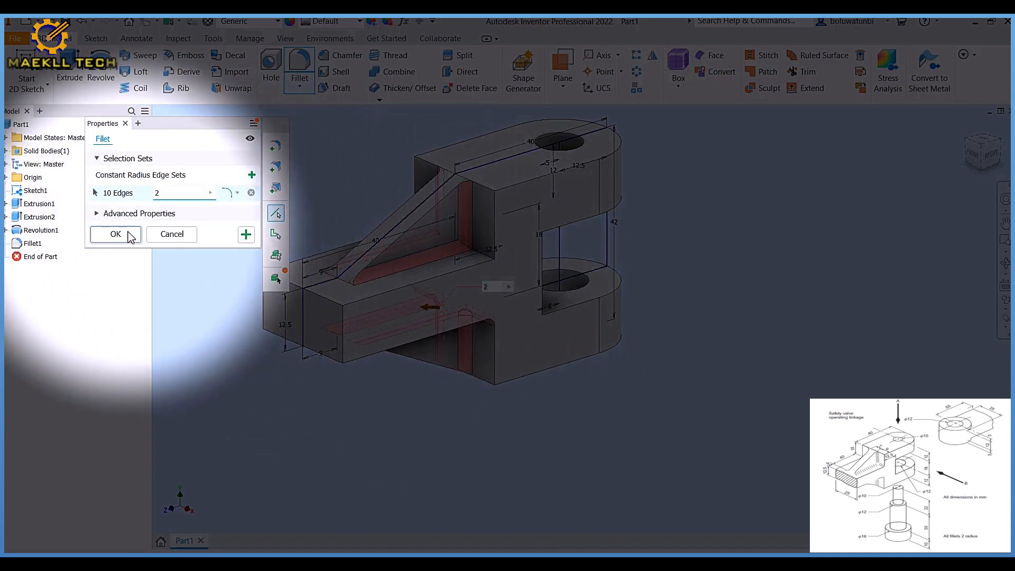
click(115, 234)
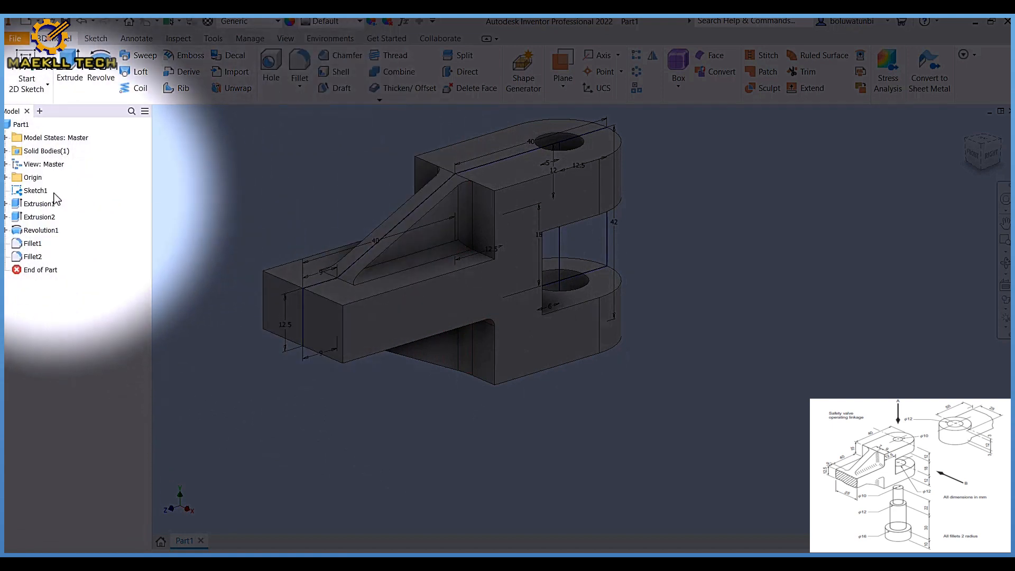
Hide the forked arm's profile sketch and save the finished part as Part1.
right_click(36, 191)
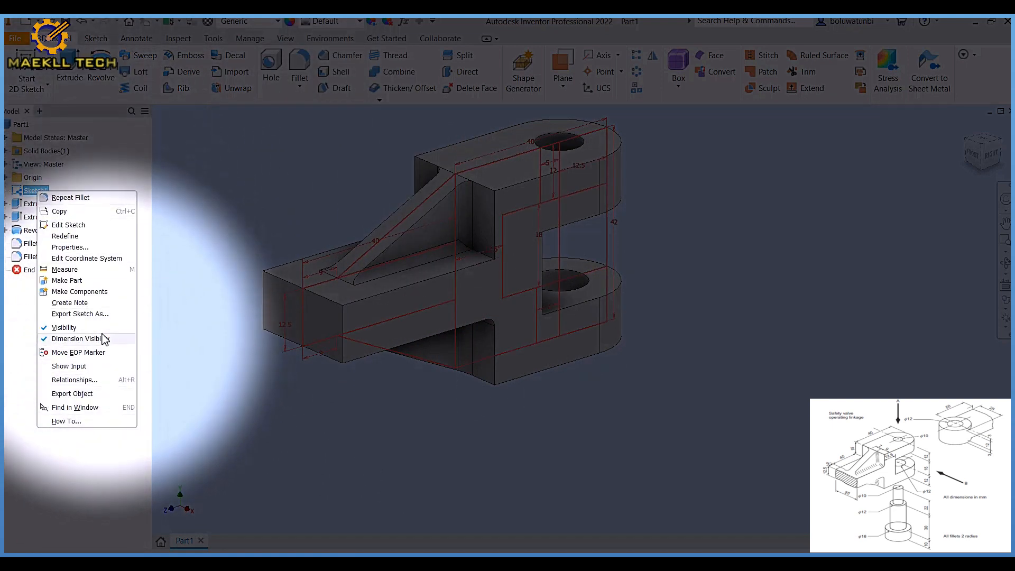
click(99, 328)
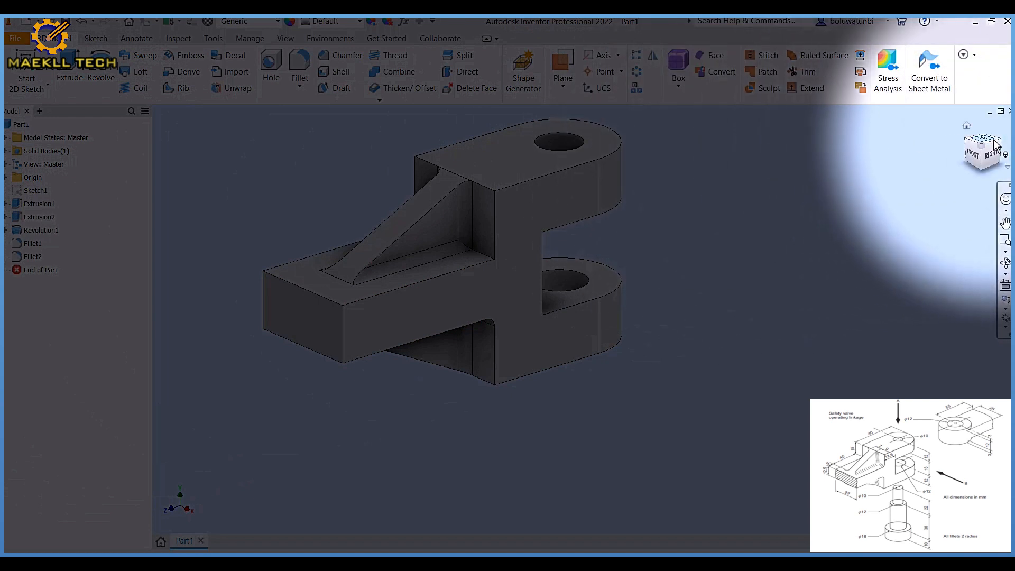
click(1000, 147)
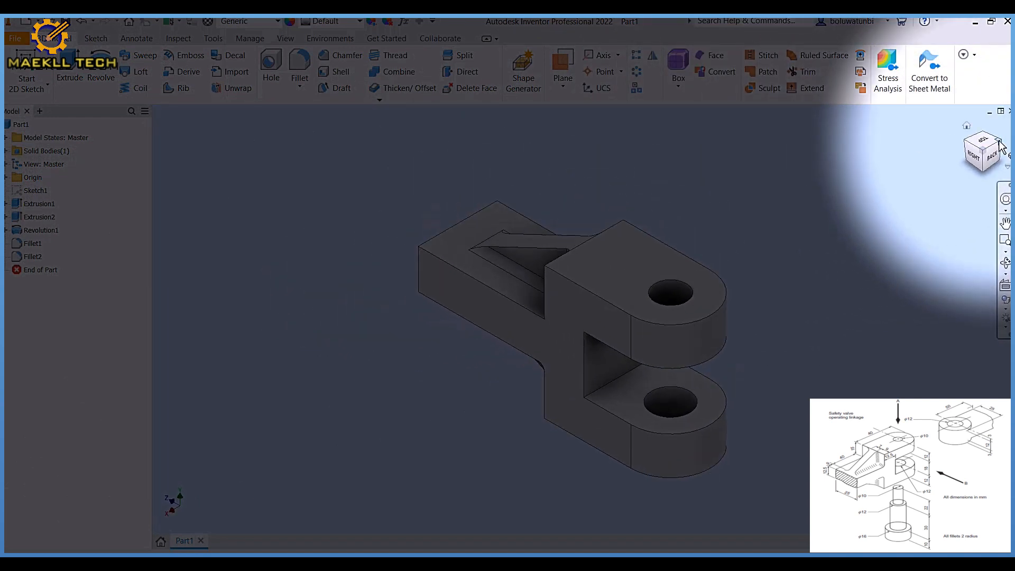
click(1000, 147)
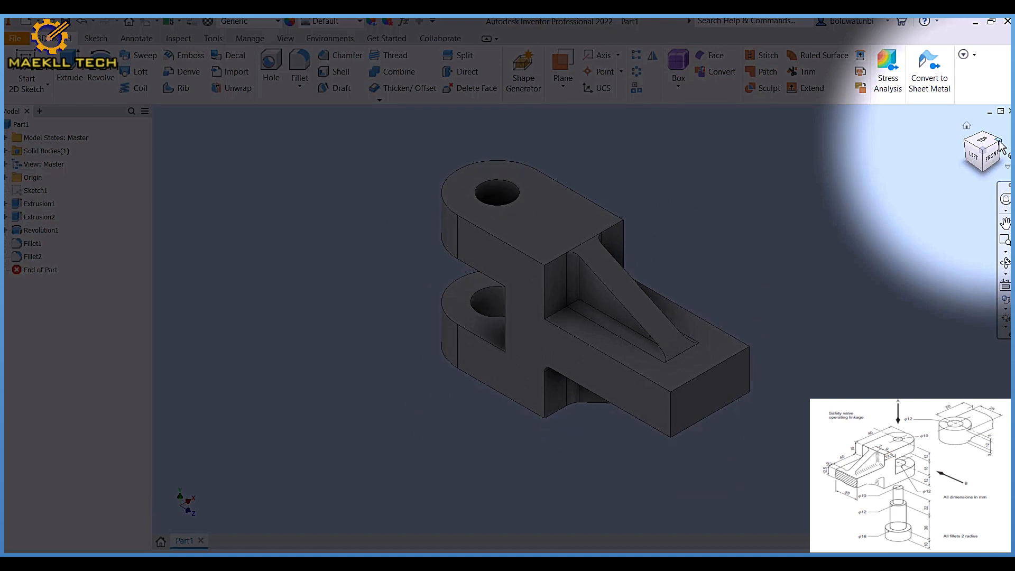
key(ctrl+s)
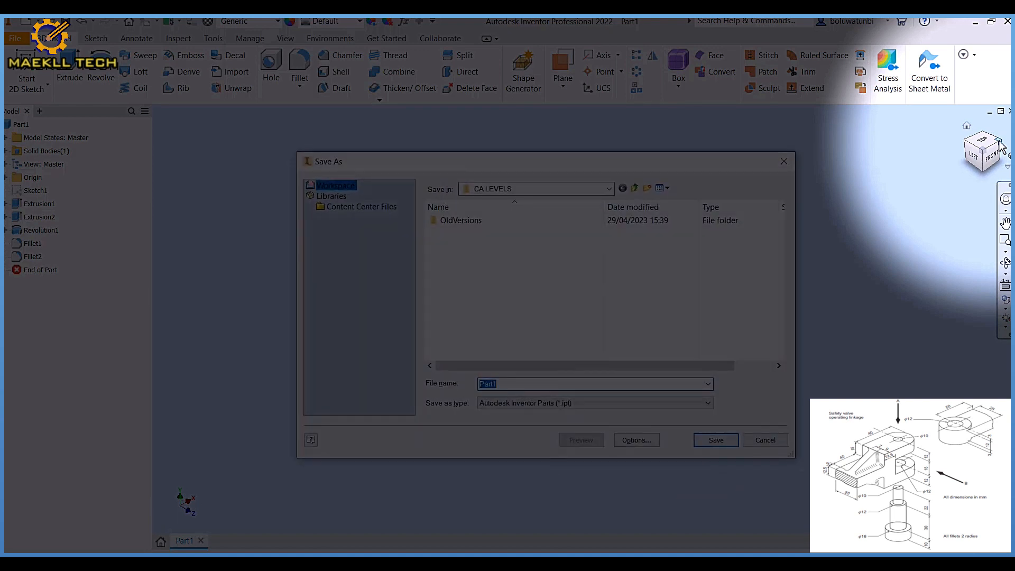
key(Return)
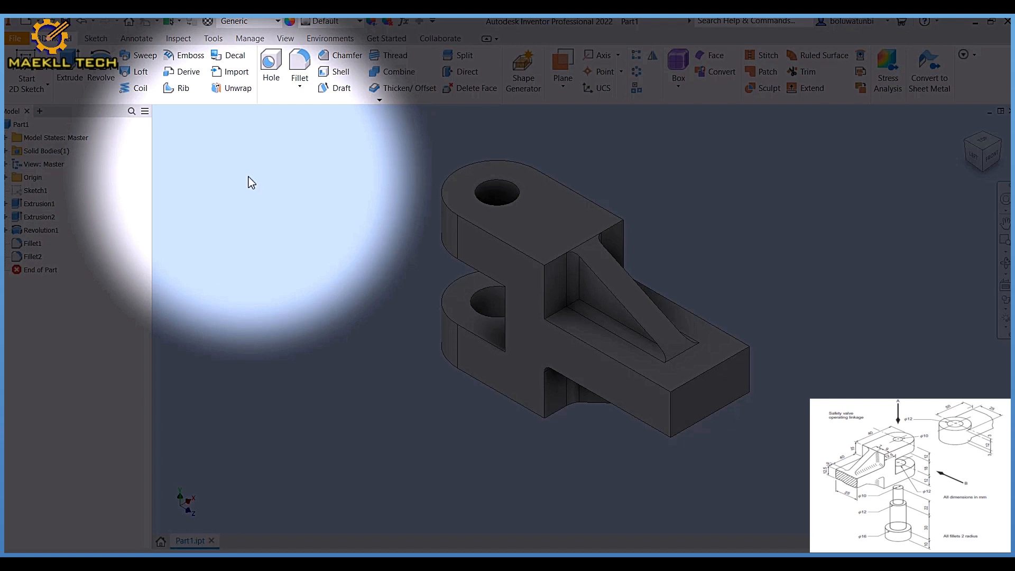
Create a new part and start a 2D sketch on the YZ plane, facing the right view.
key(ctrl+n)
double_click(535, 224)
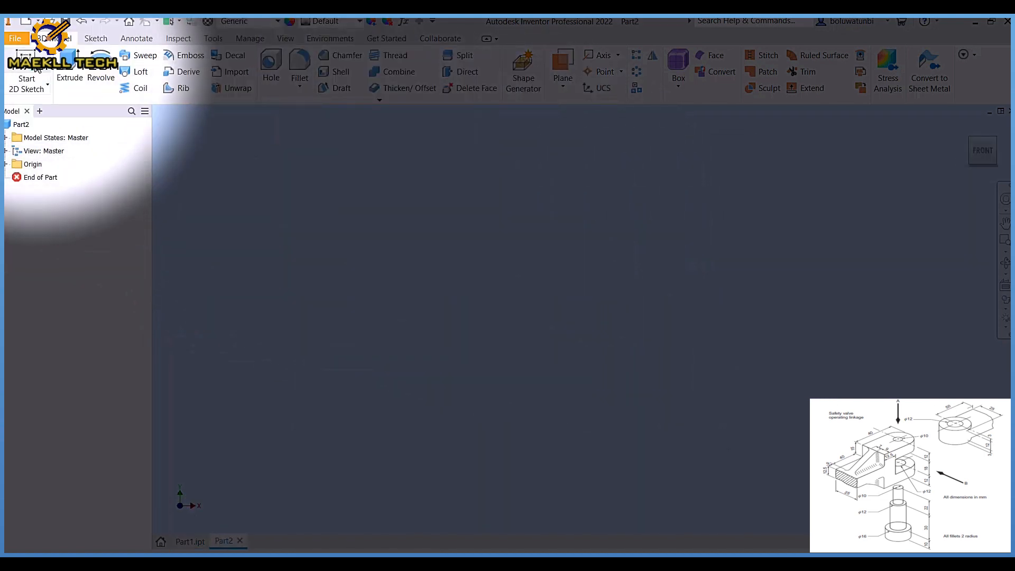
click(27, 80)
click(509, 251)
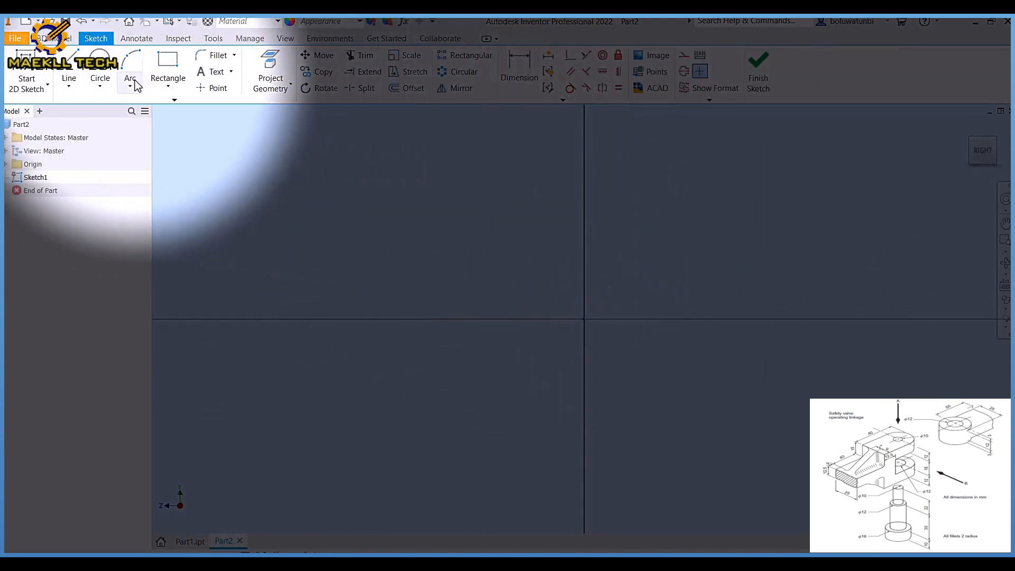
Sketch three concentric circles of 16, 12 and 10 mm diameter centred on the origin and finish the sketch.
click(115, 72)
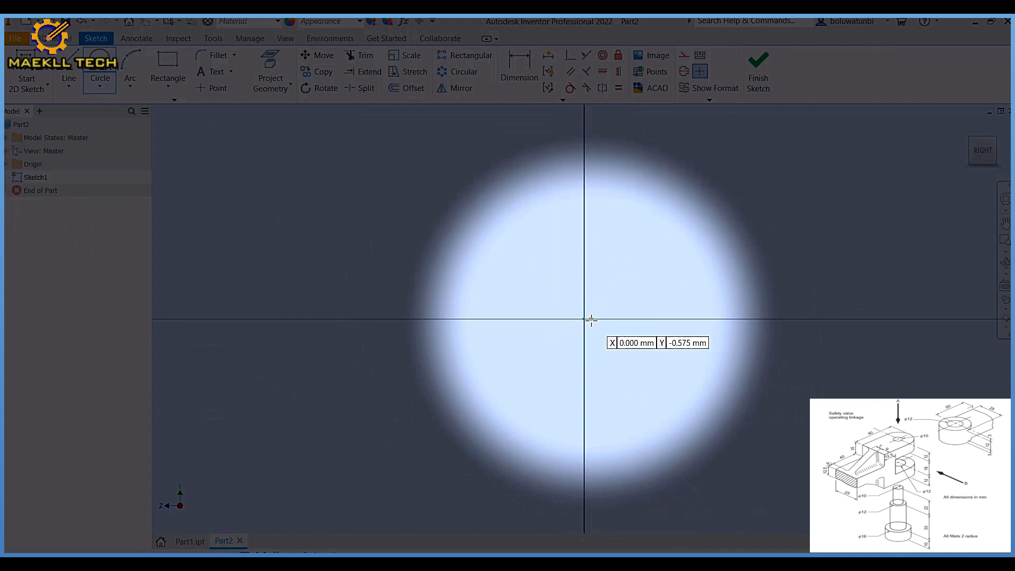
click(584, 319)
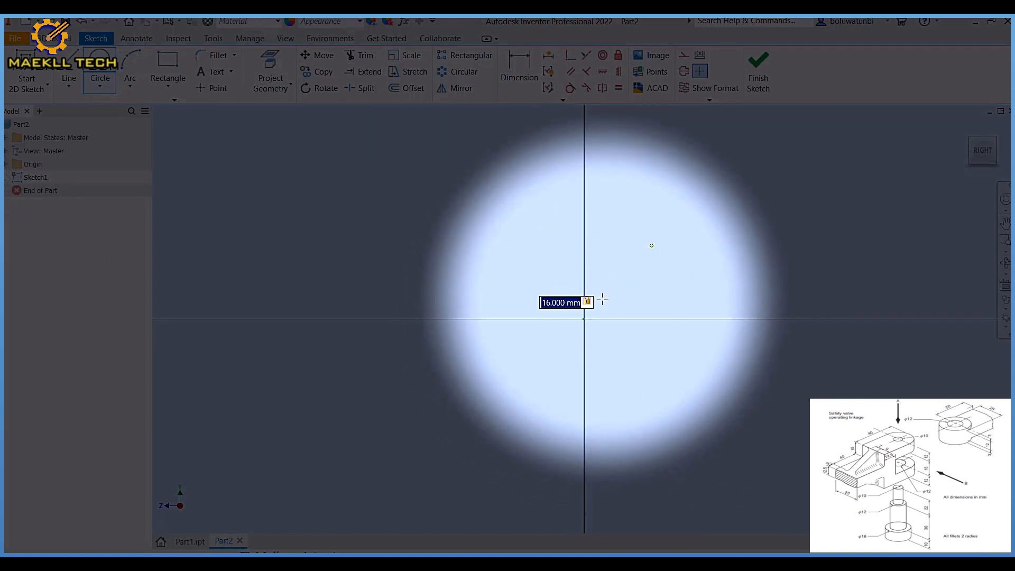
click(603, 300)
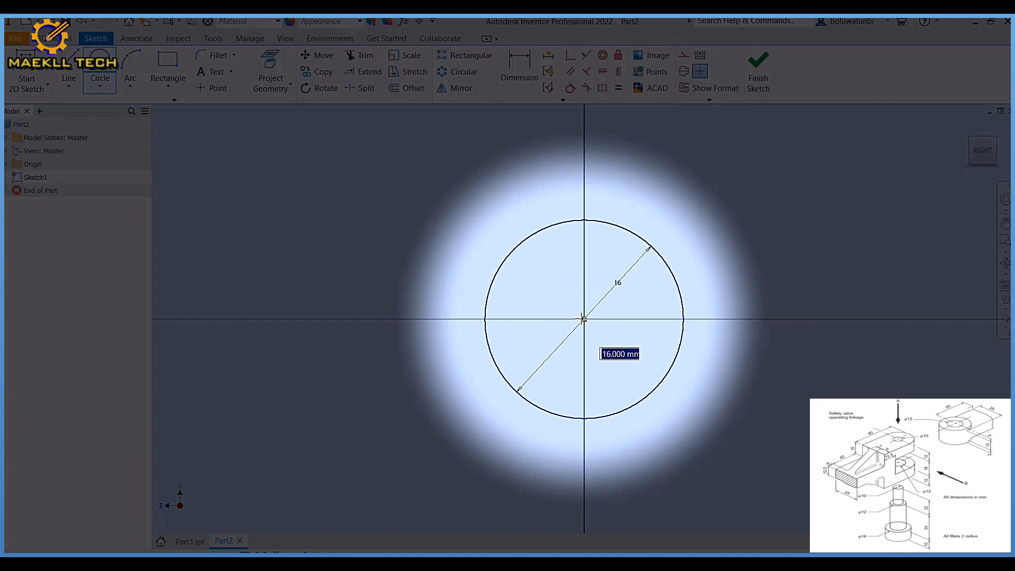
text(12)
key(Return)
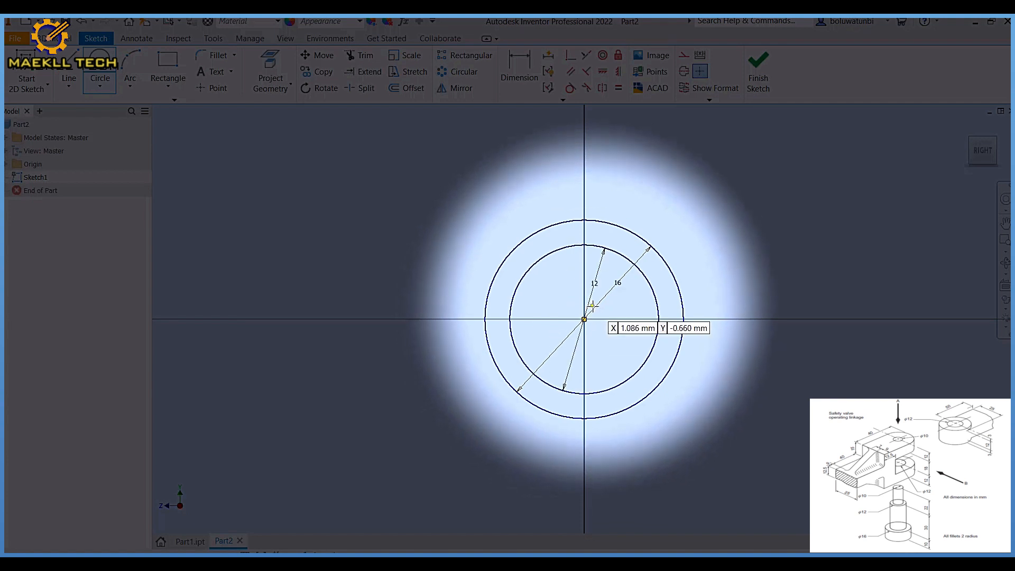
click(584, 319)
text(1)
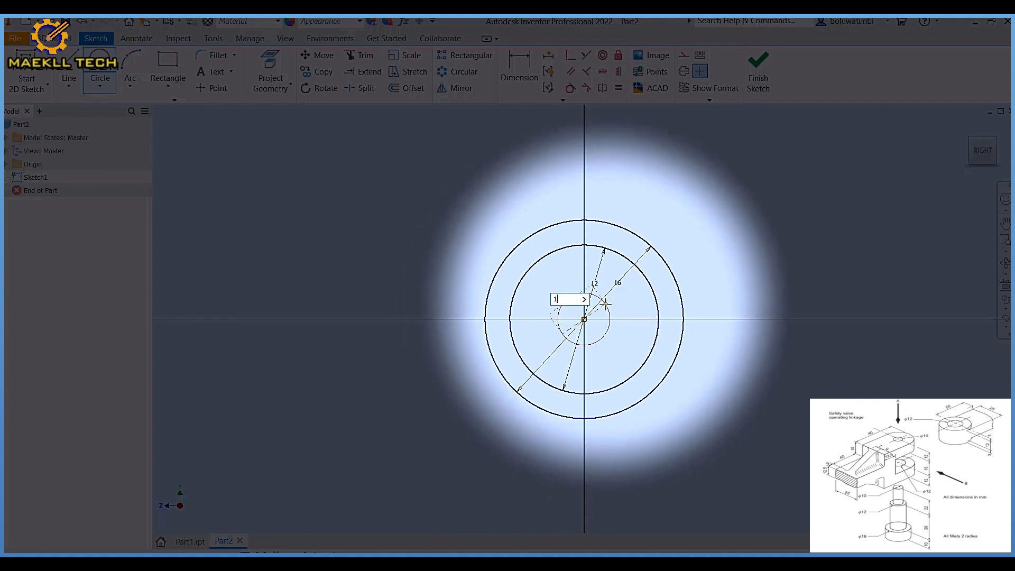
text(0)
key(Return)
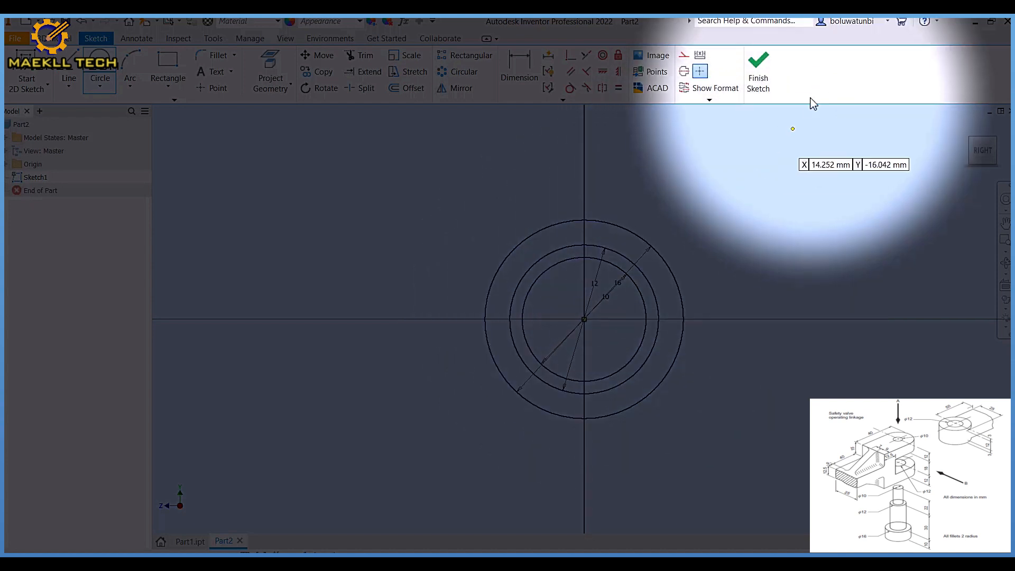
click(767, 77)
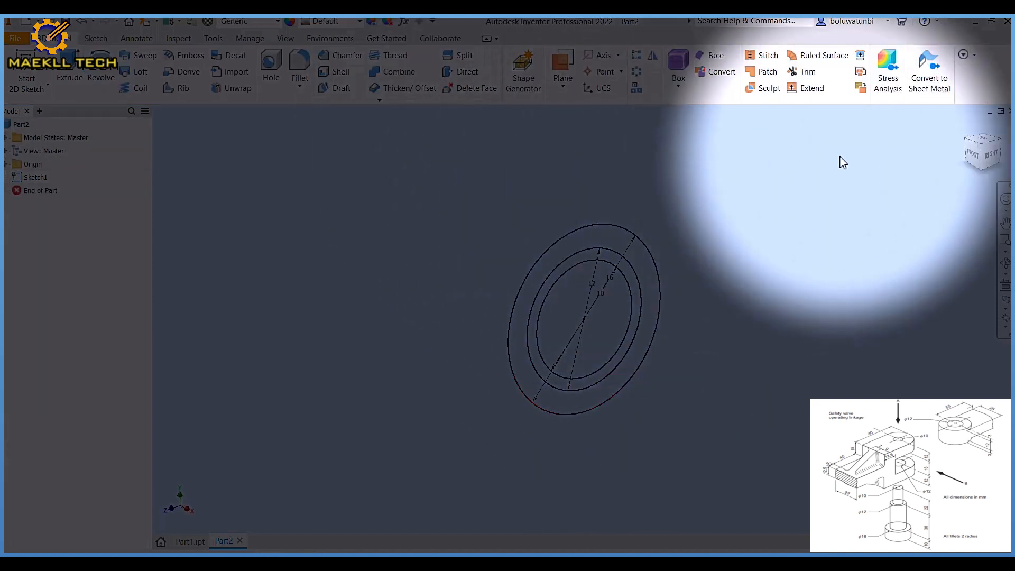
Extrude the innermost 10 mm circle by 62 mm to form the pin's core.
click(989, 158)
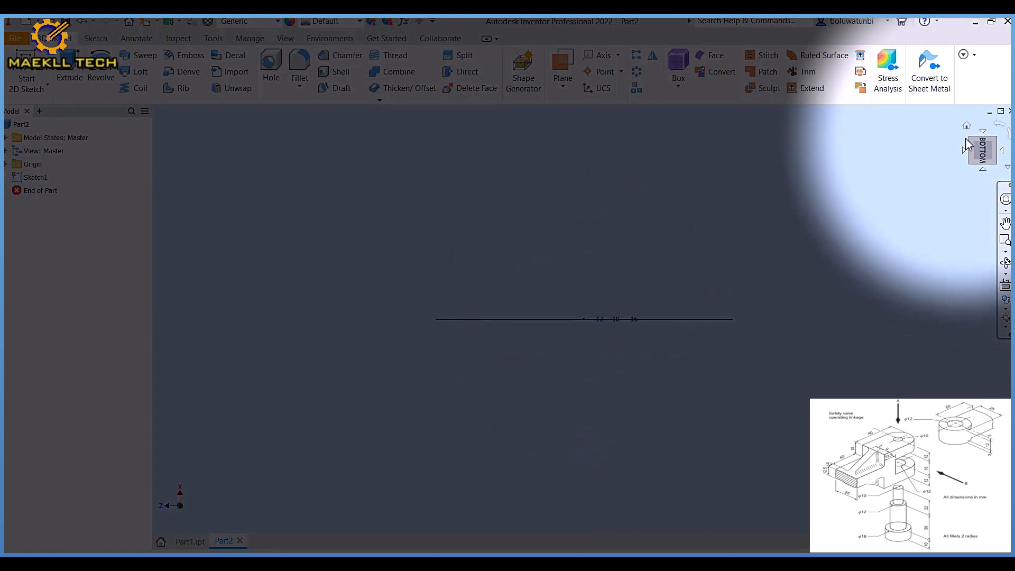
click(973, 140)
scroll(227, 142, down, 5)
middle_drag(250, 163, 460, 312)
click(69, 69)
click(494, 331)
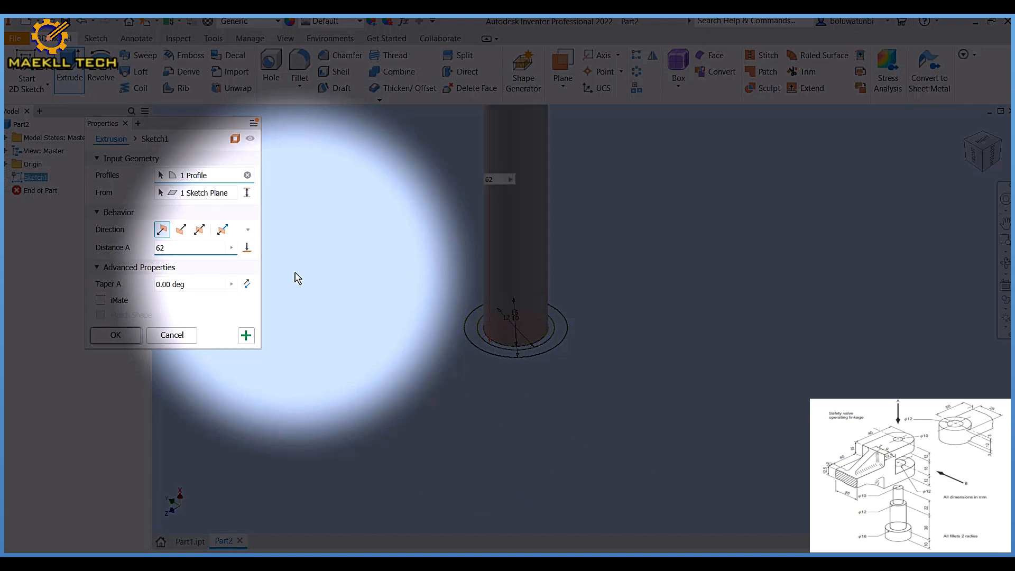
key(Return)
Make the profile sketch visible again and extrude the ring between the 10 and 12 mm circles by 40 mm, joined to the core.
click(503, 220)
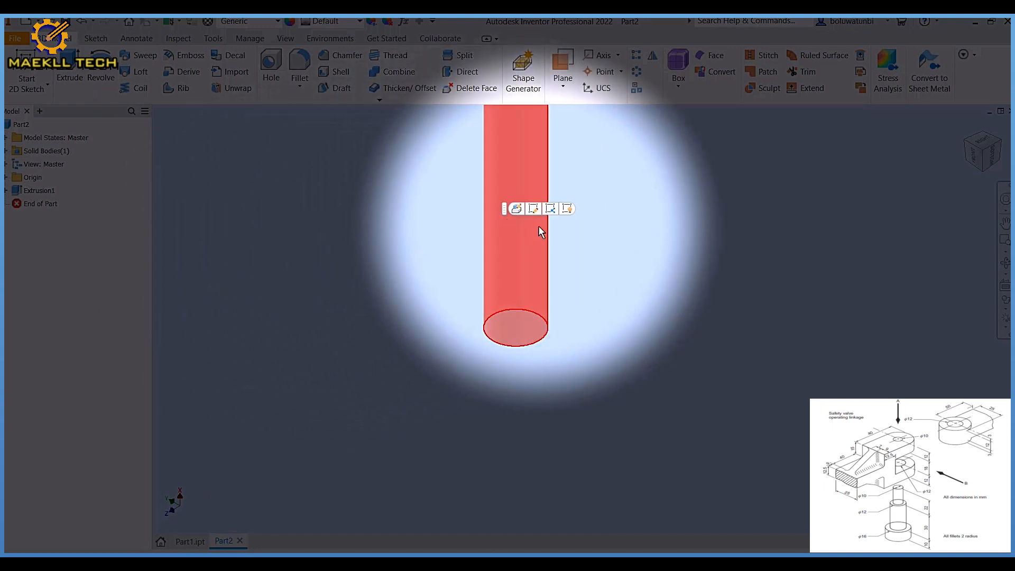
click(550, 209)
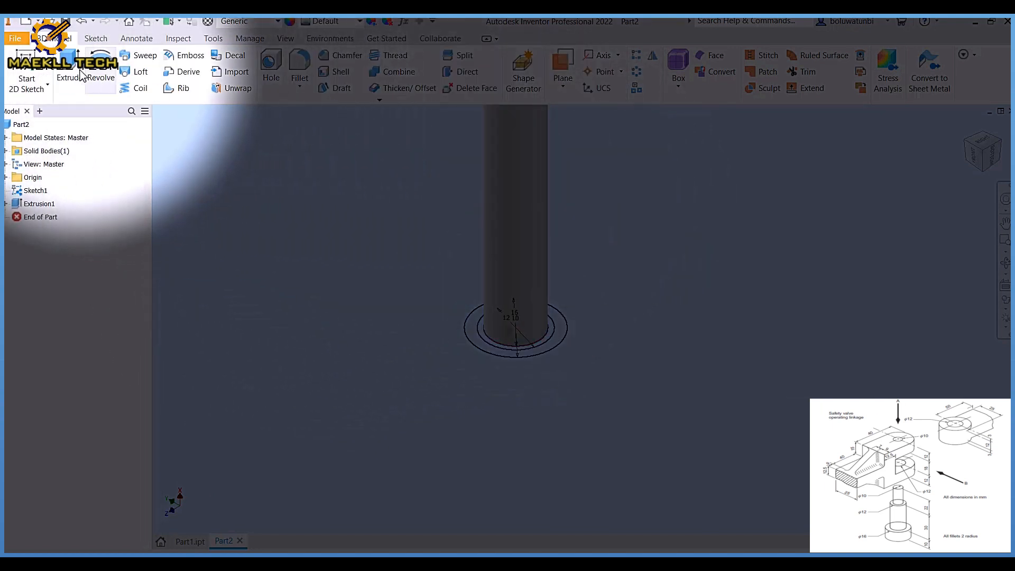
click(77, 74)
scroll(520, 363, down, 5)
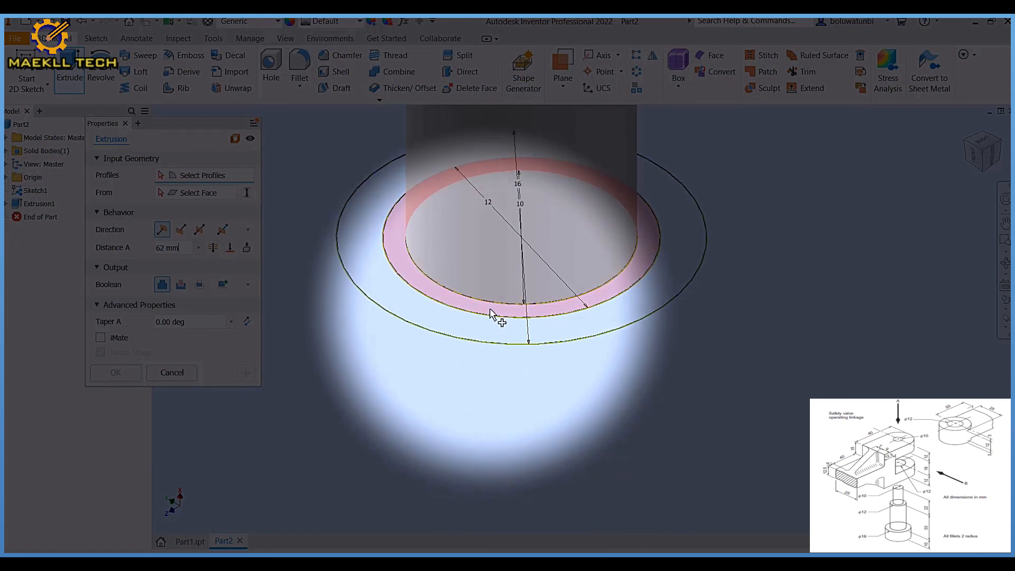
click(489, 310)
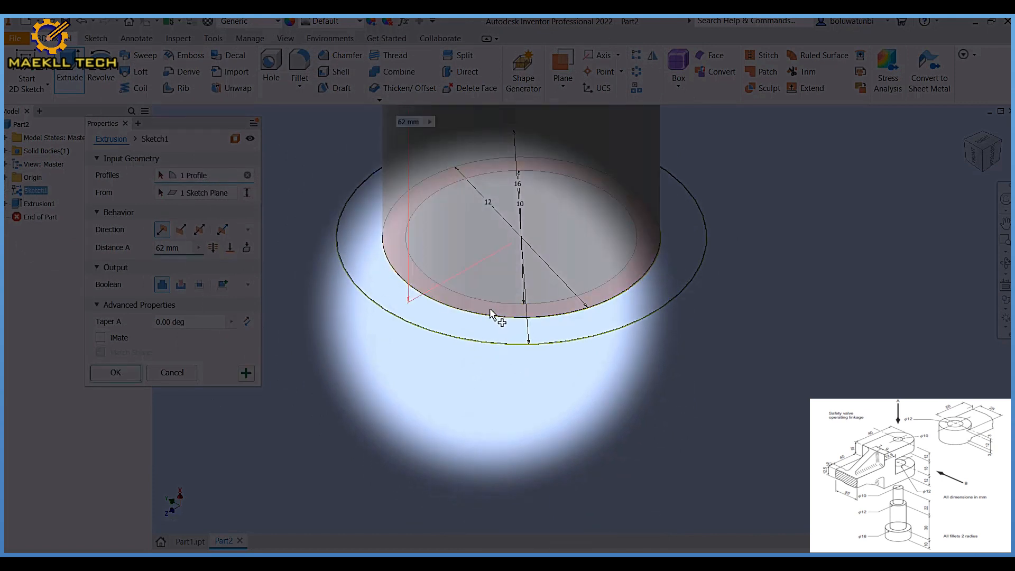
key(Return)
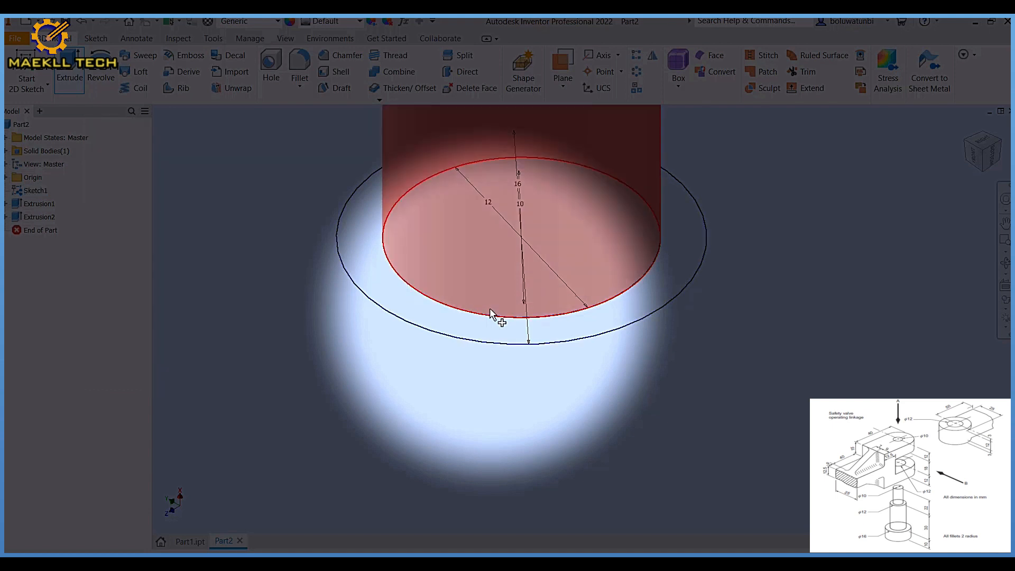
Extrude the ring between the 12 and 16 mm circles by 10 mm, joined to the pin, to form its head.
click(68, 67)
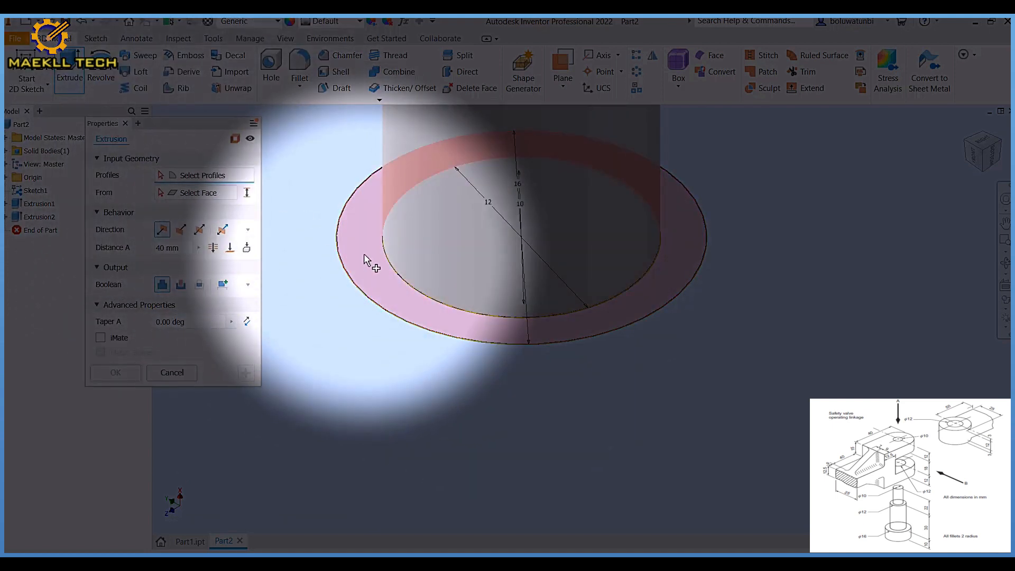
click(360, 262)
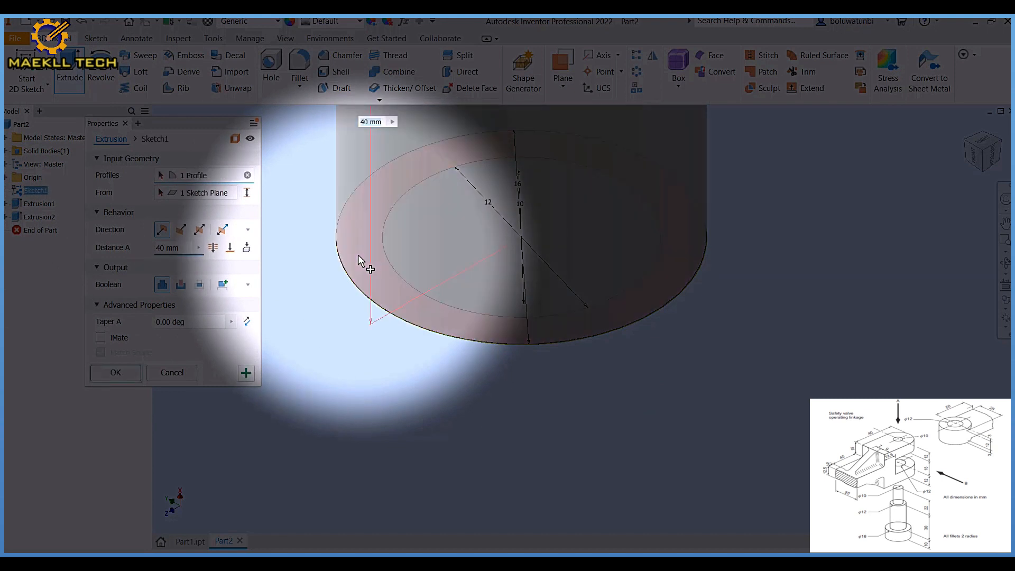
click(124, 373)
scroll(391, 346, down, 5)
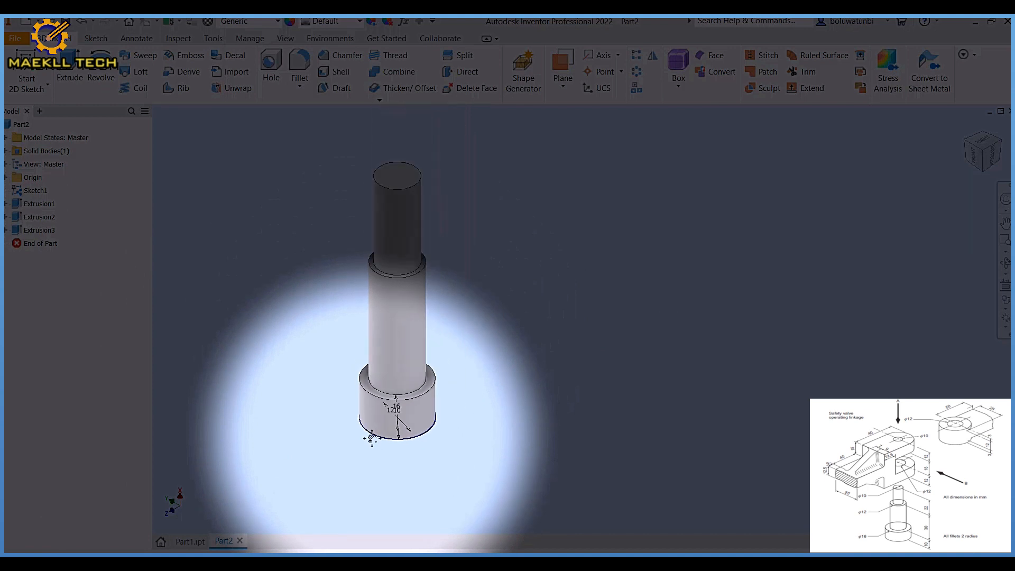
middle_drag(372, 439, 392, 437)
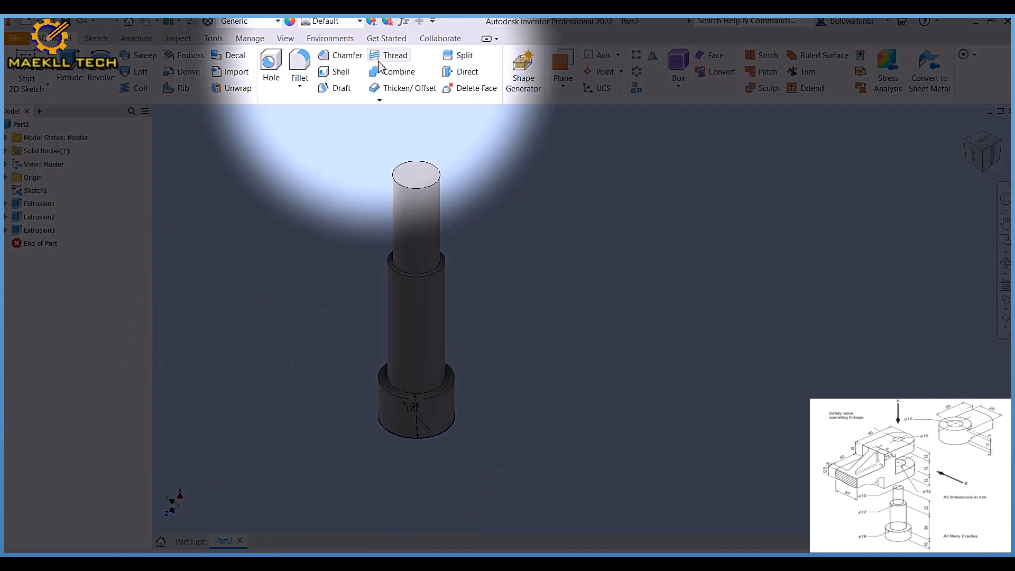
Add a full-depth, right-hand M10x1.5 thread of ANSI Metric M Profile, class 6g, to the pin's 10 mm end.
click(381, 59)
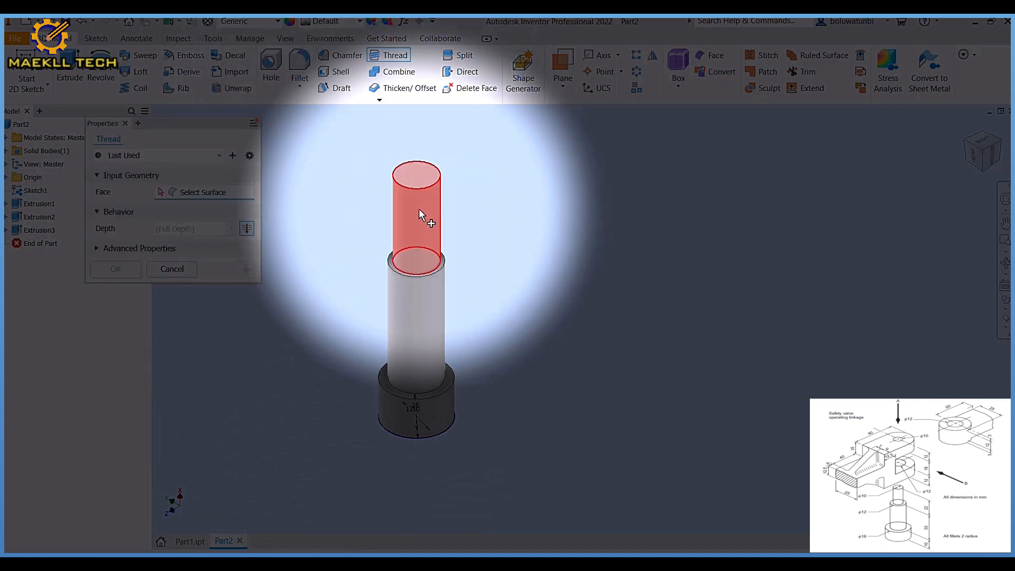
click(419, 214)
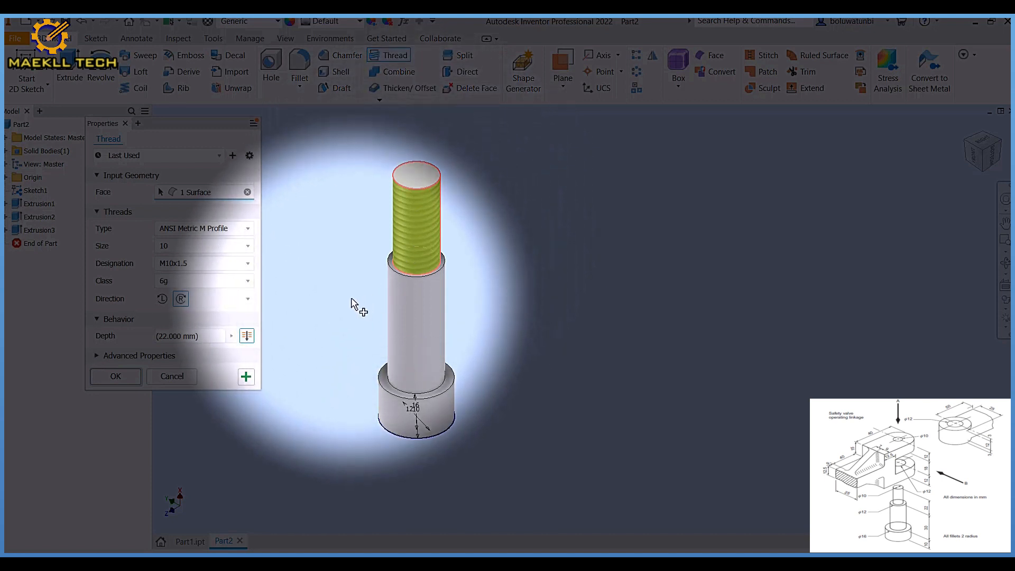
click(116, 376)
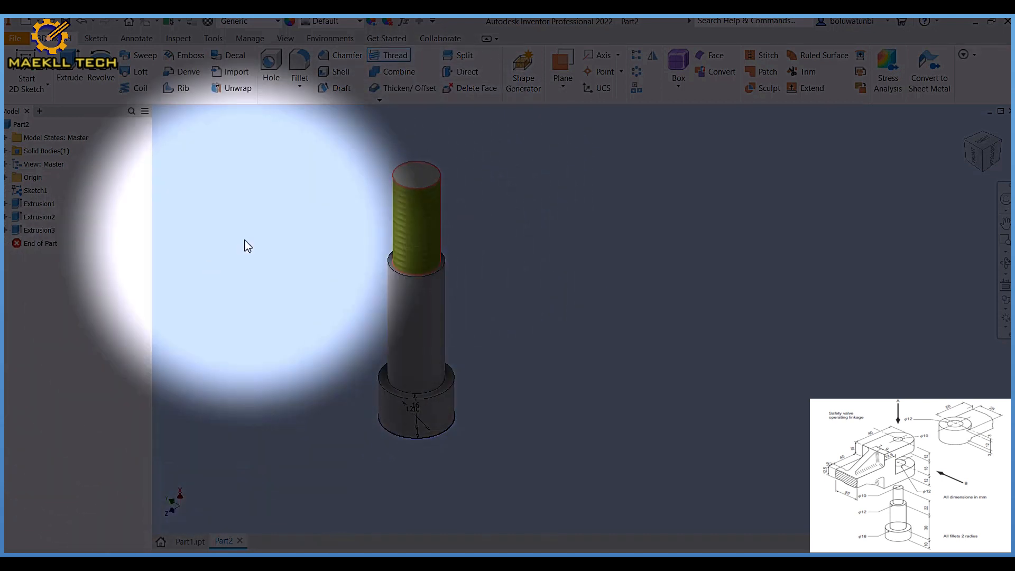
Chamfer the end edge of the pin's threaded section by 1 mm and hide the profile sketch.
click(341, 55)
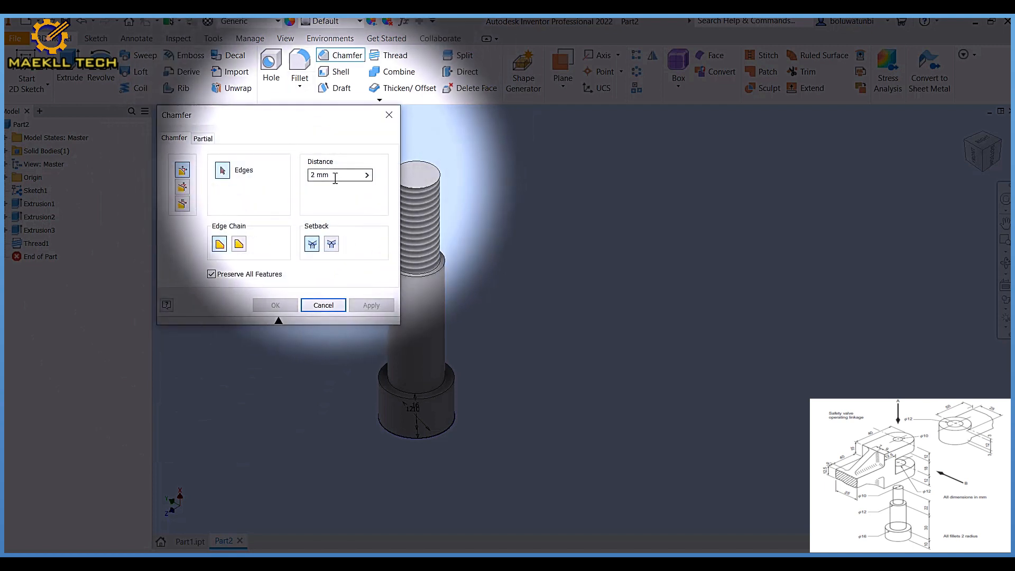
text(1)
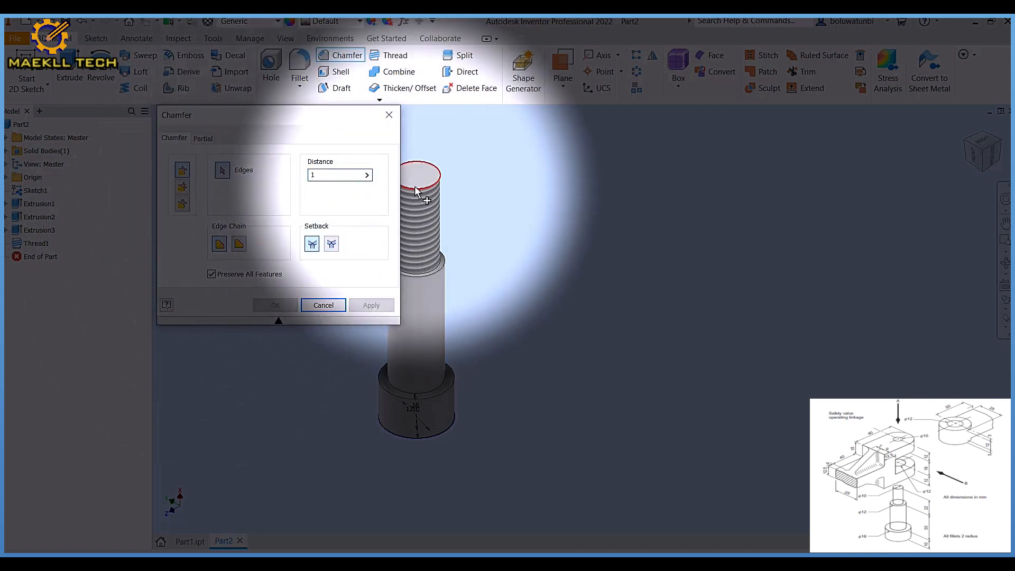
click(416, 192)
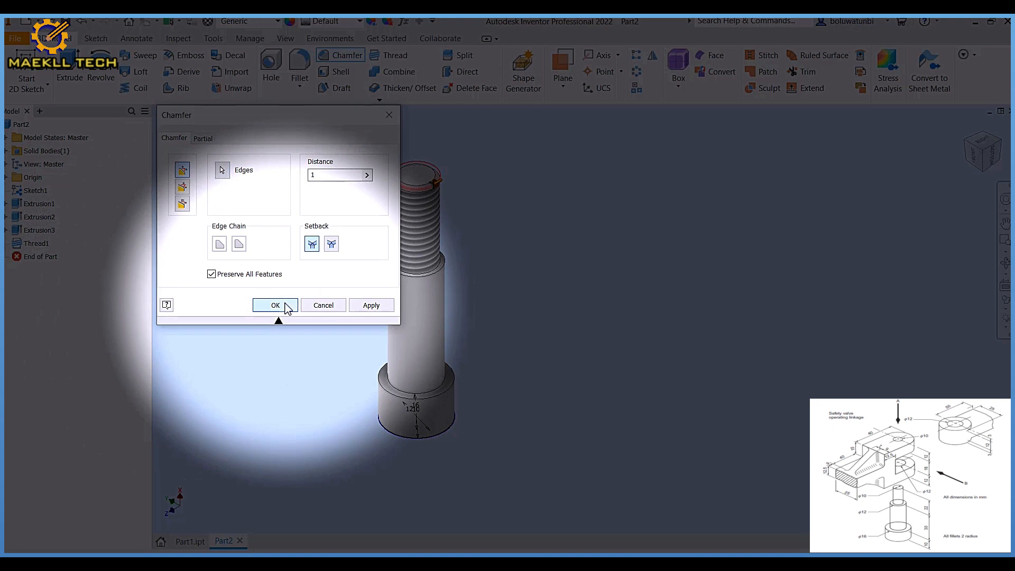
click(284, 307)
right_click(38, 190)
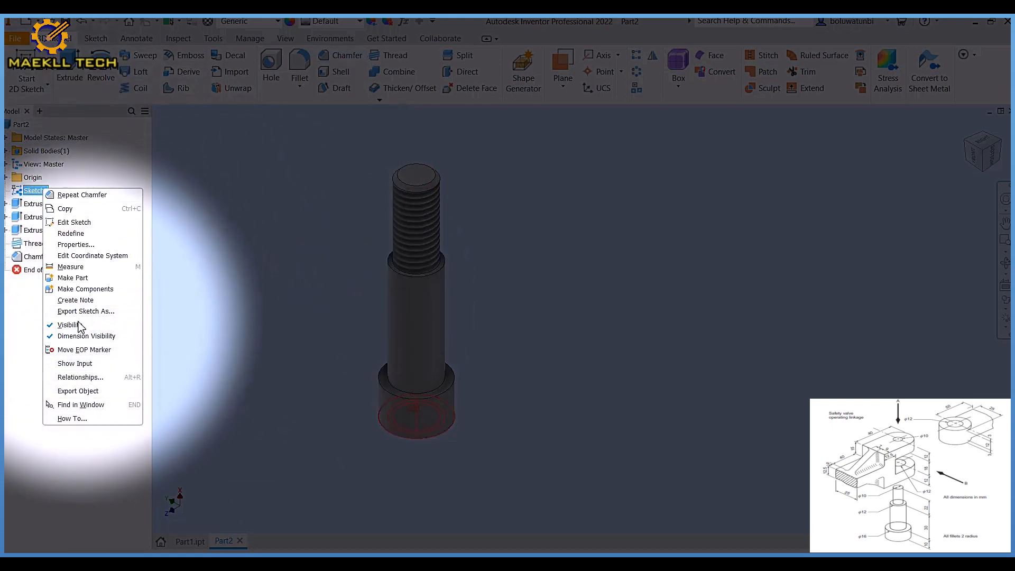
Switch to the forked arm part and give it the Galvanized appearance.
click(190, 541)
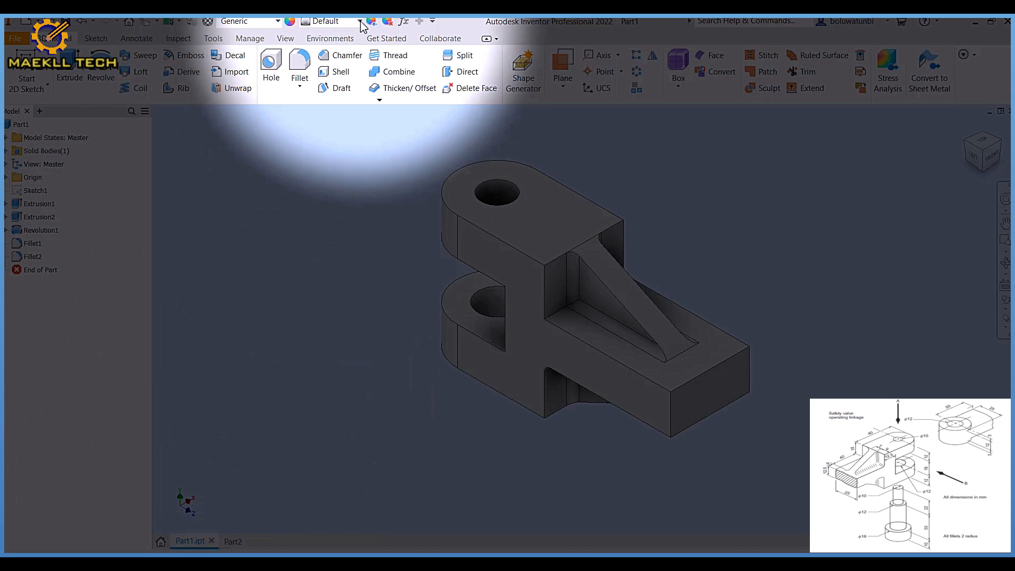
click(359, 21)
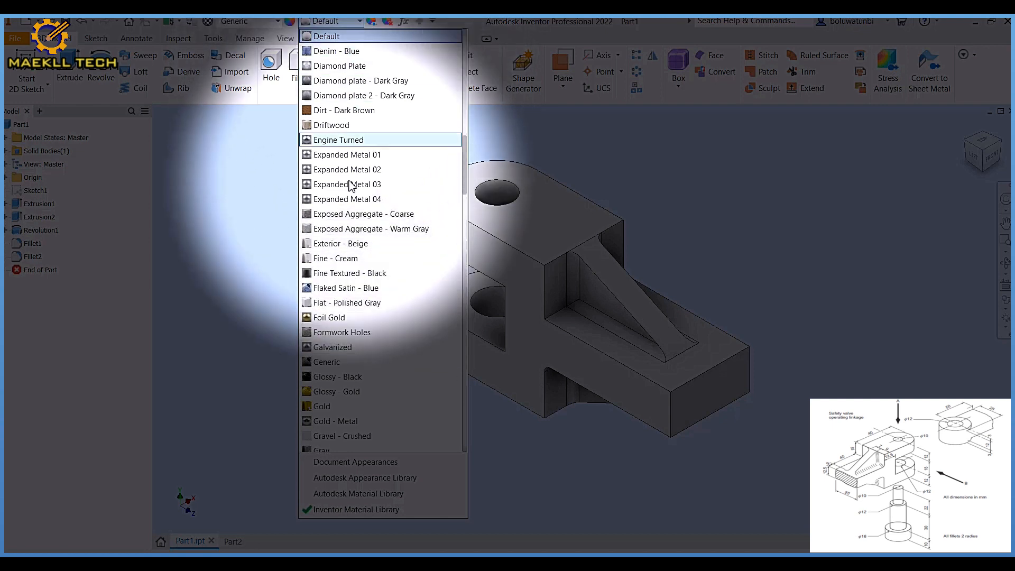
click(350, 351)
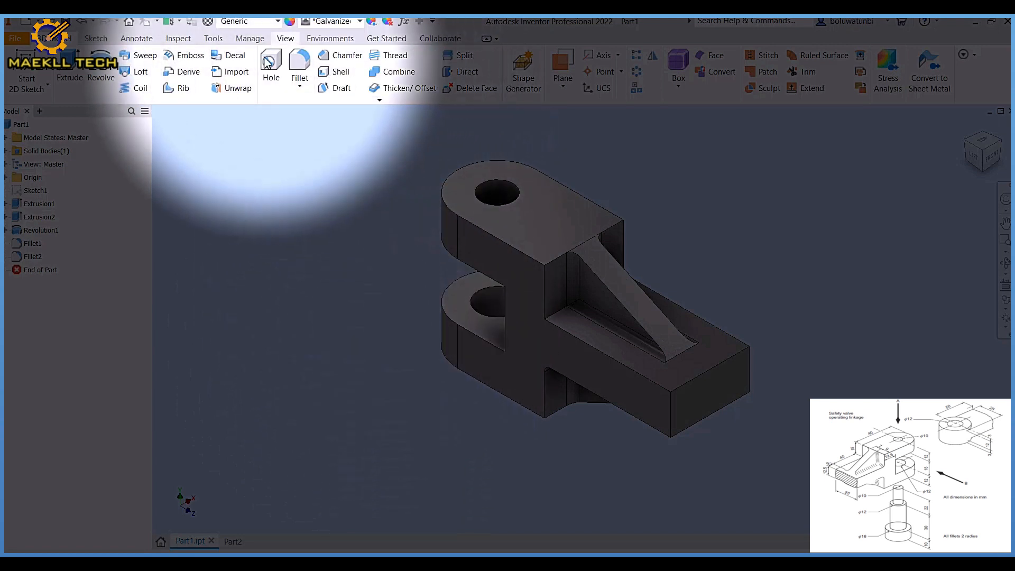
Change the forked arm's visual style to one without edge lines.
click(285, 38)
click(247, 69)
click(242, 107)
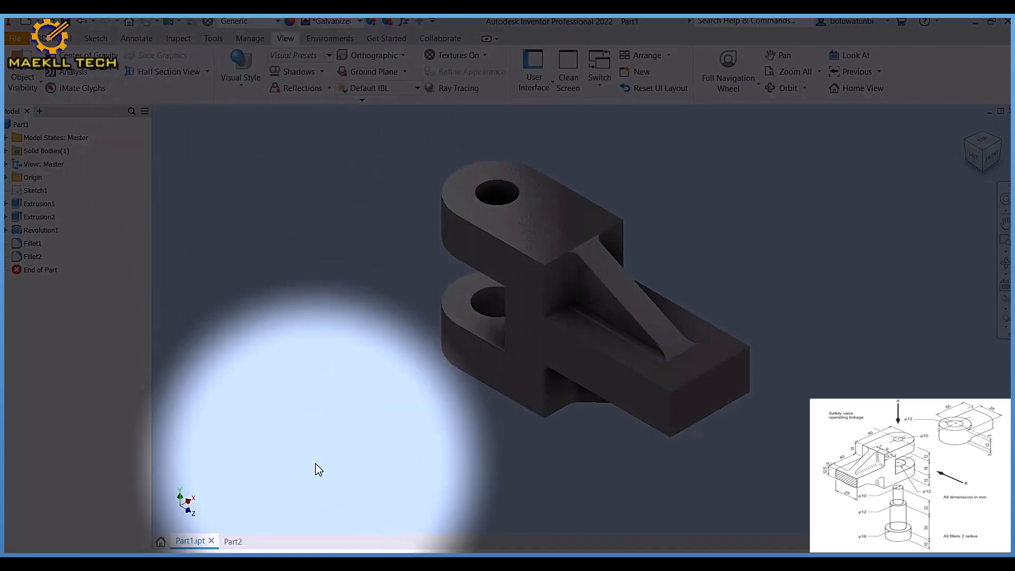
Return to the pin part, give it the Silver appearance and save it as Part2 in the CA LEVELS folder.
click(233, 542)
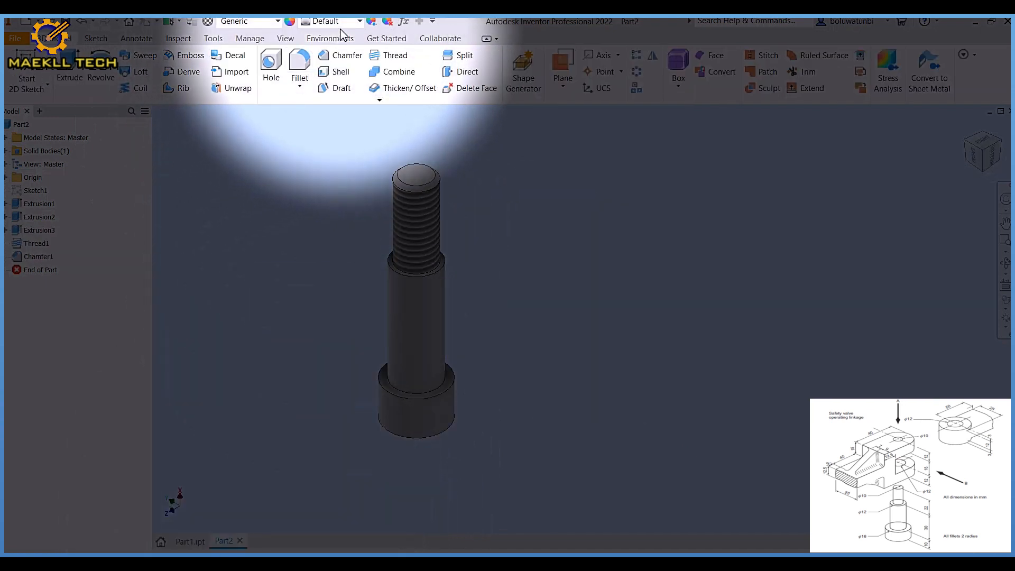
scroll(346, 41, down, 15)
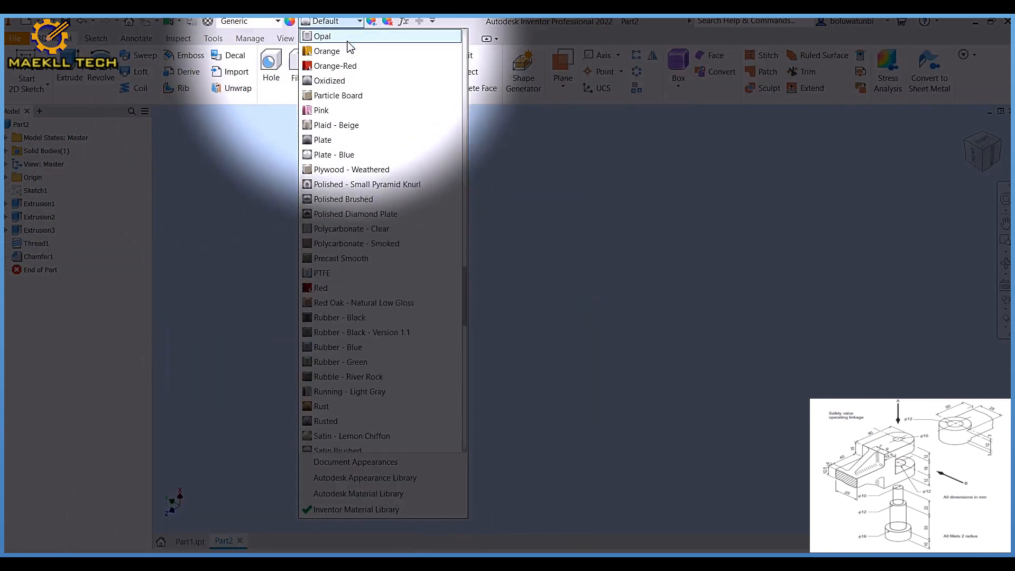
scroll(355, 159, down, 4)
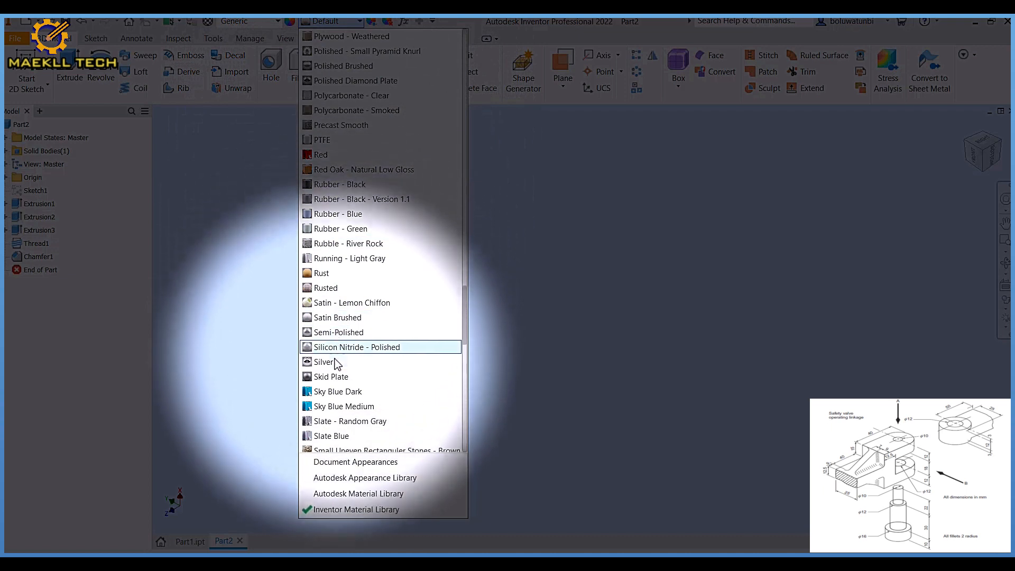
click(335, 362)
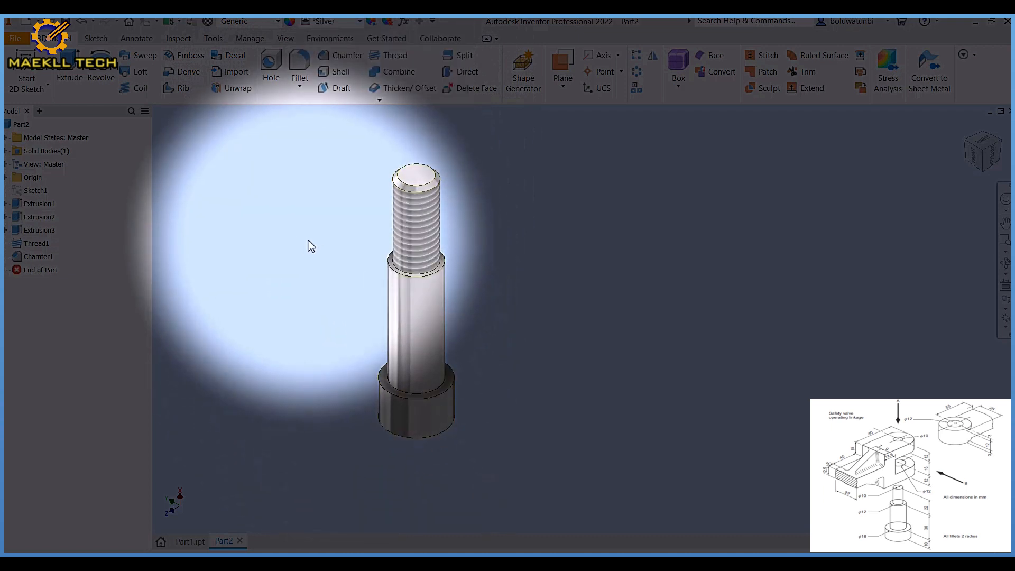
key(ctrl+s)
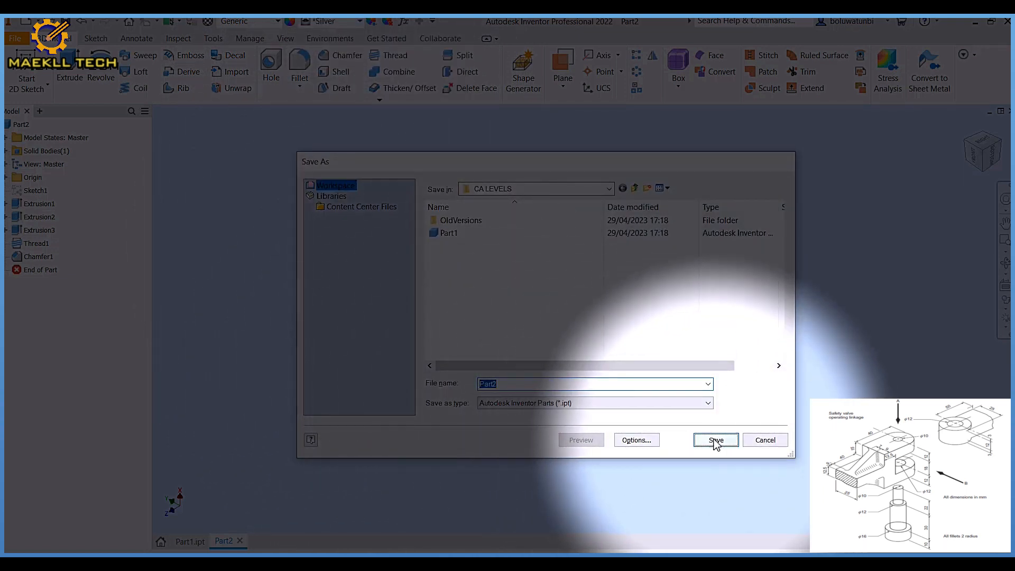
click(716, 440)
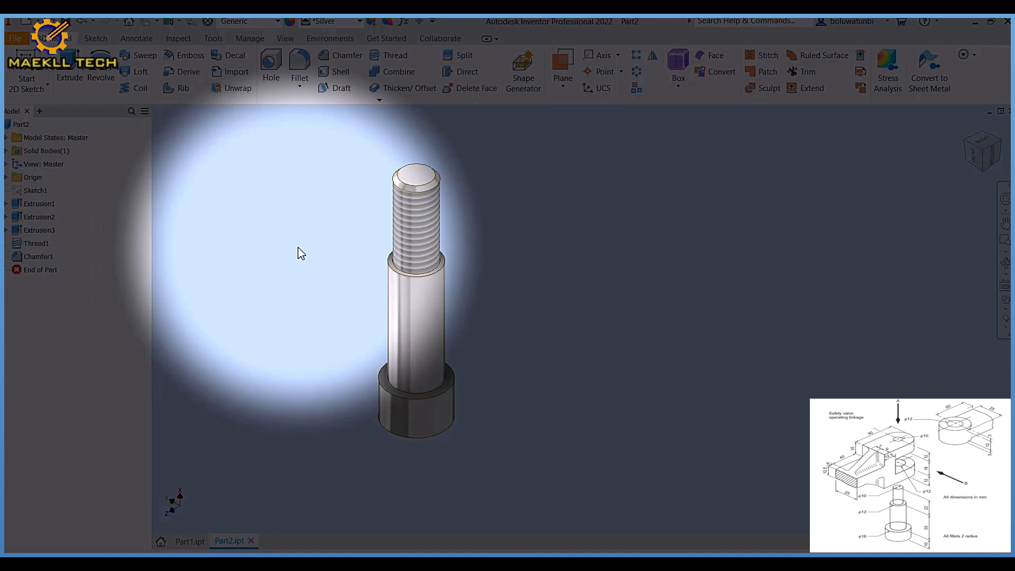
Create a new part from the metric Standard (mm).ipt template and start a 2D sketch on the YZ plane.
key(ctrl+n)
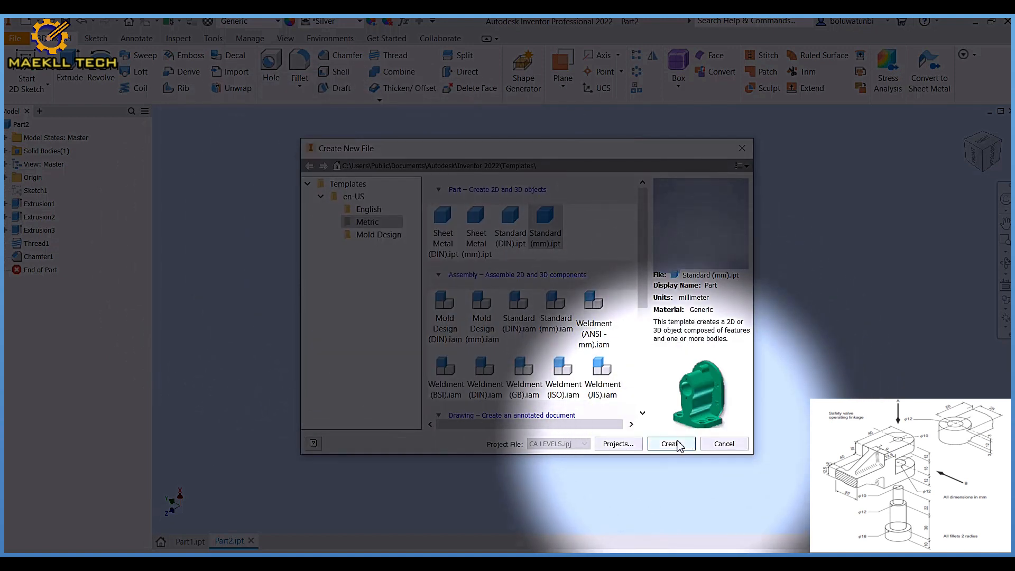
click(671, 444)
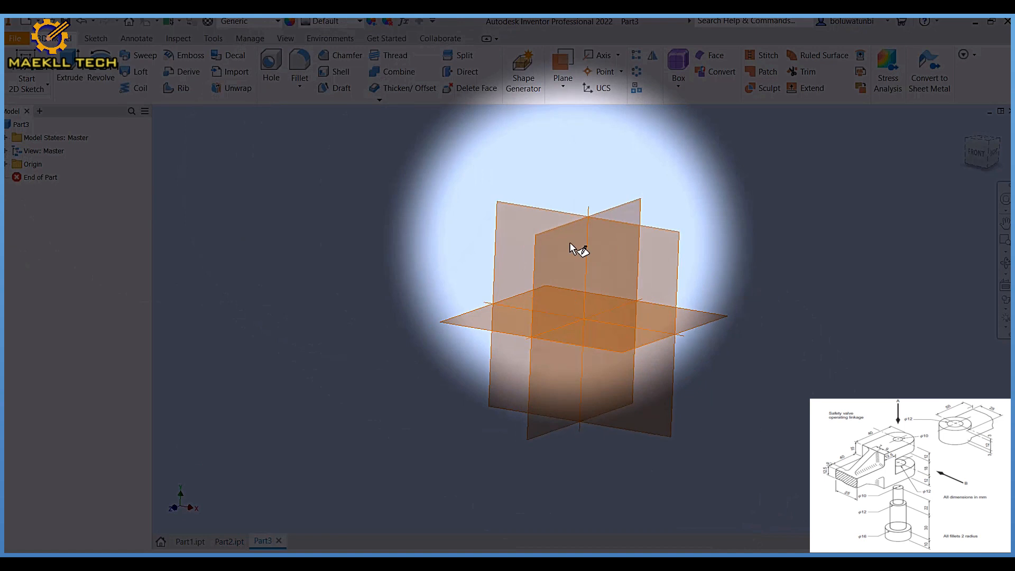
click(570, 275)
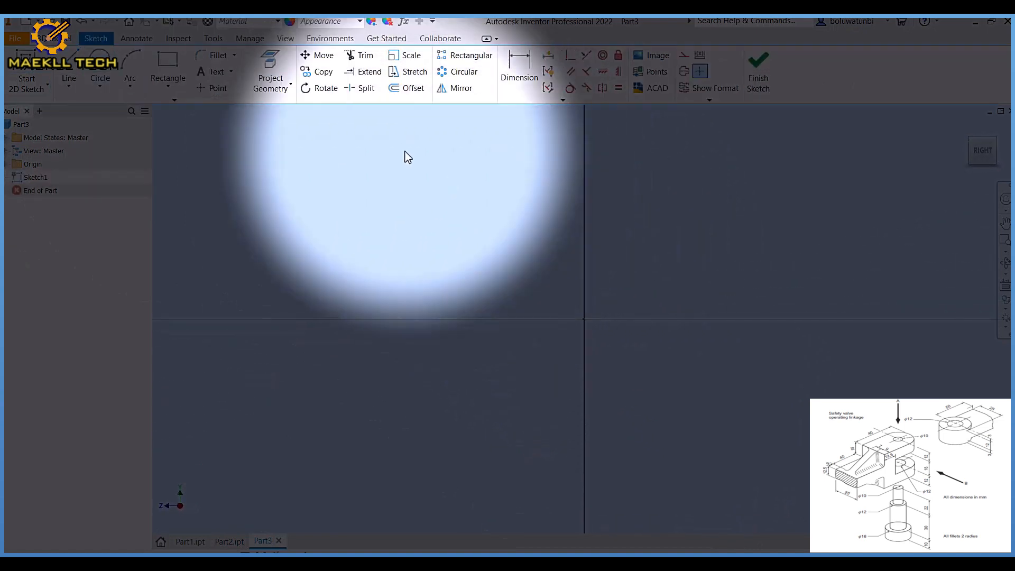
Sketch two concentric circles of 25 and 12 mm diameter centred on the origin.
click(105, 68)
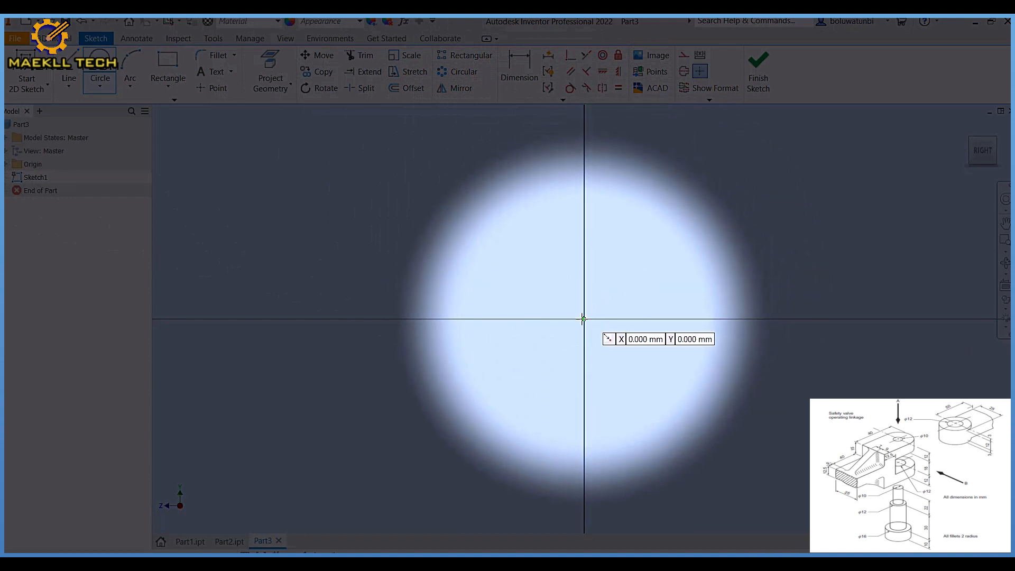
click(583, 319)
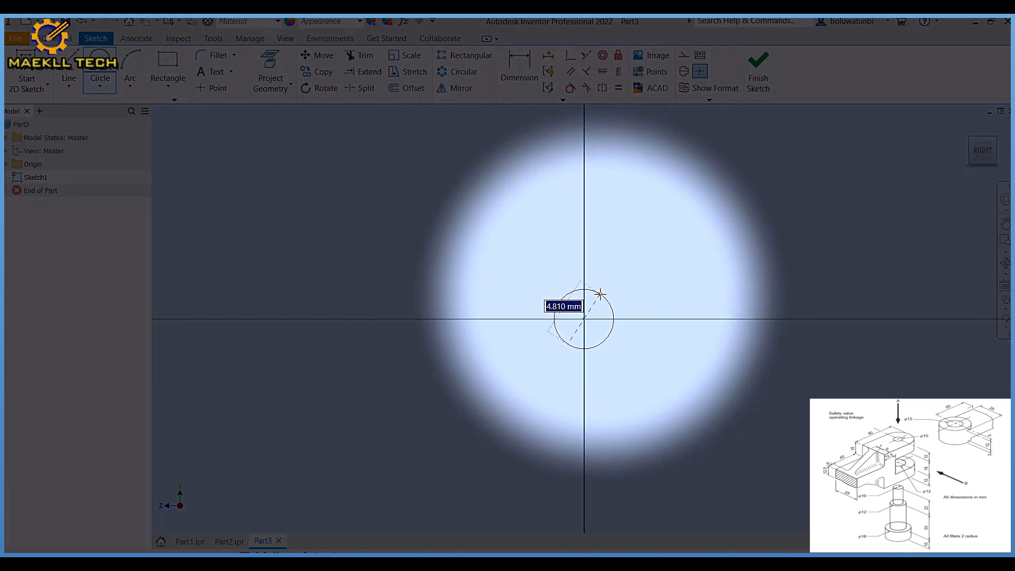
key(Return)
click(584, 319)
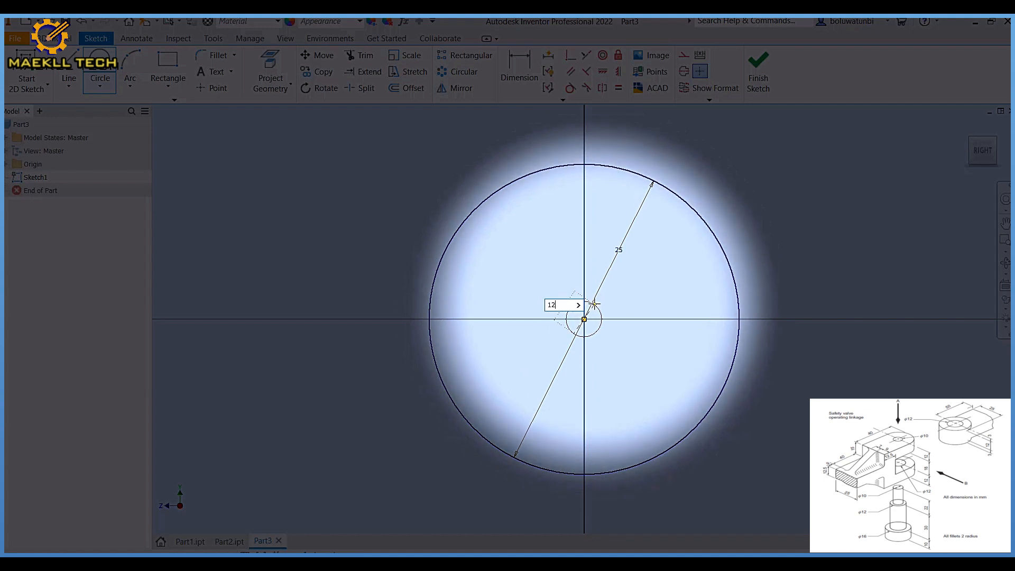
key(Return)
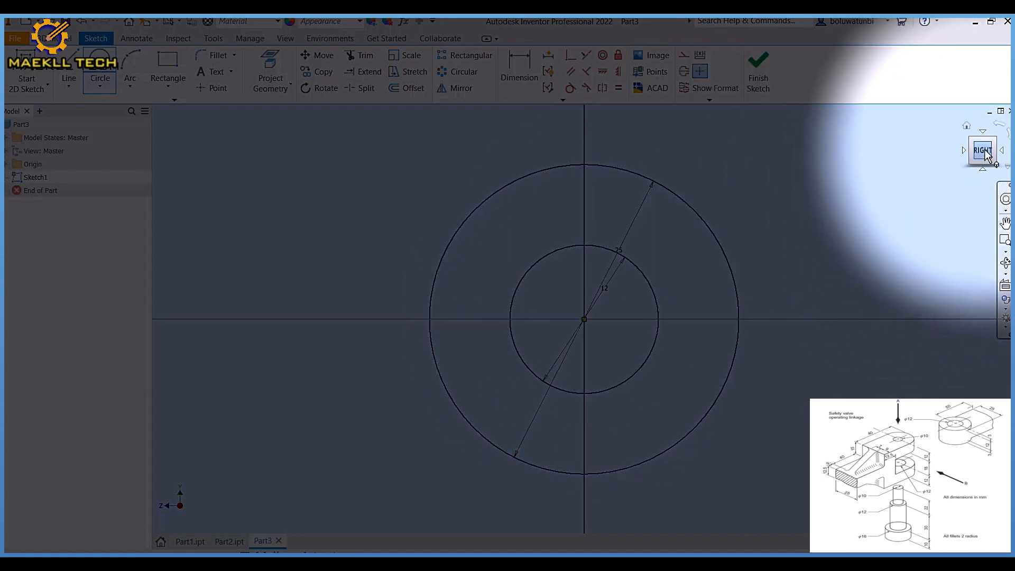
Sketch the link arm from the outer circle's top: 50 mm horizontal, 25 mm vertical, then back to the circle's bottom; finish the sketch.
scroll(798, 260, down, 5)
middle_drag(785, 267, 558, 265)
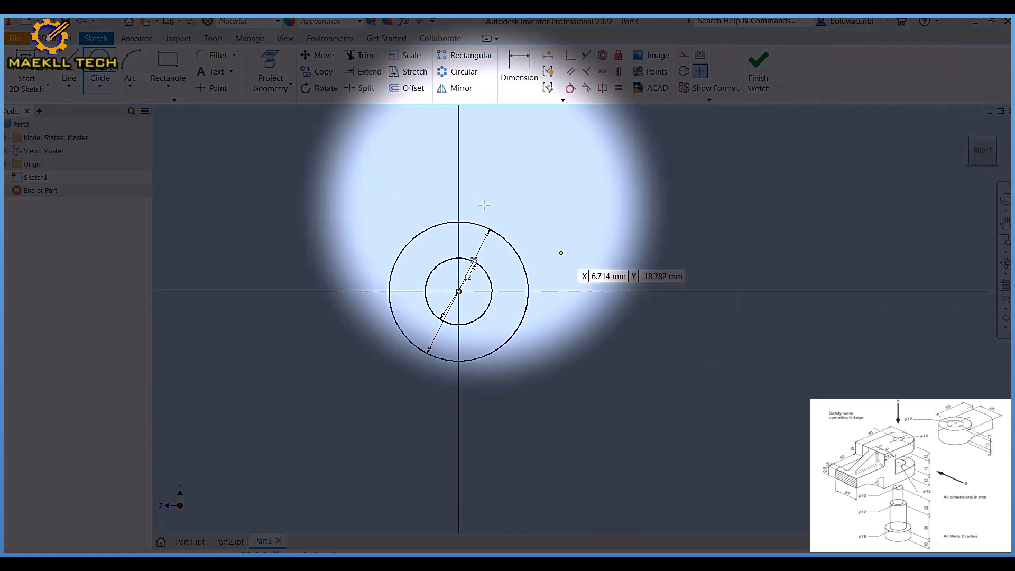
key(l)
click(459, 221)
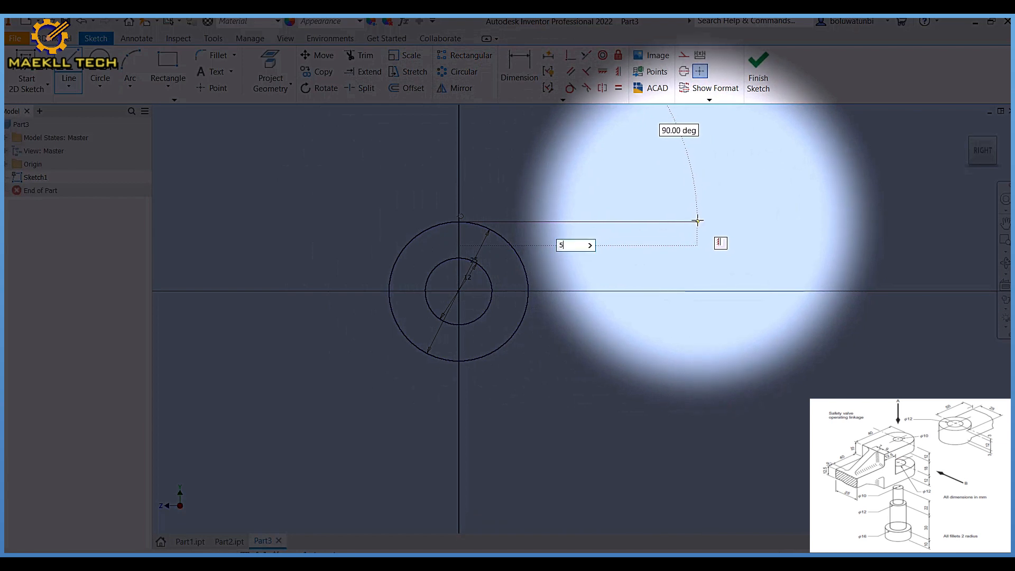
text(50)
key(Return)
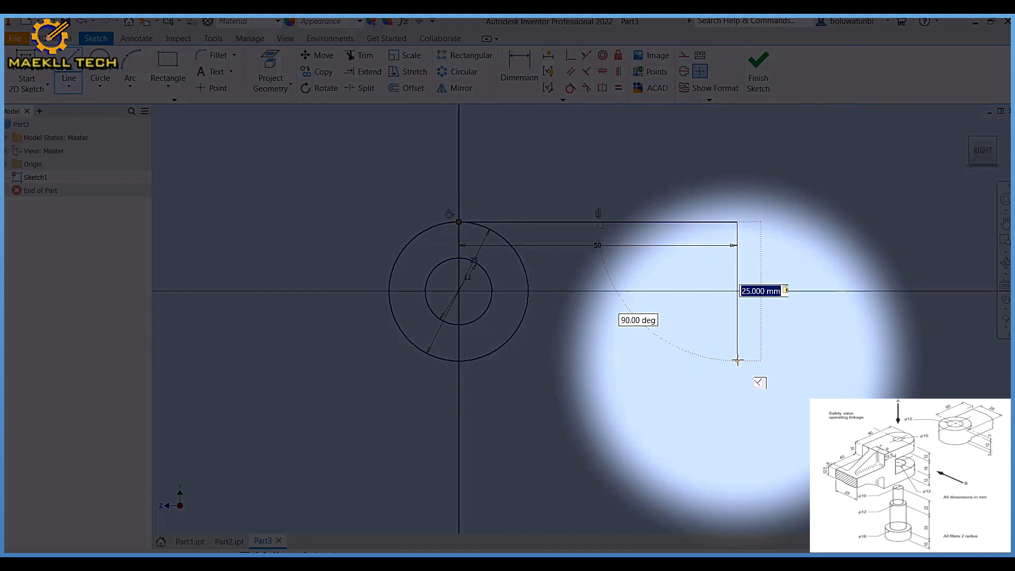
text(25)
key(Return)
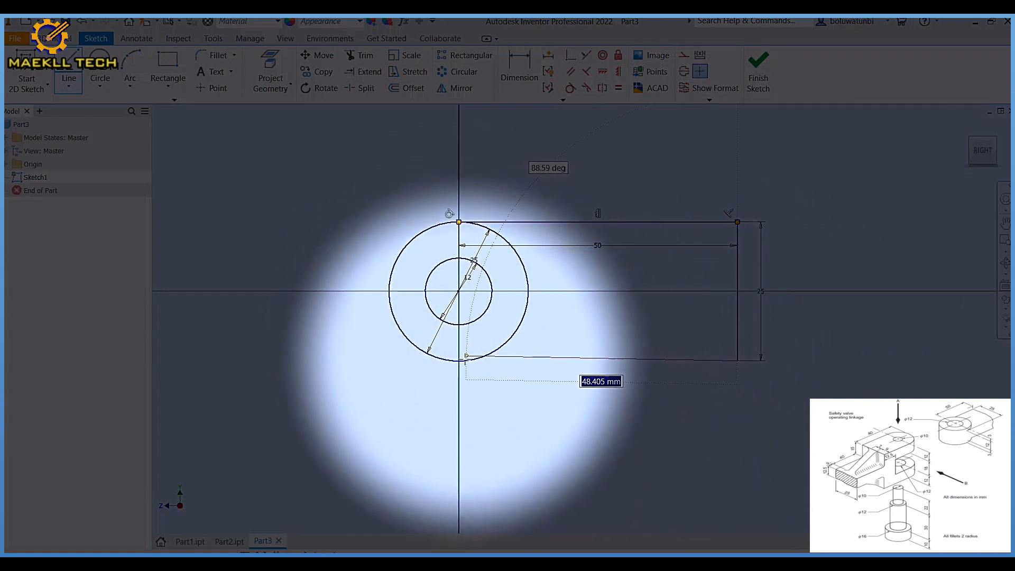
double_click(460, 362)
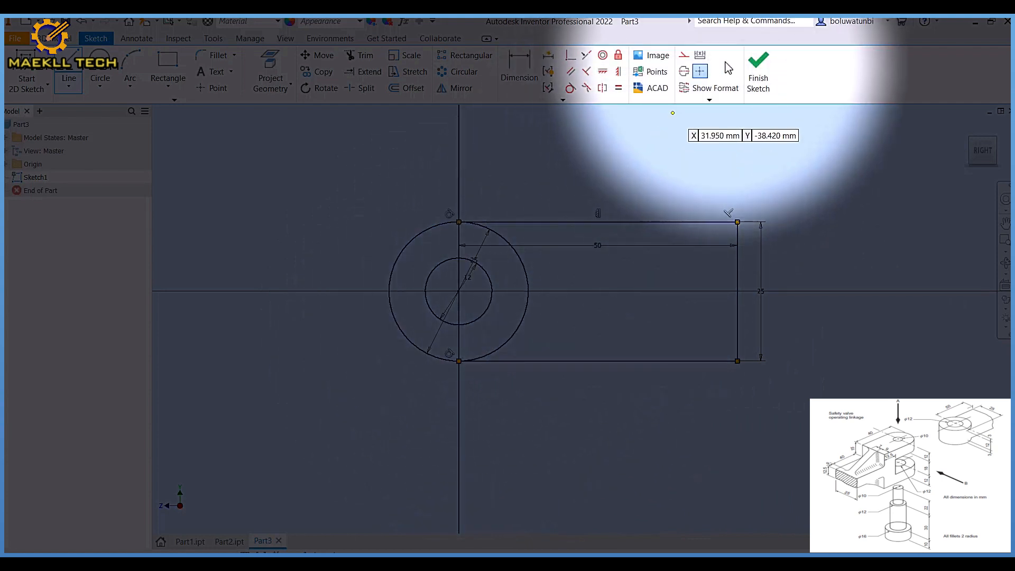
click(760, 71)
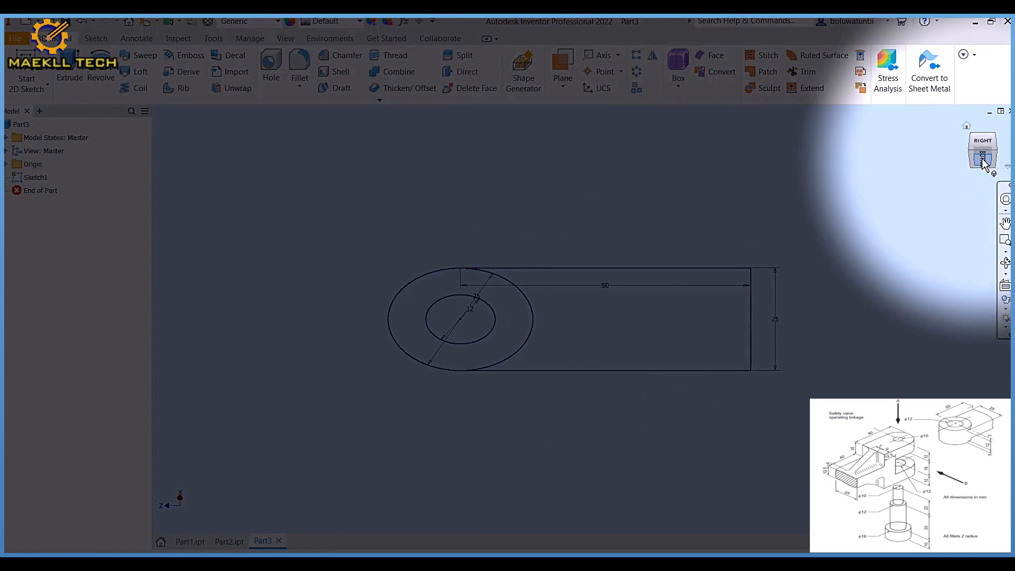
In an isometric view, extrude the arm profile beside the circles 12 mm symmetrically about the sketch plane.
click(982, 159)
click(967, 125)
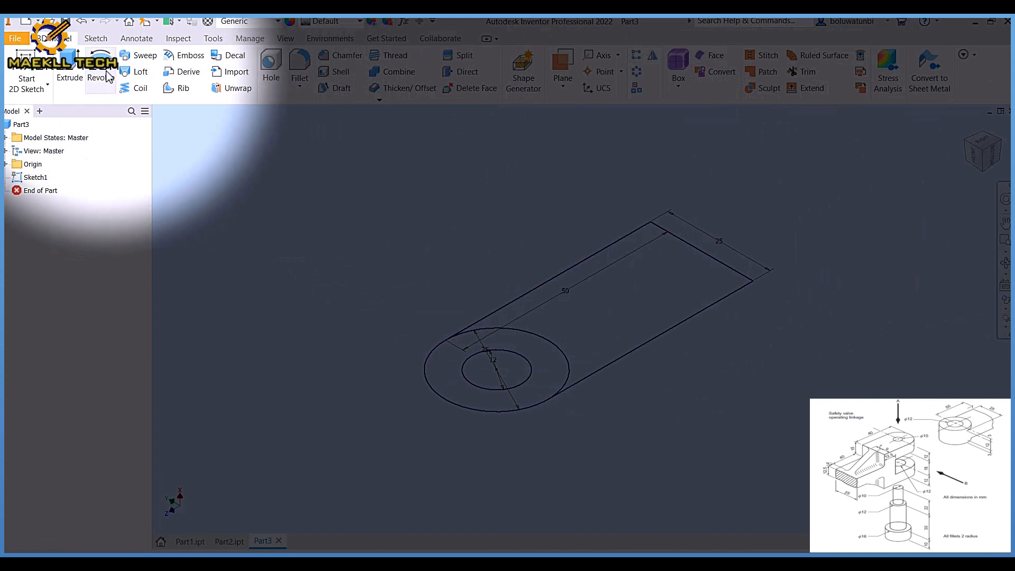
click(78, 68)
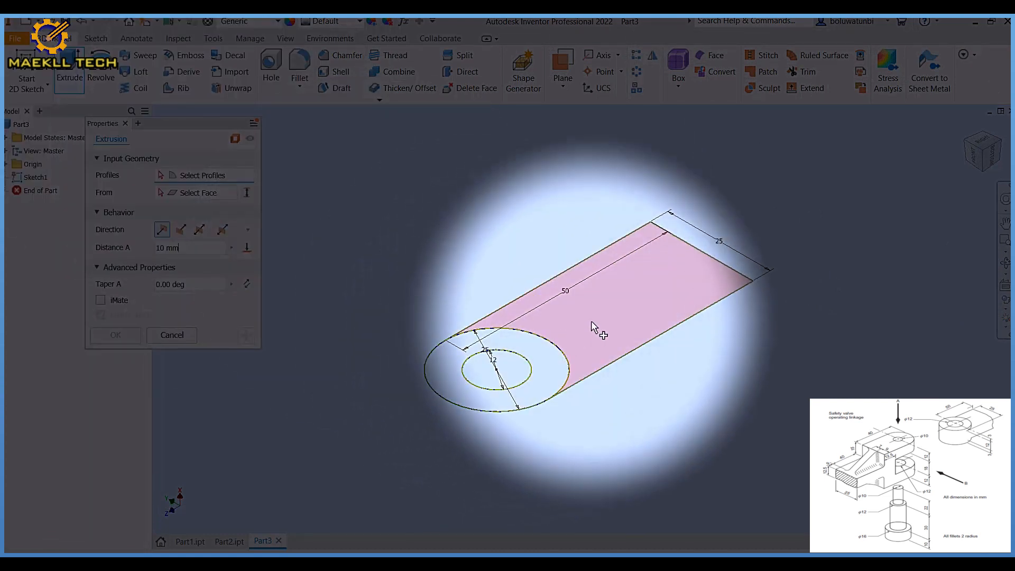
click(593, 325)
text(12)
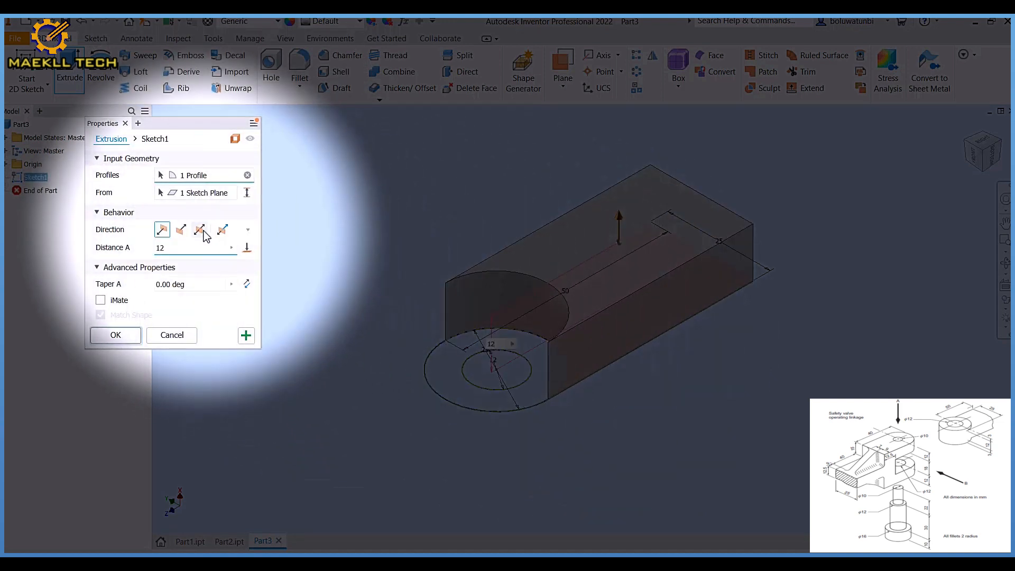
click(127, 337)
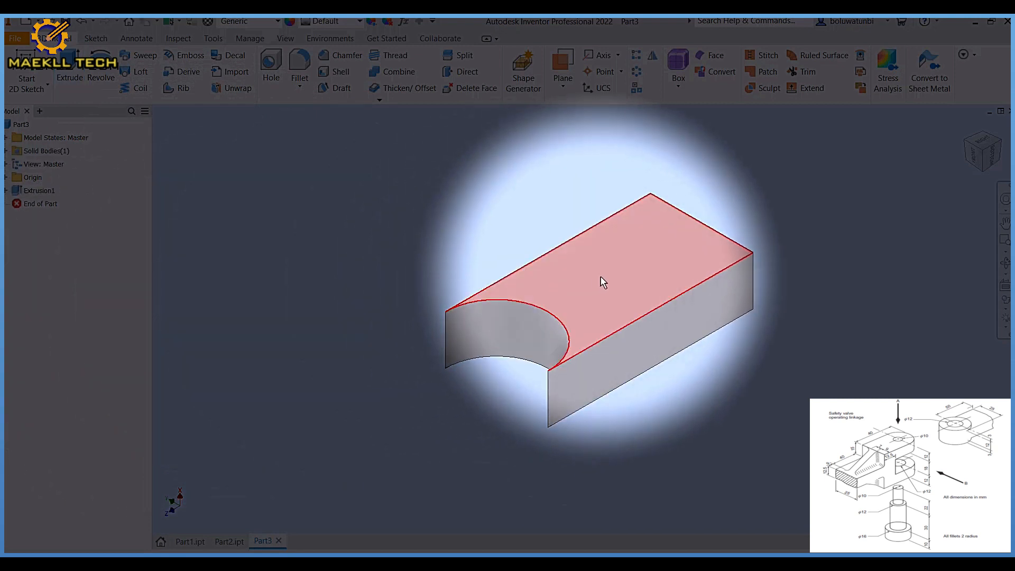
Reuse the same sketch to extrude the ring between the two circles 18 mm symmetrically, joined to the arm, and hide the sketch.
click(601, 277)
click(650, 272)
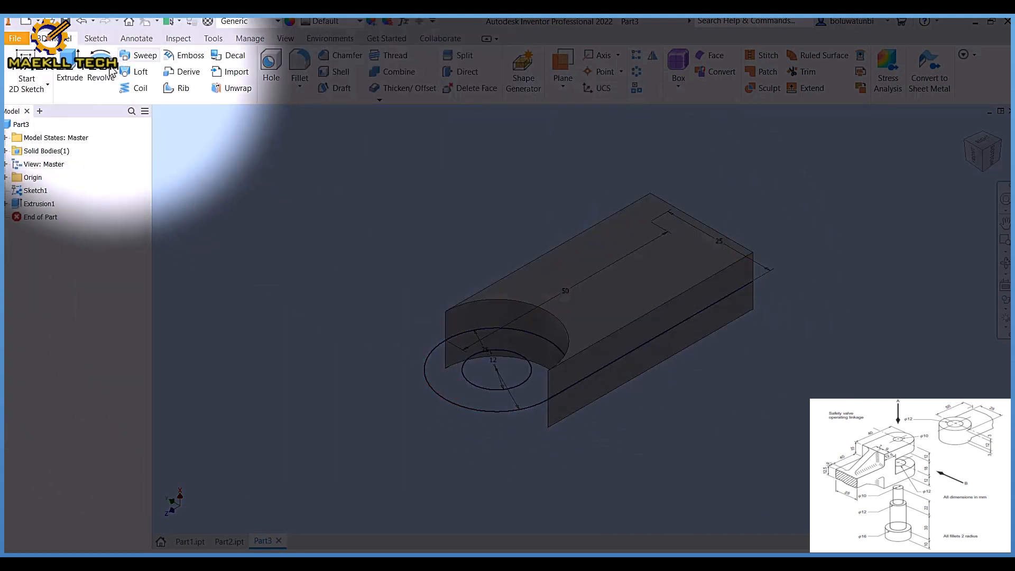
click(69, 74)
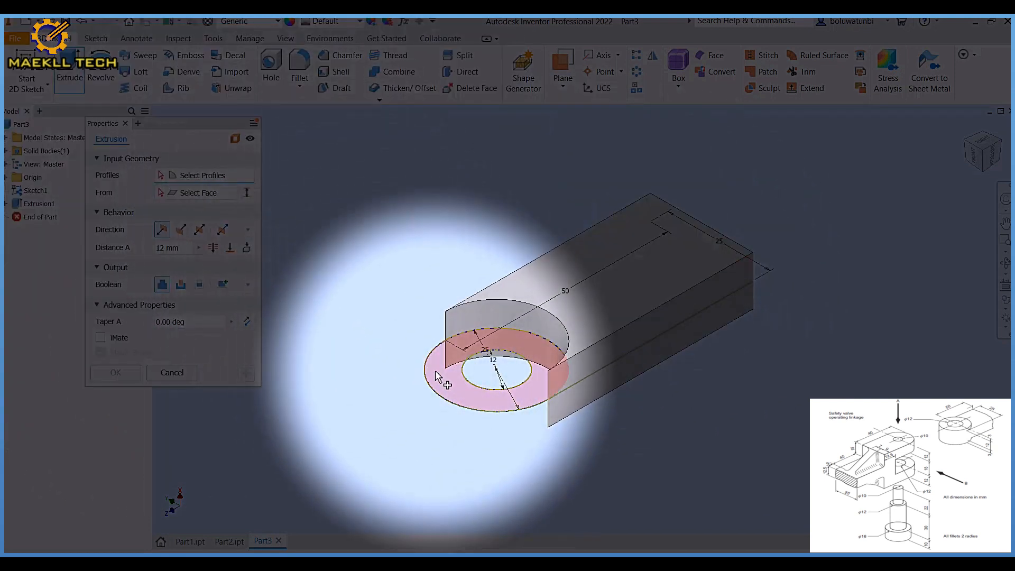
click(431, 370)
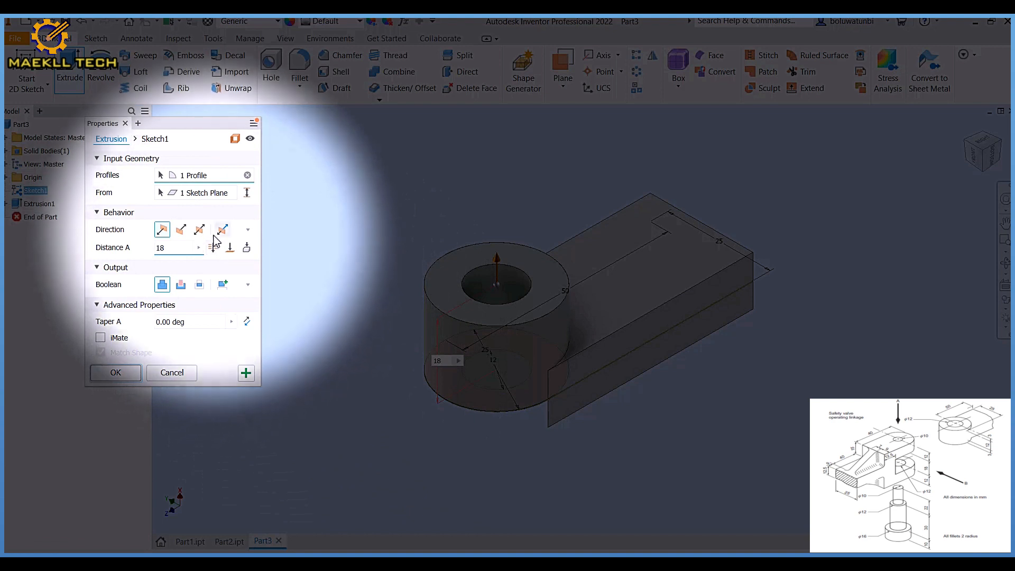
click(133, 373)
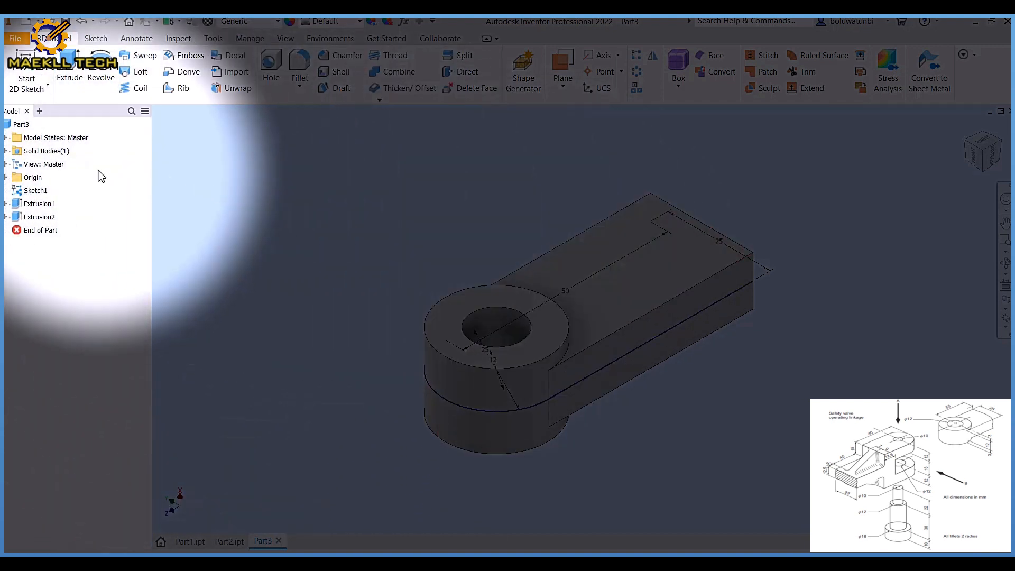
right_click(40, 193)
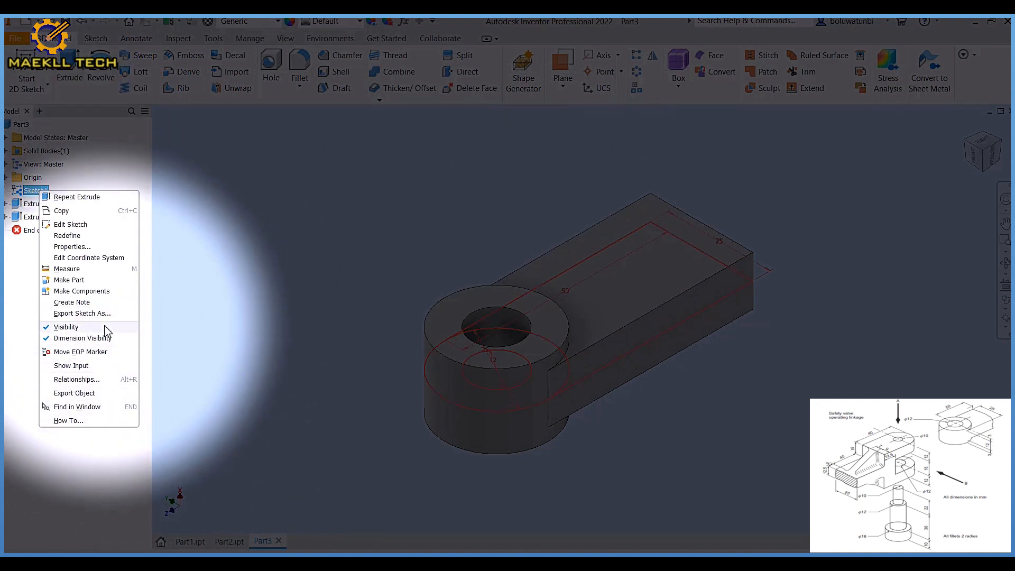
click(102, 327)
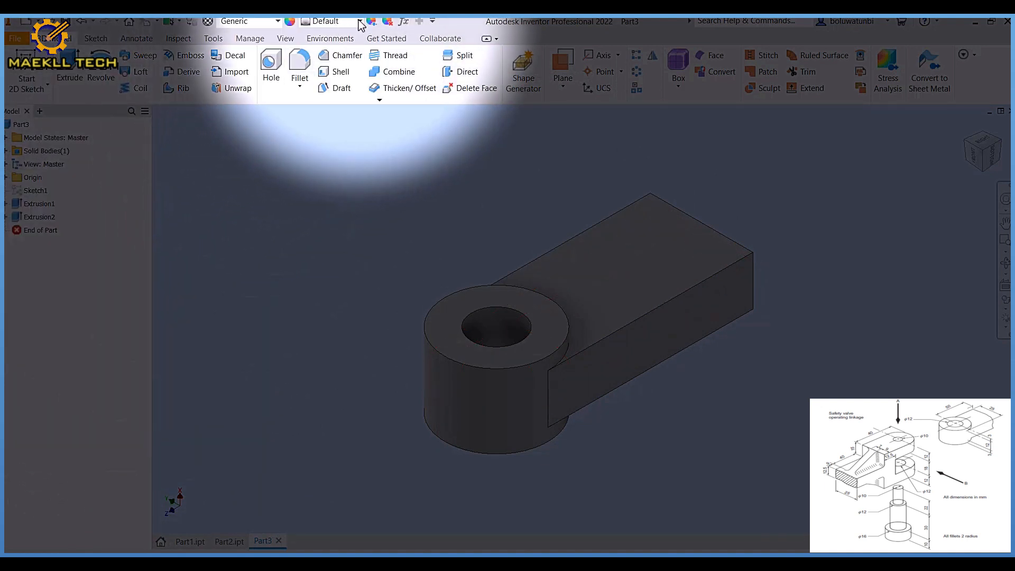
Give the link the Machined 02 appearance and change its visual style to one without edge lines.
click(359, 22)
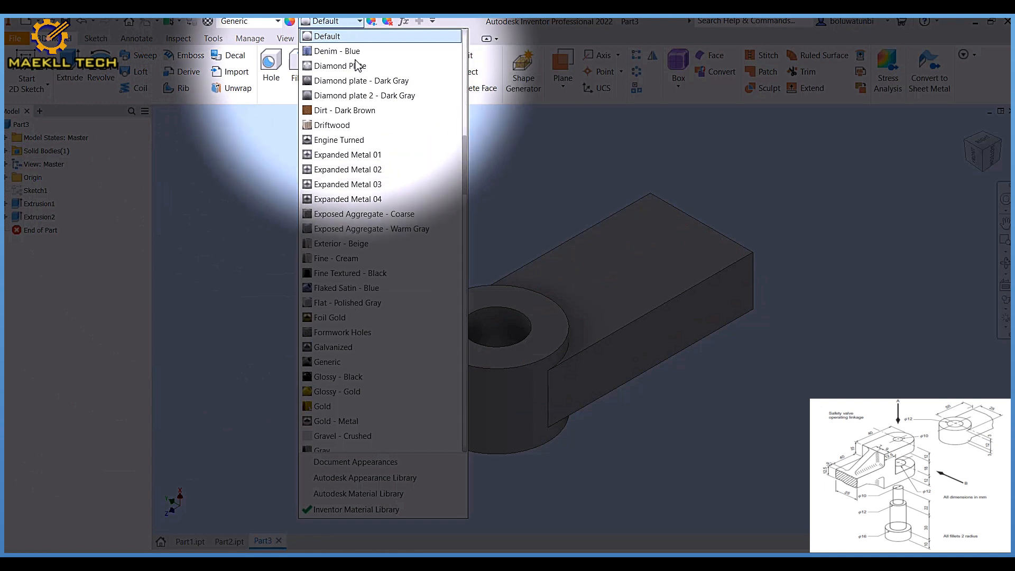
scroll(354, 65, down, 7)
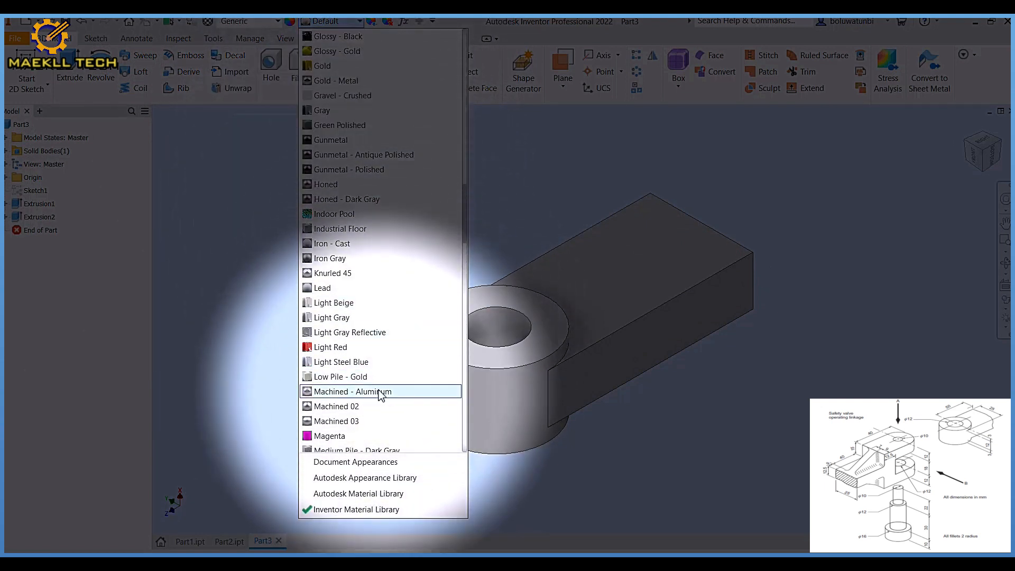
click(358, 407)
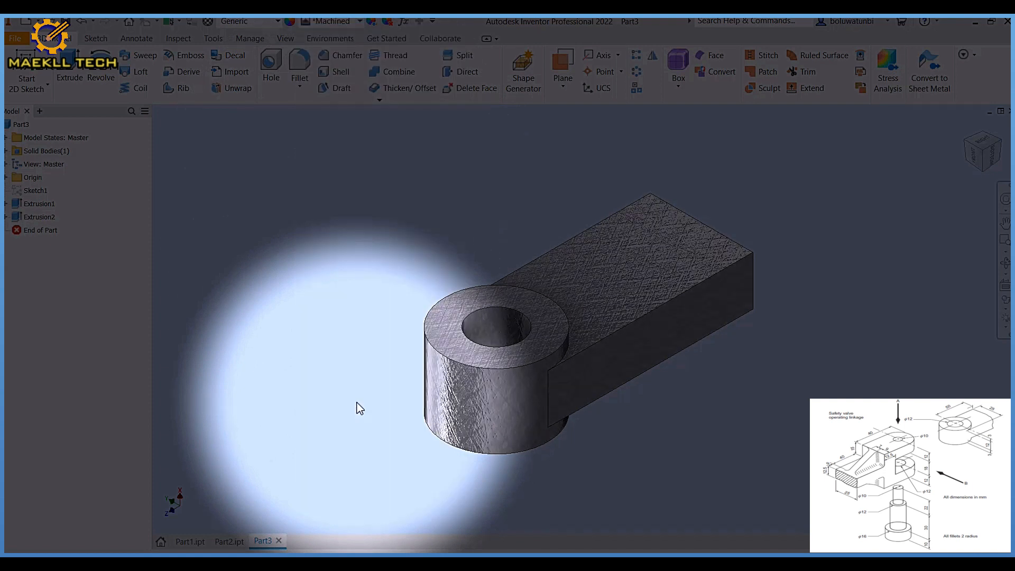
click(294, 41)
click(240, 74)
click(272, 113)
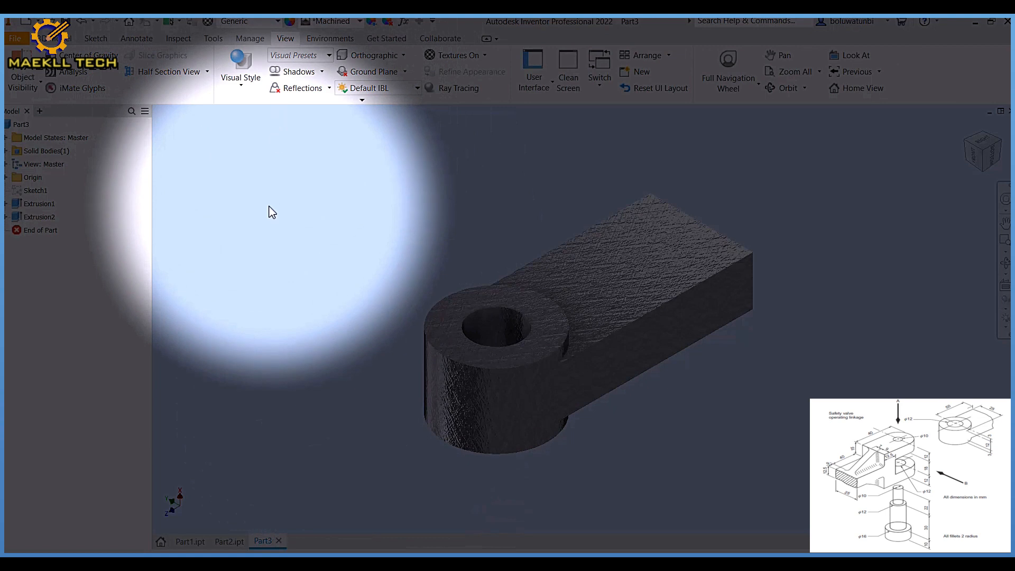
Save the link as Part3 in the CA LEVELS folder and return to the 3D modelling tools.
key(ctrl+s)
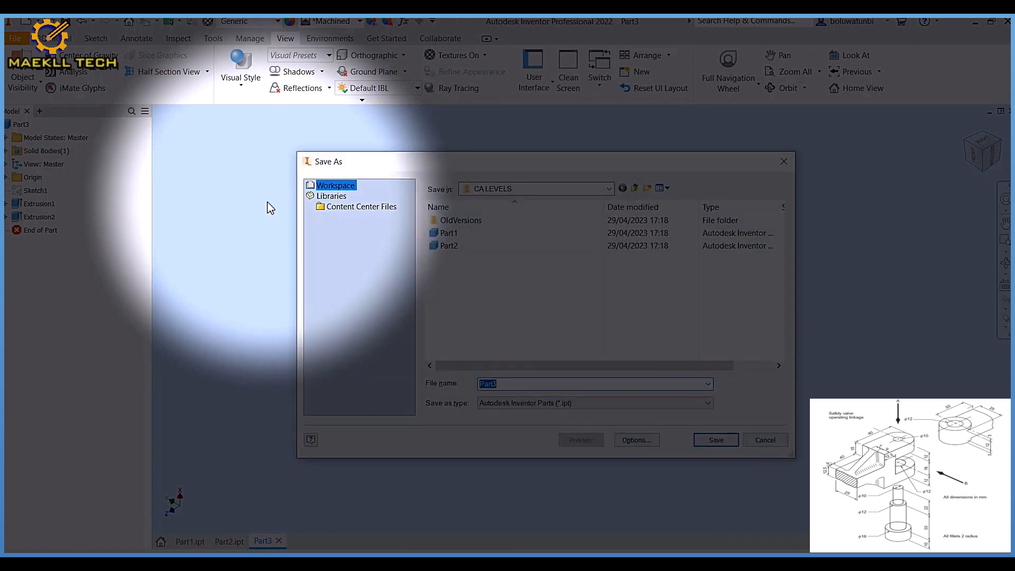
key(Return)
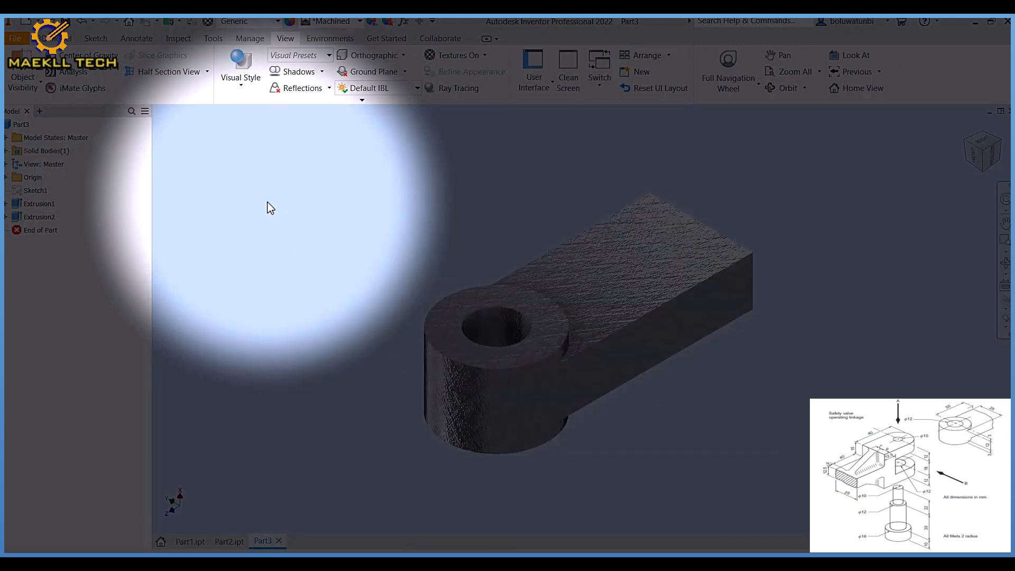
click(53, 38)
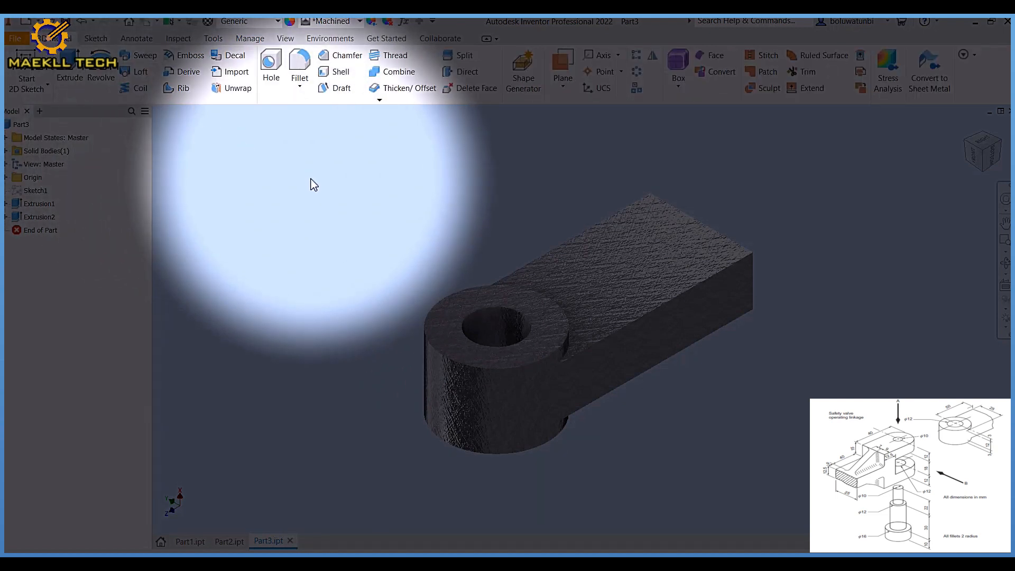
Create another part from the metric Standard (mm).ipt template and open a 2D sketch on its YZ plane.
key(ctrl+n)
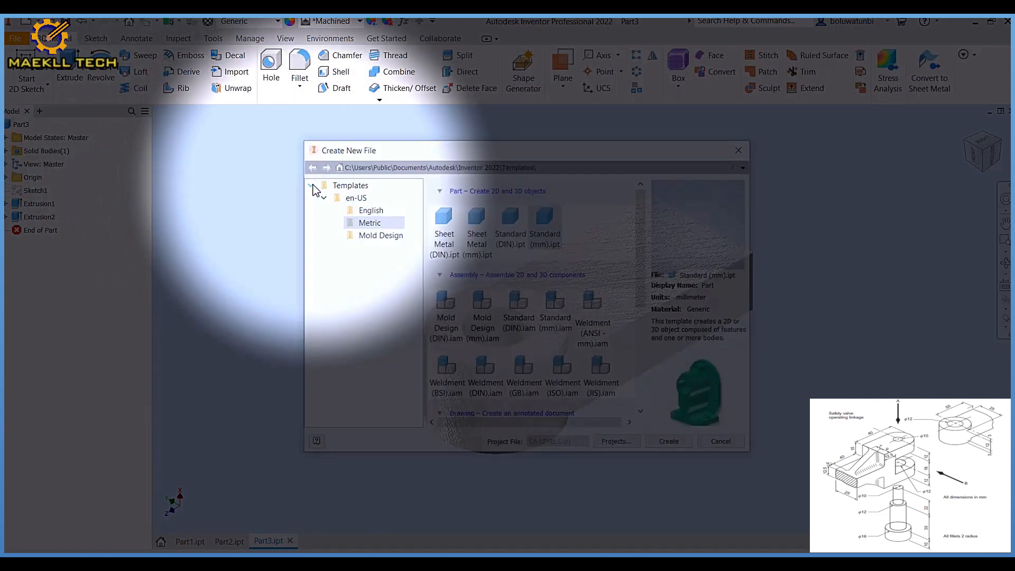
click(671, 444)
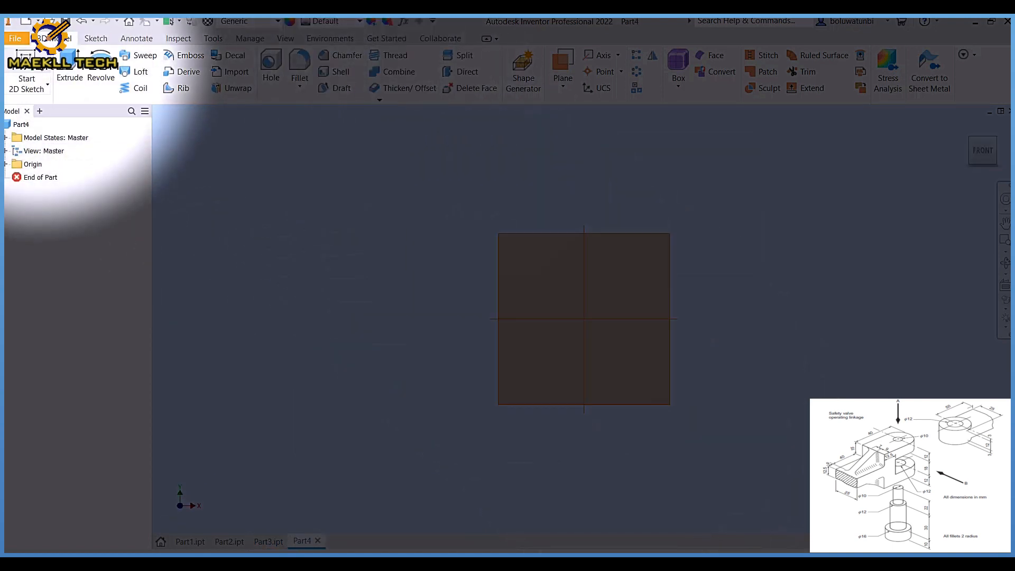
click(519, 263)
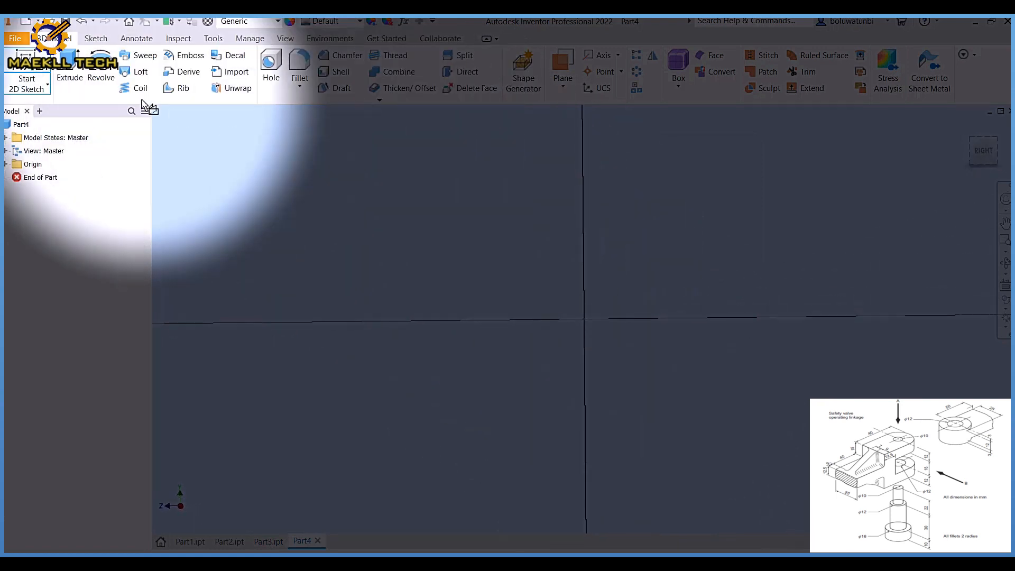
Sketch two concentric circles of 18 and 10 mm diameter centred on the origin and finish the sketch.
click(100, 66)
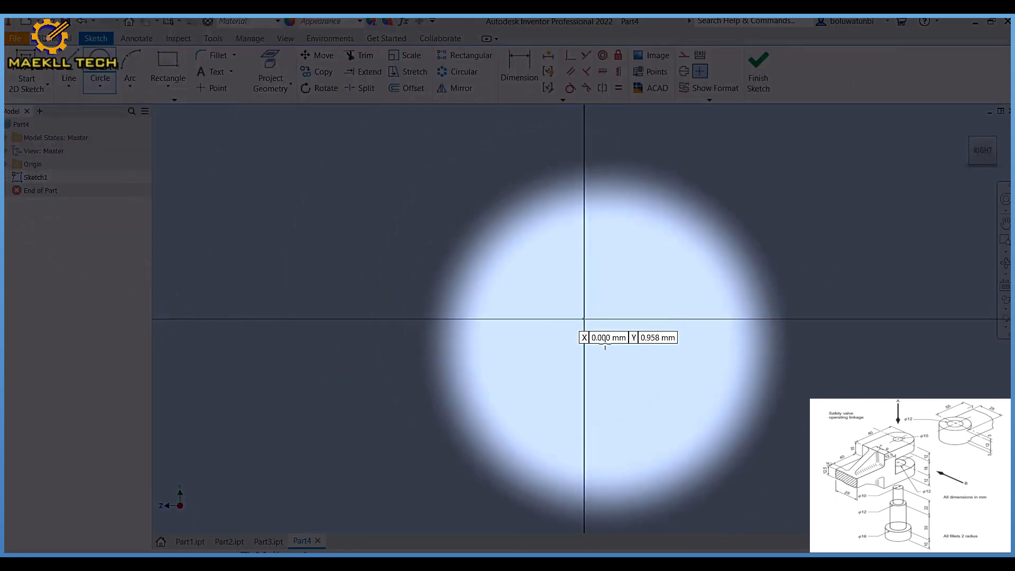
click(585, 319)
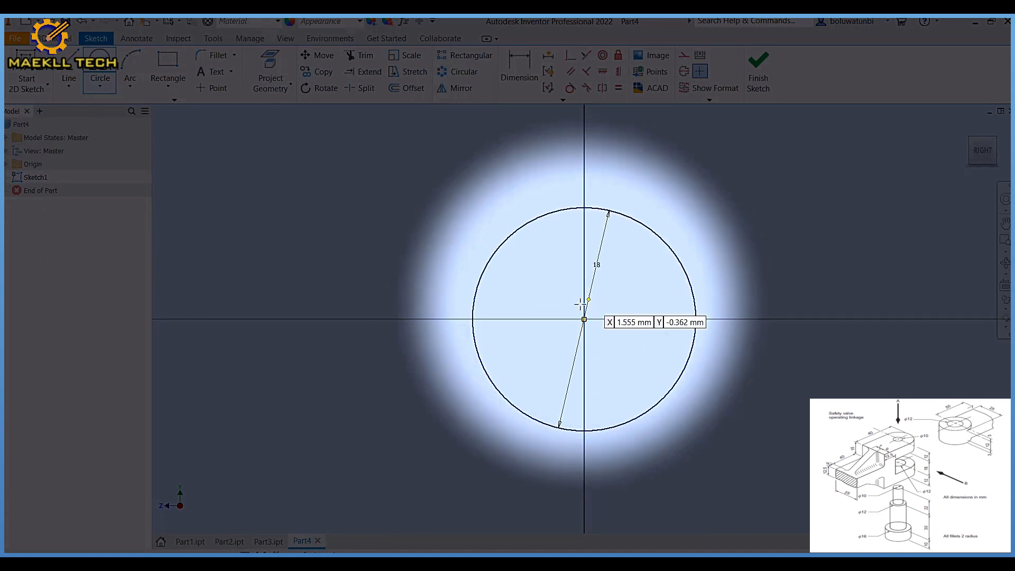
click(585, 319)
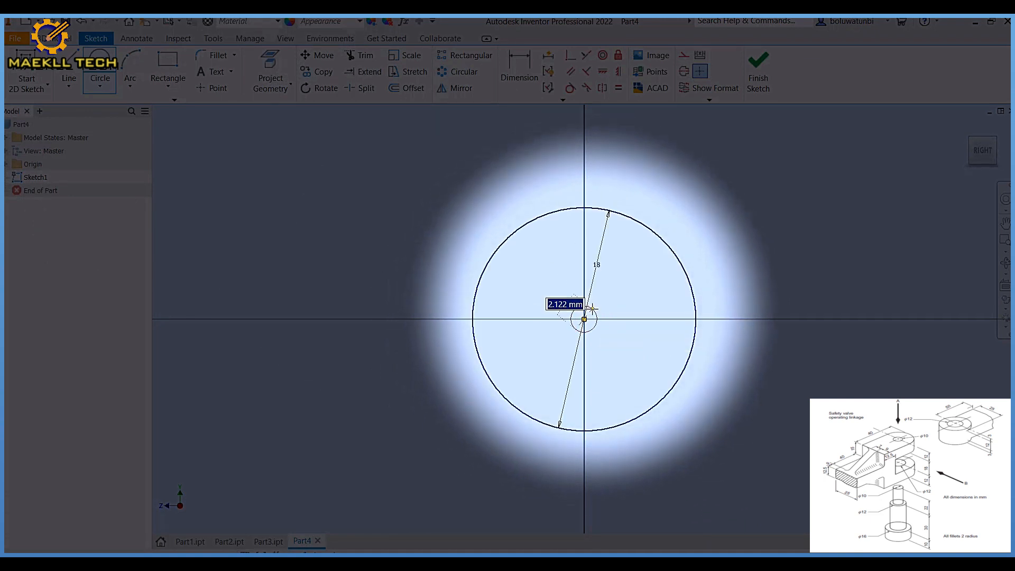
key(Return)
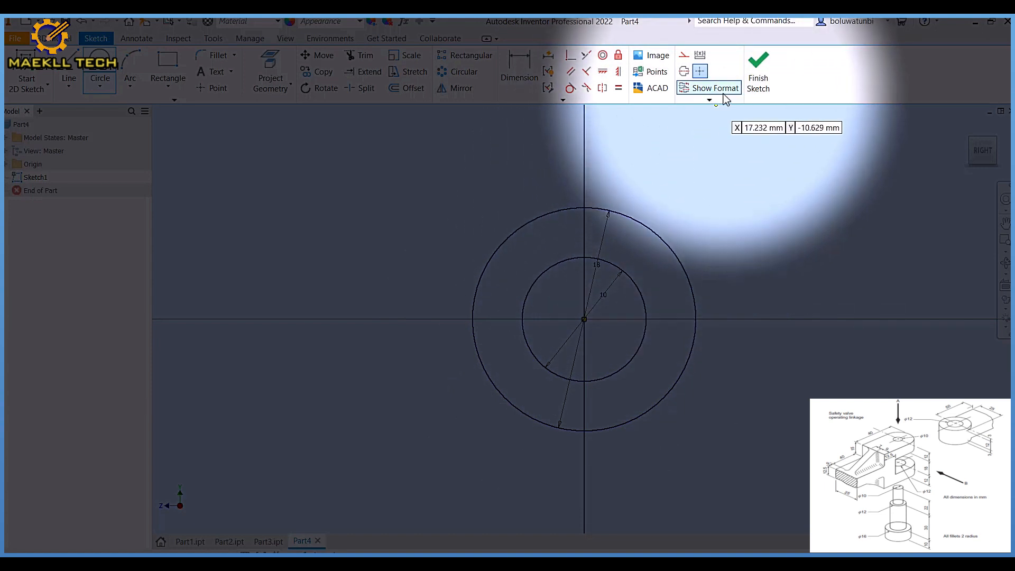
click(758, 80)
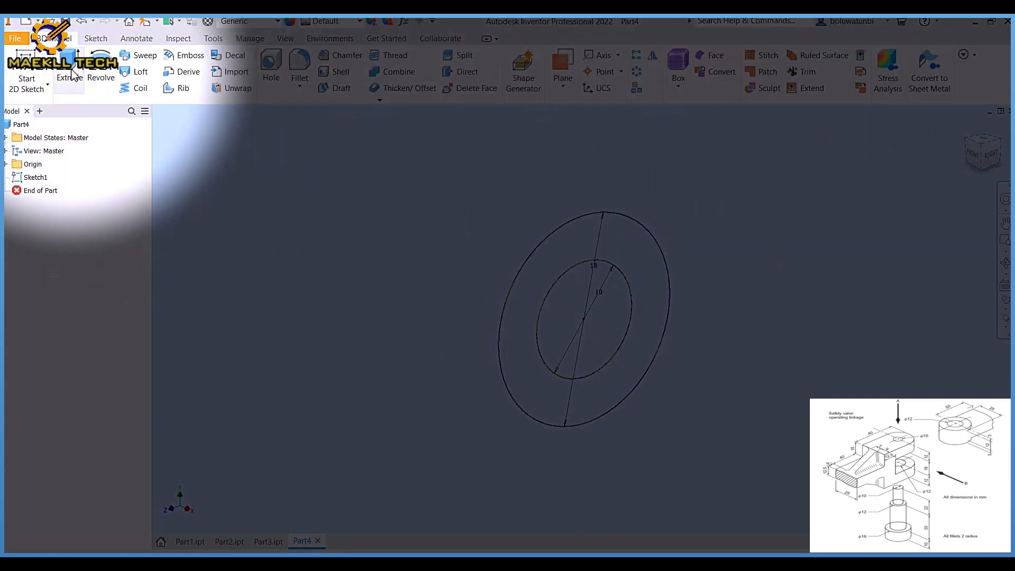
Extrude the ring between the 18 and 10 mm circles by 2 mm to form a washer.
click(69, 71)
click(546, 260)
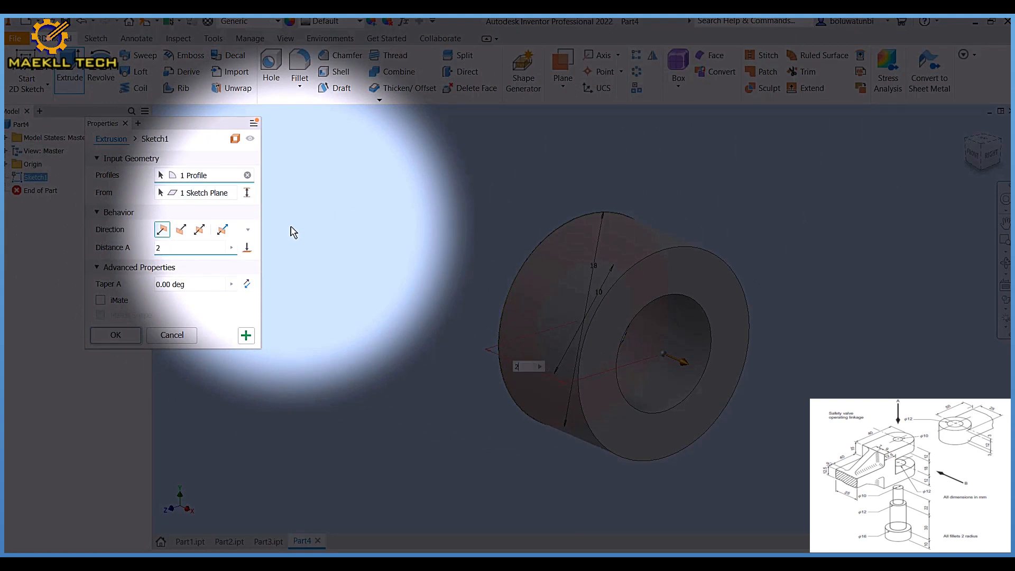
key(Return)
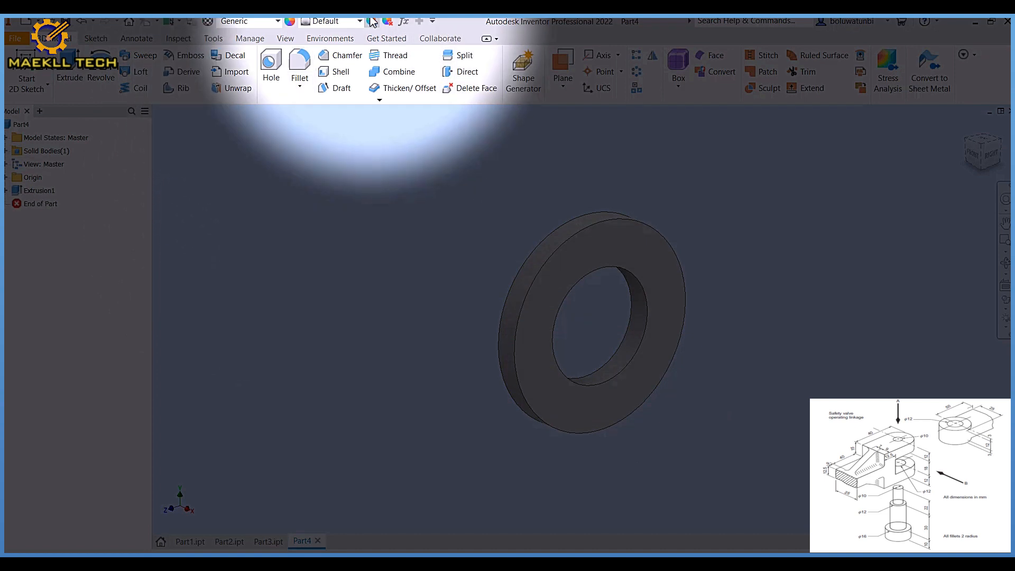
Give the washer the Brass - Satin appearance.
click(360, 21)
scroll(351, 53, up, 10)
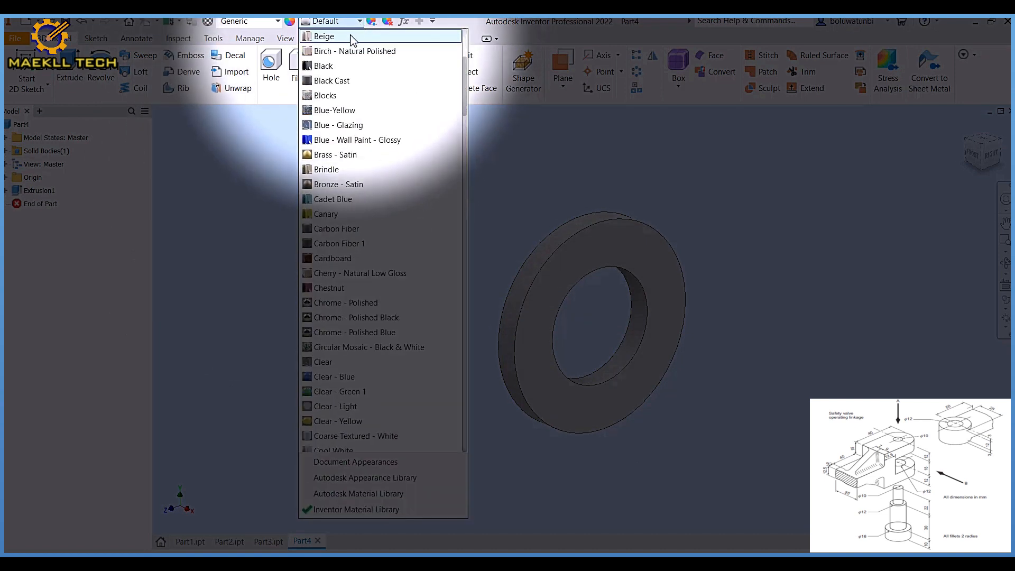
click(347, 158)
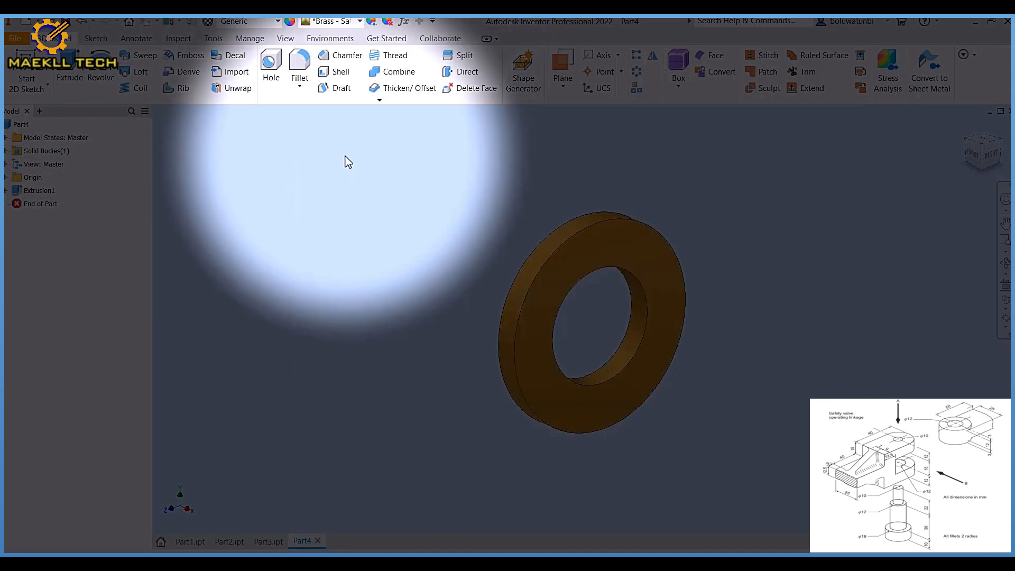
Save the washer as Part4.ipt and create another part from the metric Standard (mm).ipt template.
key(ctrl+s)
key(Escape)
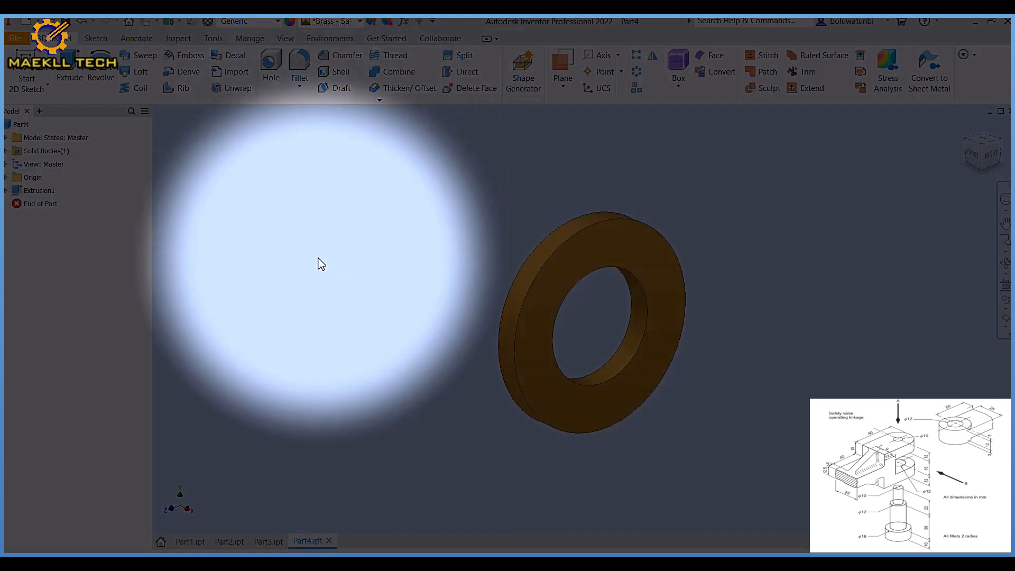
key(ctrl+n)
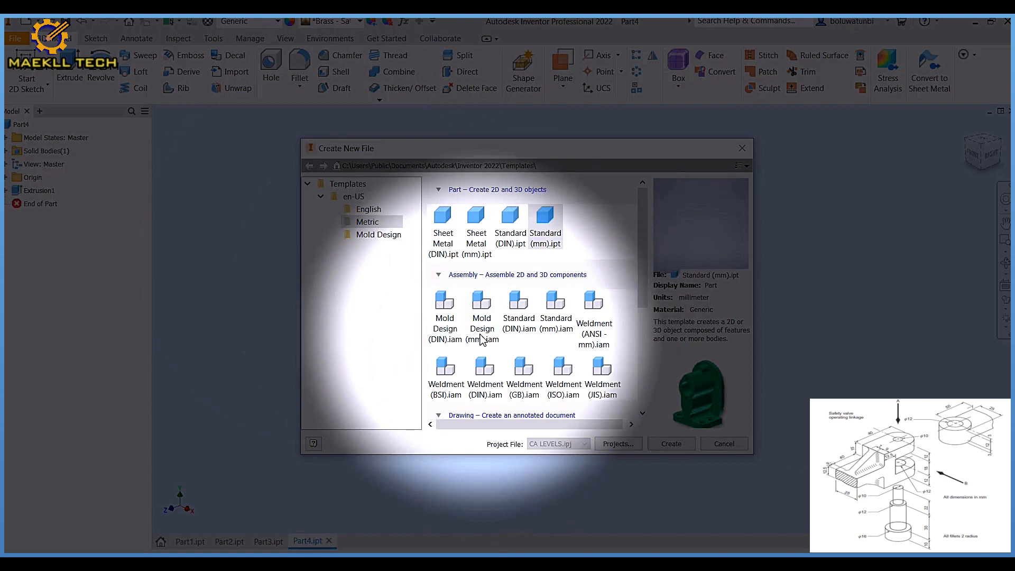
click(671, 444)
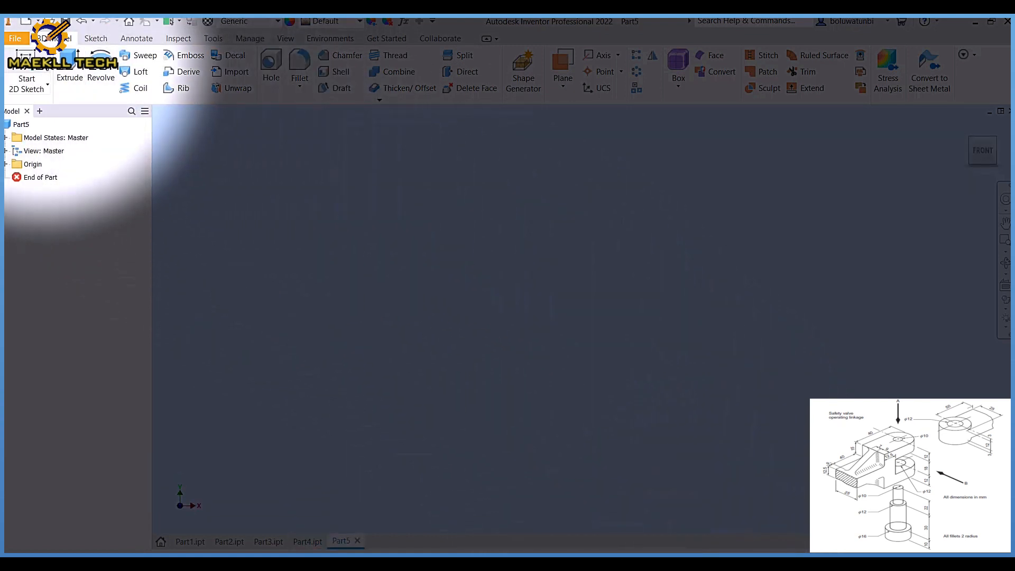
On the YZ plane, sketch a six-sided polygon centred on the origin and dimension it 17 mm between opposite corners.
click(29, 80)
click(535, 249)
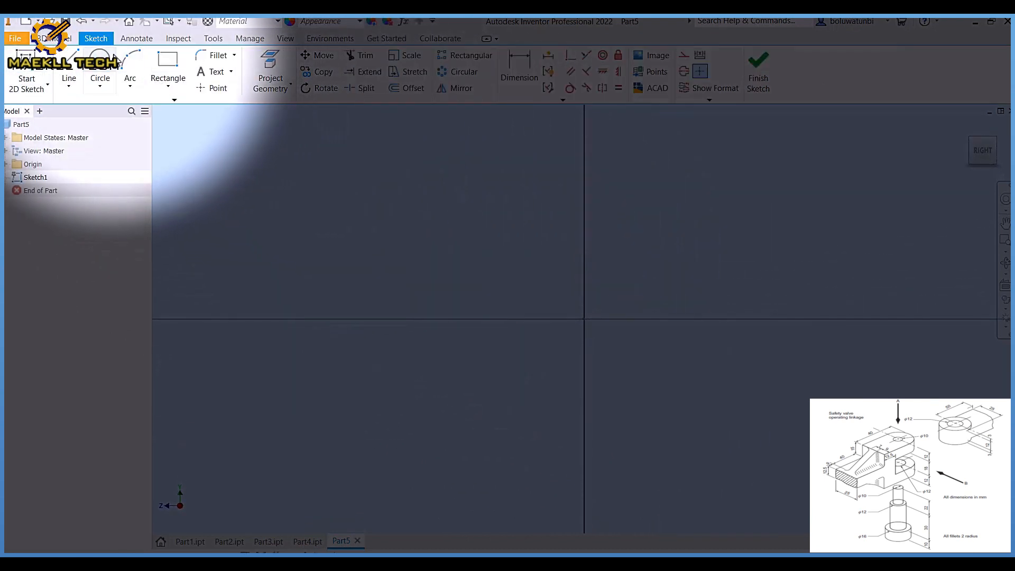
click(174, 80)
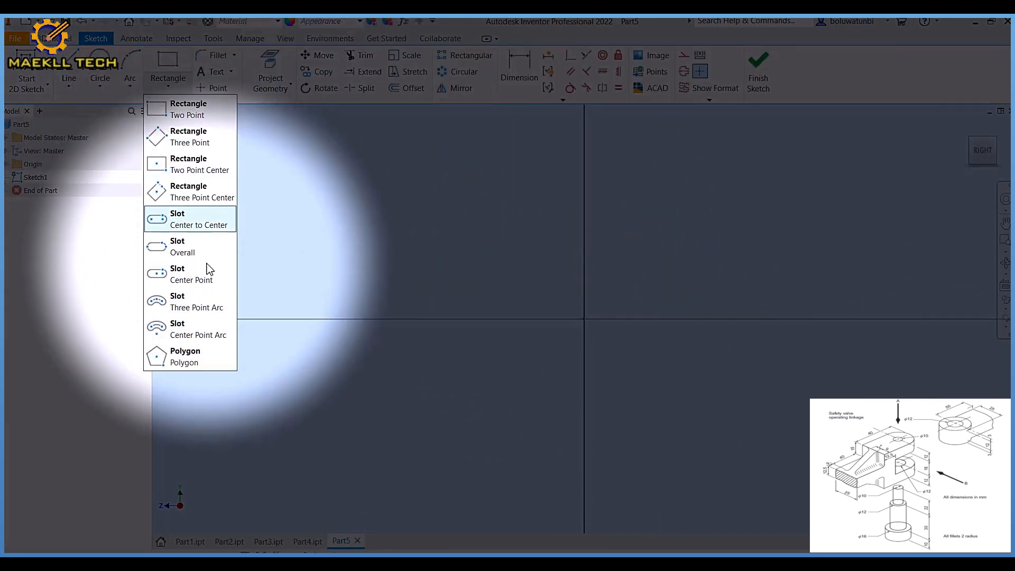
click(199, 358)
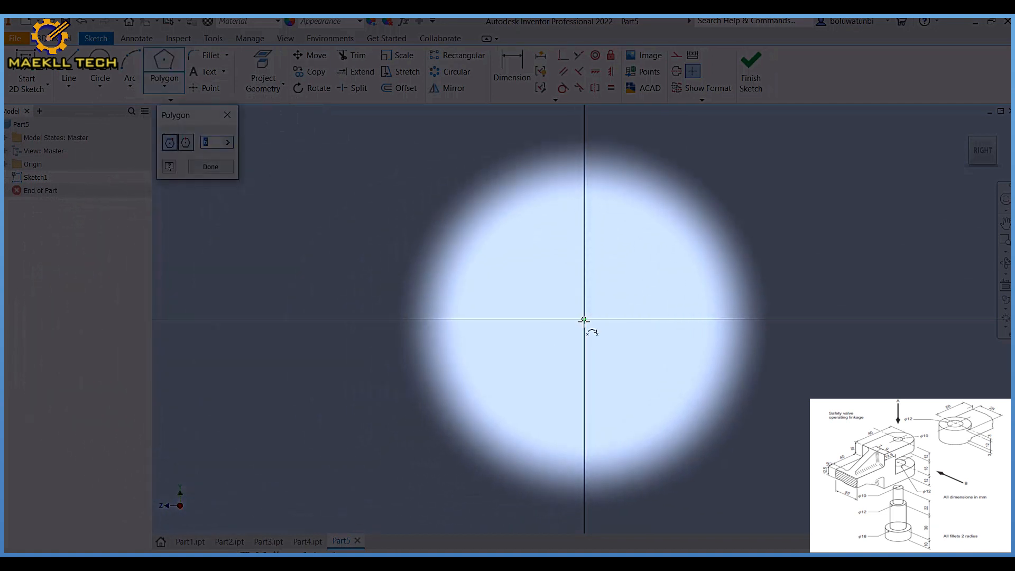
click(584, 320)
click(701, 319)
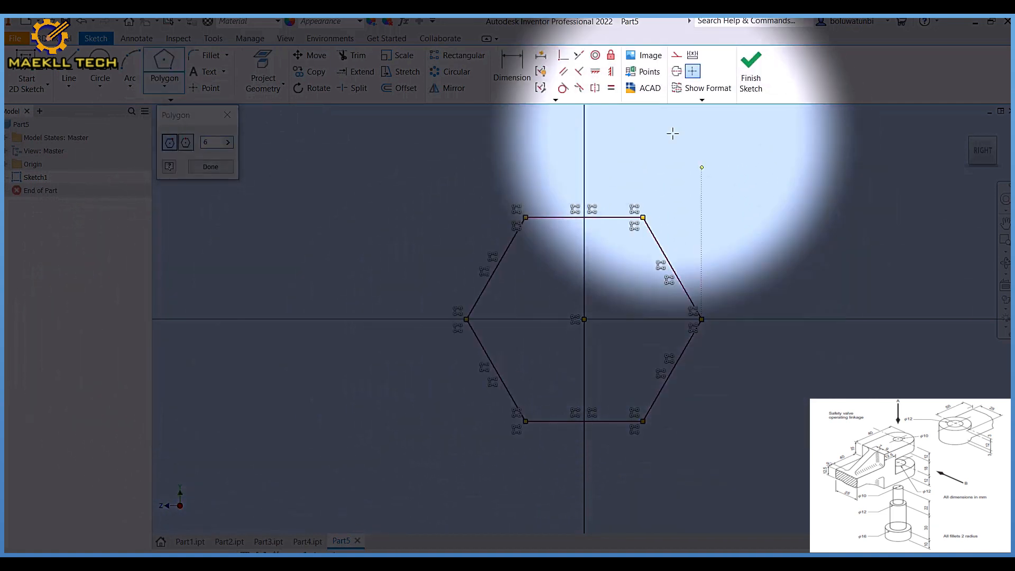
click(512, 68)
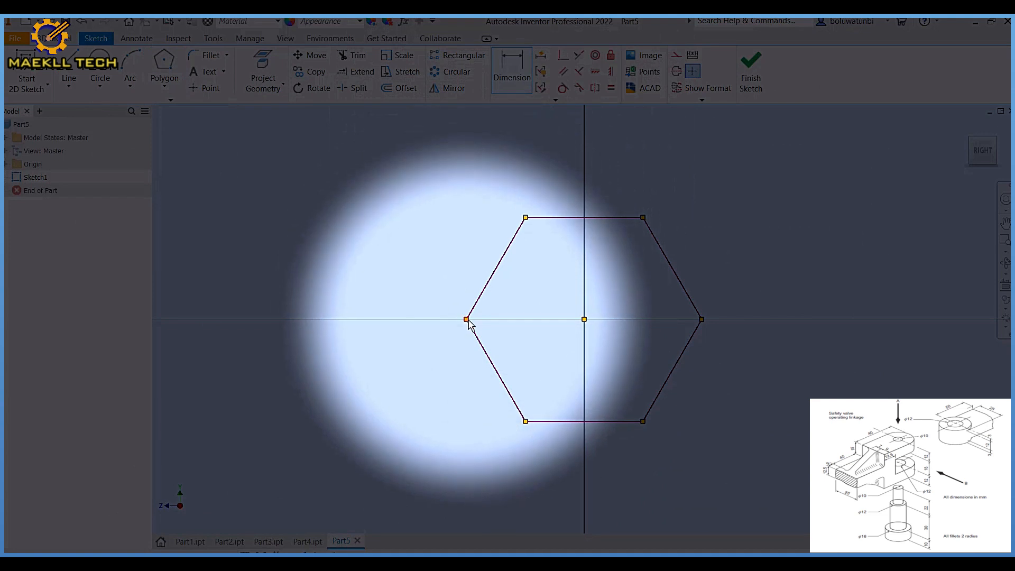
click(466, 320)
click(702, 319)
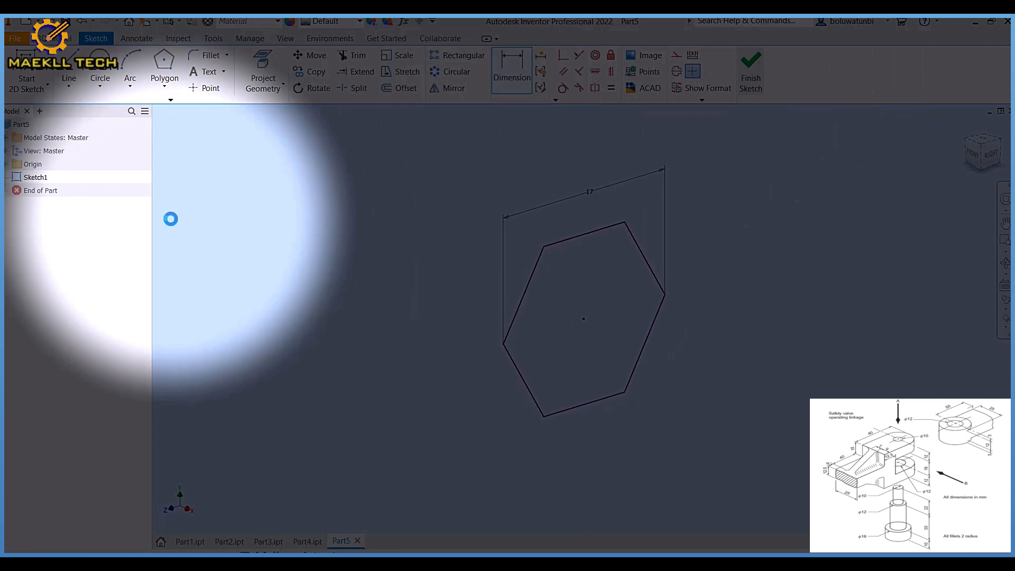
Extrude the hexagon profile 6 mm to form the nut blank.
click(53, 38)
click(69, 69)
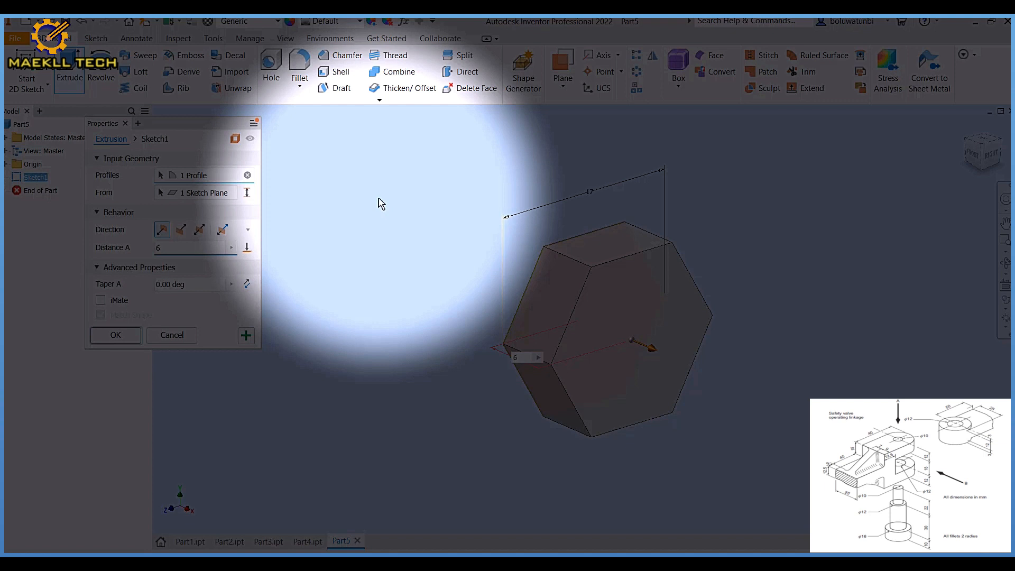
key(Return)
Sketch an origin-centred circle tangent to the hexagon's edges on the blank's front hexagonal face and finish the sketch.
click(648, 327)
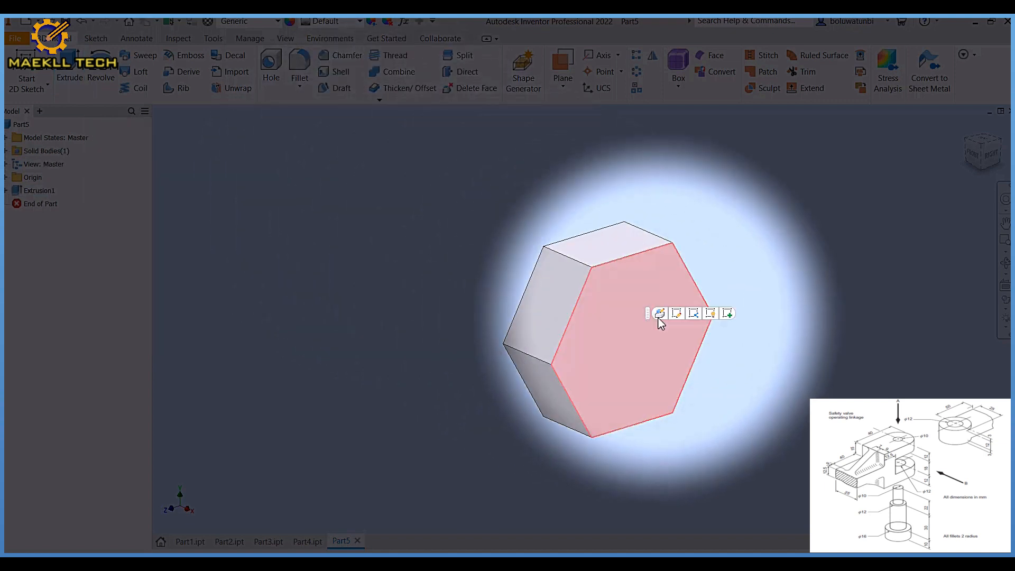
click(726, 315)
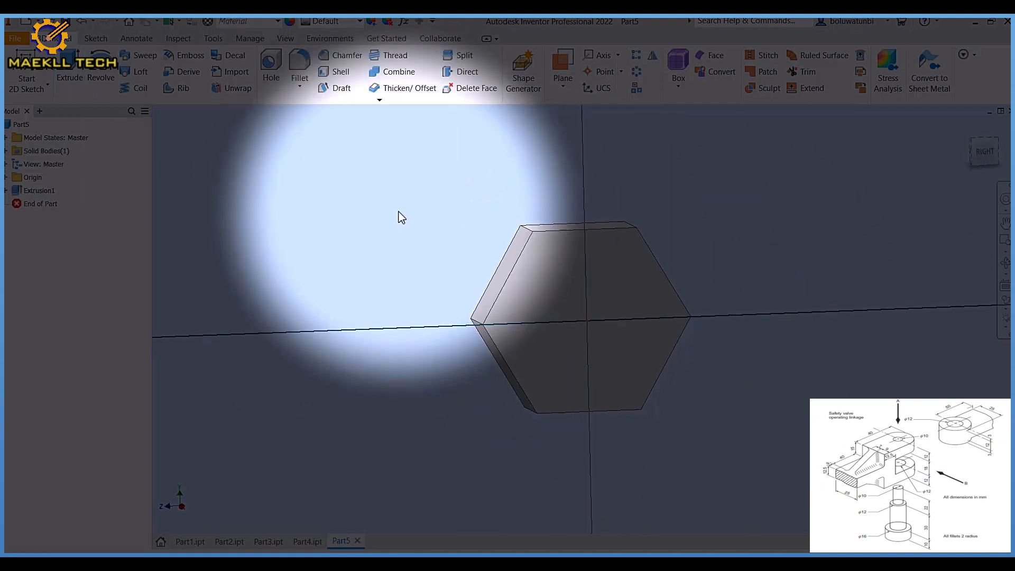
click(100, 66)
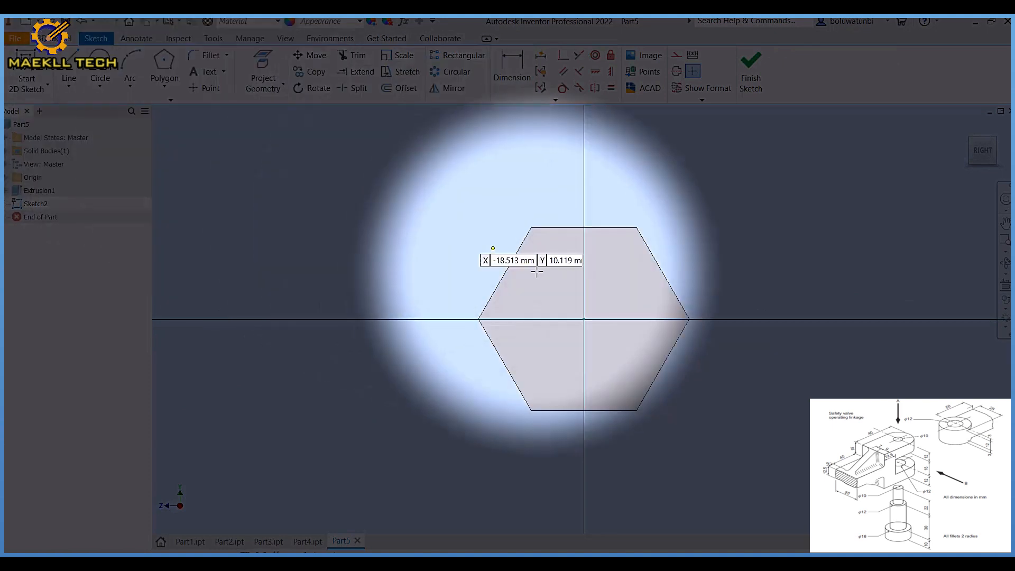
click(584, 318)
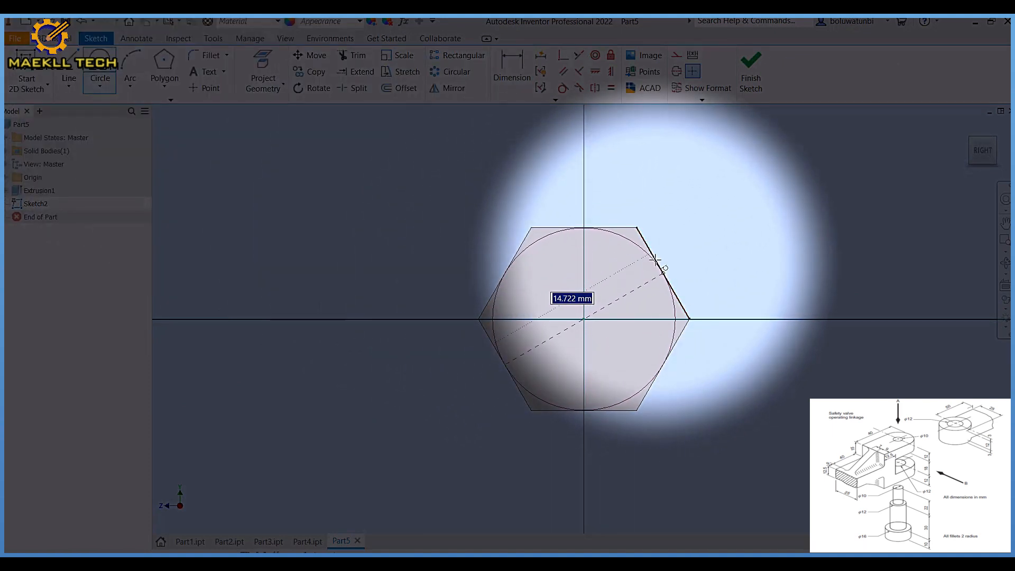
click(655, 259)
click(751, 74)
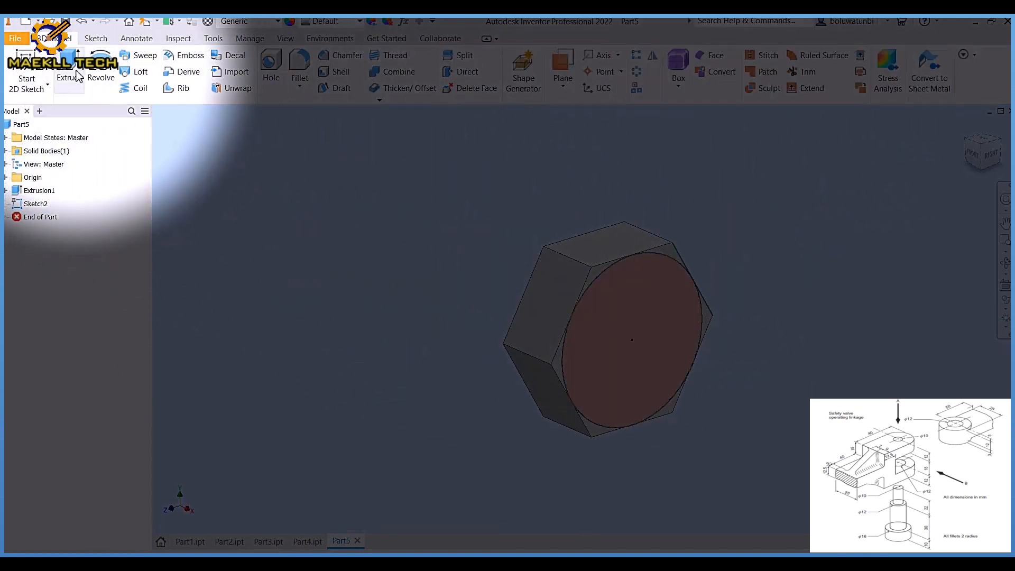
Extrude the inscribed circle 6 mm into the blank as a tapered Intersect to bevel the hexagon's corners on that side.
click(78, 77)
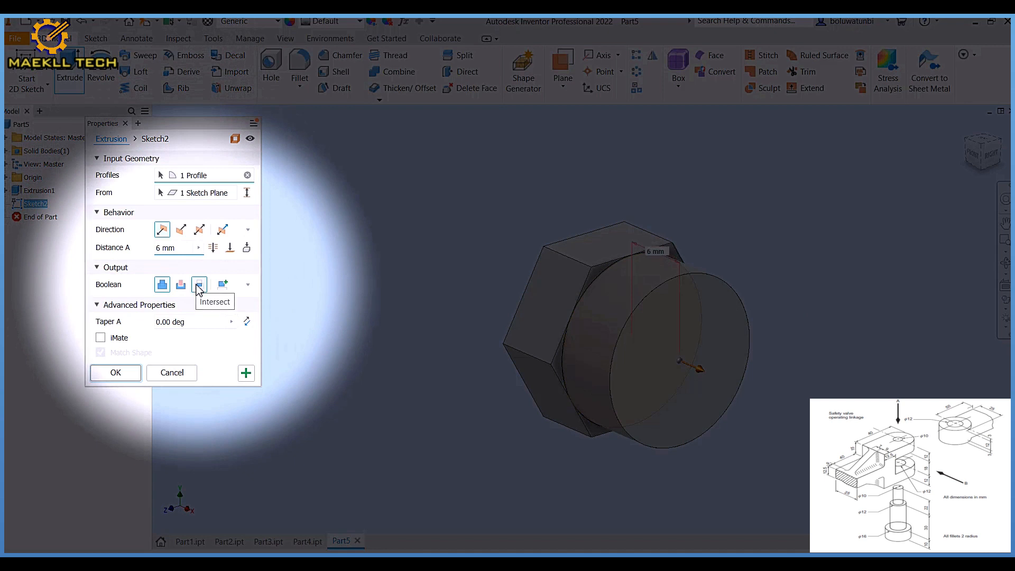
click(199, 285)
click(199, 324)
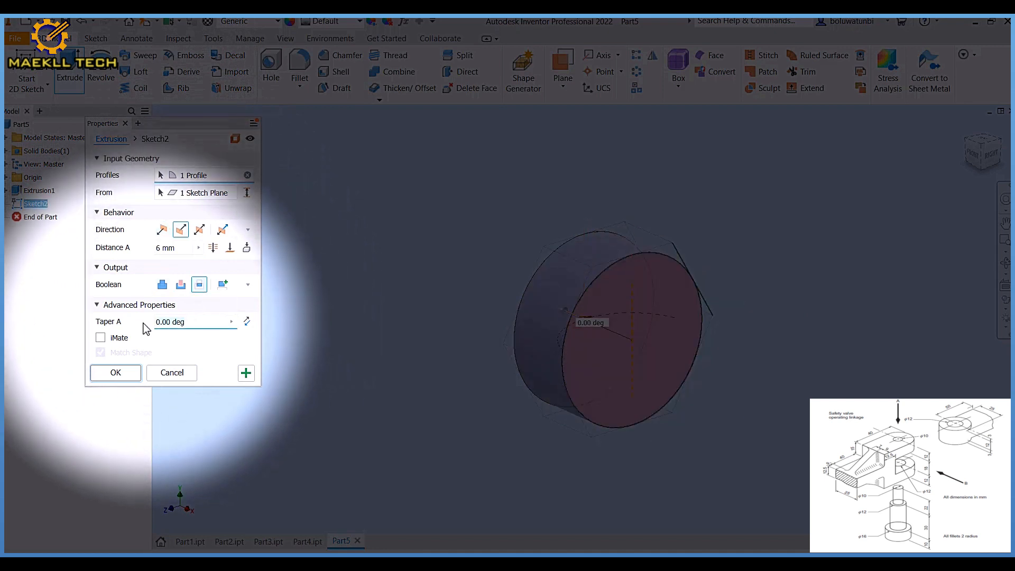
click(118, 374)
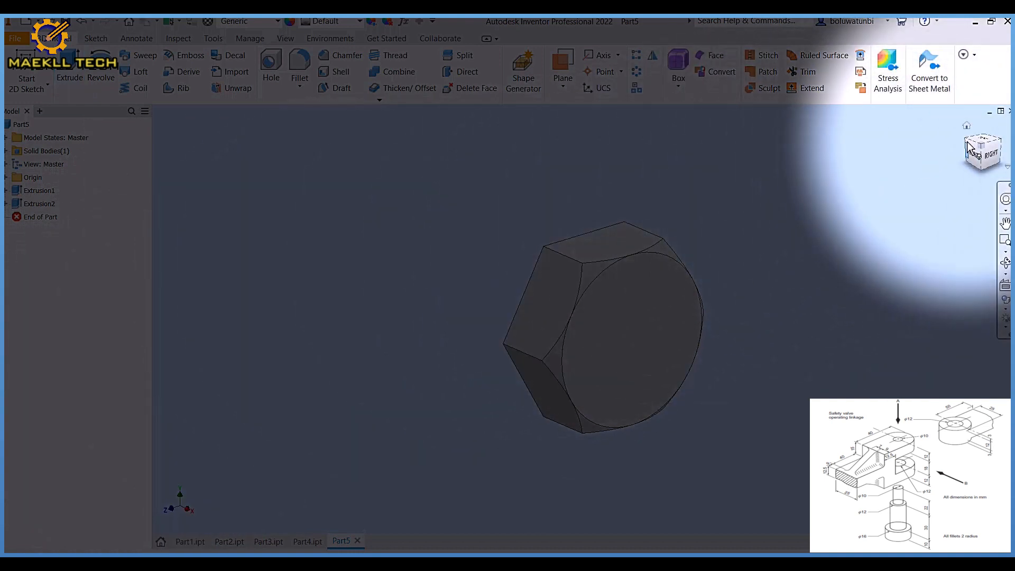
Sketch an inscribed circle tangent to the hexagon's edges on the opposite, unbevelled face of the nut and finish the sketch.
click(967, 146)
click(585, 344)
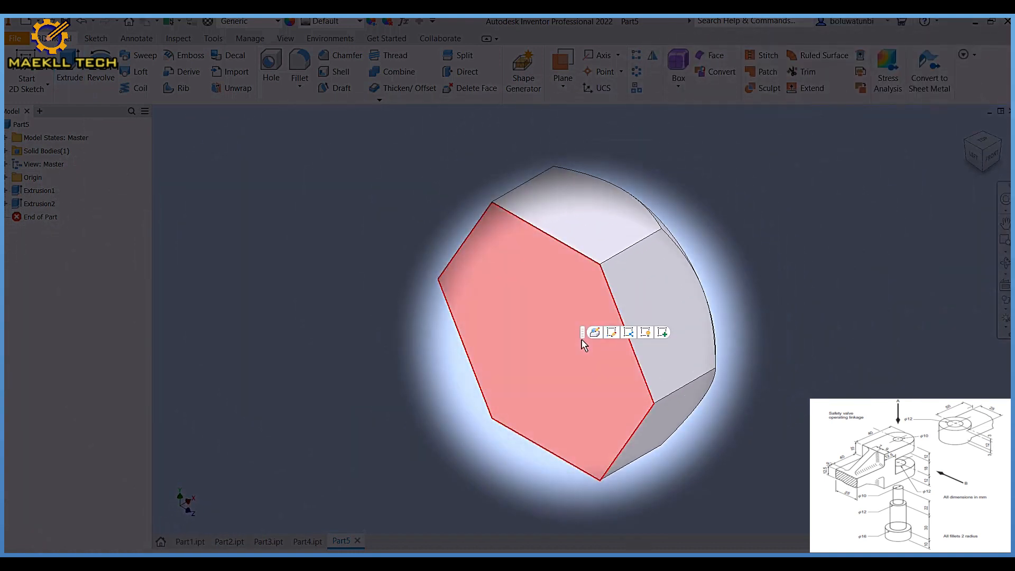
click(651, 334)
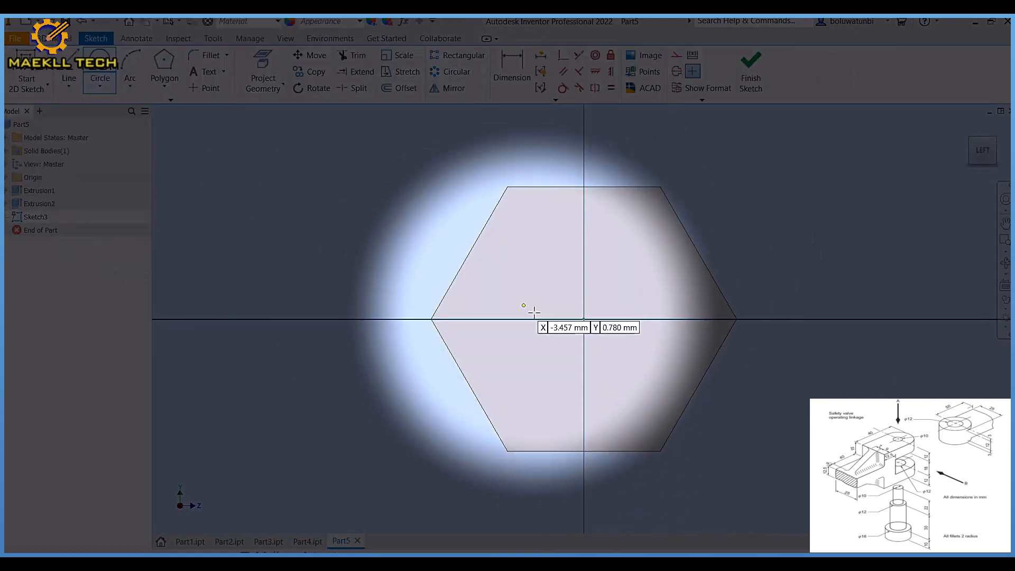
click(585, 319)
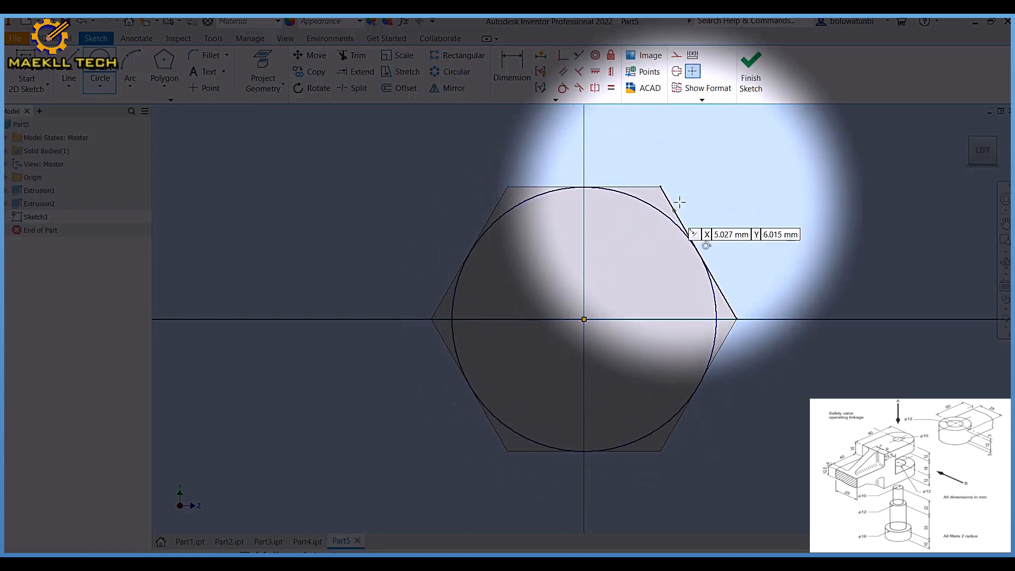
click(751, 72)
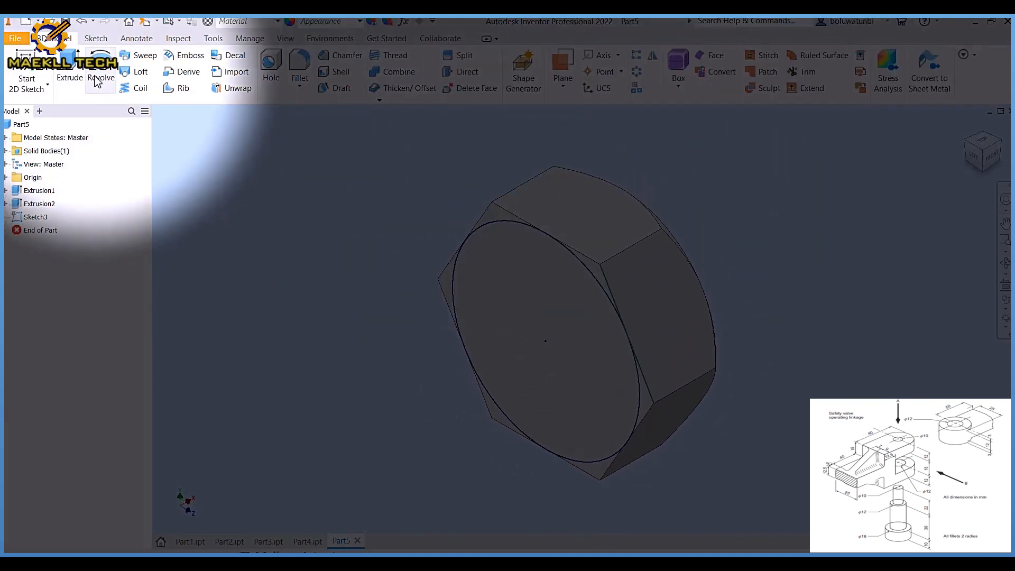
Extrude the second inscribed circle 6 mm inward as an Intersect with a 45 degree taper.
click(71, 66)
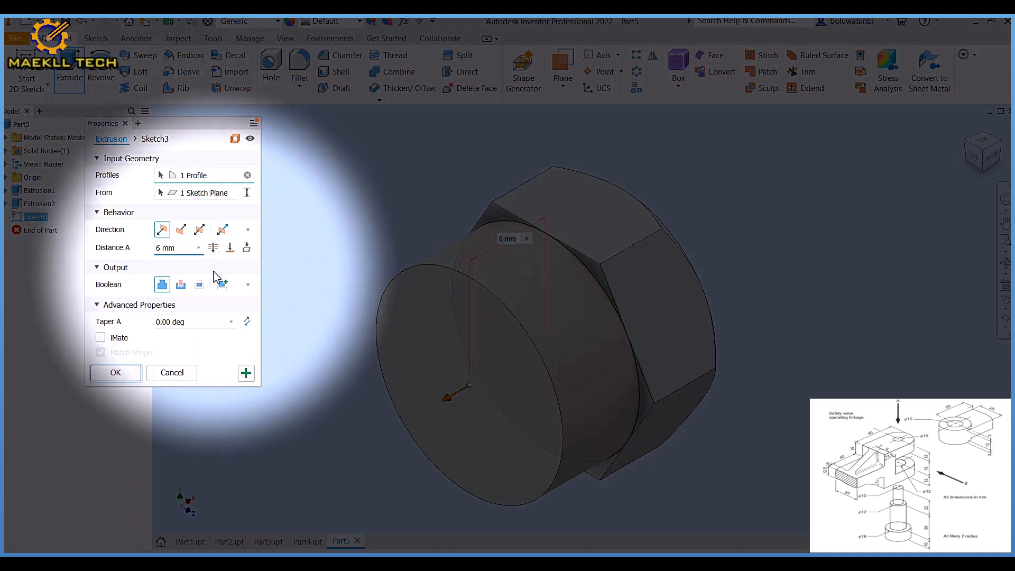
click(199, 285)
click(195, 320)
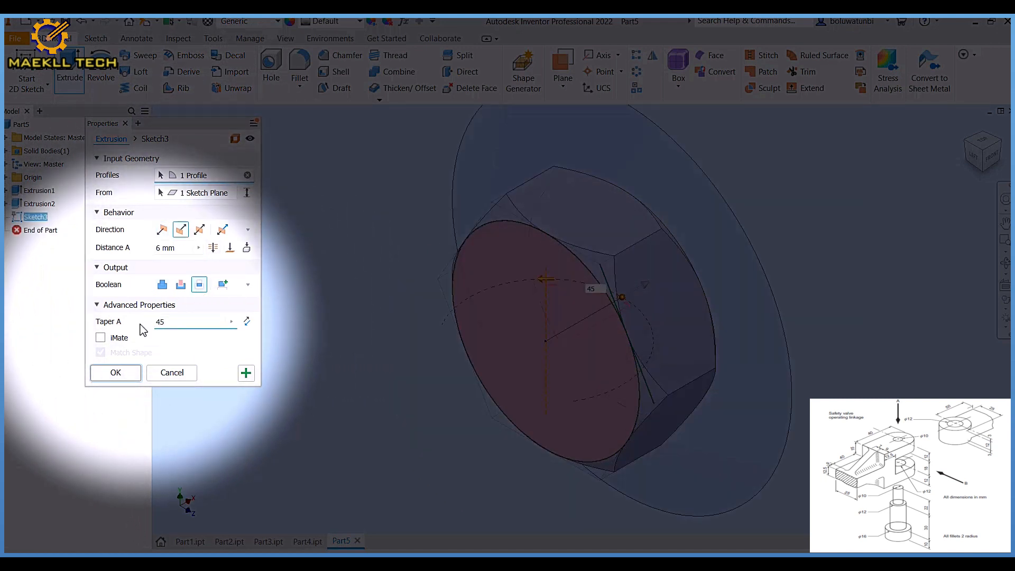
key(Return)
Sketch a 10 mm diameter circle centred on the nut's circular end face and finish the sketch.
scroll(392, 356, down, 4)
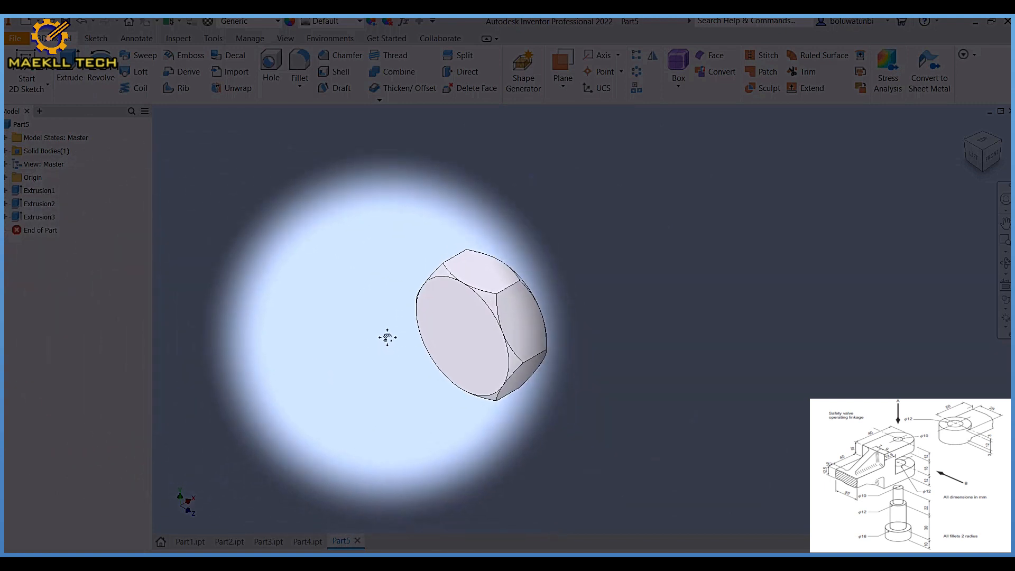
click(483, 320)
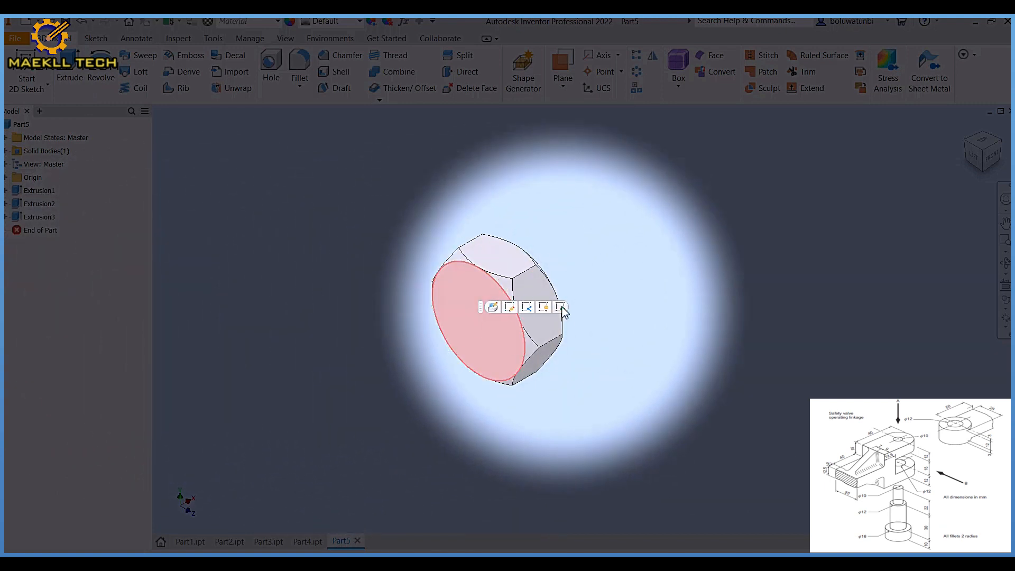
click(565, 313)
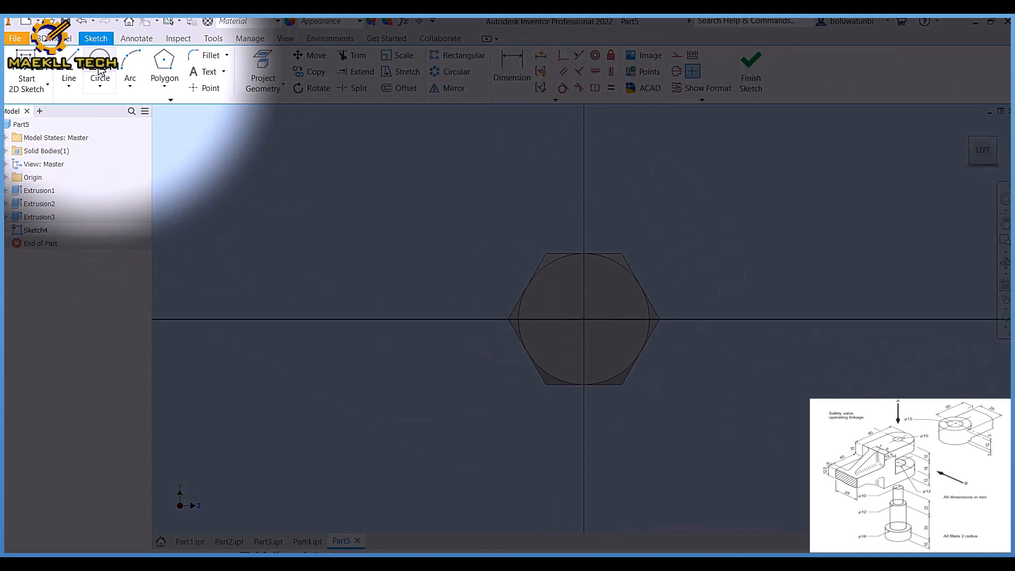
click(101, 72)
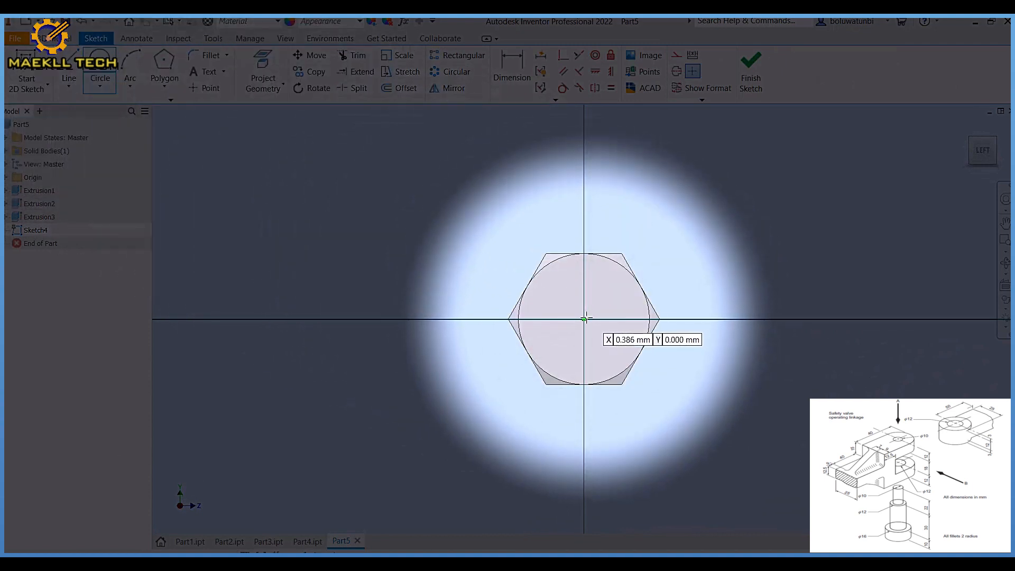
click(584, 319)
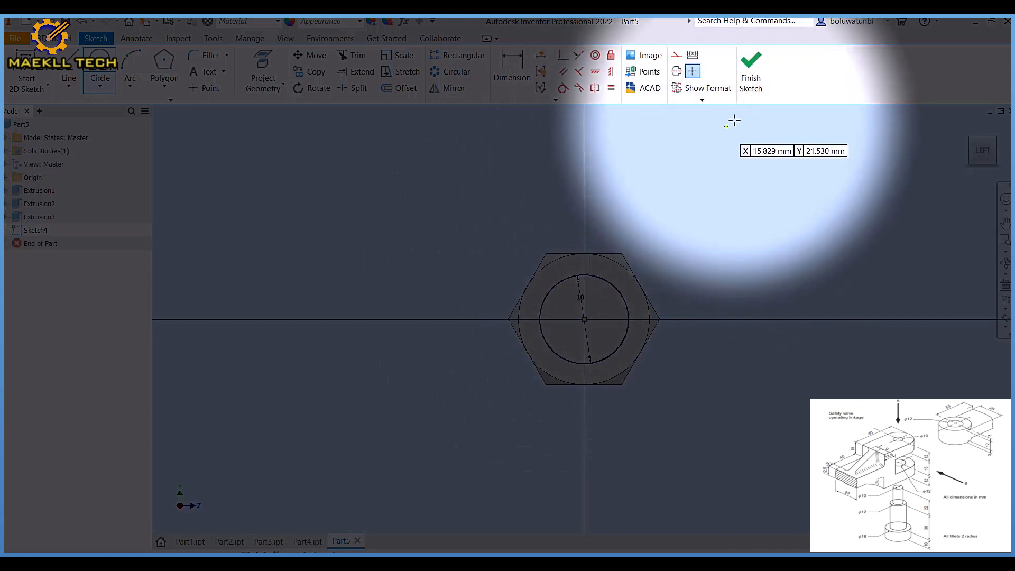
click(751, 79)
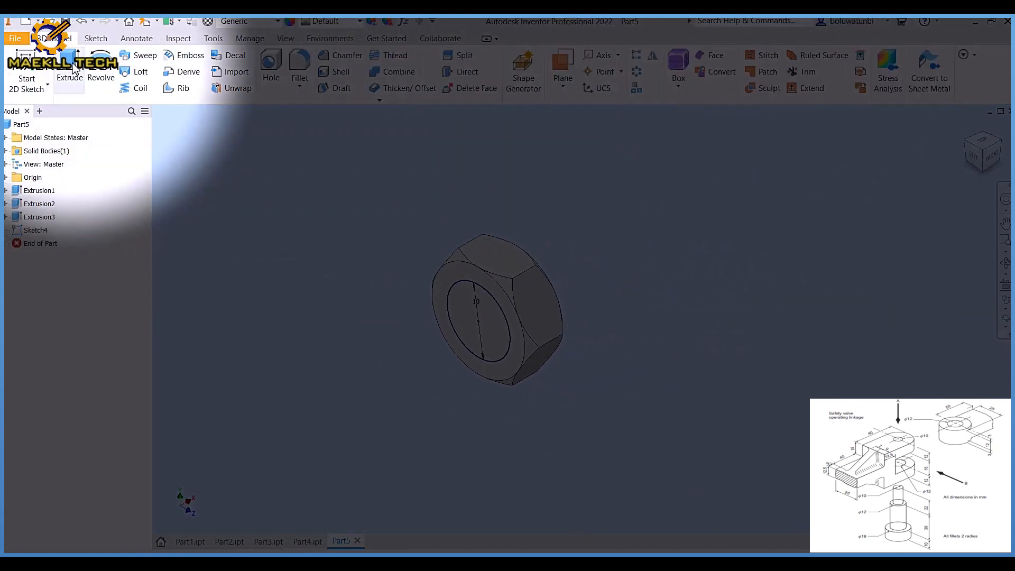
Cut the 10 mm circle through the whole nut to make its bore.
click(71, 69)
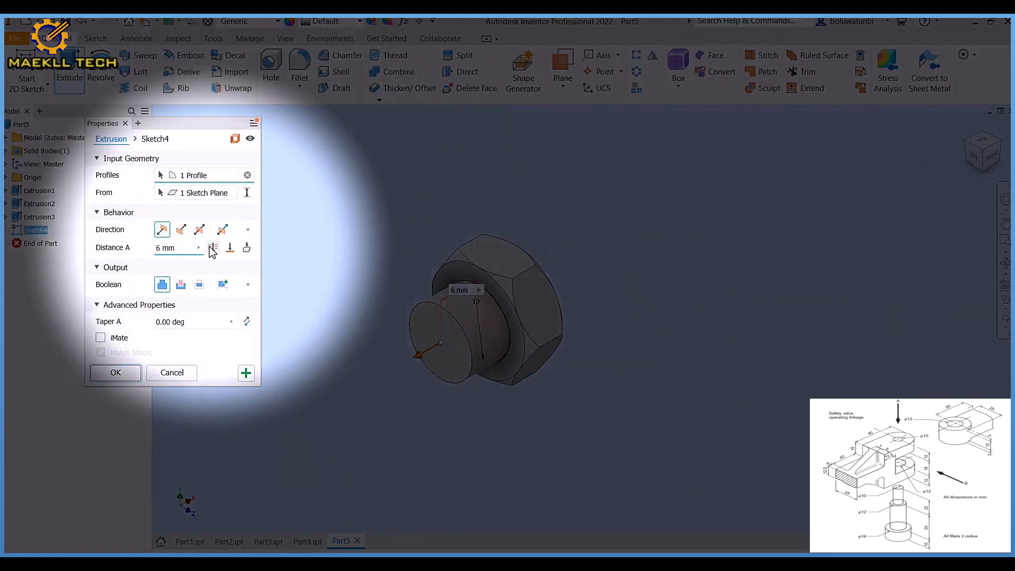
click(210, 250)
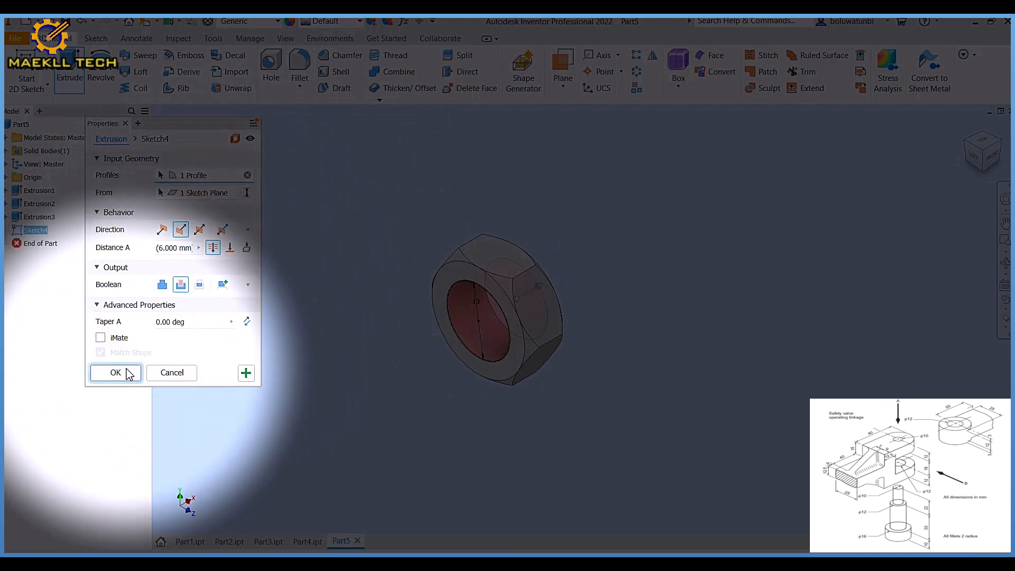
click(115, 373)
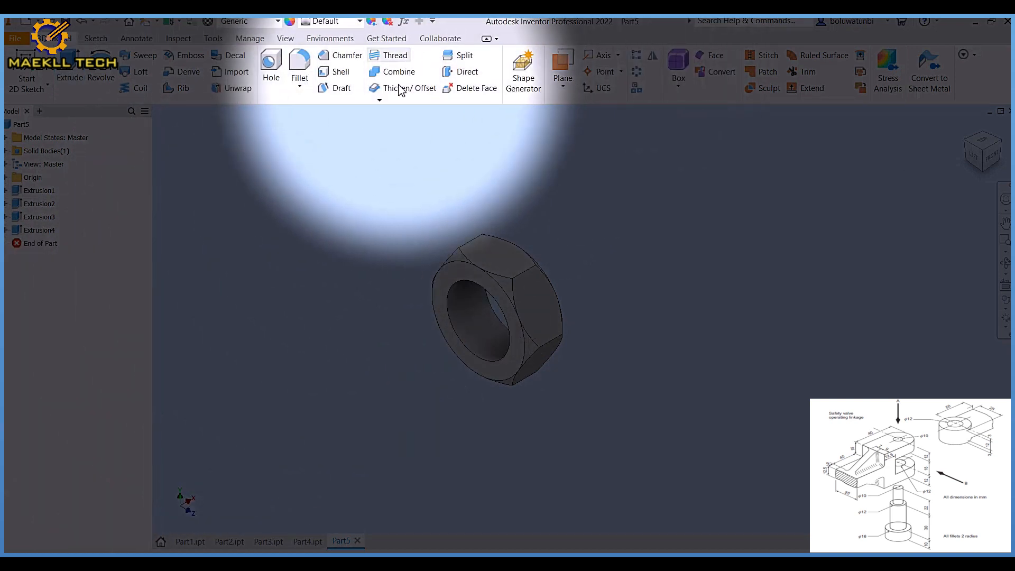
Add a full-depth right-hand ANSI Metric M Profile thread, M10x1.5 class 6H, to the nut's bore.
click(394, 55)
click(466, 315)
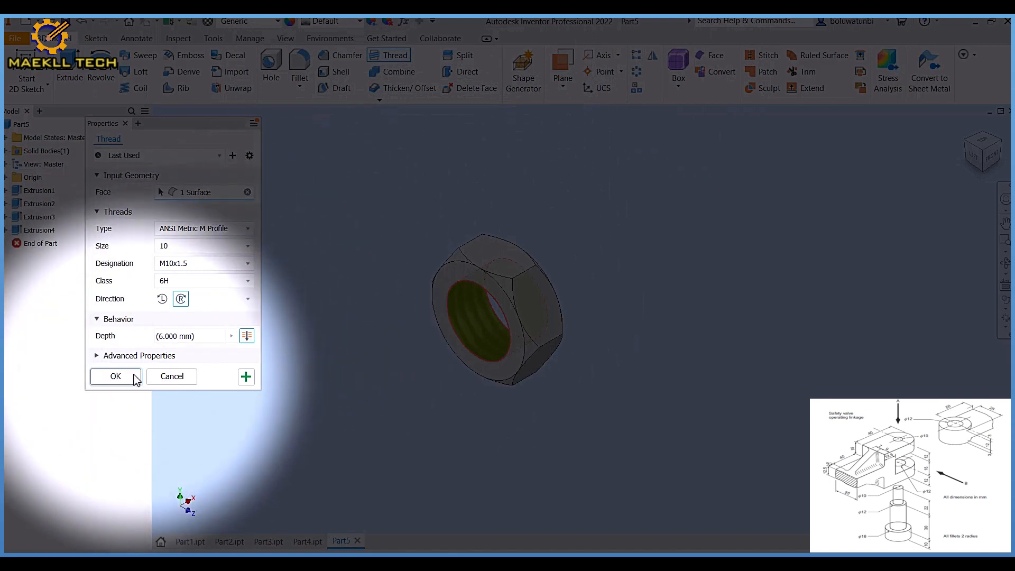
click(116, 376)
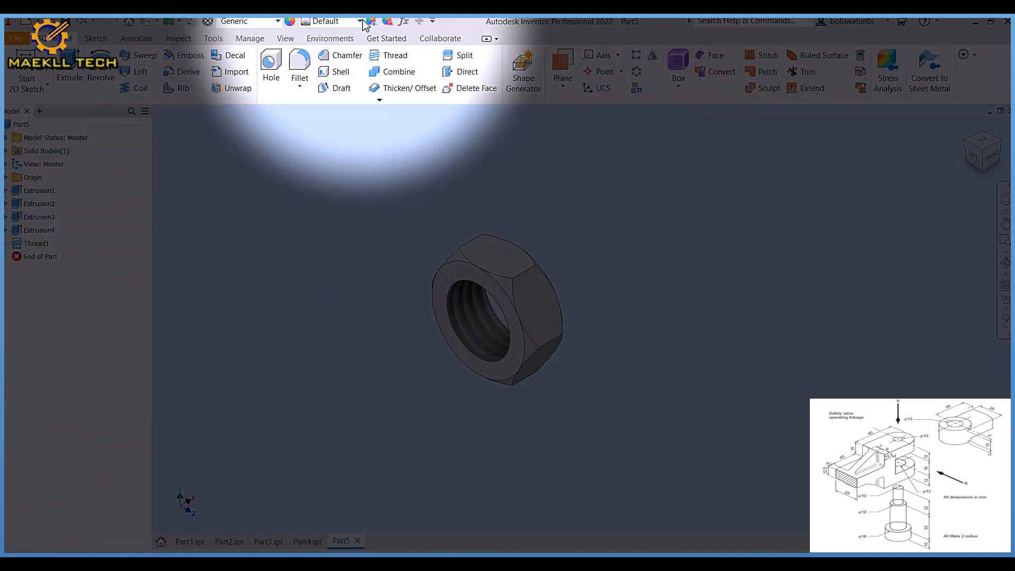
Apply the Silver appearance to the nut and save the part as Part5.ipt.
click(361, 22)
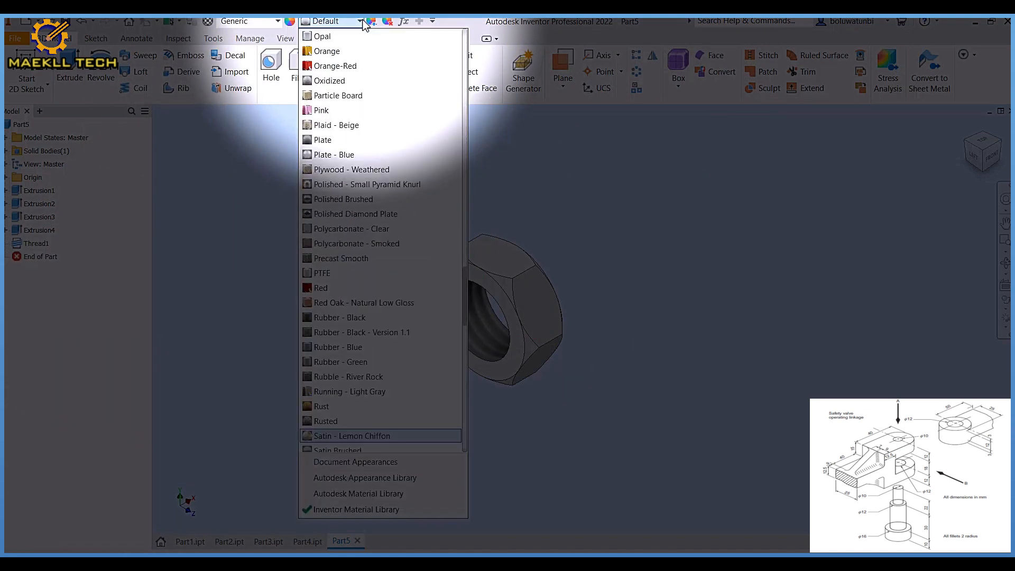
scroll(385, 170, down, 1)
scroll(383, 354, down, 1)
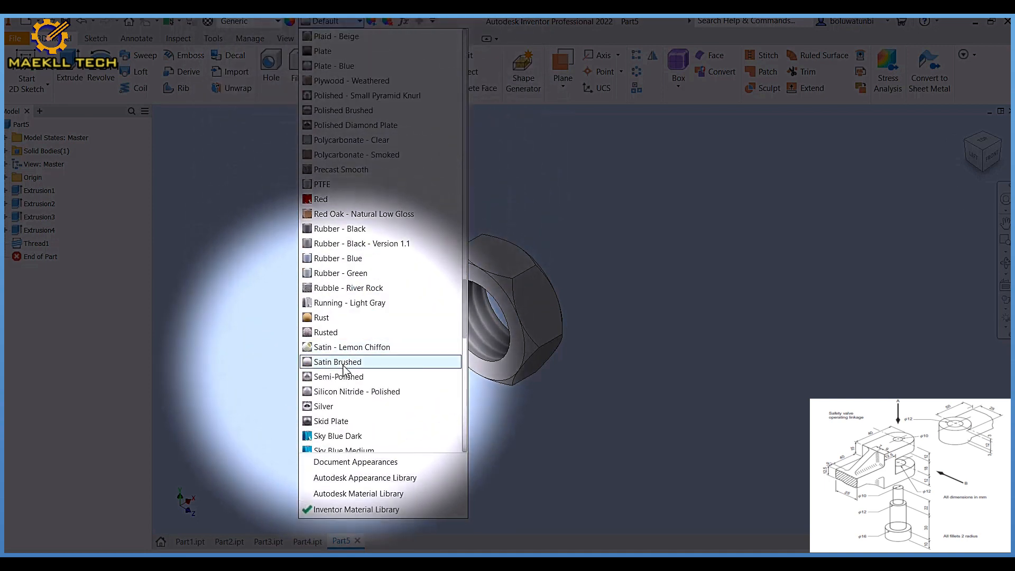
click(324, 406)
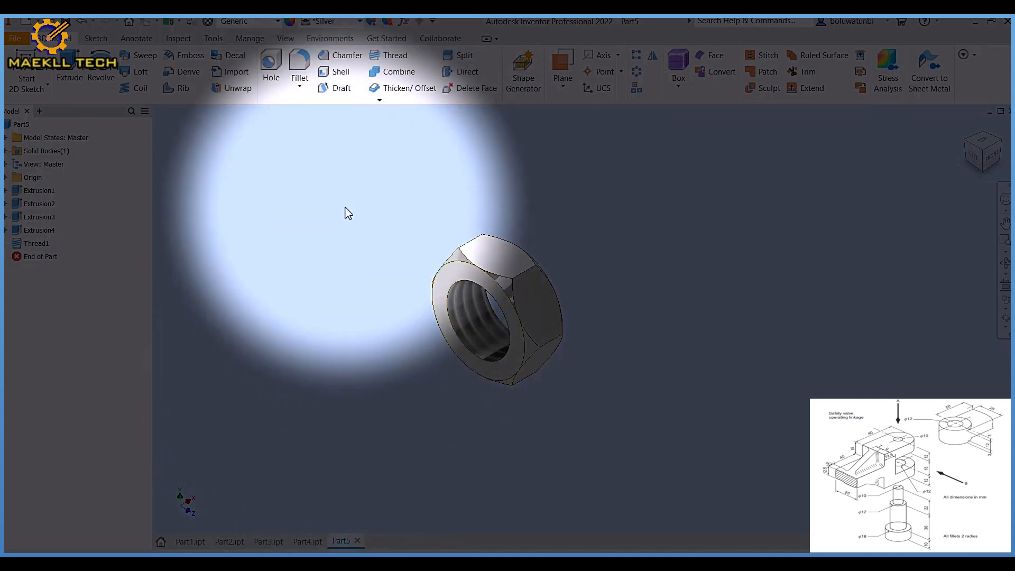
key(ctrl+s)
key(Return)
Display the nut in the Realistic visual style.
click(285, 38)
click(240, 74)
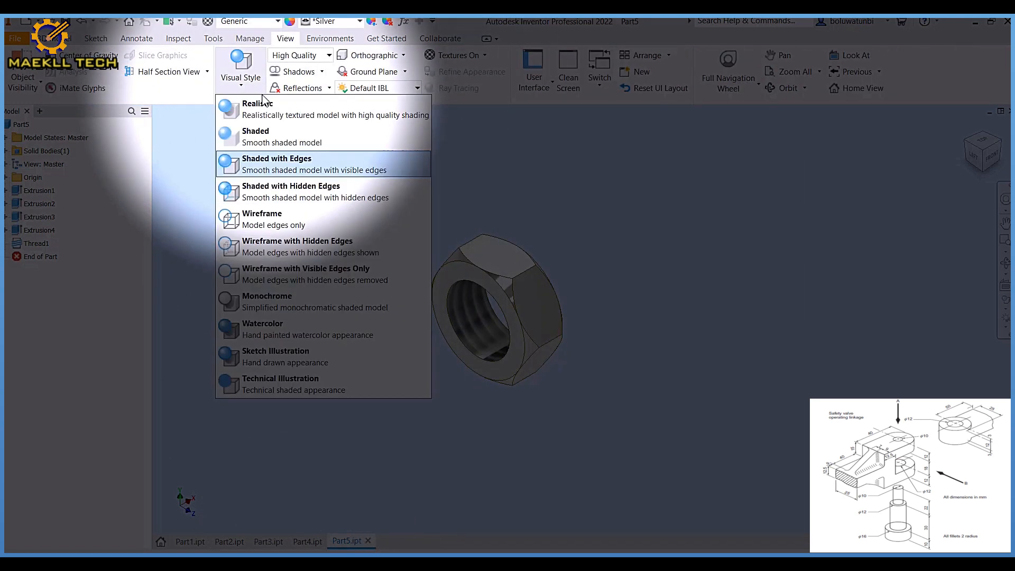
click(274, 130)
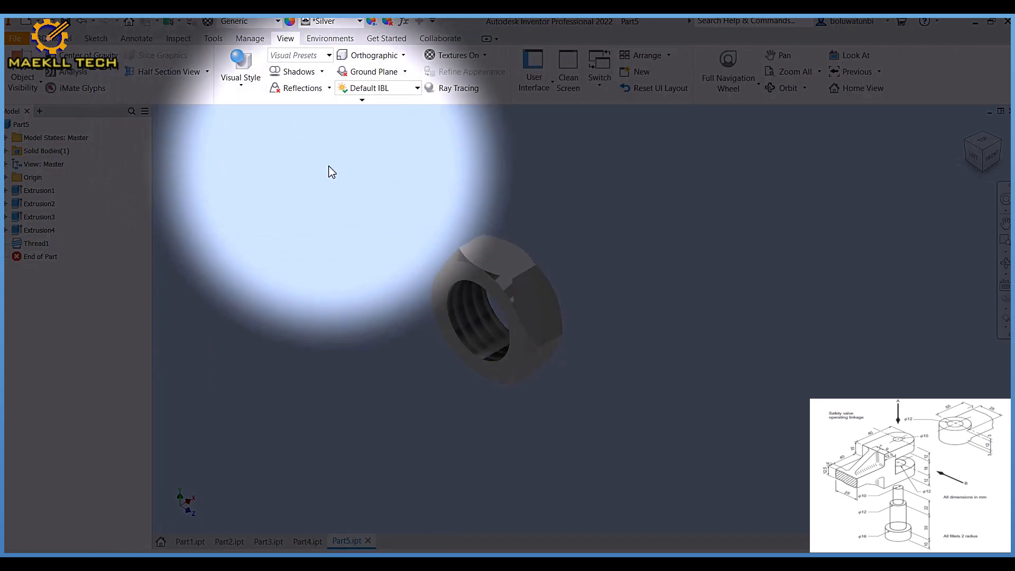
Create a metric Standard (mm).iam assembly and place one instance each of Part1 to Part5 in it.
key(ctrl+n)
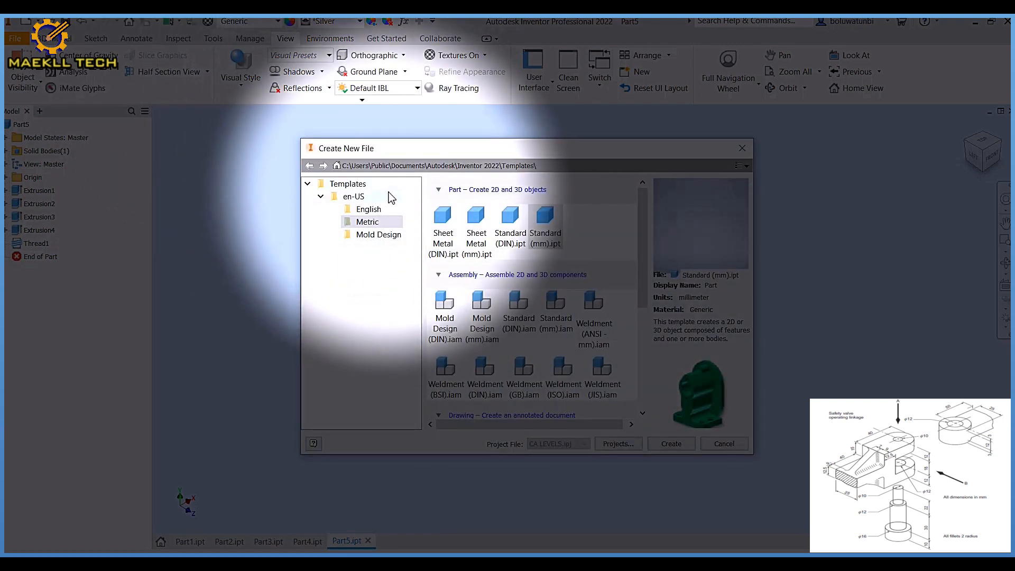
double_click(561, 318)
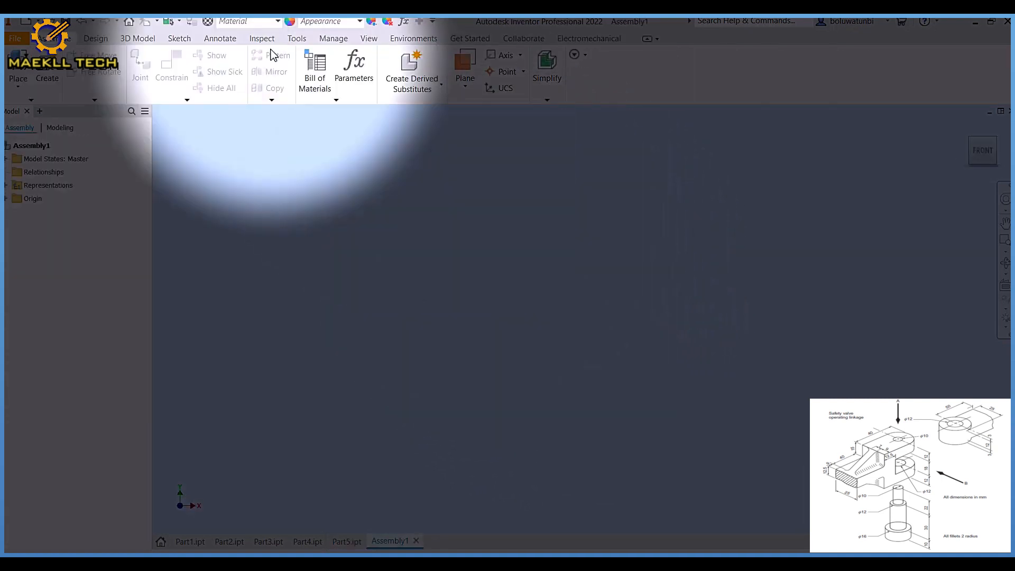
click(18, 63)
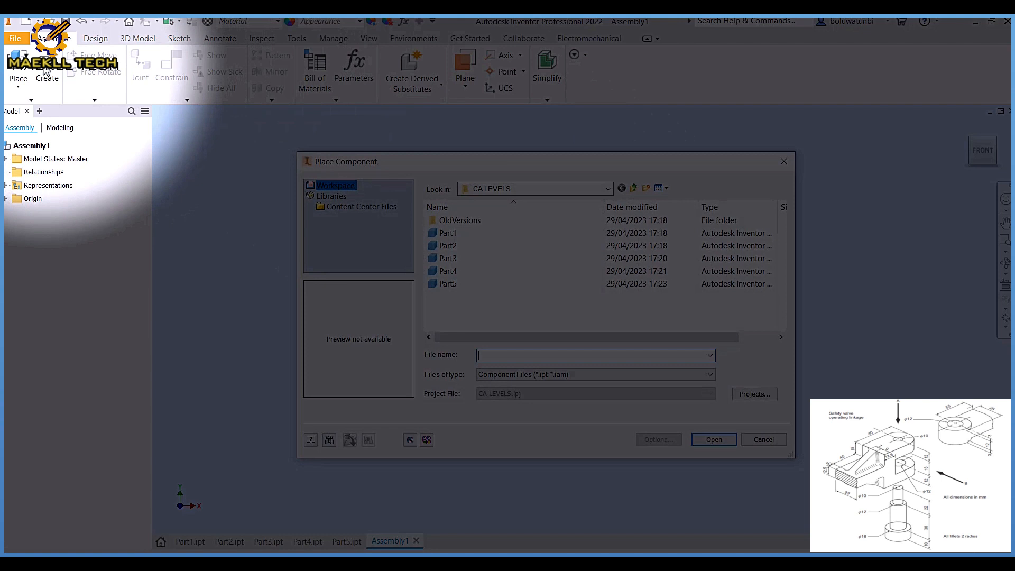
drag(470, 298, 469, 238)
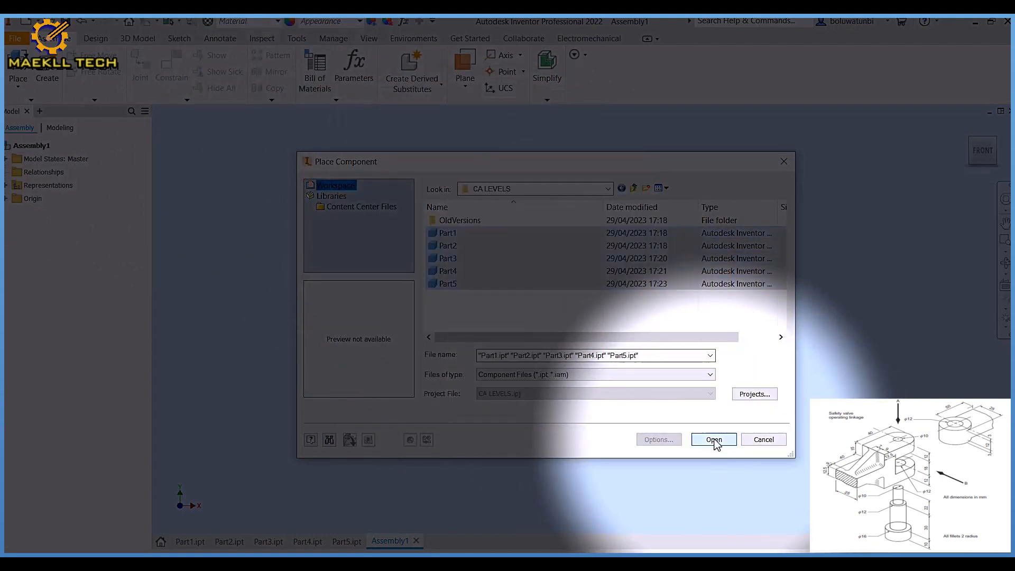
click(714, 440)
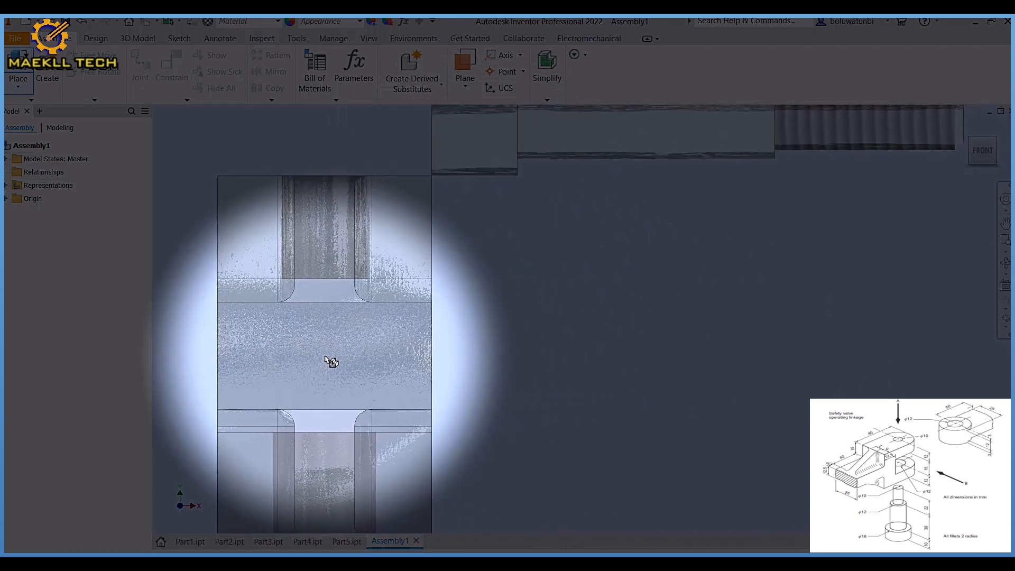
click(324, 356)
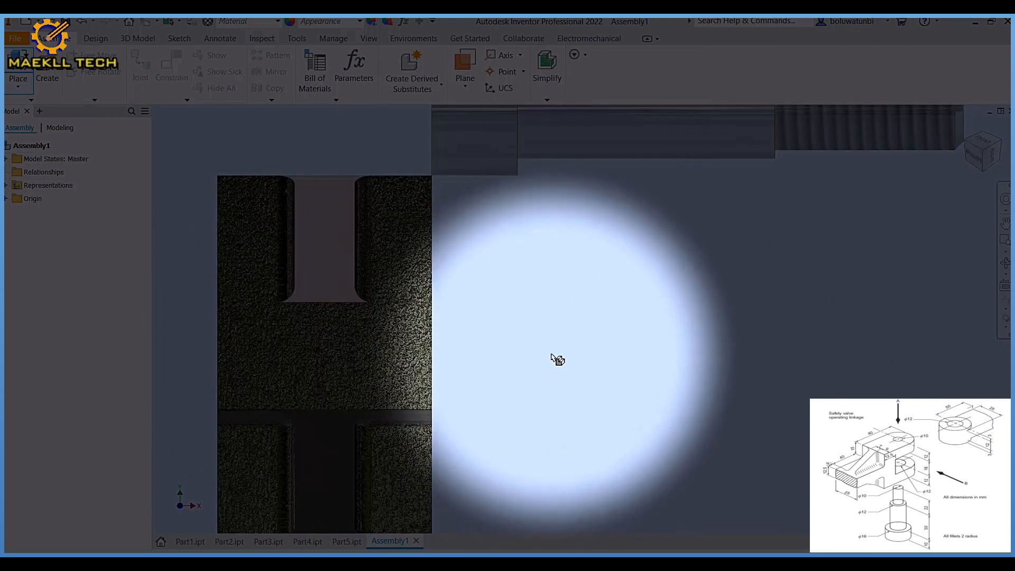
key(Escape)
Display the assembly in the Realistic visual style.
scroll(540, 341, down, 4)
middle_drag(550, 324, 376, 364)
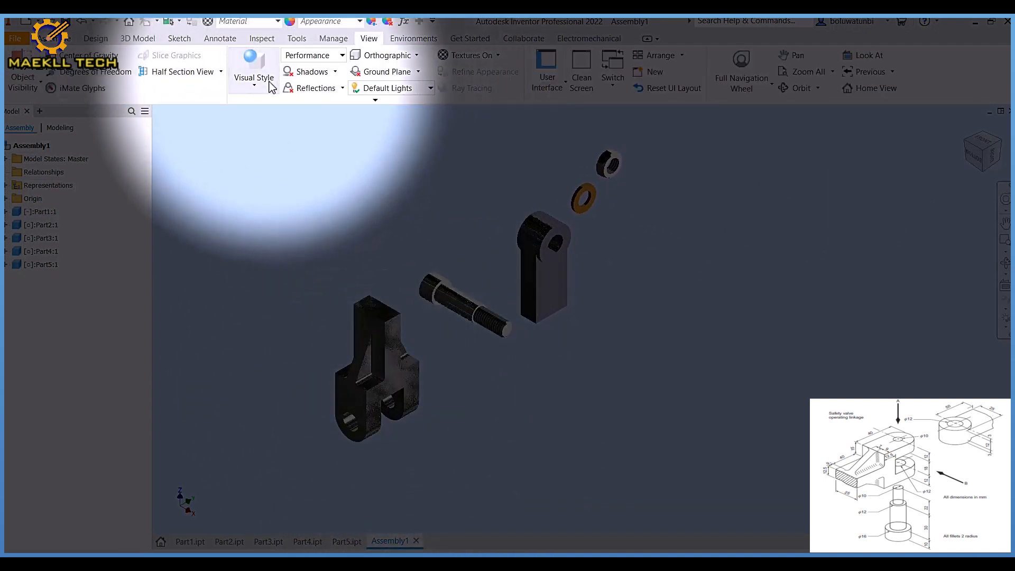
click(270, 86)
click(278, 103)
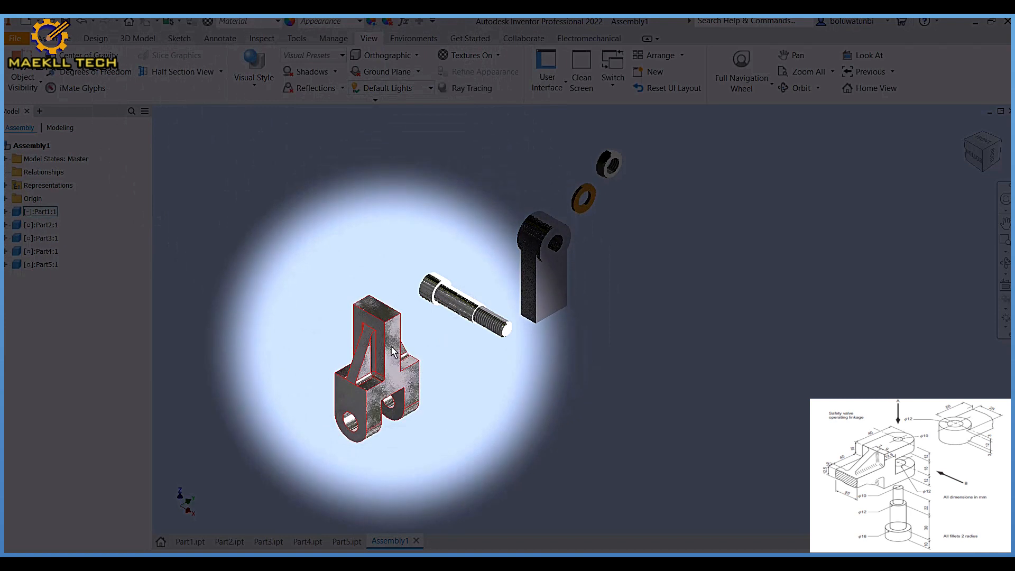
Ground the forked arm and reposition the pin, link, washer and nut so that they stand apart from it.
right_click(394, 353)
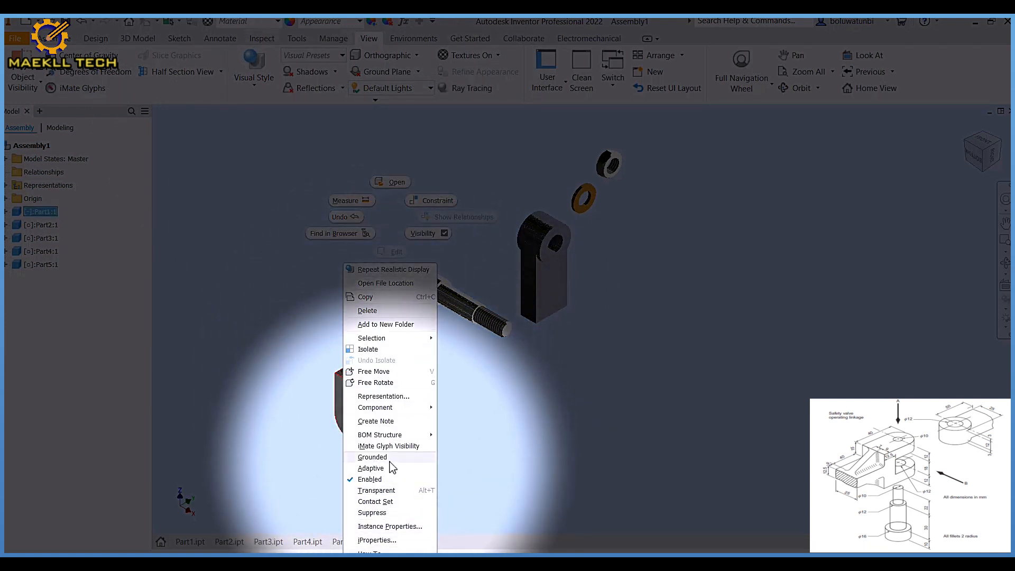
click(390, 458)
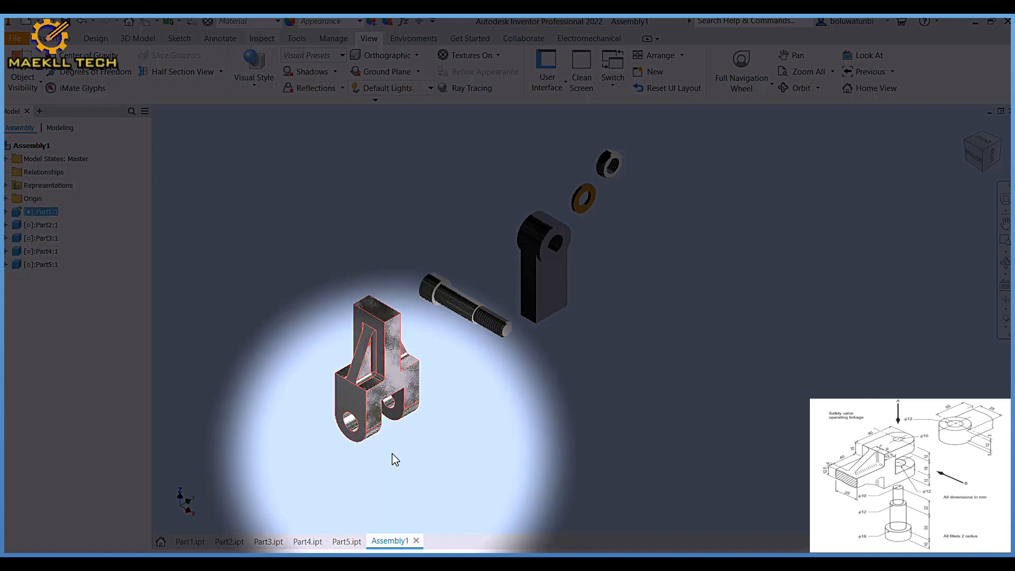
drag(460, 300, 474, 320)
drag(538, 289, 569, 335)
drag(573, 206, 564, 220)
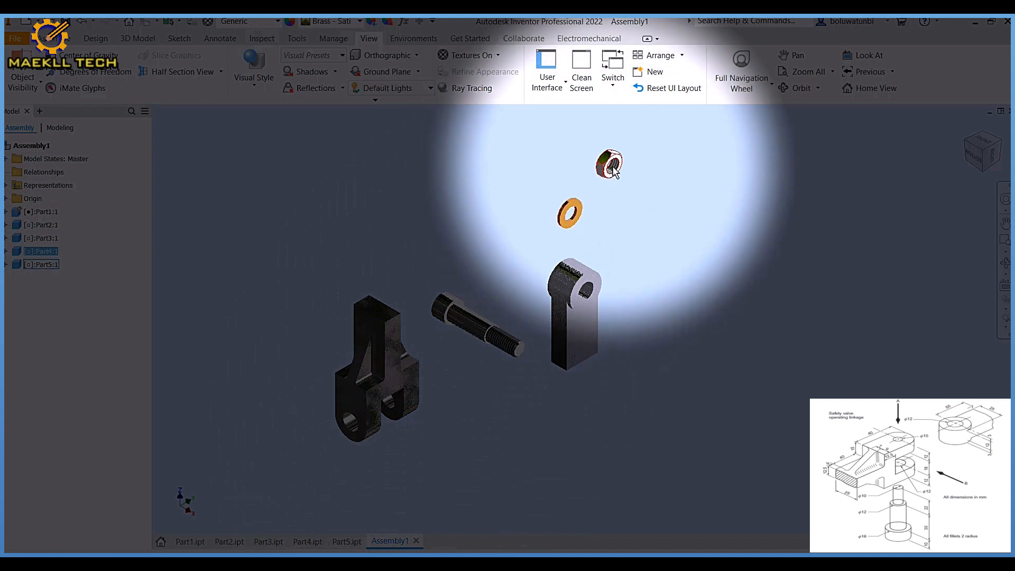
drag(609, 164, 620, 216)
click(405, 352)
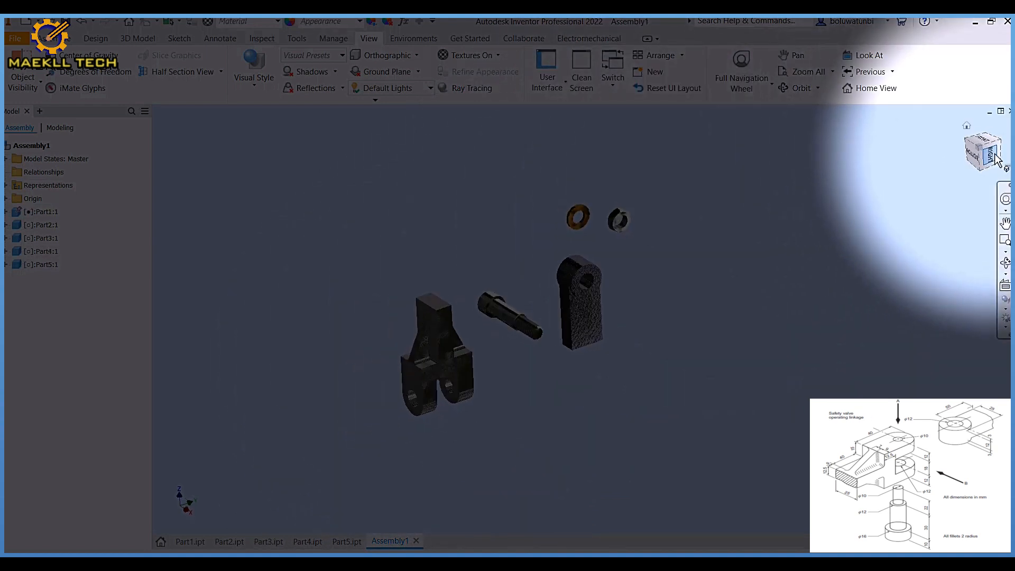
Try to seat the pin in the forked arm's lower hole with a 0 mm offset Insert constraint, and undo it.
click(994, 156)
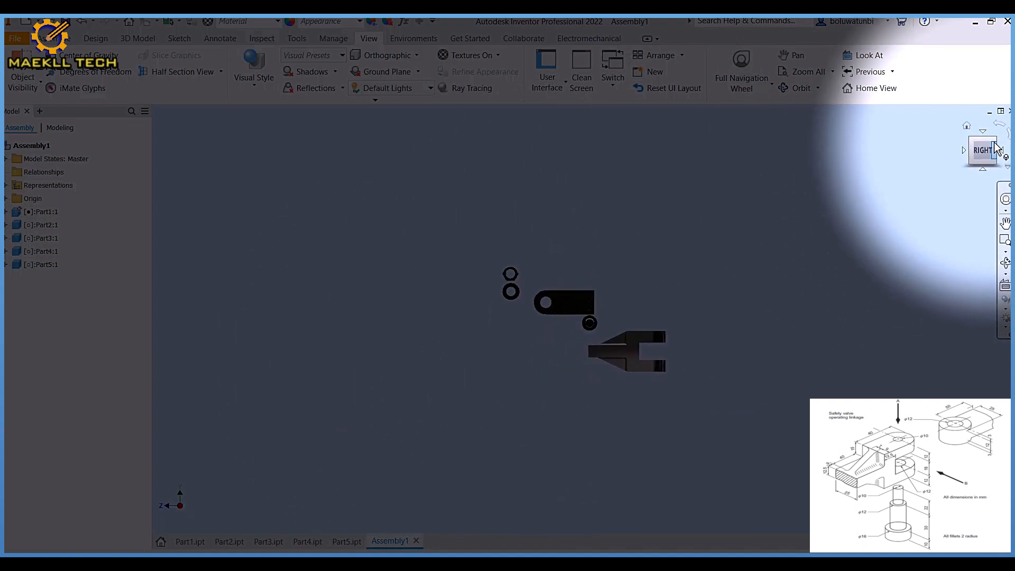
click(994, 145)
scroll(657, 328, down, 8)
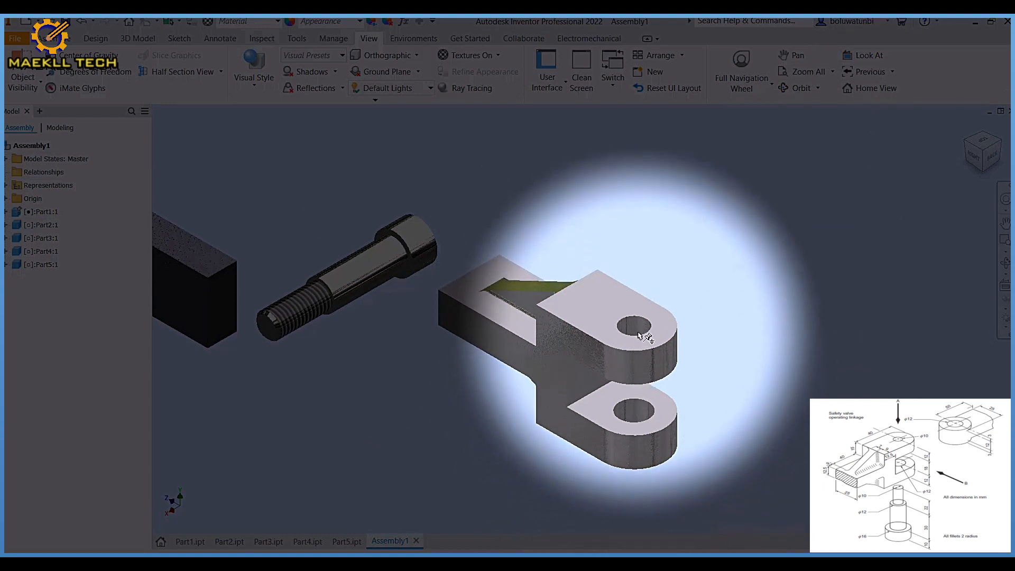
scroll(634, 415, up, 3)
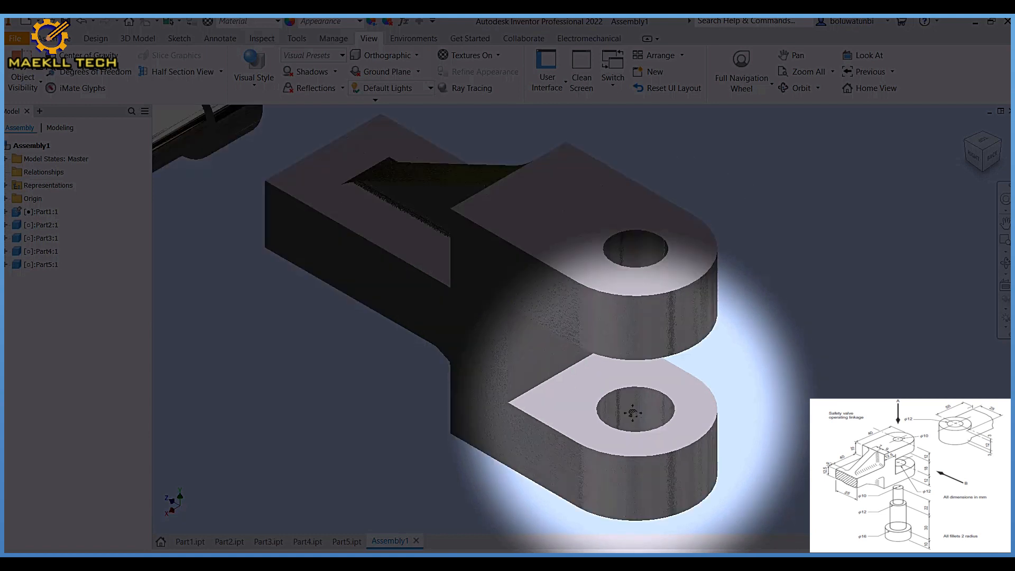
scroll(629, 380, down, 5)
scroll(627, 373, down, 5)
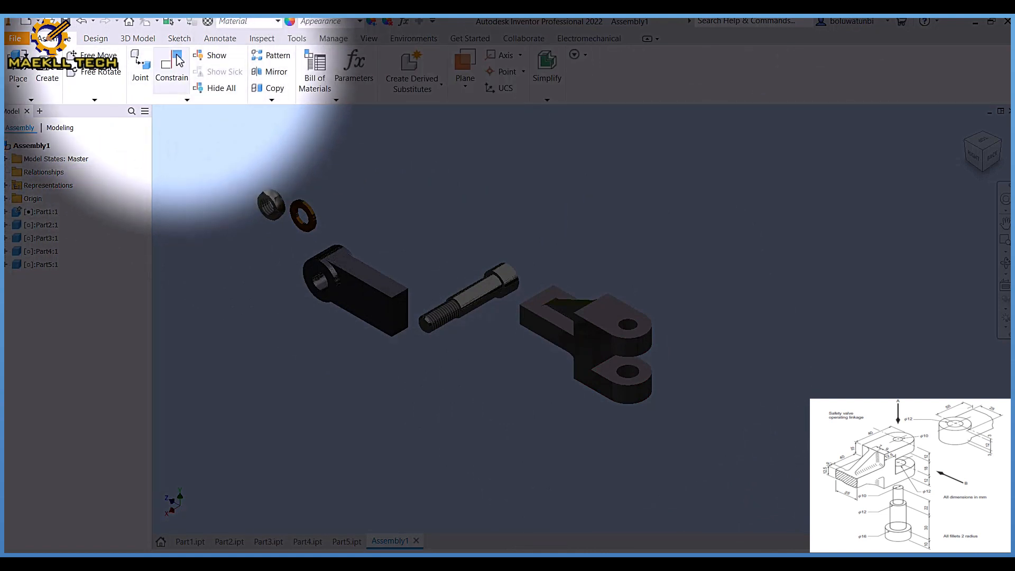
click(177, 60)
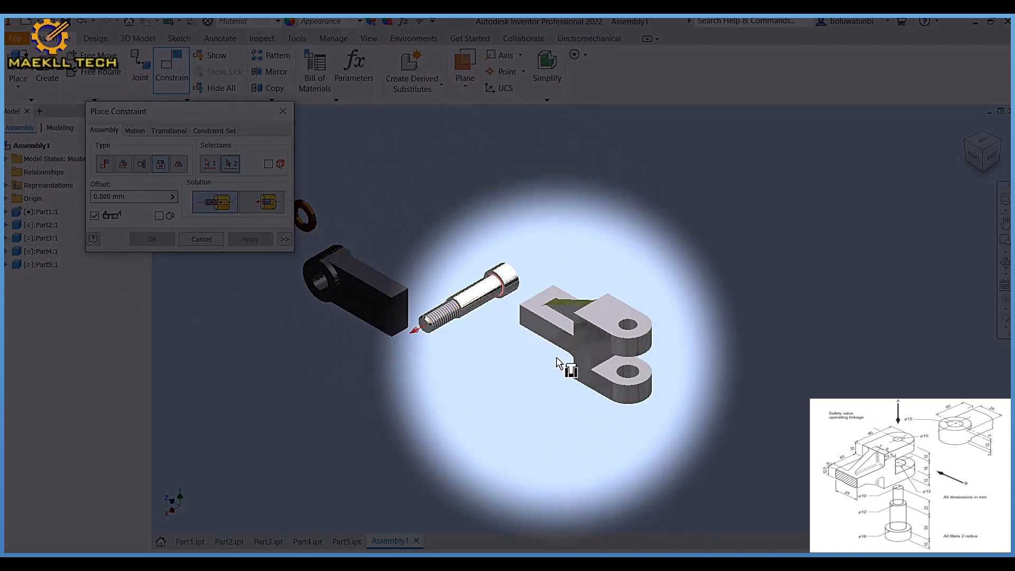
shift+middle_drag(615, 412, 621, 371)
click(635, 373)
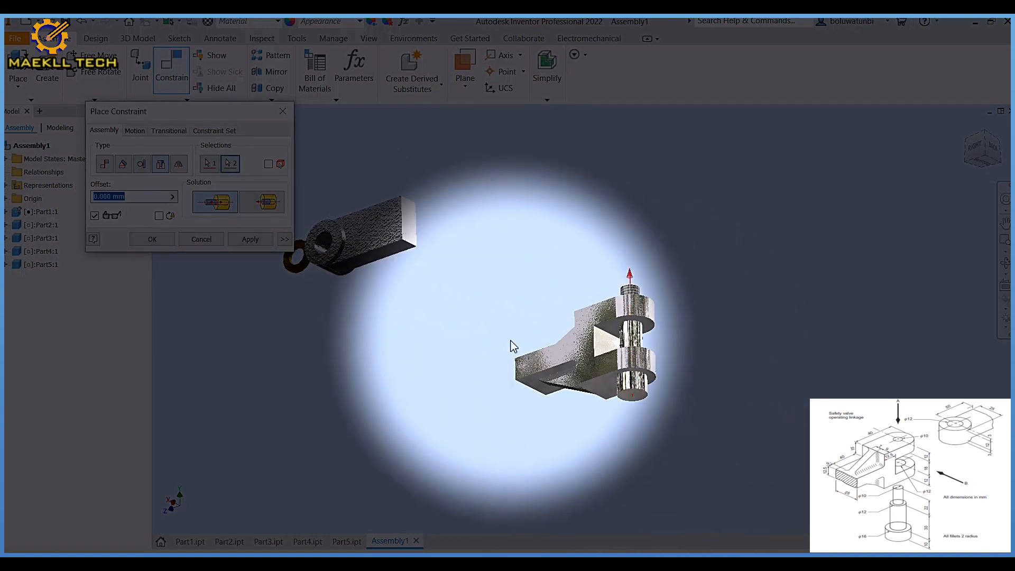
click(251, 239)
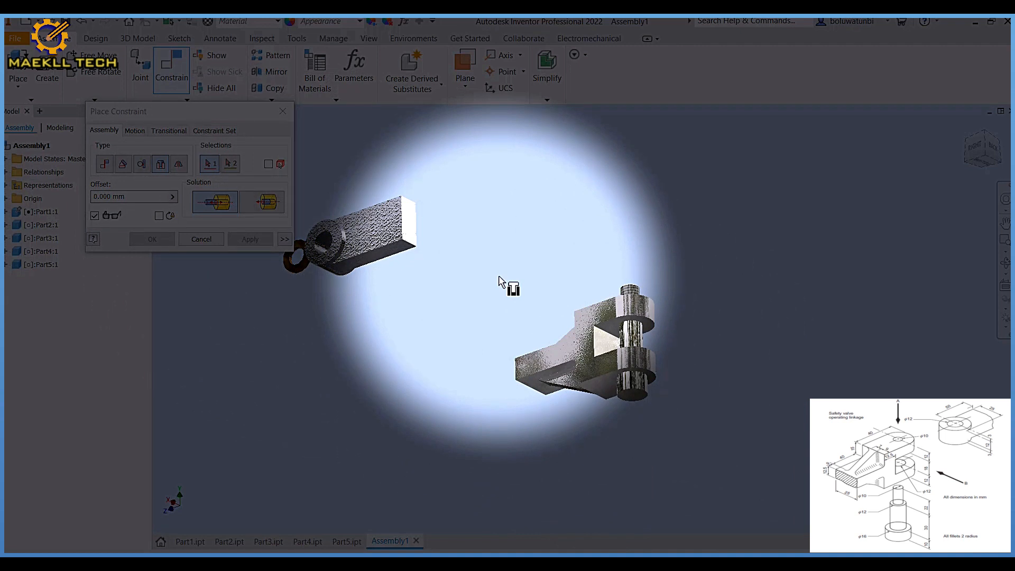
click(217, 239)
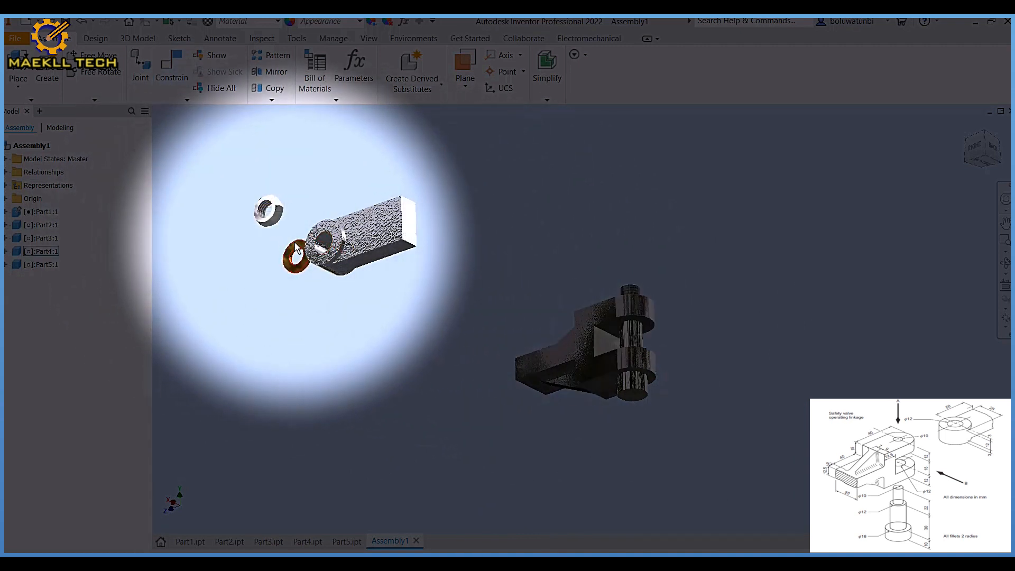
key(ctrl+z)
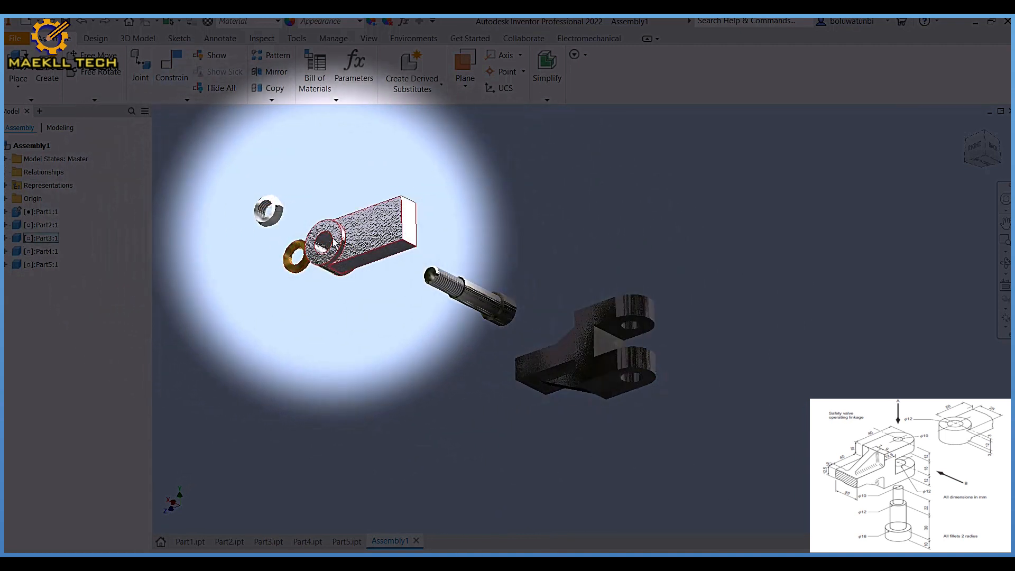
Seat the link's circular eye between the forked arm's lugs, concentric with their holes, using an Insert constraint with 0 mm offset.
click(178, 62)
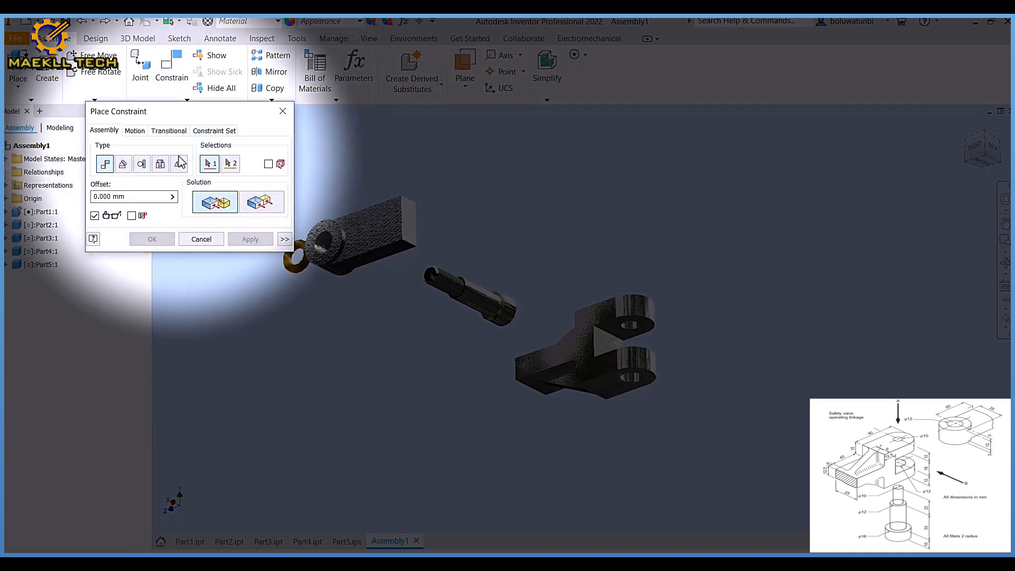
click(161, 166)
click(324, 244)
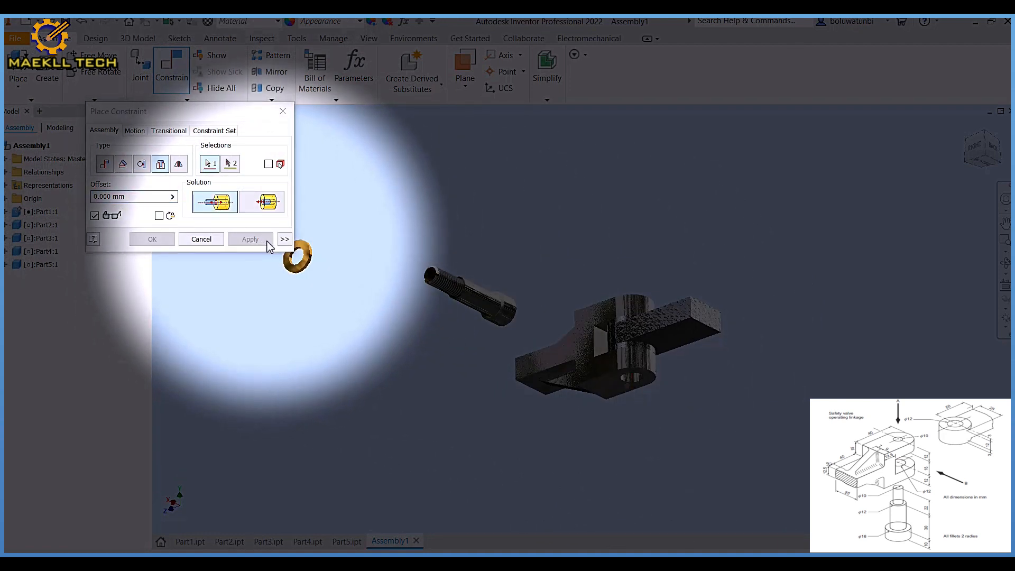
Seat the pin's head against the underside of the lower lug hole with an opposed Insert constraint at 0 mm offset.
click(500, 305)
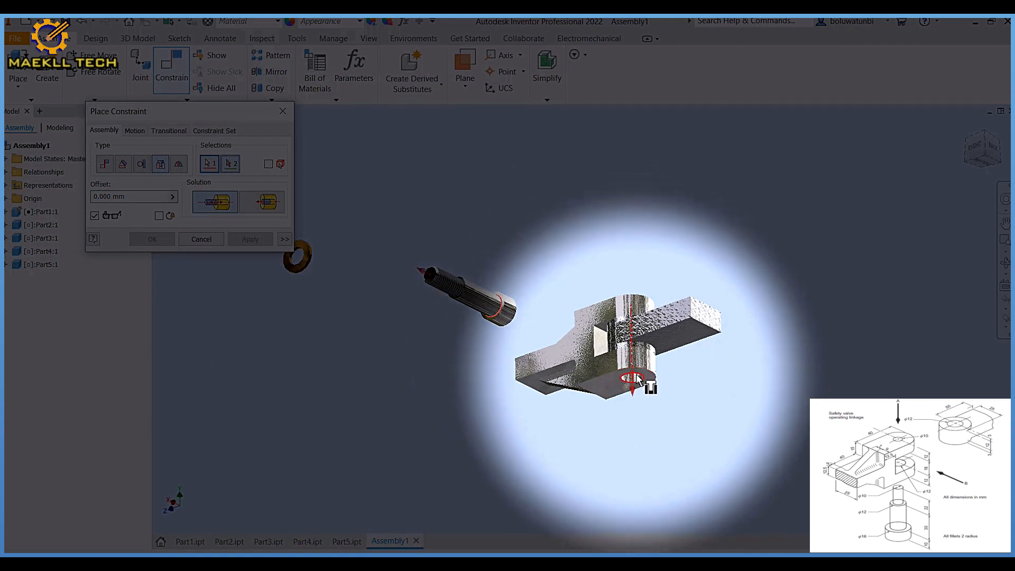
click(638, 379)
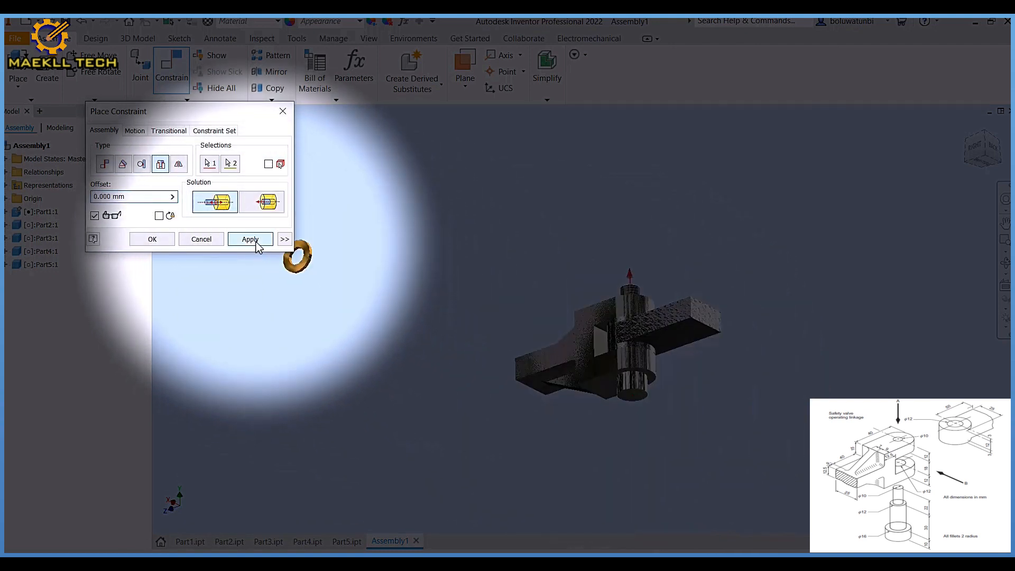
click(257, 243)
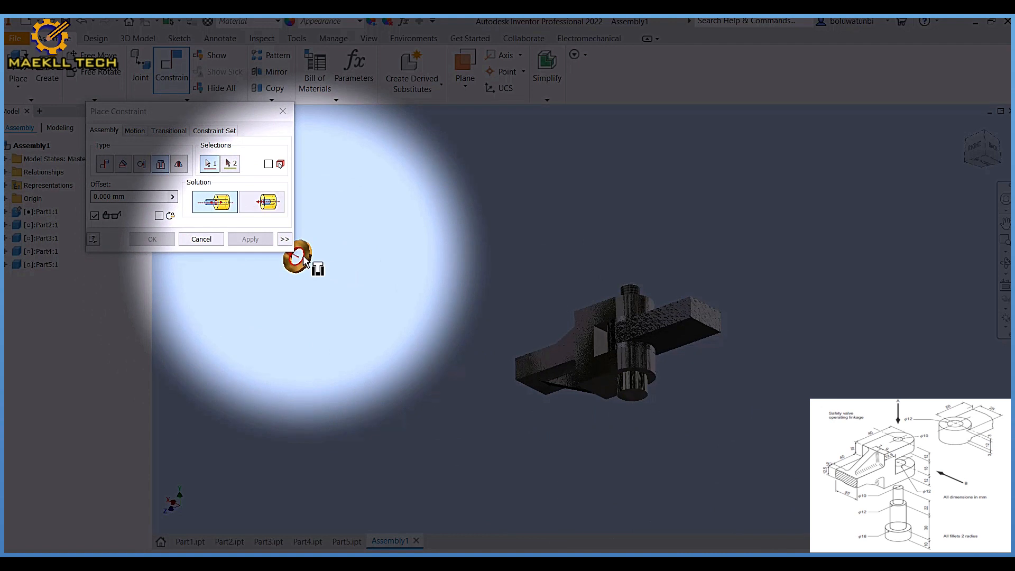
Seat the washer over the pin's threaded end on the upper lug with an opposed Insert constraint at 0 mm offset.
click(306, 259)
click(988, 139)
scroll(653, 338, up, 5)
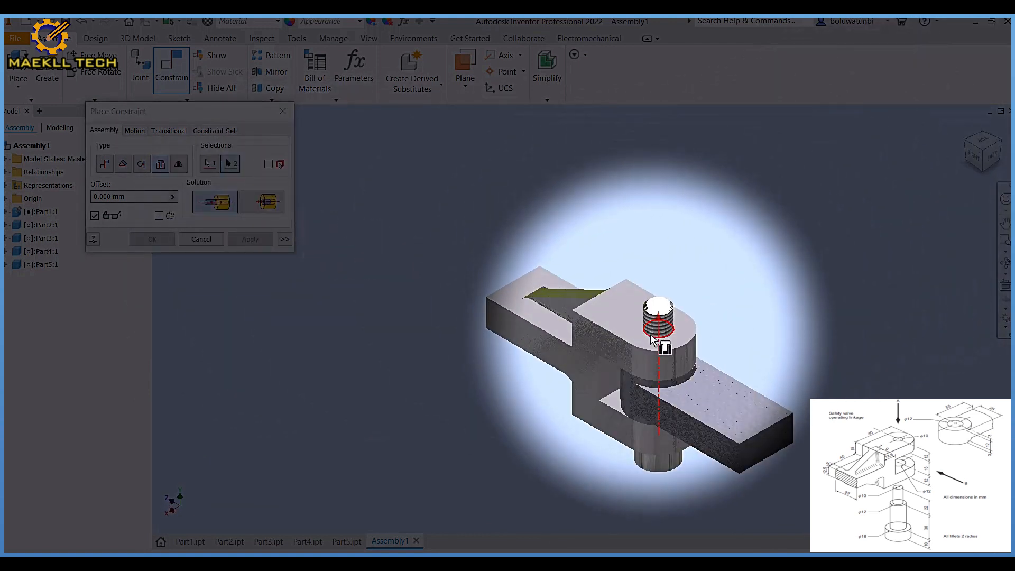
click(653, 338)
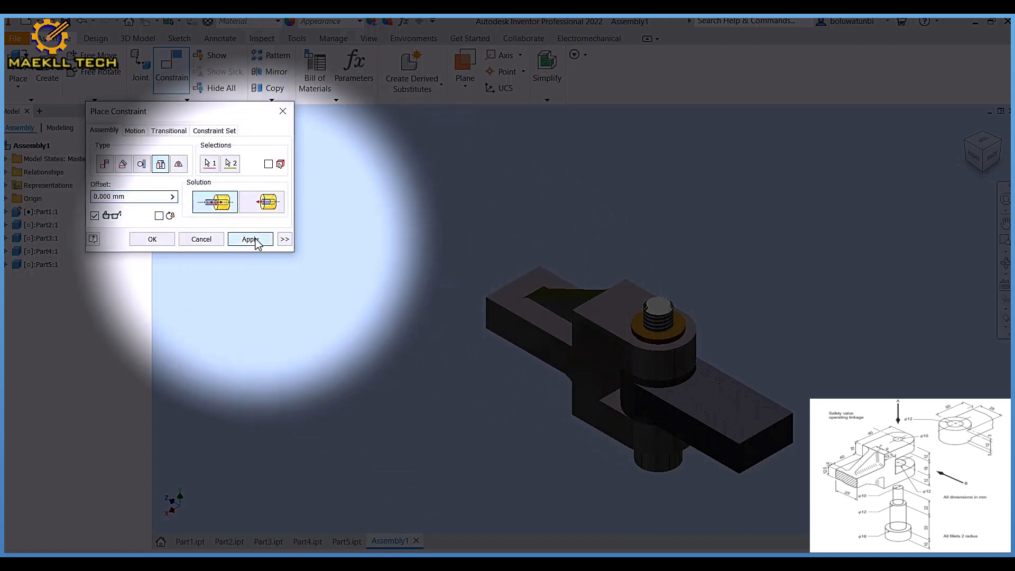
click(250, 239)
Seat the nut over the pin's threaded end on the washer with an opposed Insert constraint at 0 mm offset.
middle_drag(449, 261, 490, 270)
scroll(490, 270, down, 3)
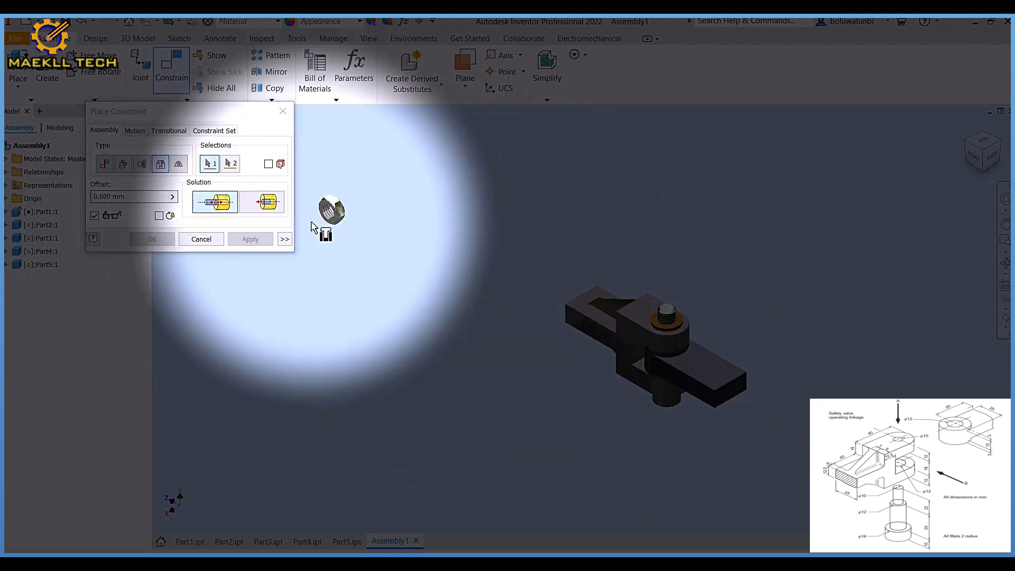
click(328, 214)
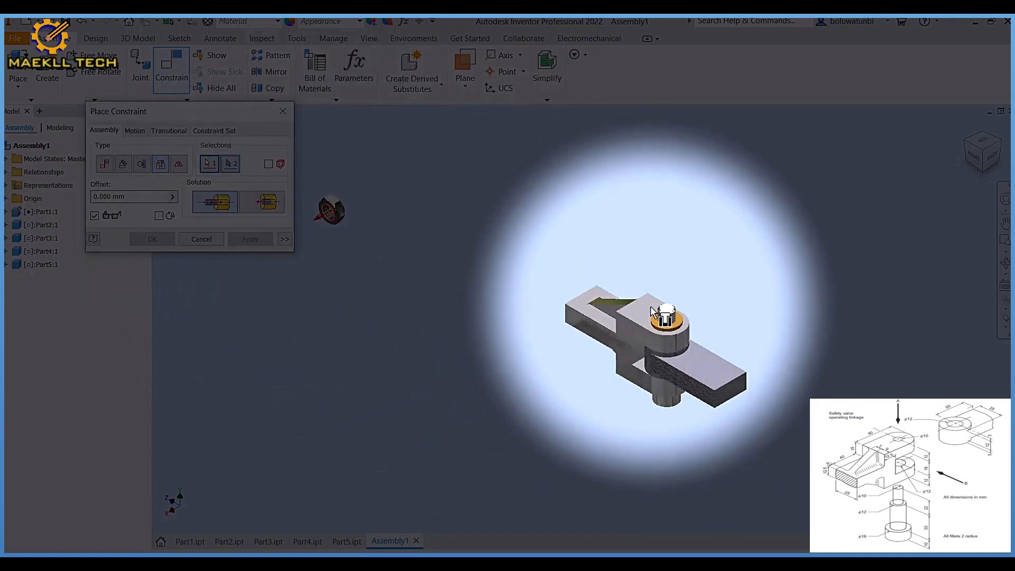
click(669, 327)
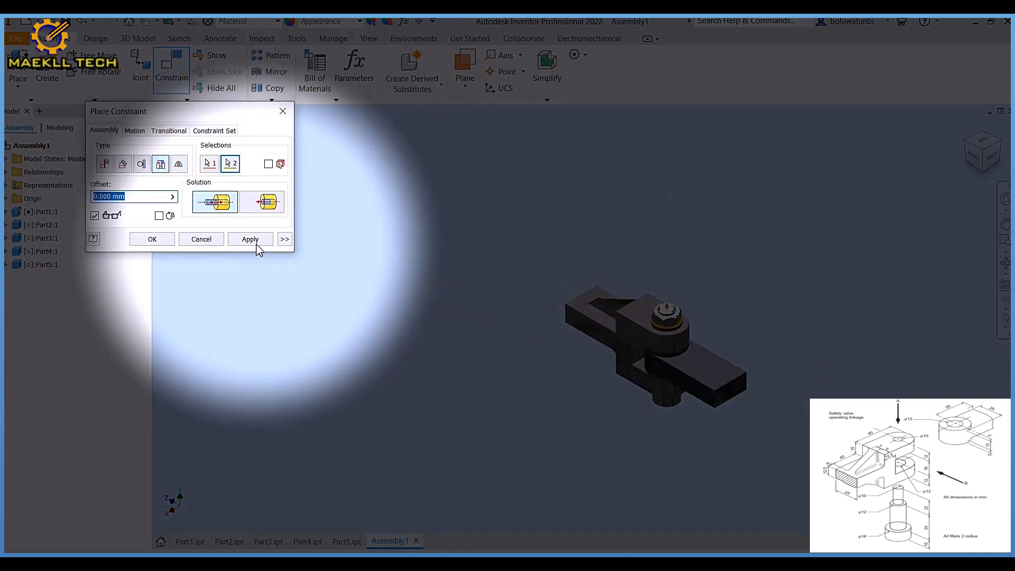
click(152, 239)
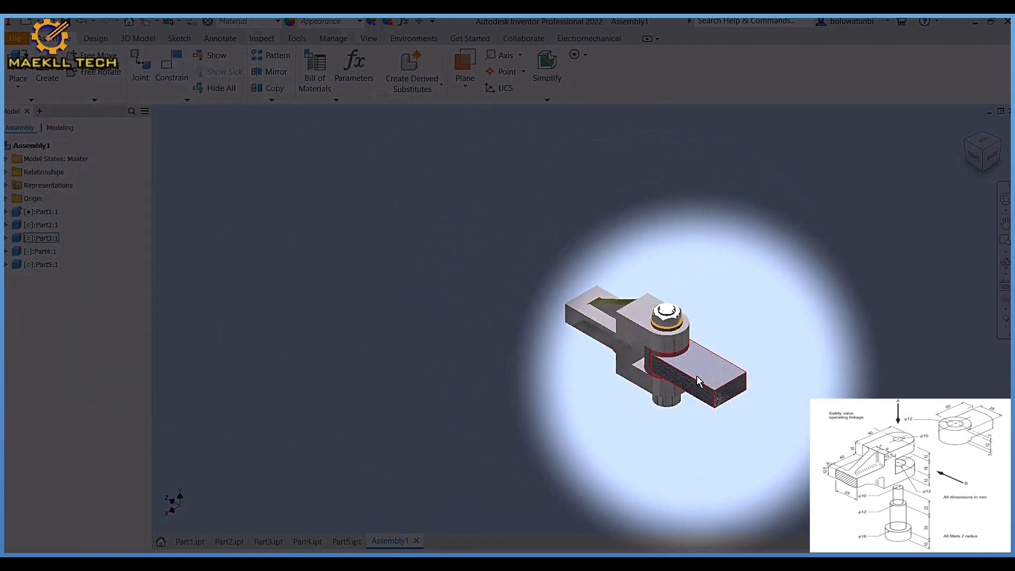
Swing the link about the pin to test its remaining rotation.
mouse_move(718, 377)
mouse_down()
mouse_move(577, 366)
mouse_move(712, 375)
mouse_up()
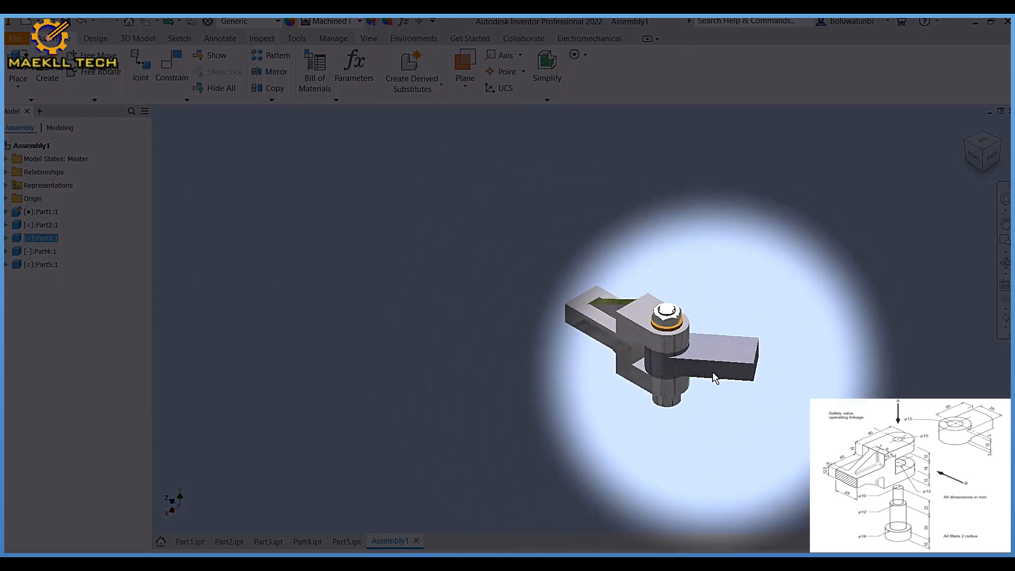
click(672, 320)
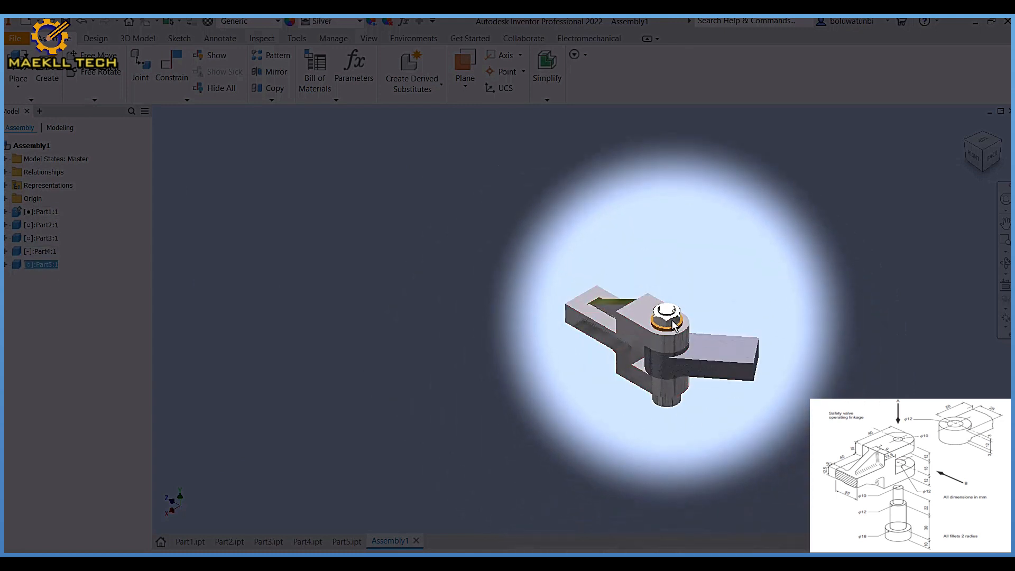
click(738, 379)
scroll(746, 378, up, 5)
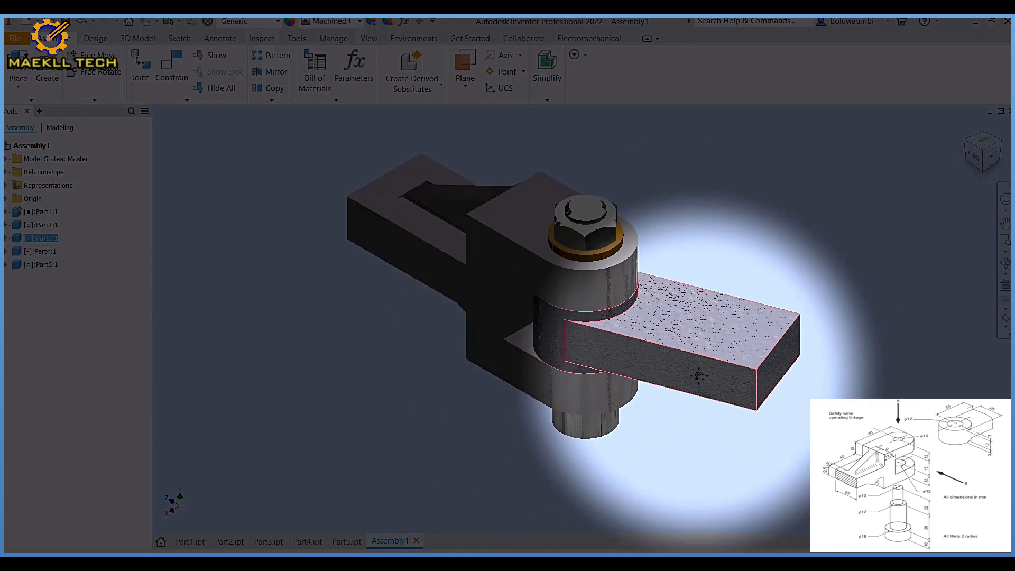
Align the link's side face and a flat of the nut with the forked arm's side face using directed Angle constraints of 0 deg.
click(182, 79)
click(130, 165)
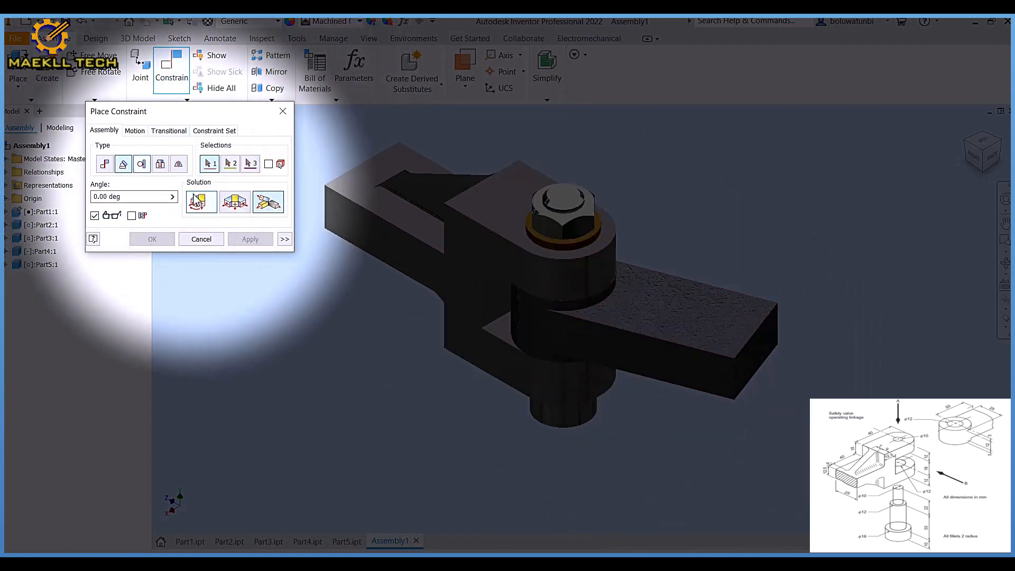
click(398, 253)
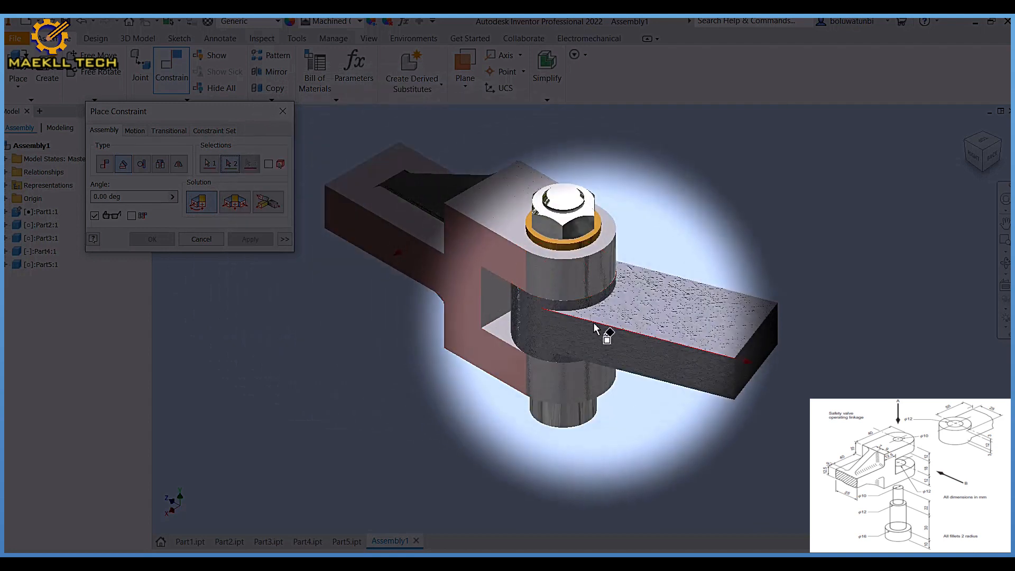
click(610, 349)
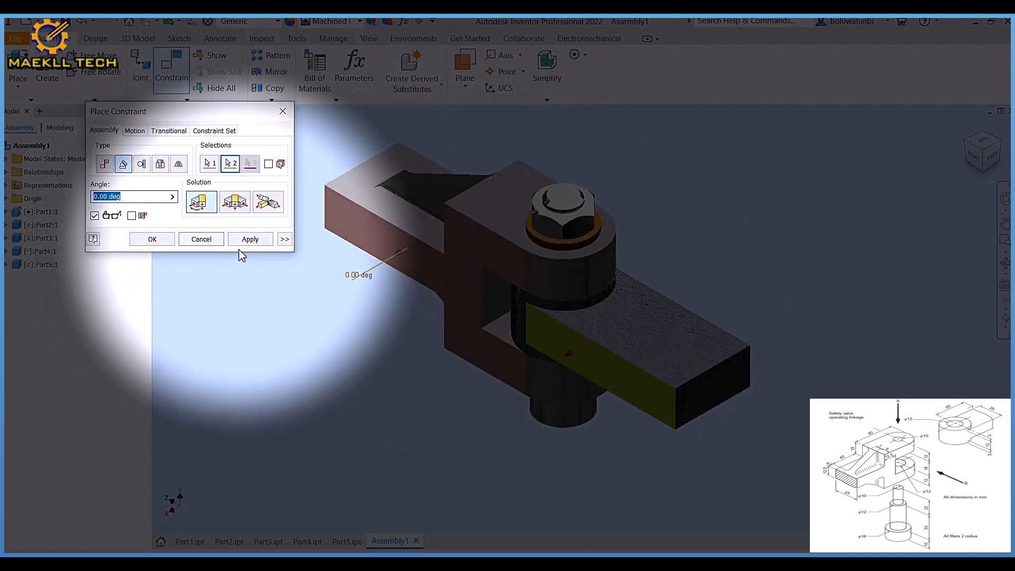
click(250, 241)
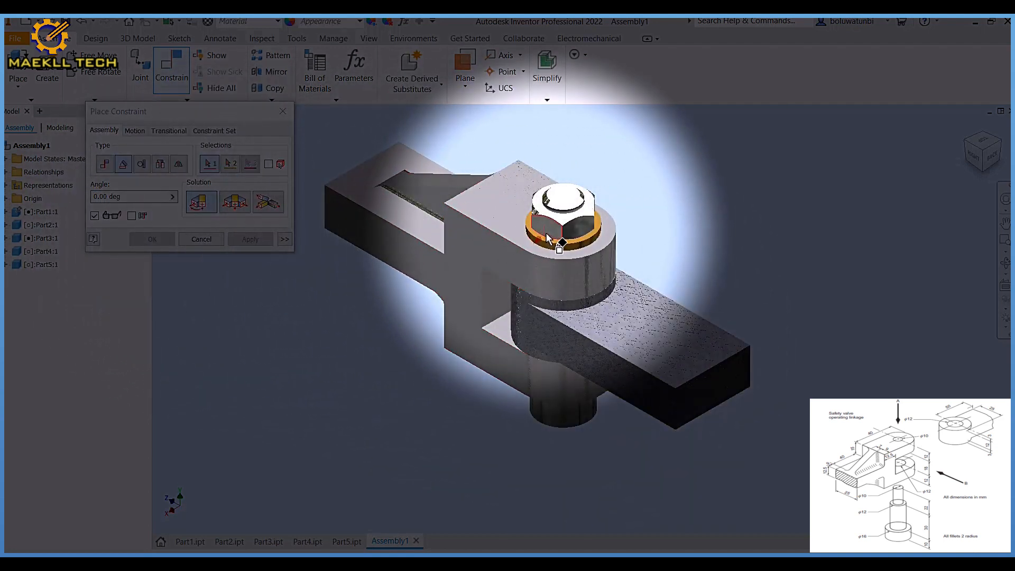
click(545, 232)
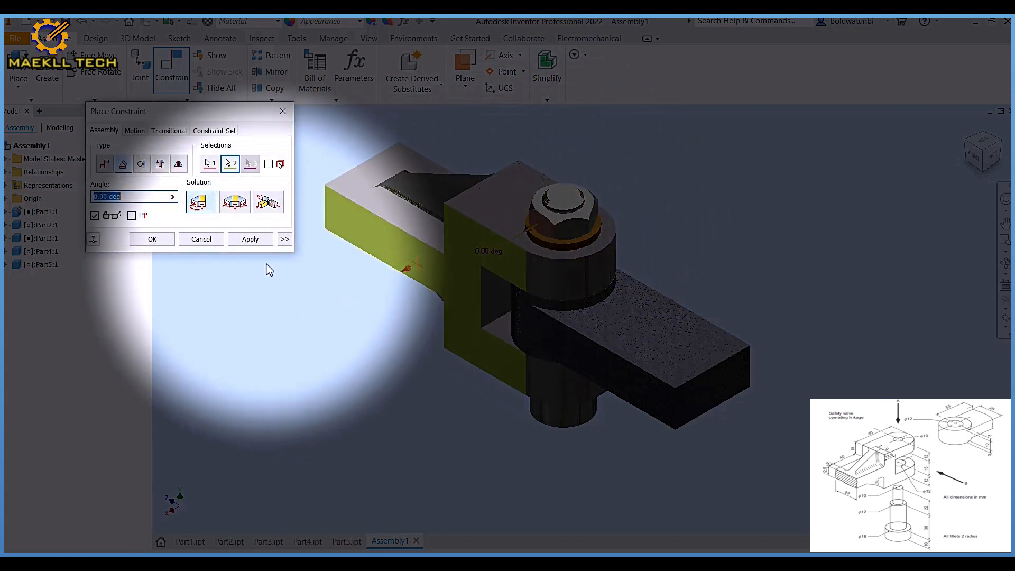
click(172, 239)
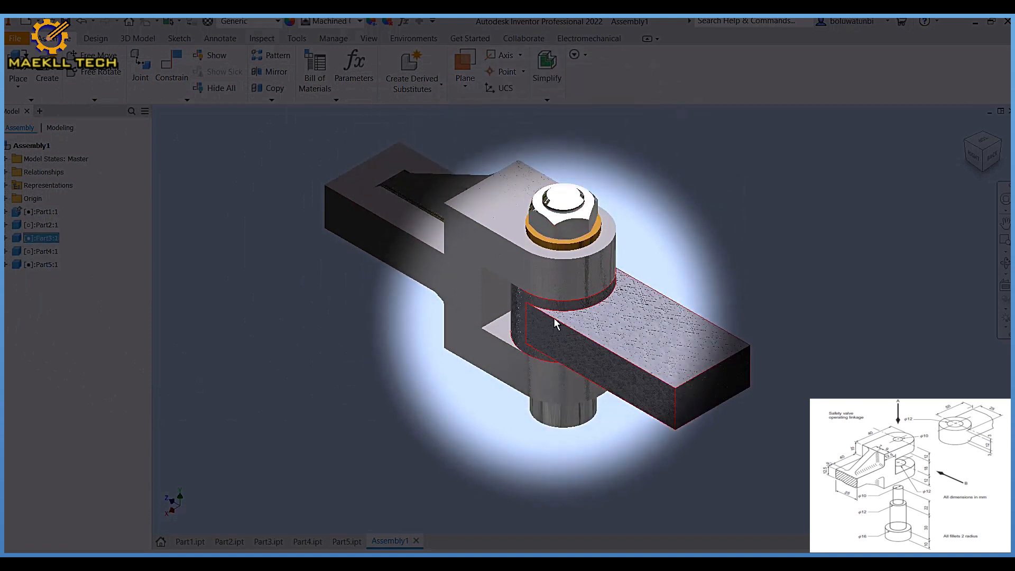
Save the assembly as Assembly1 in the CA LEVELS folder.
scroll(555, 321, up, 3)
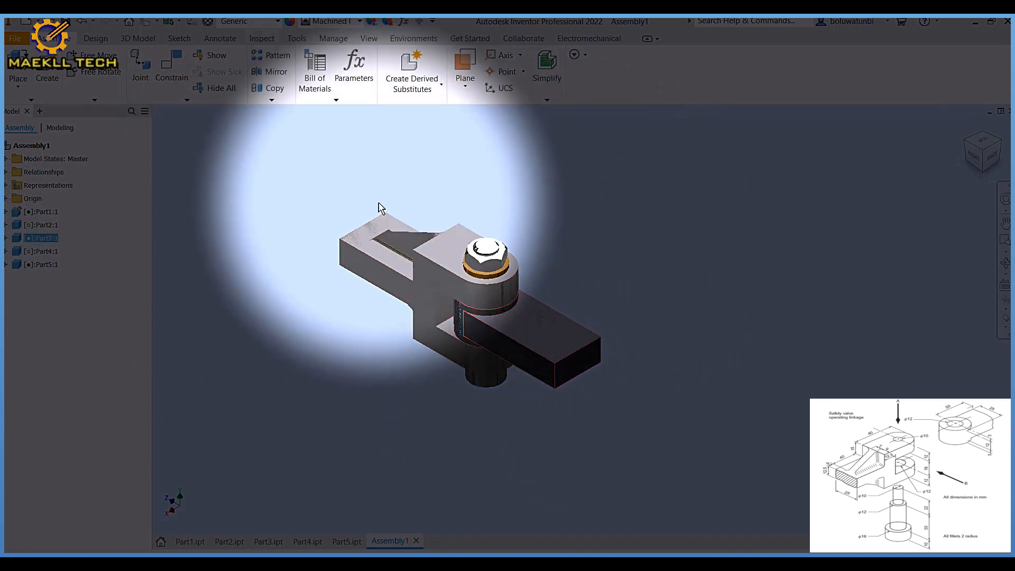
key(ctrl+s)
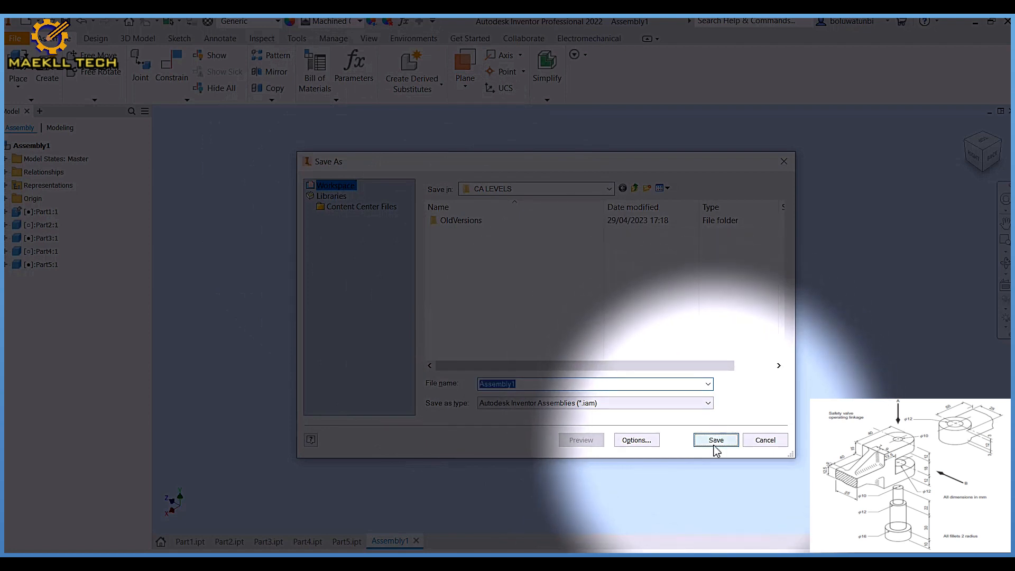
click(717, 440)
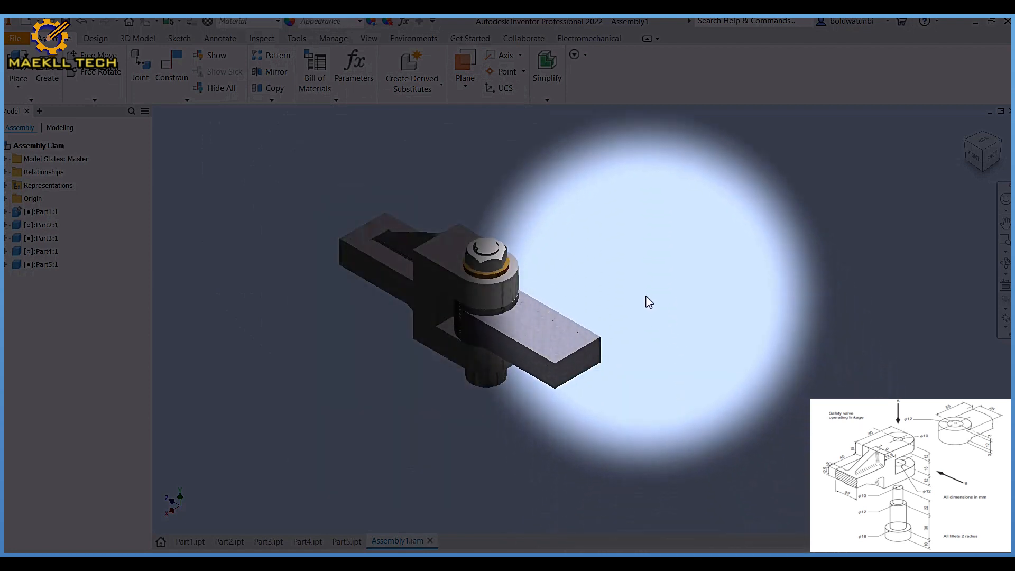
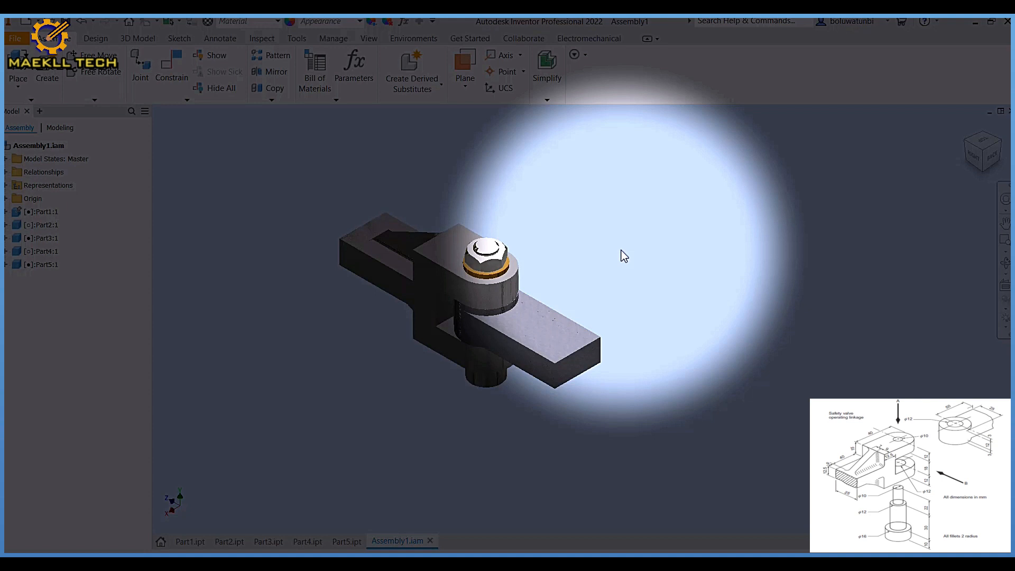
Create a new drawing from the metric ISO.idw template.
key(ctrl+n)
scroll(536, 286, down, 3)
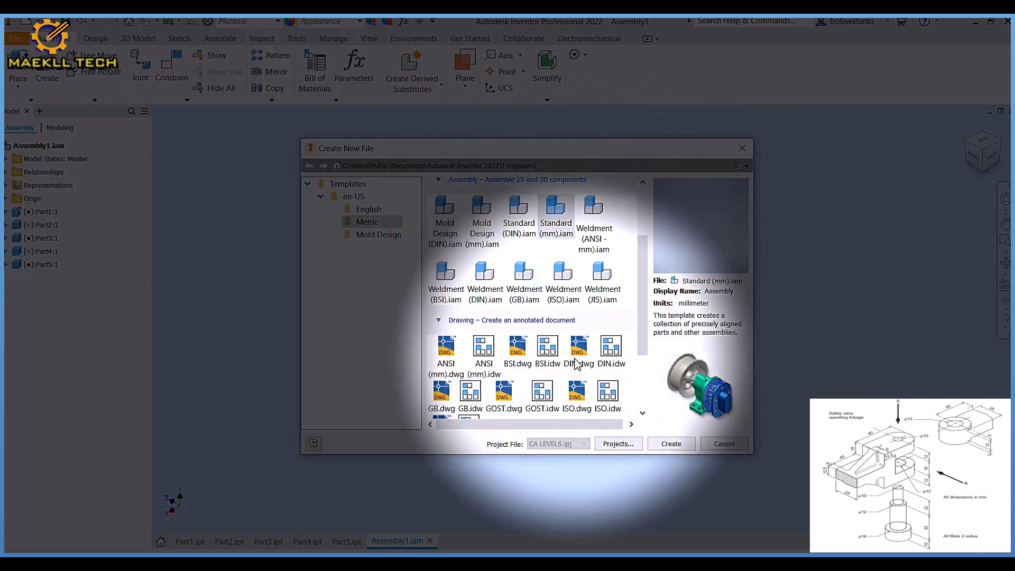
scroll(598, 357, down, 1)
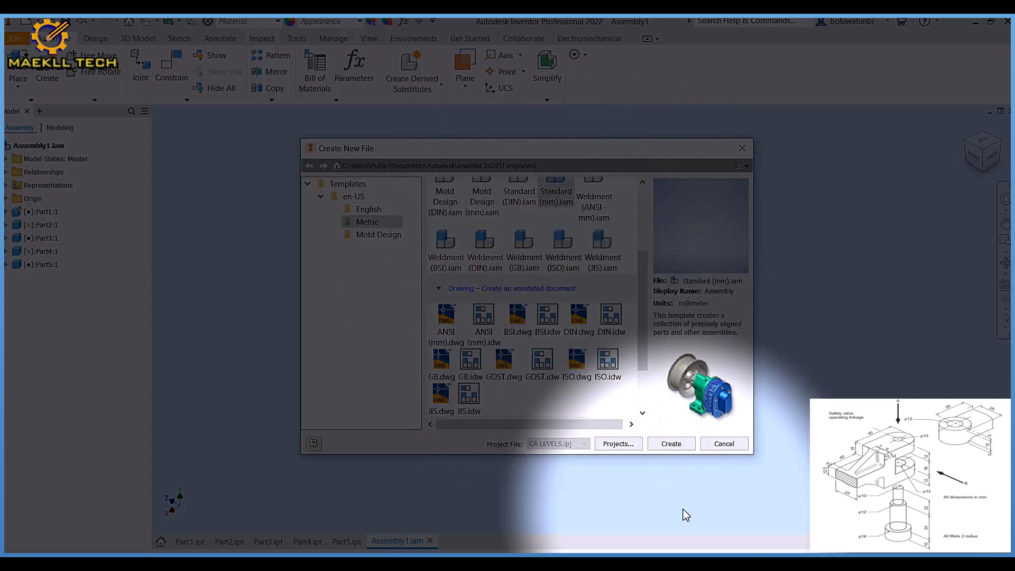
click(610, 368)
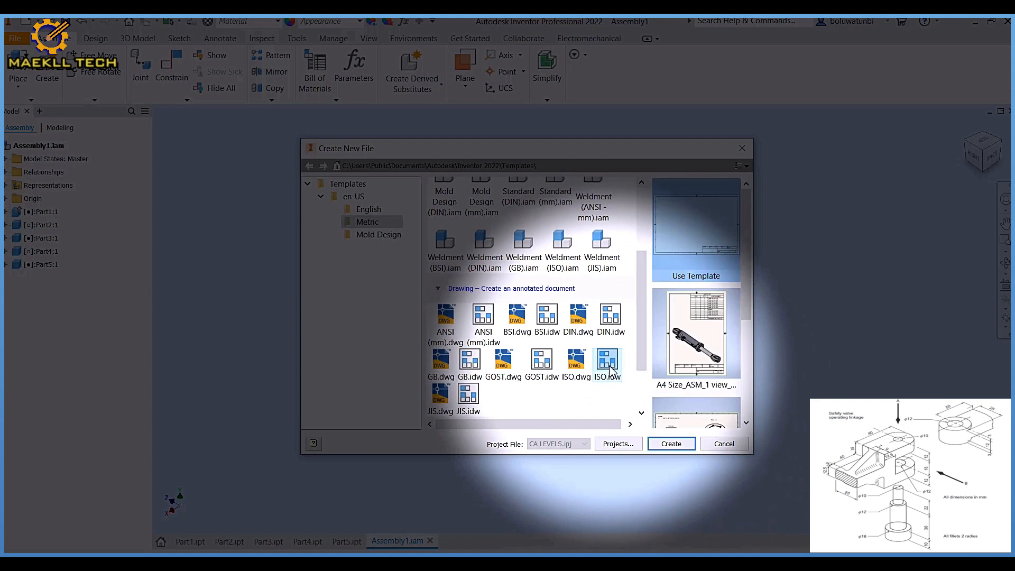
click(666, 446)
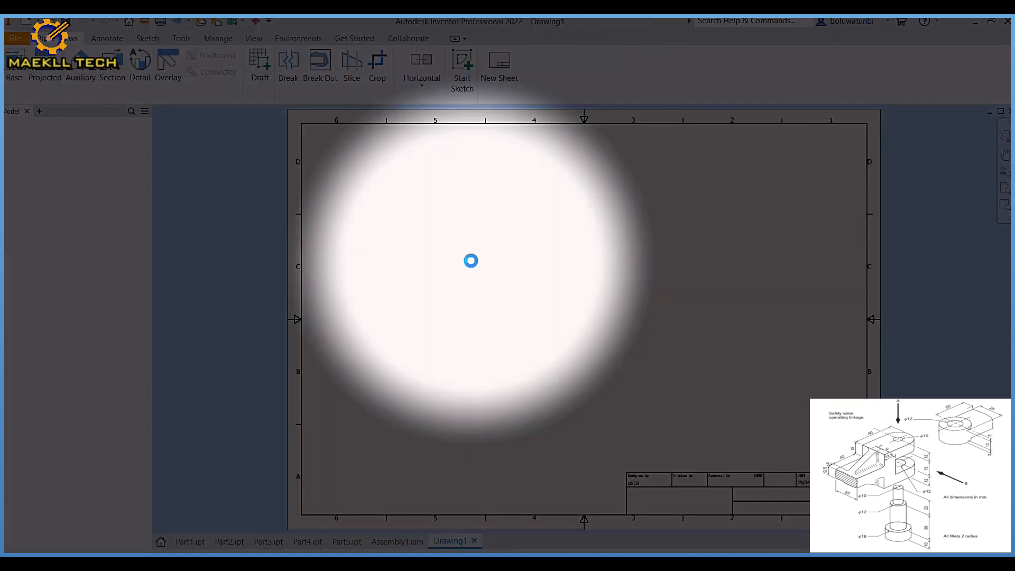
Place a left-oriented base view of Assembly1.iam in the sheet's upper left, with projected views below and beside it and an isometric view.
click(23, 70)
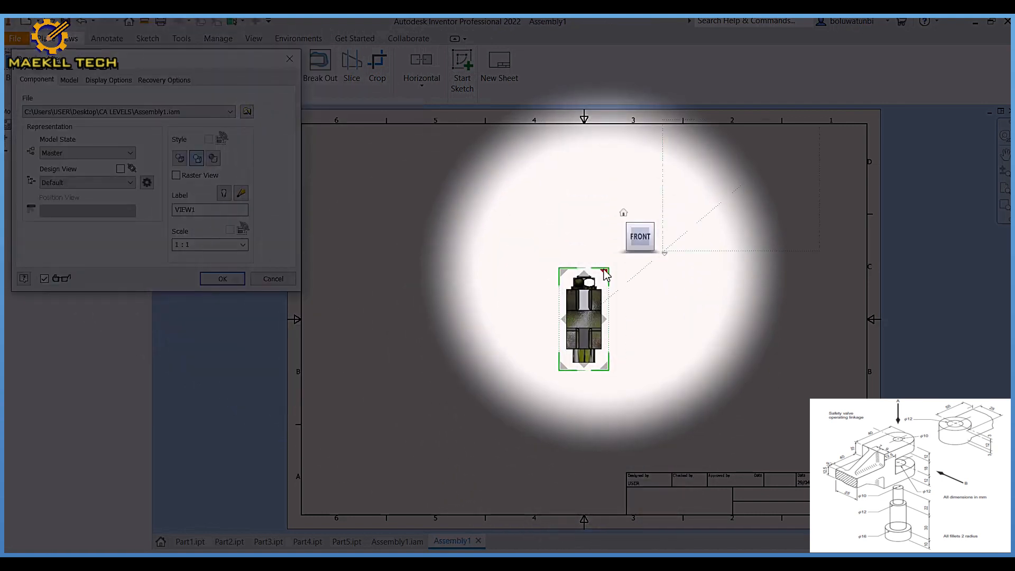
click(621, 236)
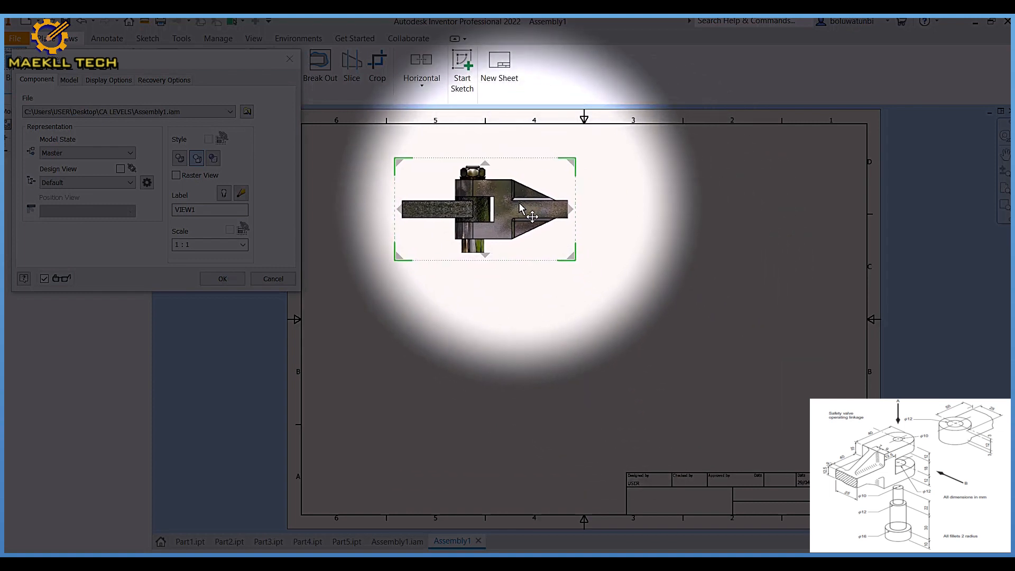
click(489, 190)
click(482, 394)
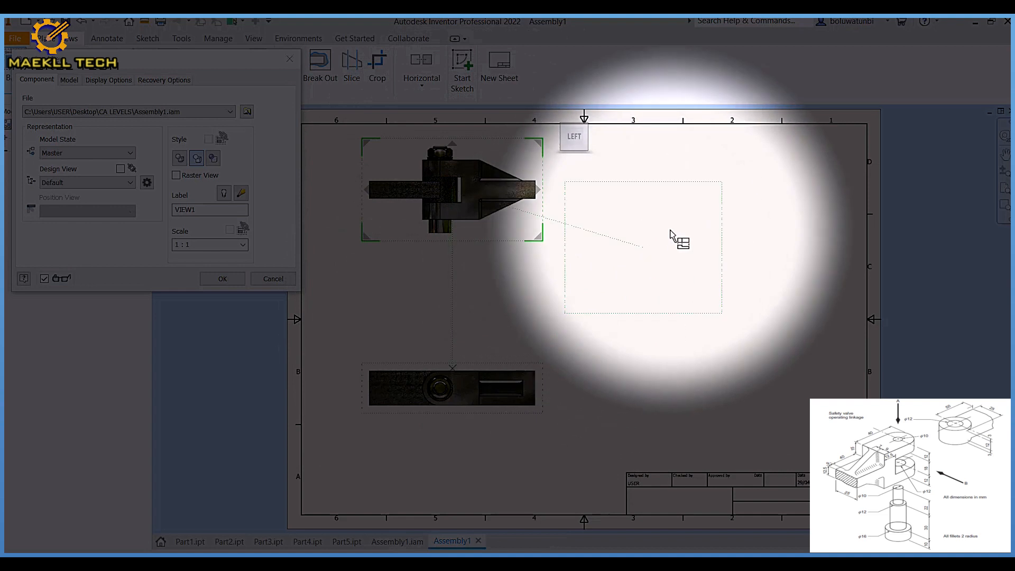
click(693, 210)
click(727, 374)
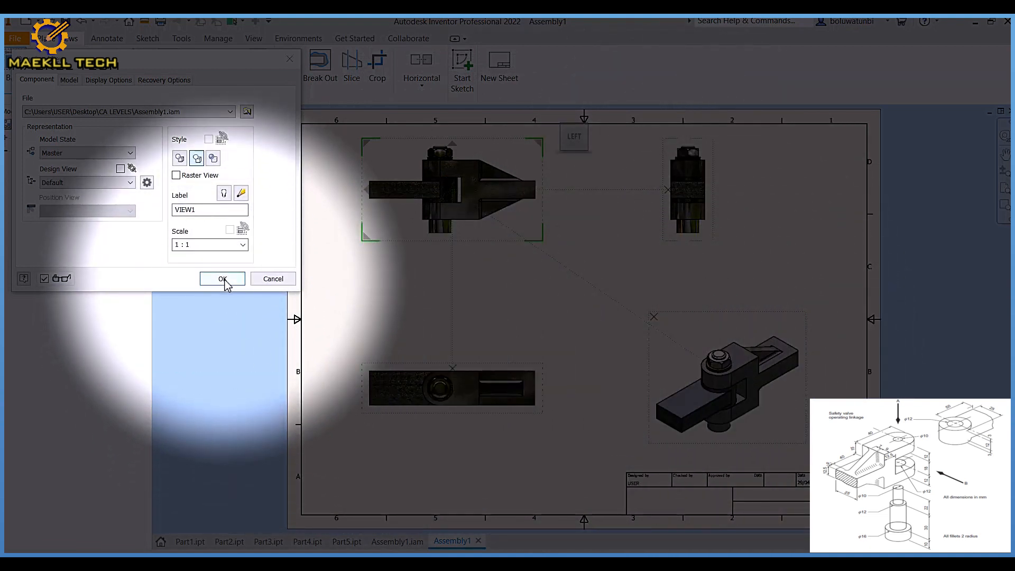
Set the view scale to 1 : .7, reposition the base and isometric views within the border, and create the views.
click(227, 246)
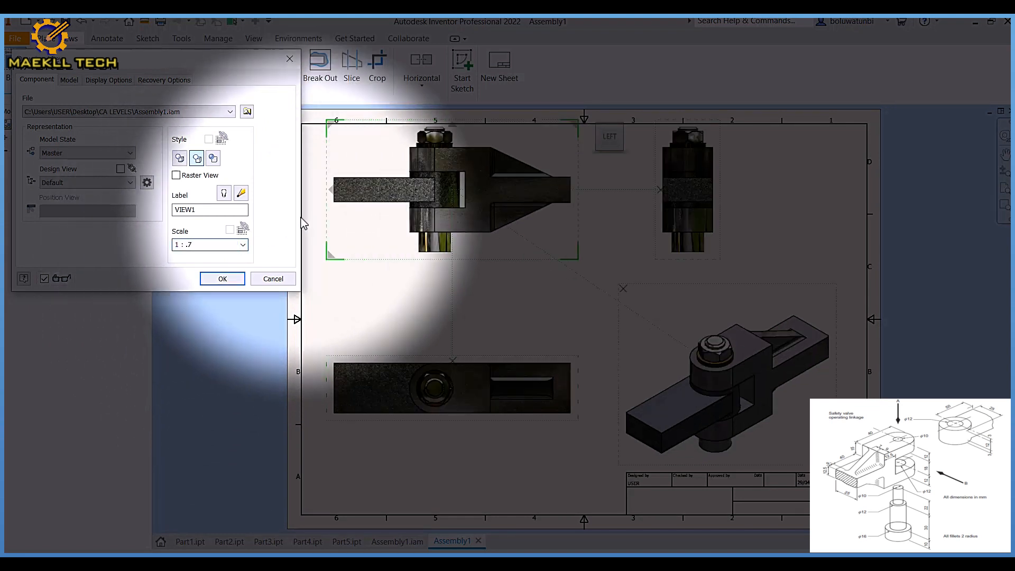
drag(438, 234, 437, 258)
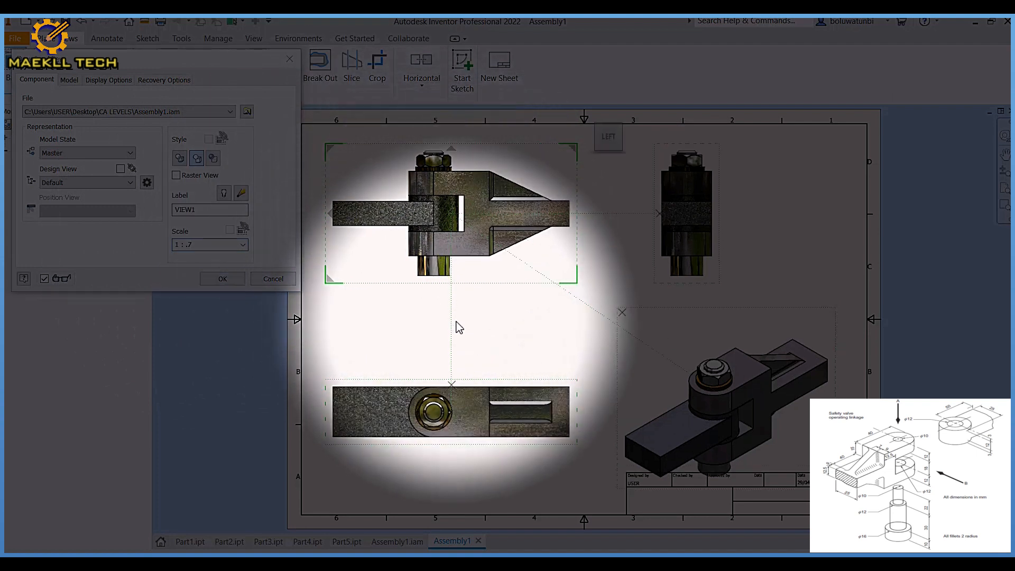
drag(712, 413, 717, 407)
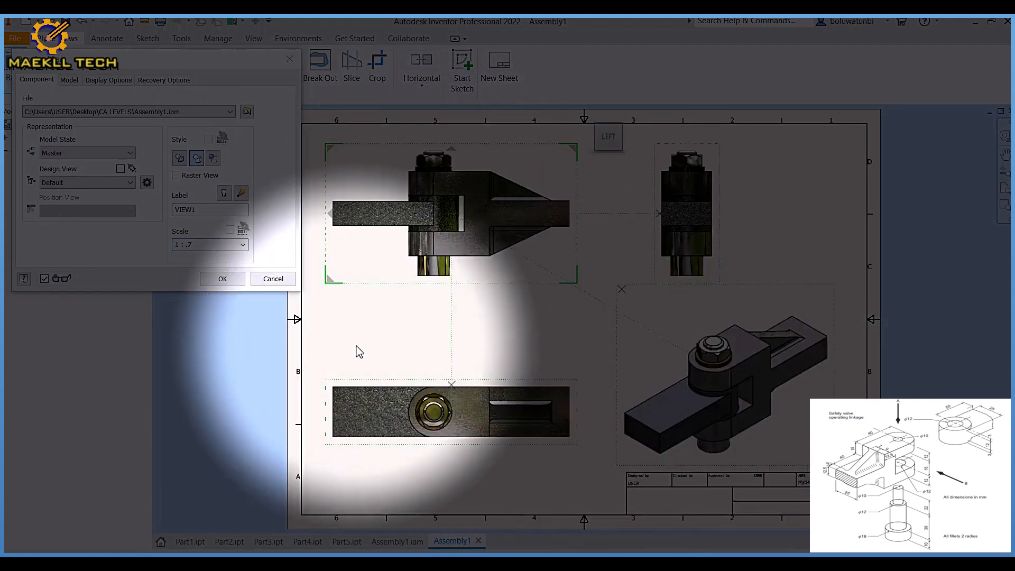
click(223, 278)
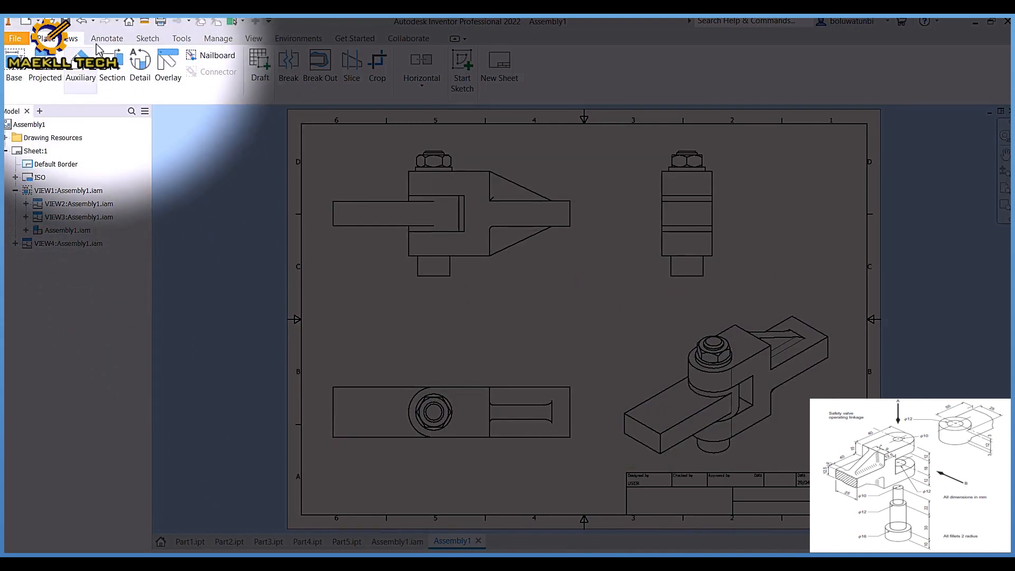
Start dimensioning the base view at the link's free end.
click(24, 74)
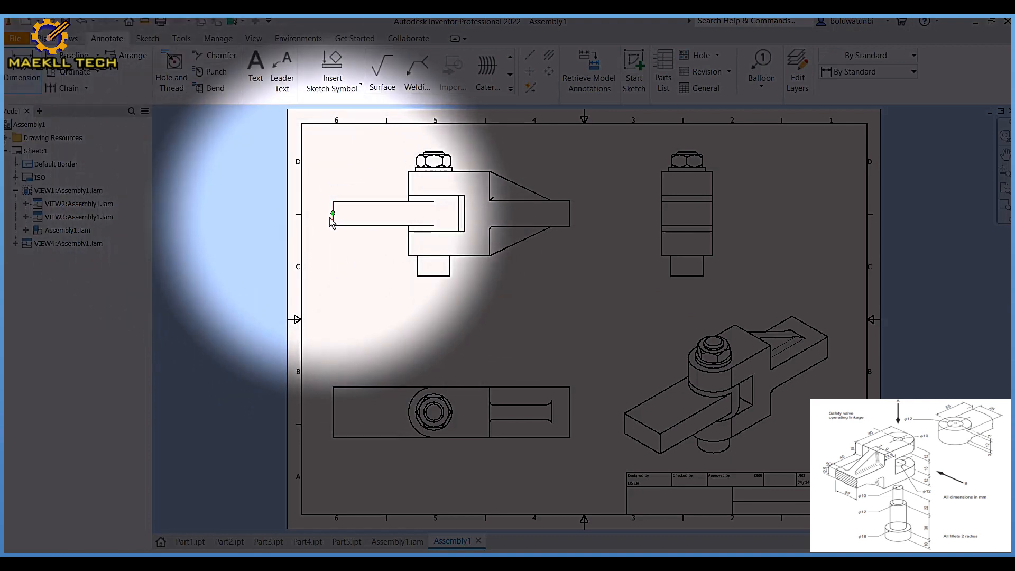
Dimension the flat bar's thickness at its free end in the front view and its width in the plan view.
click(331, 222)
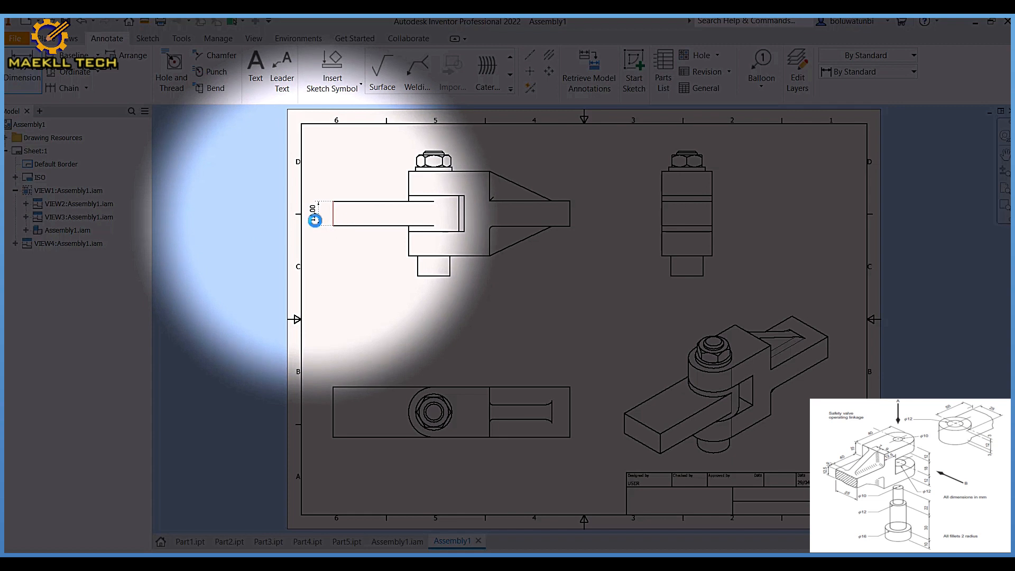
click(315, 220)
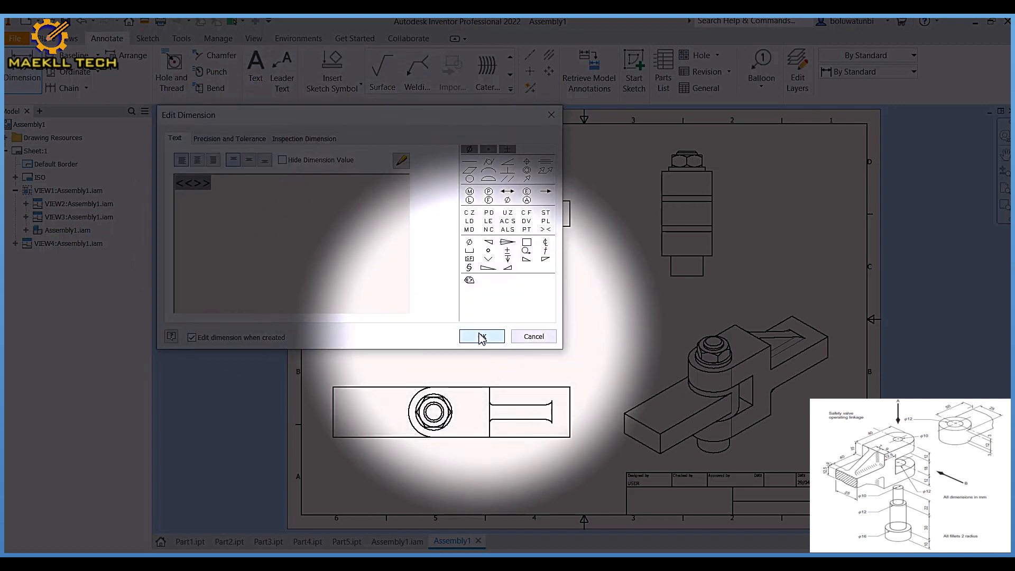
click(478, 335)
click(333, 423)
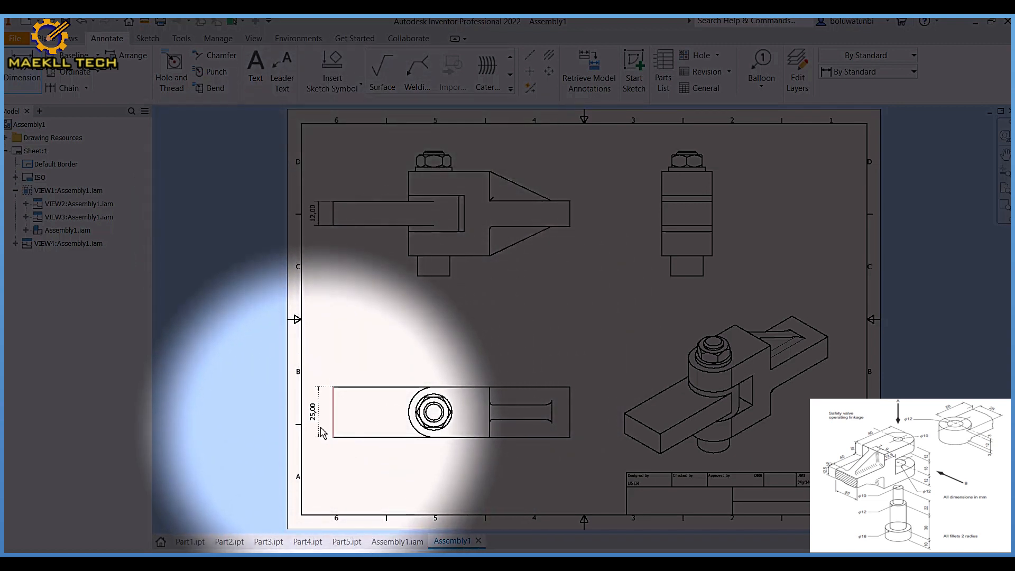
click(318, 430)
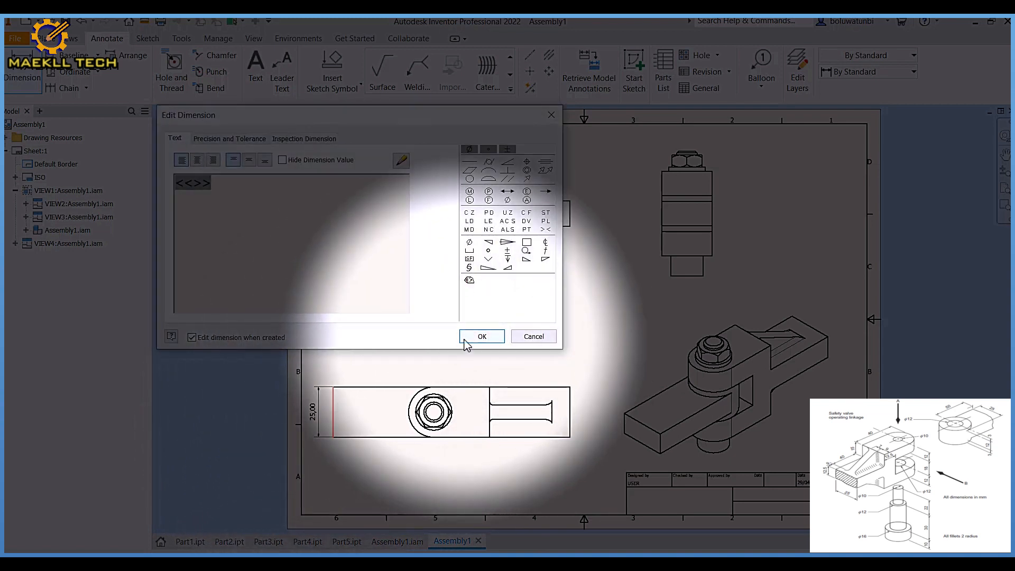
click(477, 335)
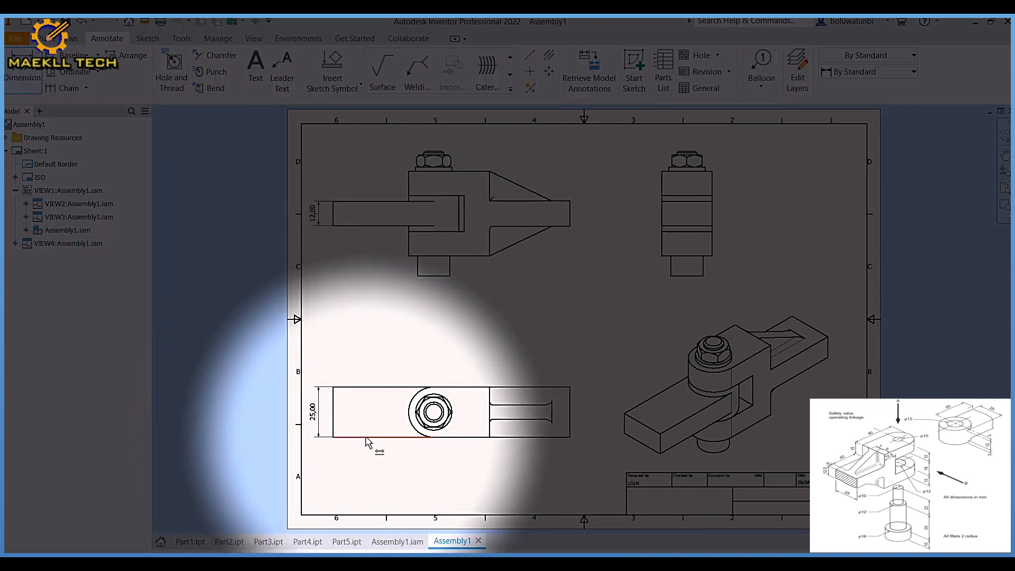
Dimension the bar's straight lower edge below the plan view and the fork's overall length from rounded end to arm end above it.
click(373, 438)
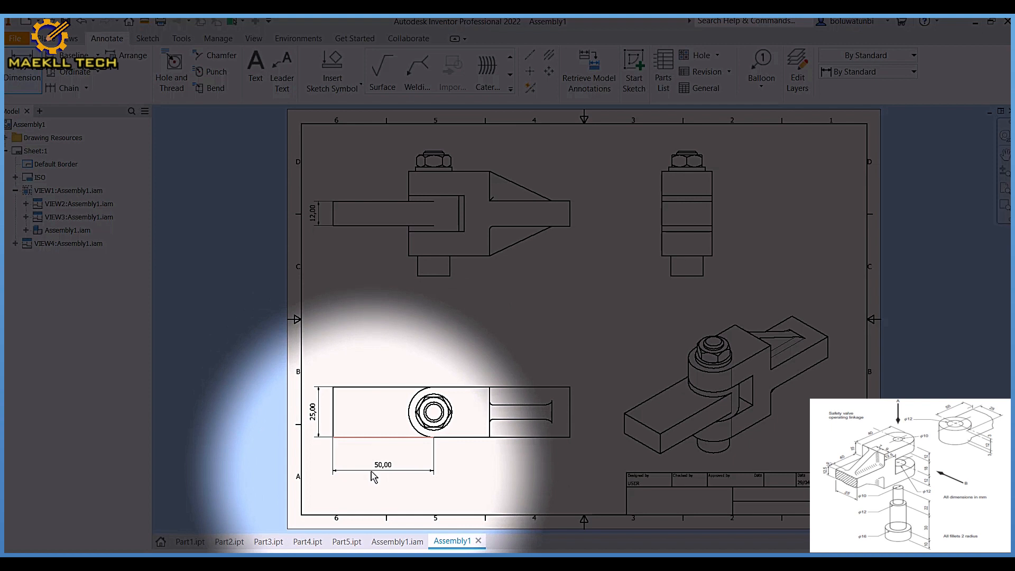
click(374, 476)
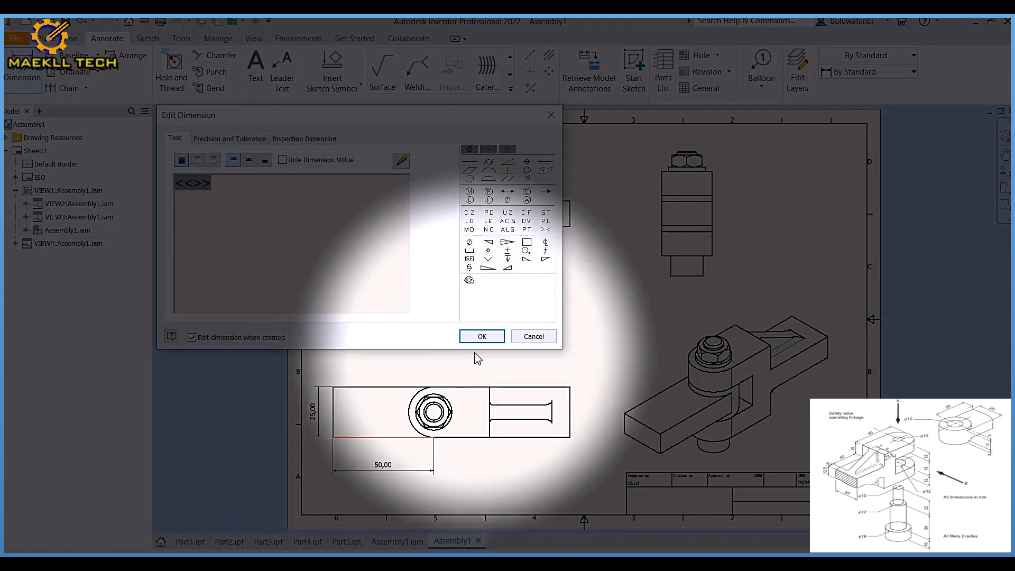
click(483, 339)
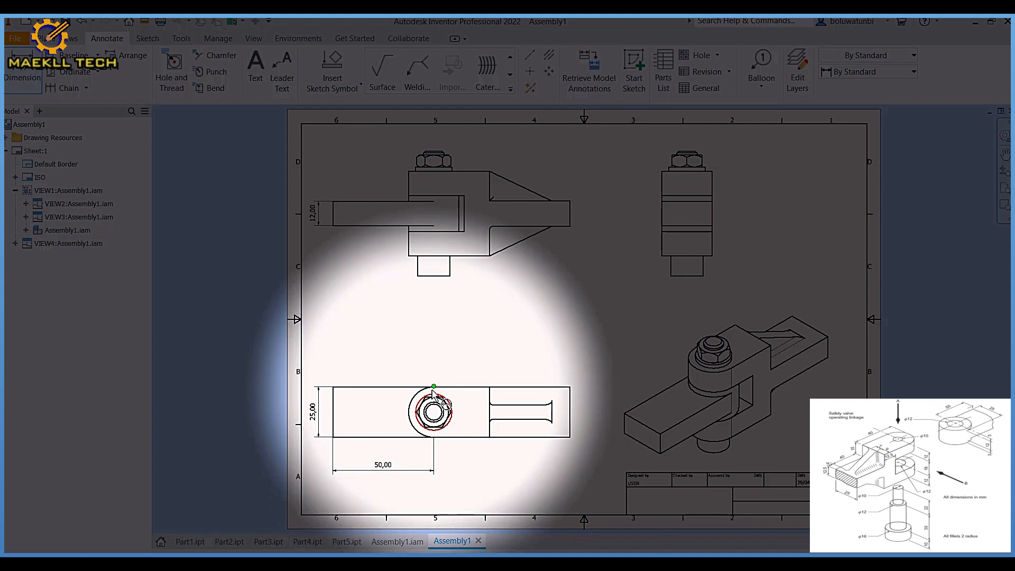
click(410, 414)
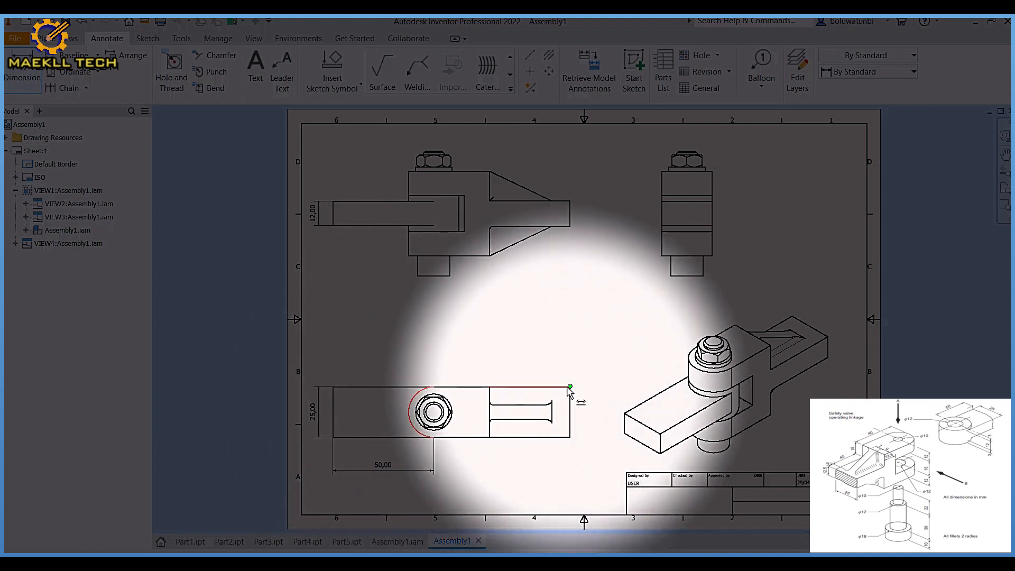
click(568, 389)
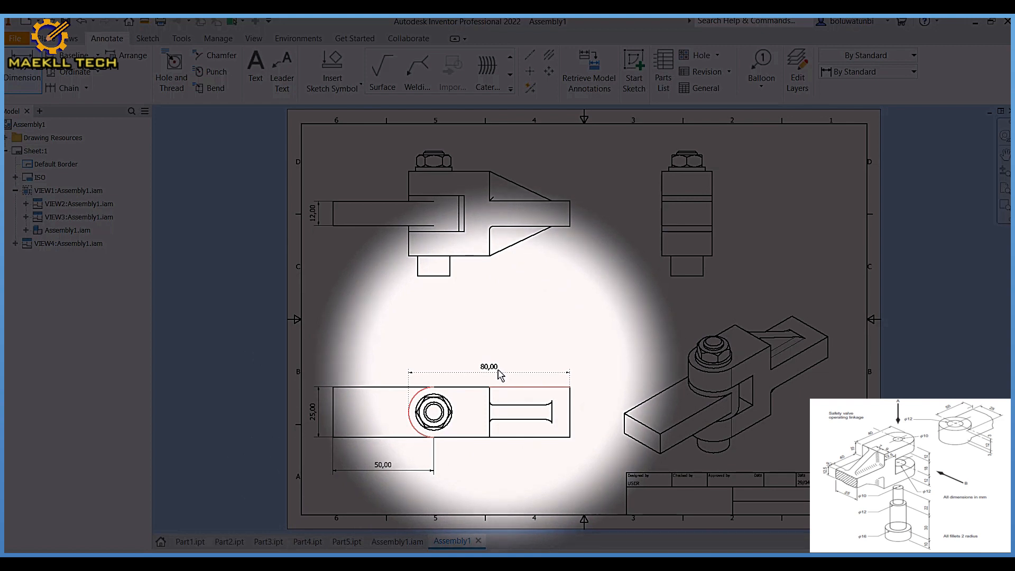
click(500, 375)
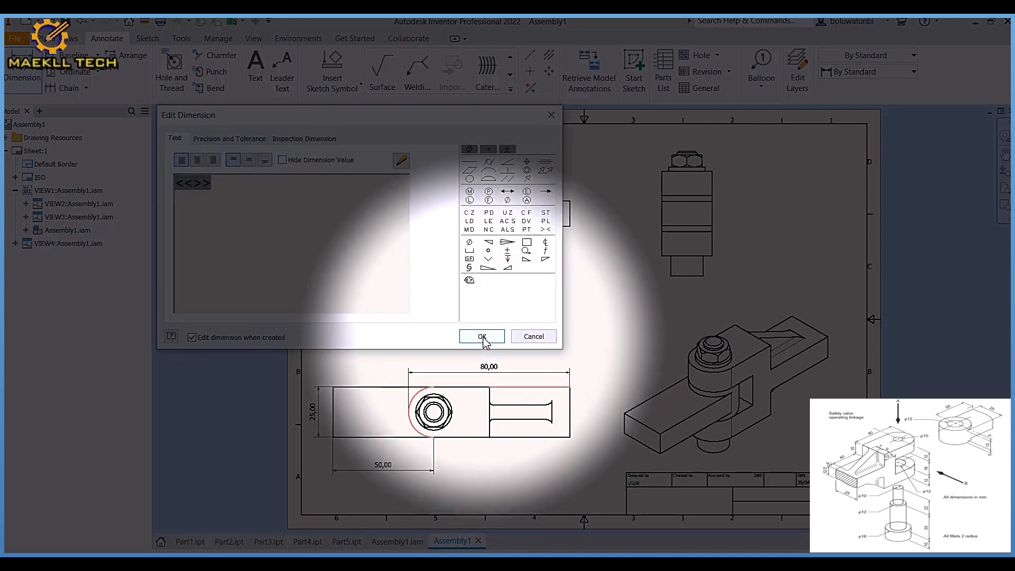
click(483, 336)
Dimension the fork arm's length below the plan view and the rib's thickness beside the arm's end.
click(537, 438)
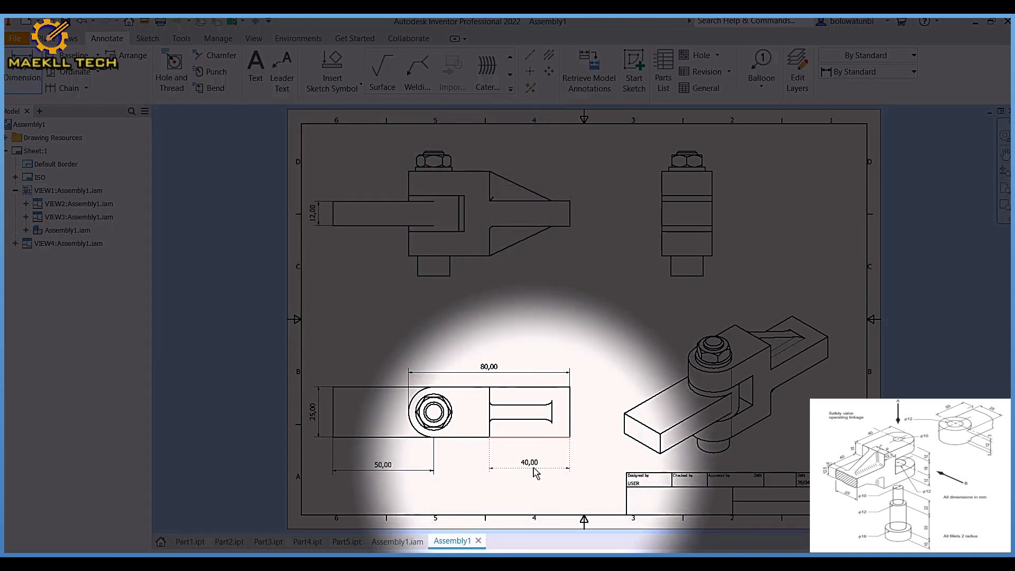
click(445, 472)
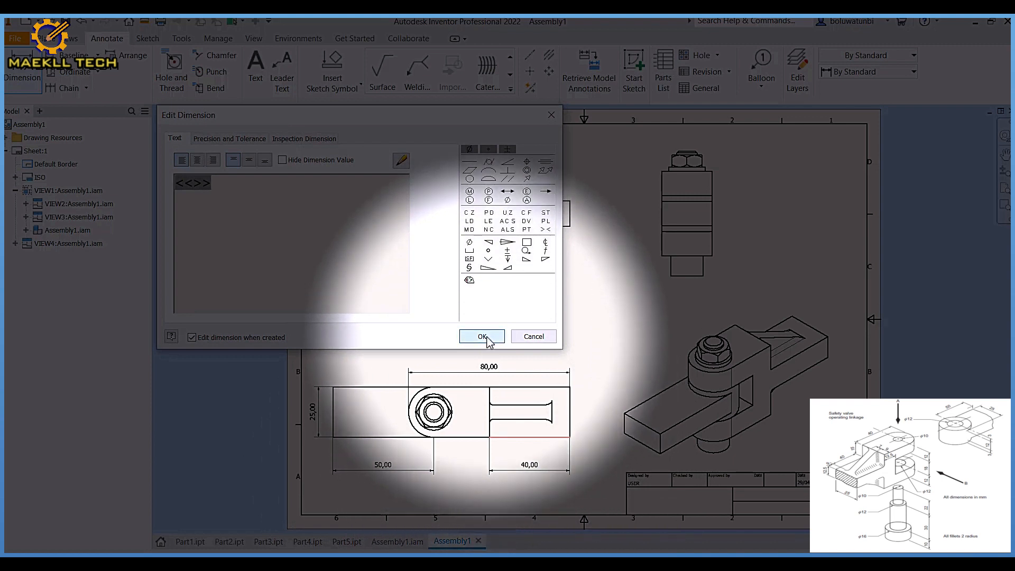
click(483, 335)
click(540, 405)
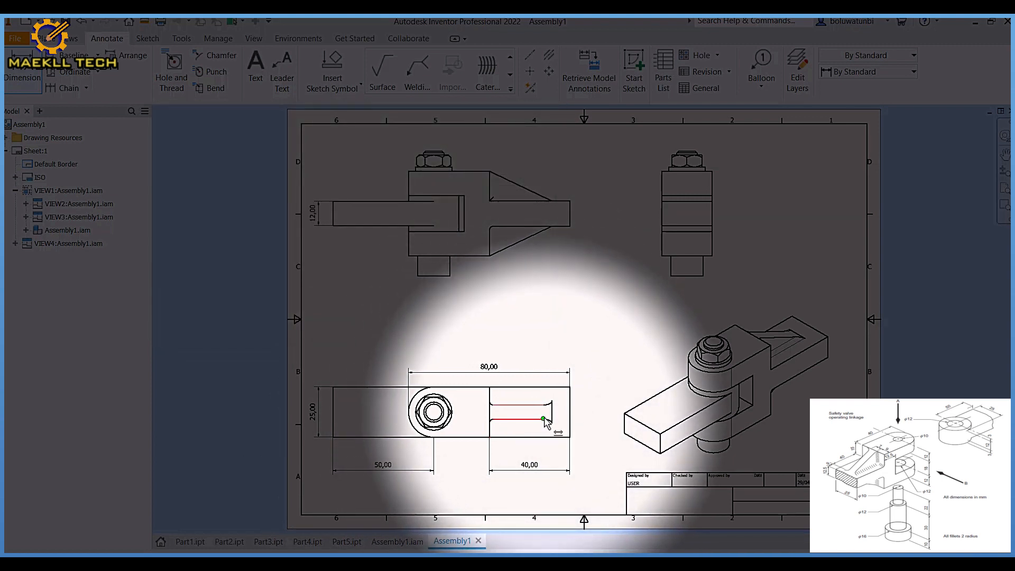
click(544, 421)
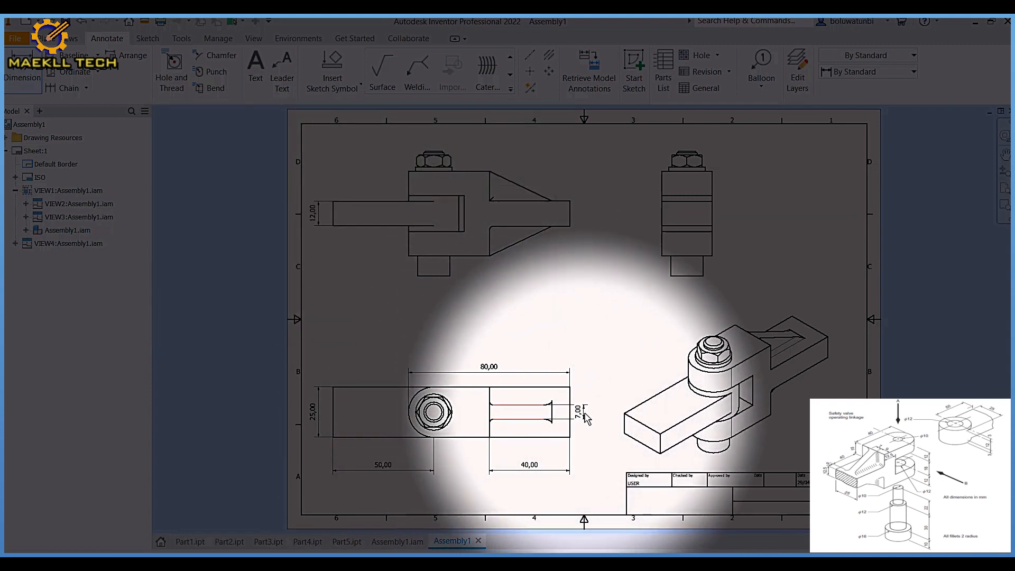
click(587, 418)
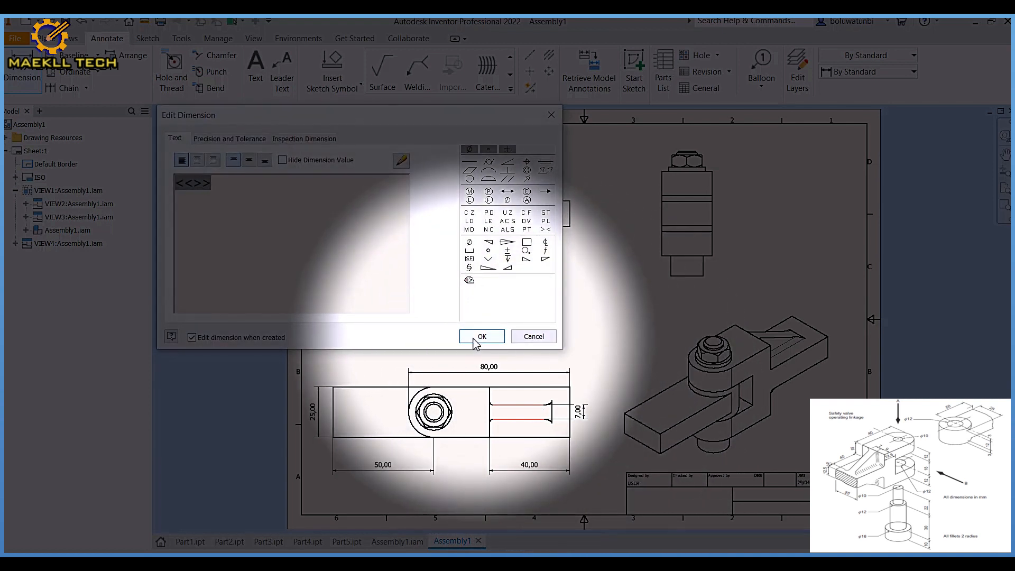
click(480, 337)
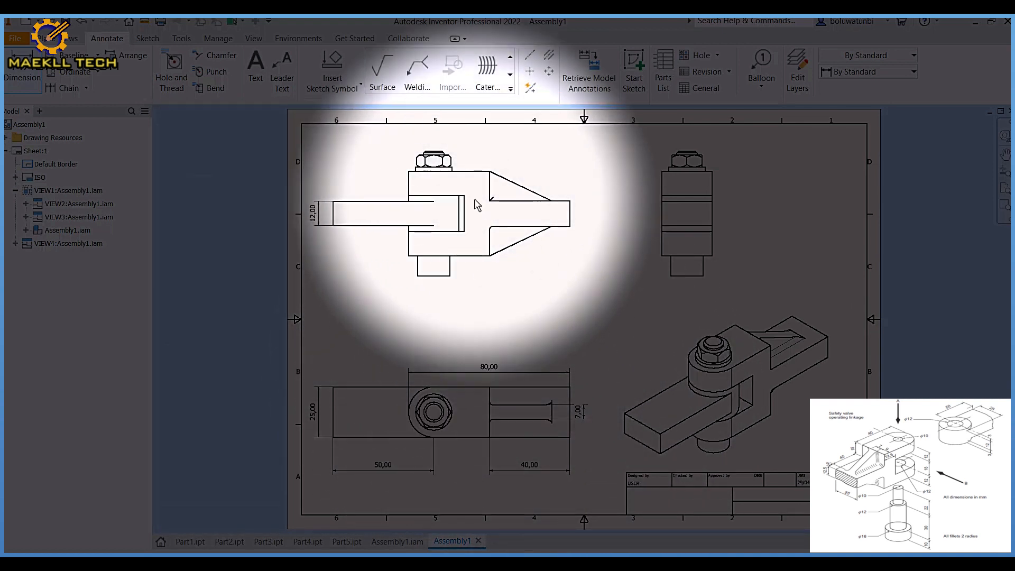
Add a diameter dimension for the pin head below the front view.
click(443, 281)
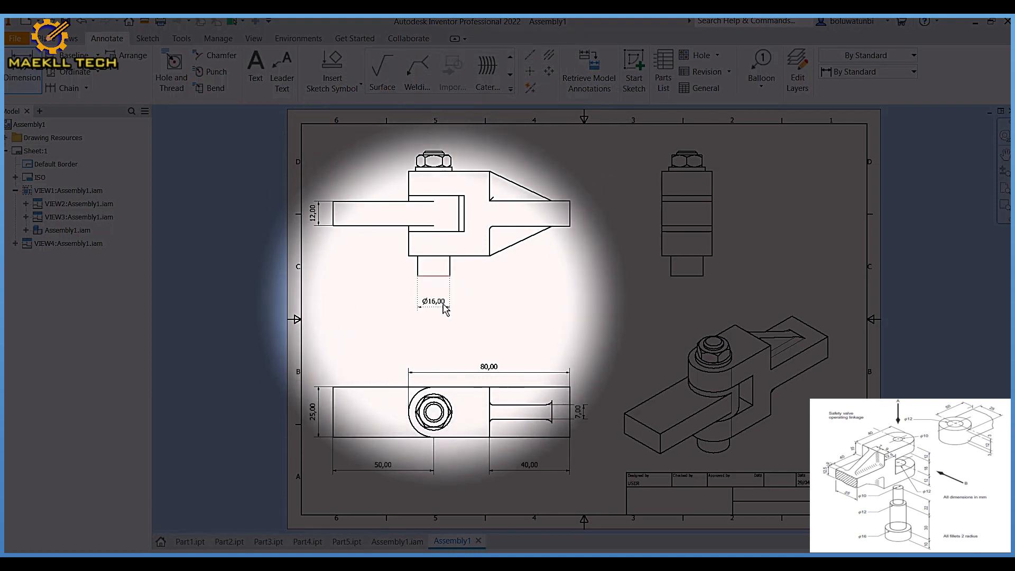
click(444, 309)
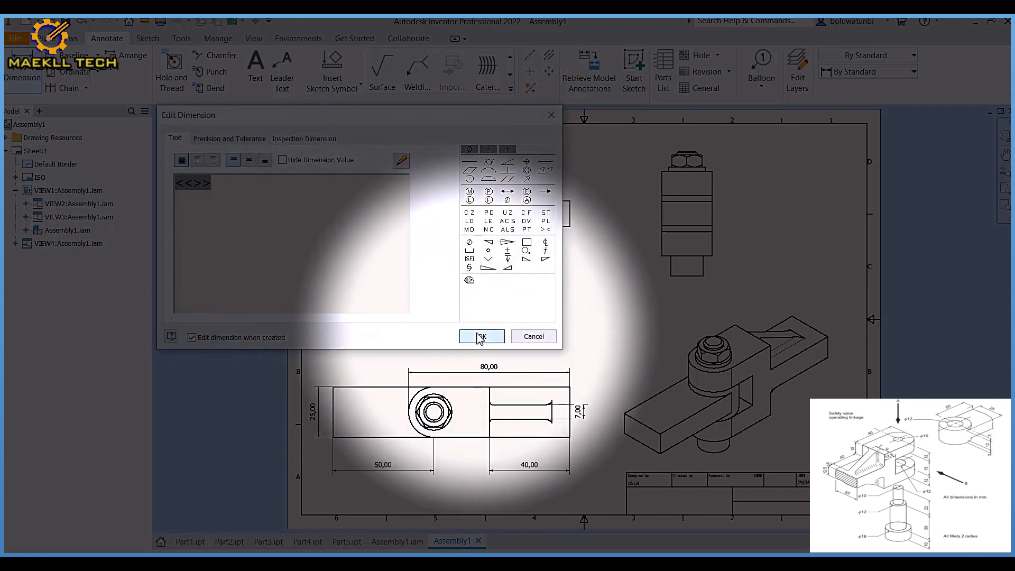
click(480, 337)
Dimension the fork arm's end thickness and the short flat length between rib and arm end in the front view.
click(572, 225)
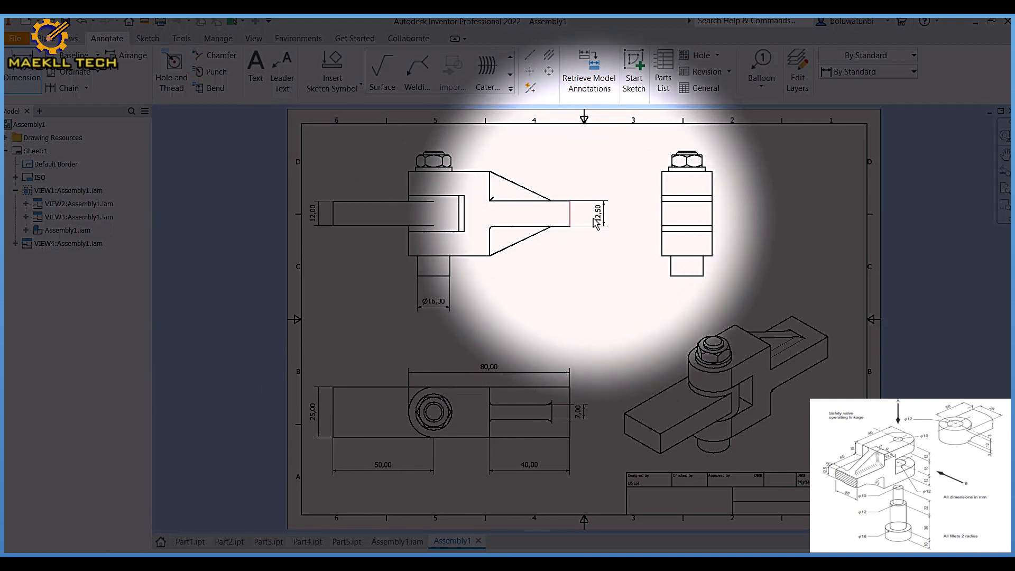
click(600, 214)
click(495, 337)
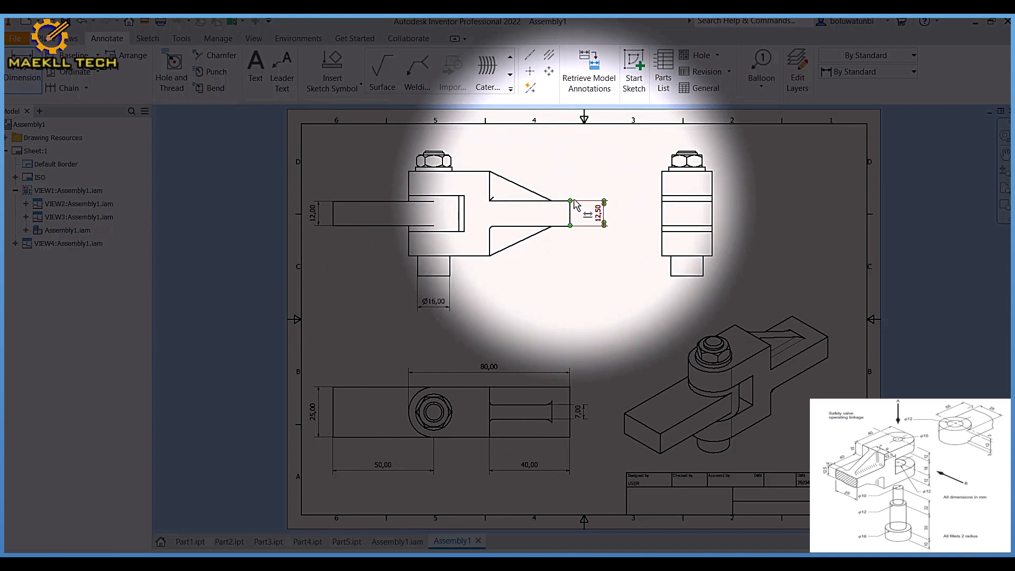
click(553, 204)
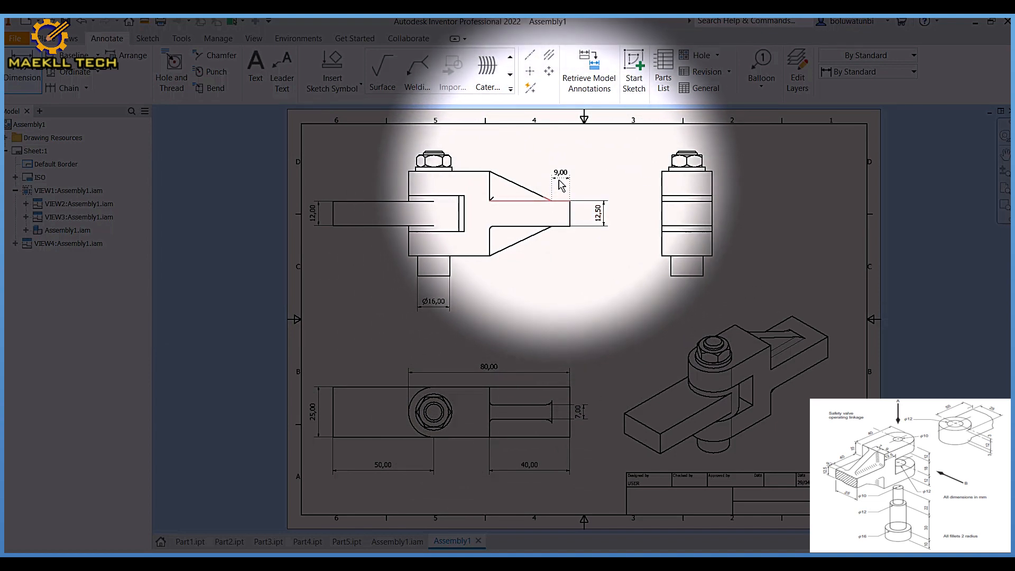
click(563, 159)
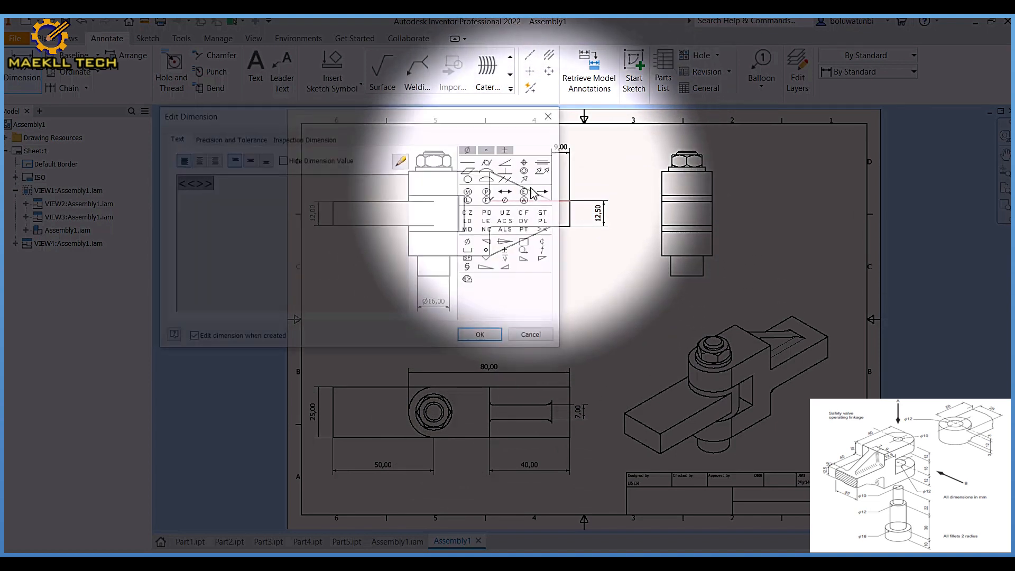
click(482, 338)
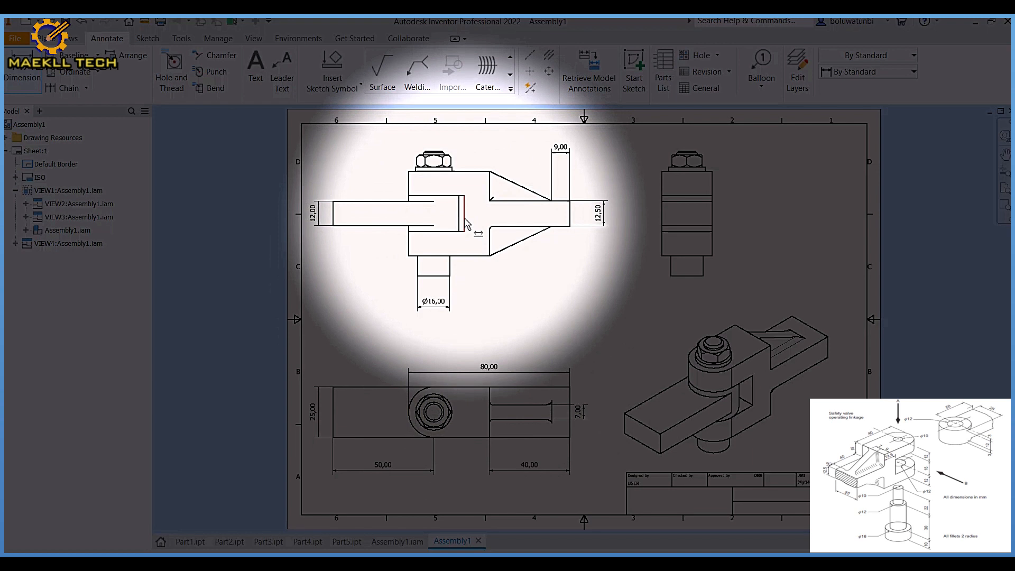
Dimension the horizontal distance from the fork slot's inner end to the shoulder where the rib starts, above the front view.
click(465, 222)
click(489, 190)
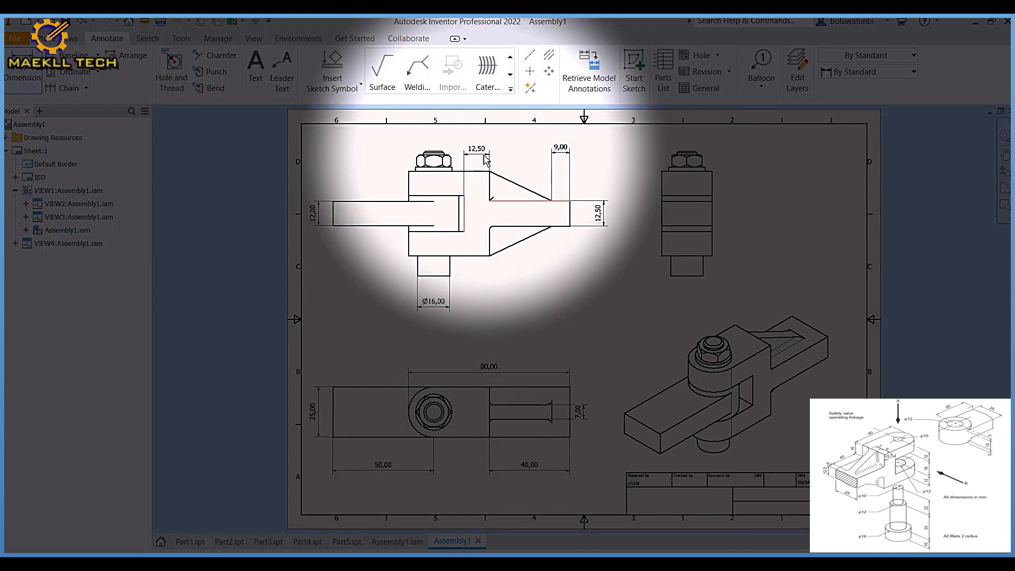
click(486, 158)
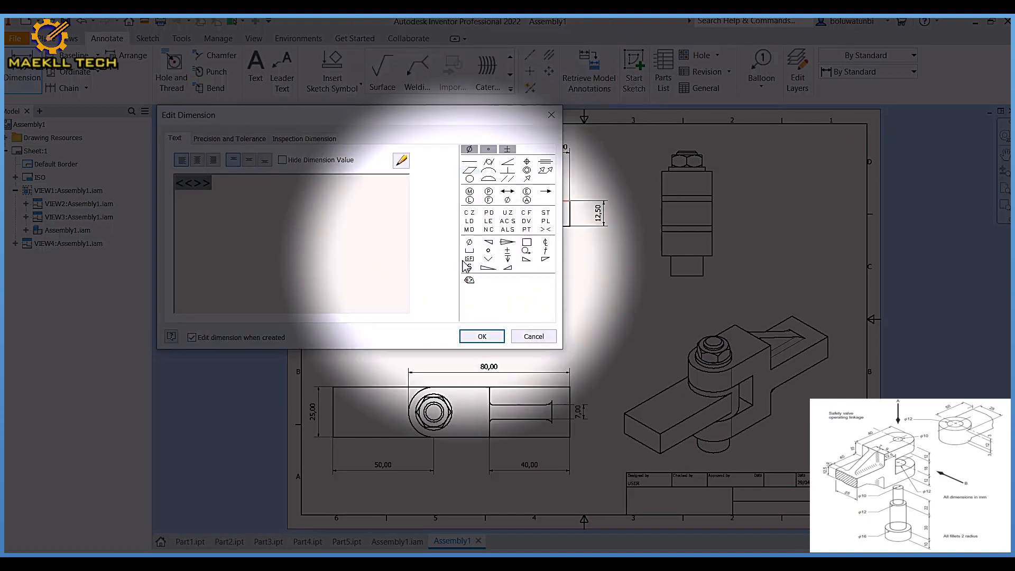
click(481, 336)
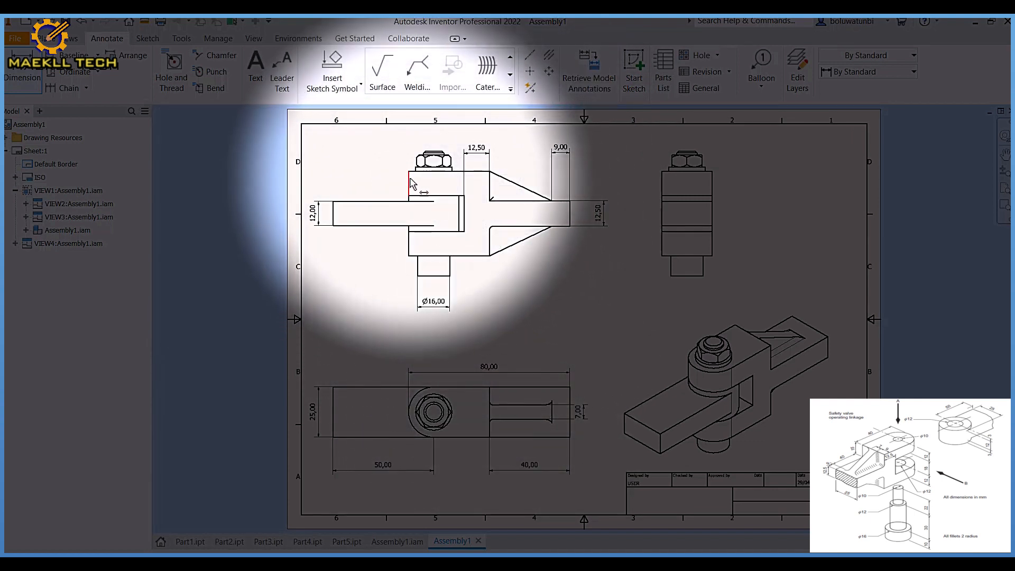
Add a diameter dimension for the washer under the nut, placed above the front view.
scroll(418, 175, up, 5)
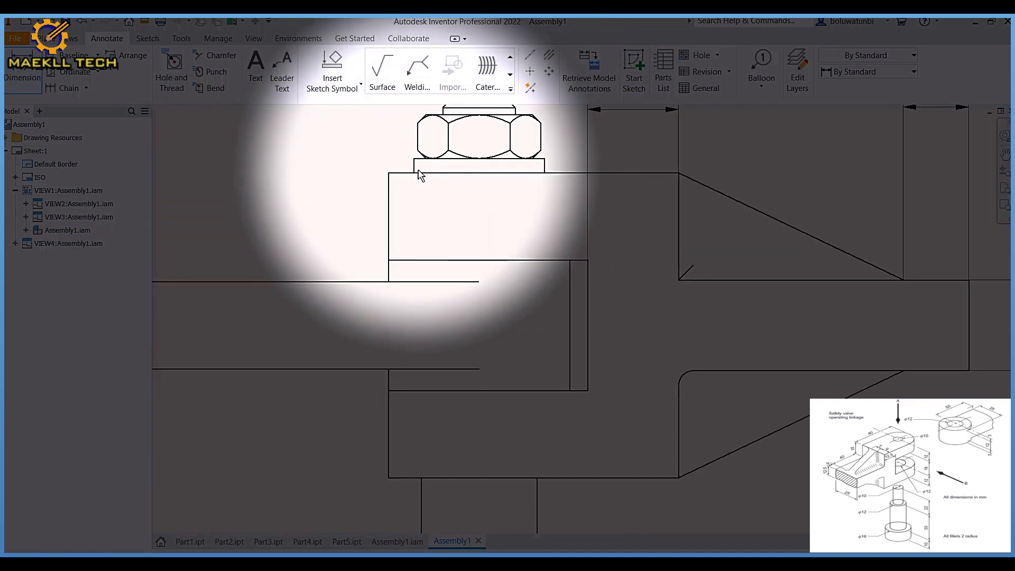
click(426, 166)
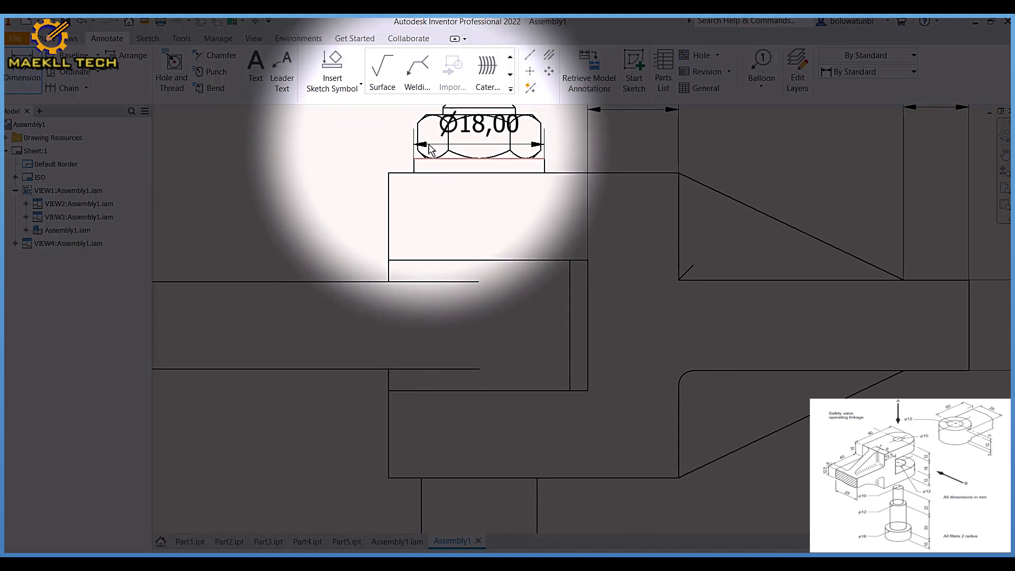
scroll(431, 137, down, 5)
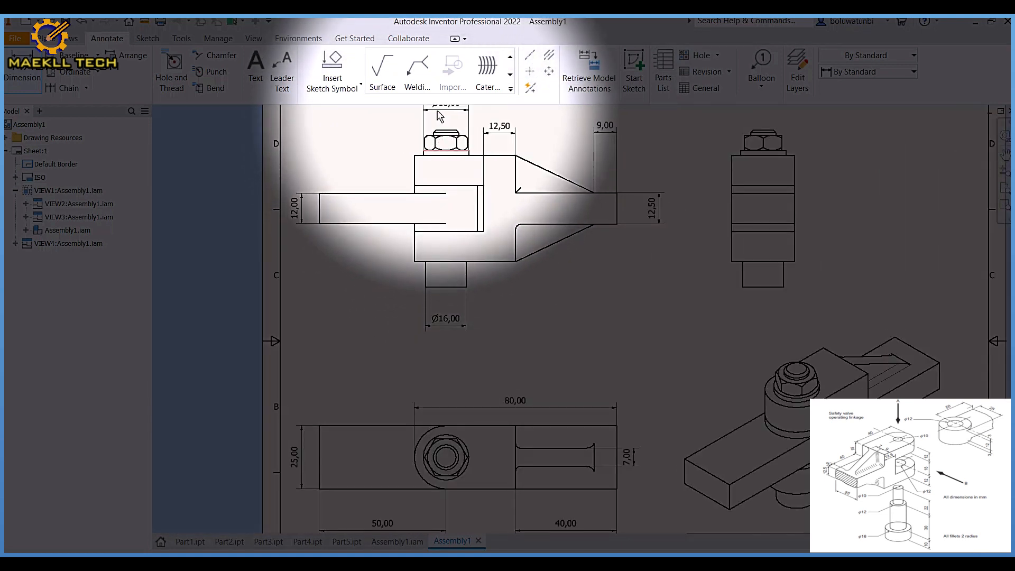
click(440, 118)
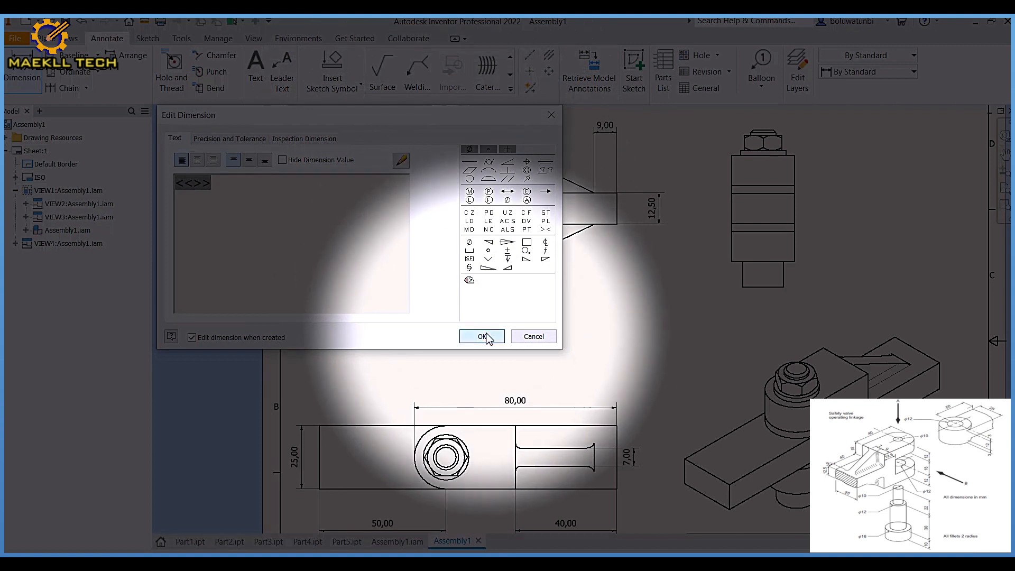
click(483, 335)
Add a diameter dimension for the pin's threaded end above the nut, placed just below the washer's diameter dimension.
scroll(460, 217, up, 3)
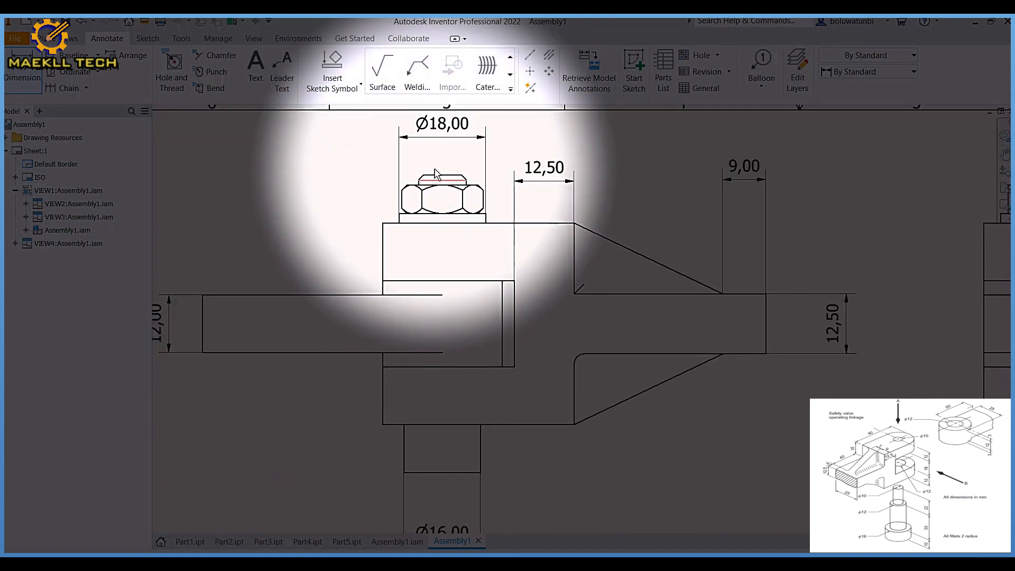
click(434, 181)
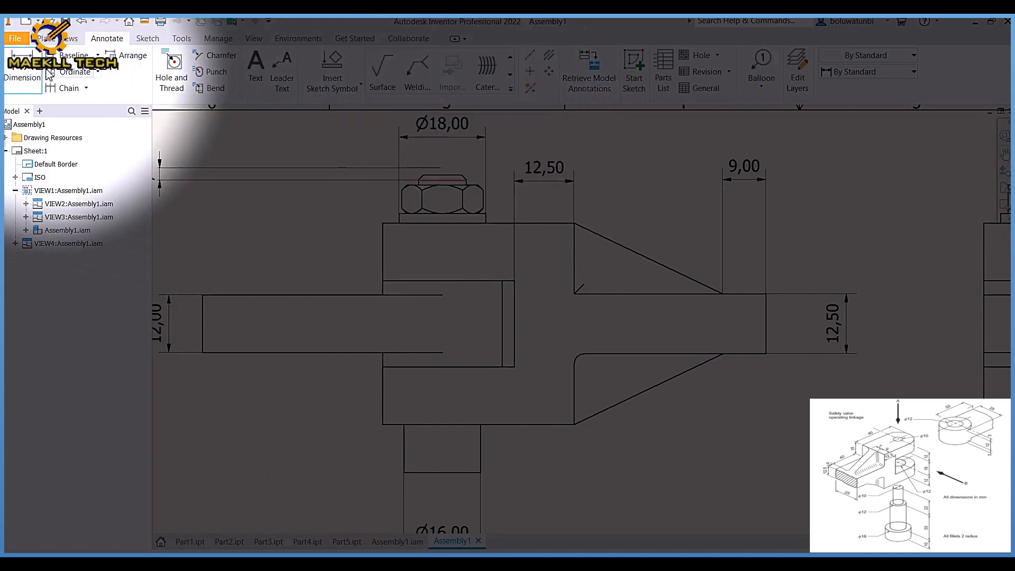
click(434, 181)
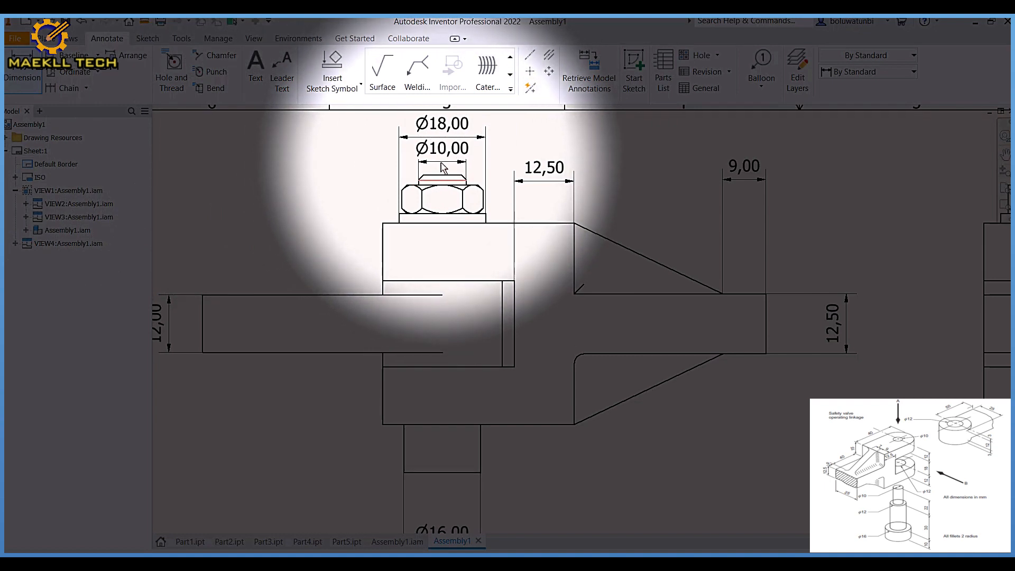
click(443, 168)
click(477, 335)
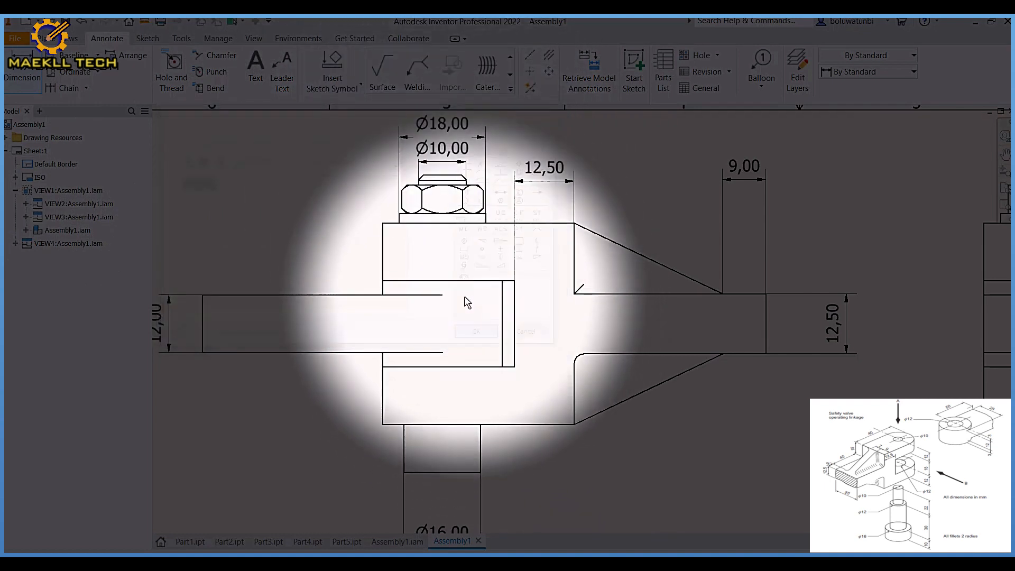
Dimension the thicknesses of the fork's upper and lower lugs beside the link thickness dimension in the front view.
scroll(467, 302, up, 4)
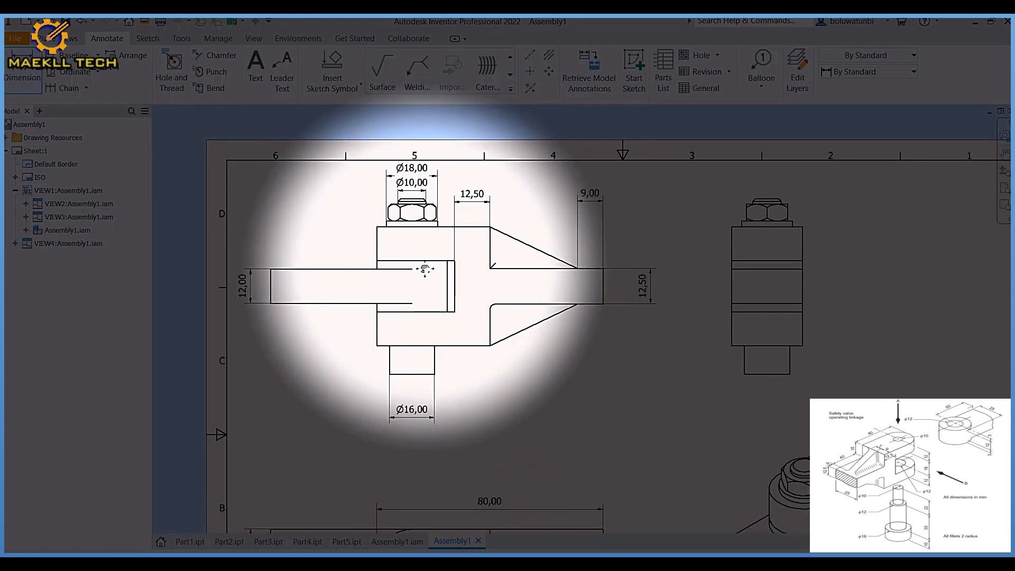
middle_drag(428, 268, 432, 268)
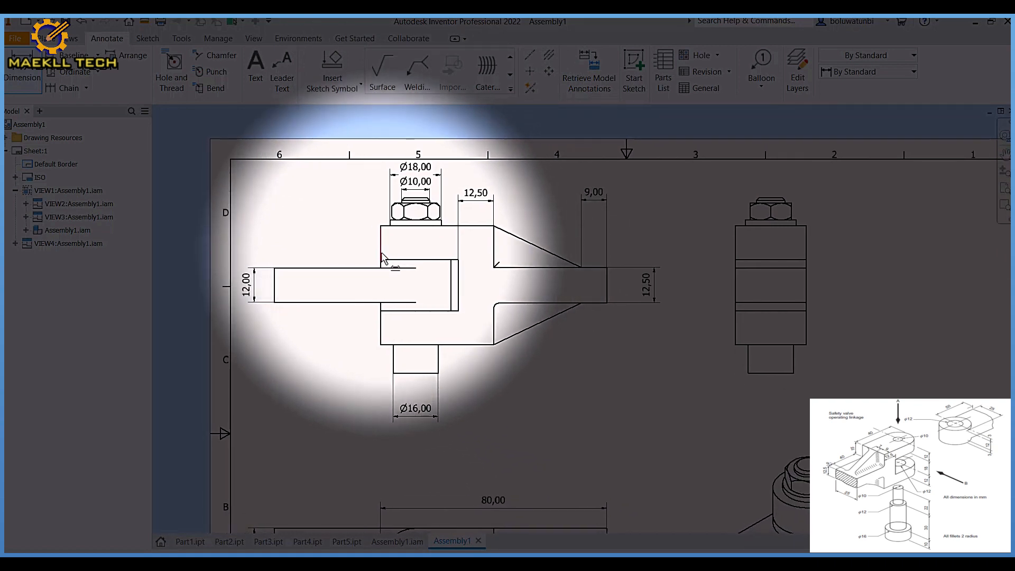
click(382, 257)
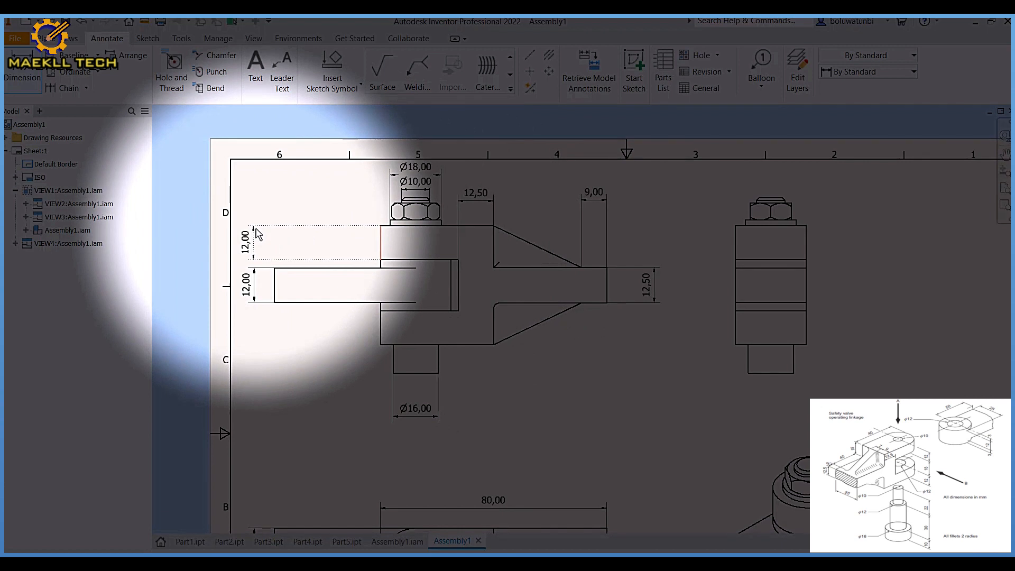
click(258, 234)
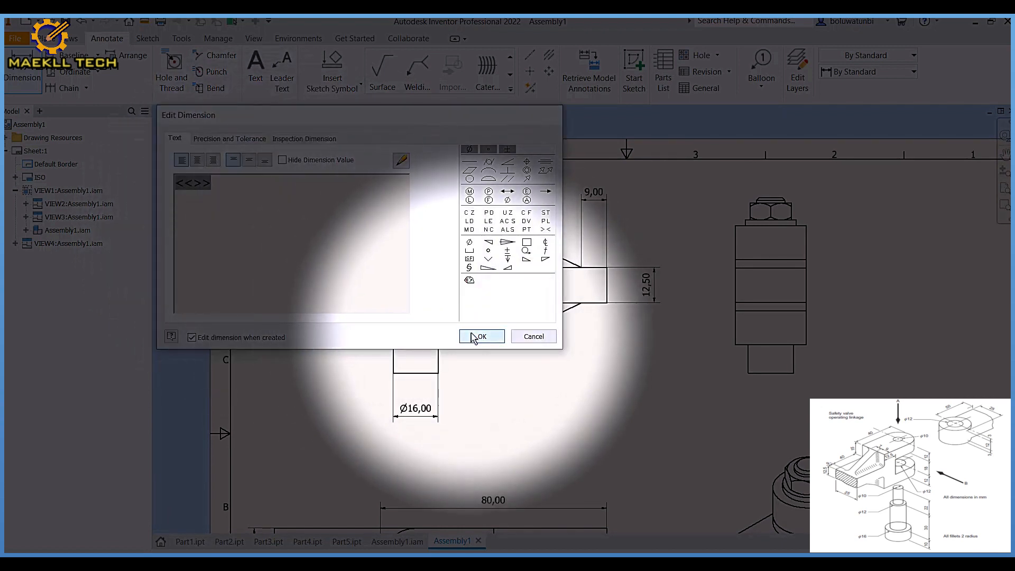
click(478, 337)
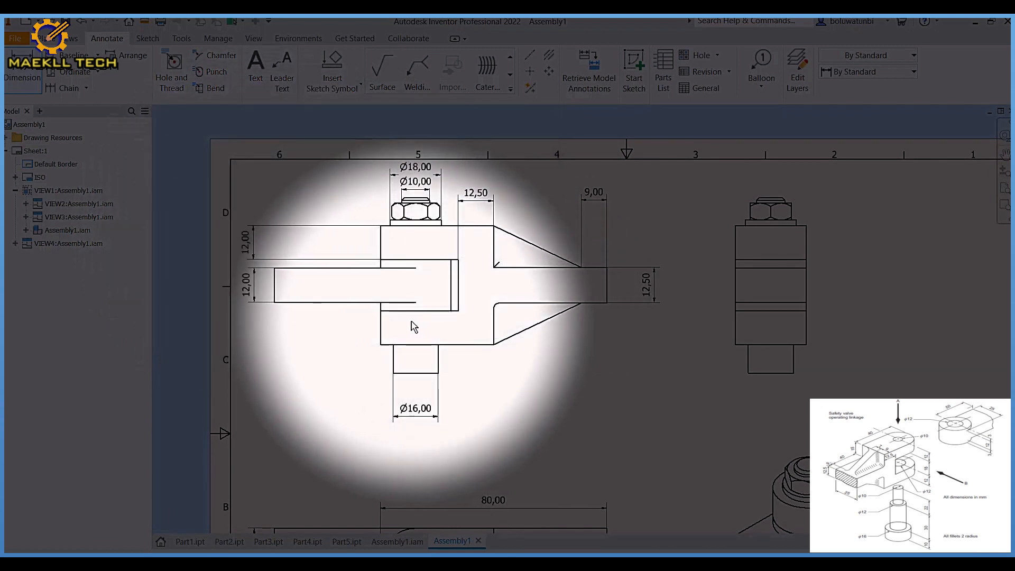
click(380, 341)
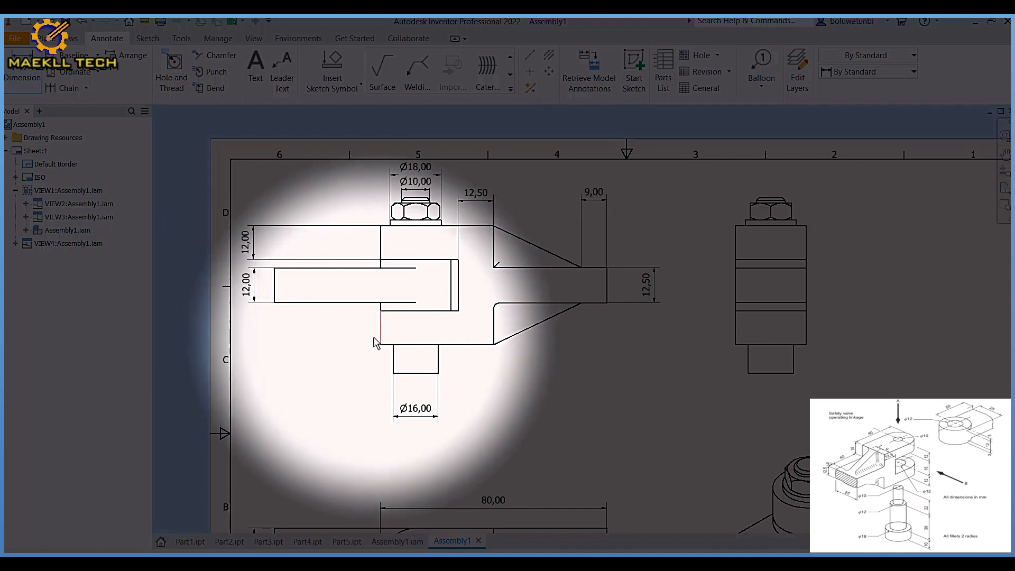
click(260, 346)
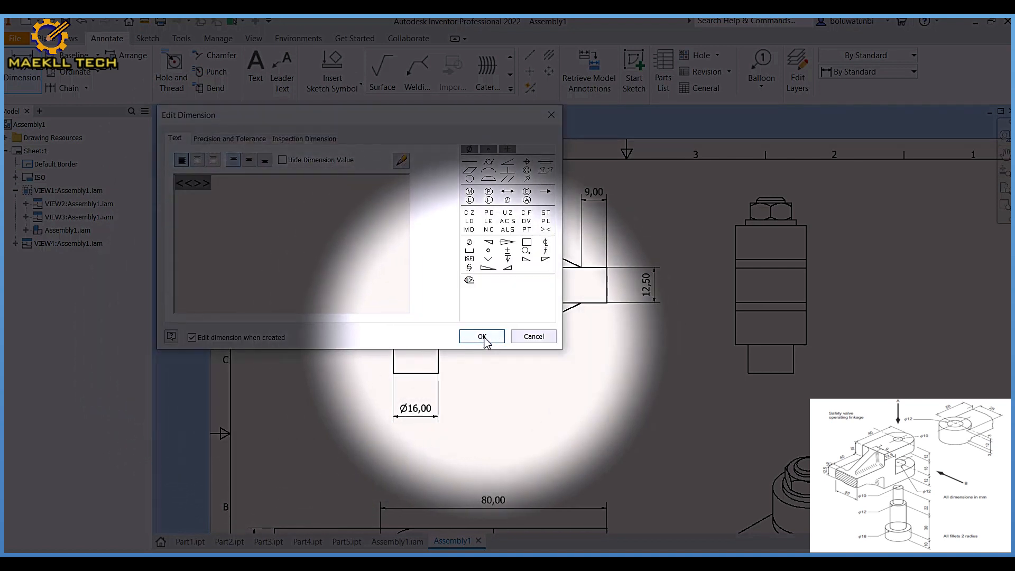
click(485, 335)
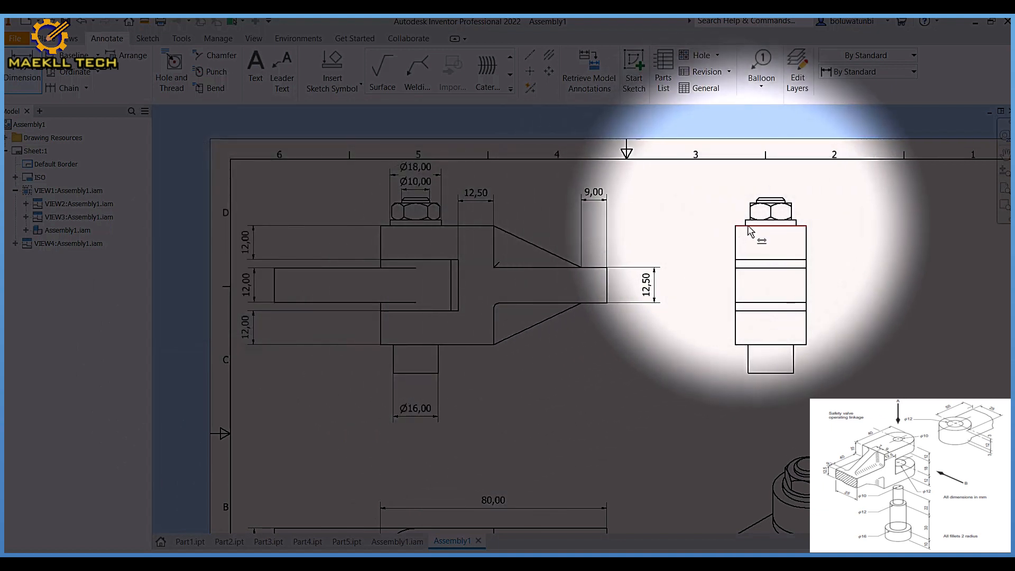
Dimension the fork's overall height between its upper and lower faces in the side view, excluding the nut and pin head.
click(806, 227)
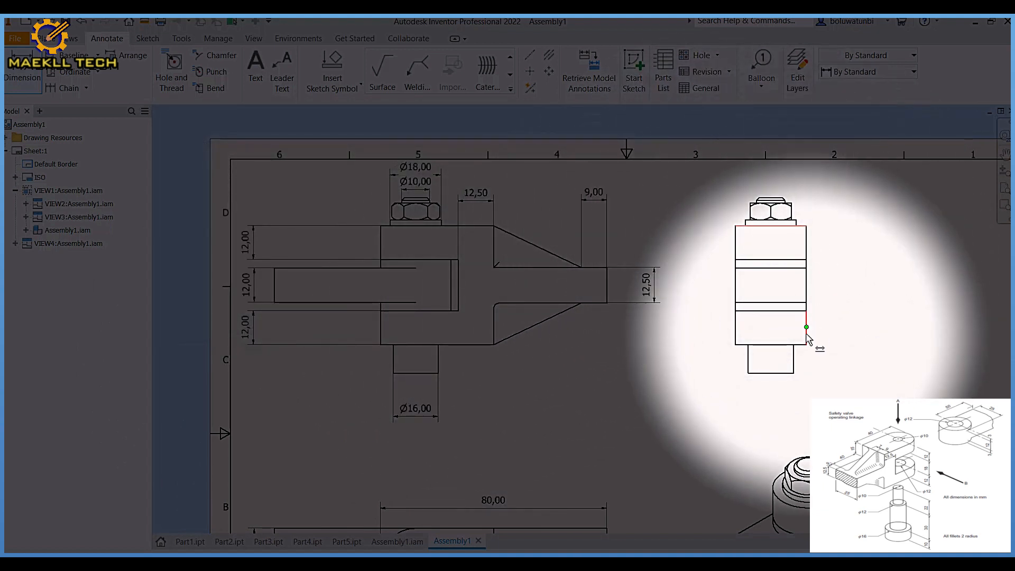
click(807, 345)
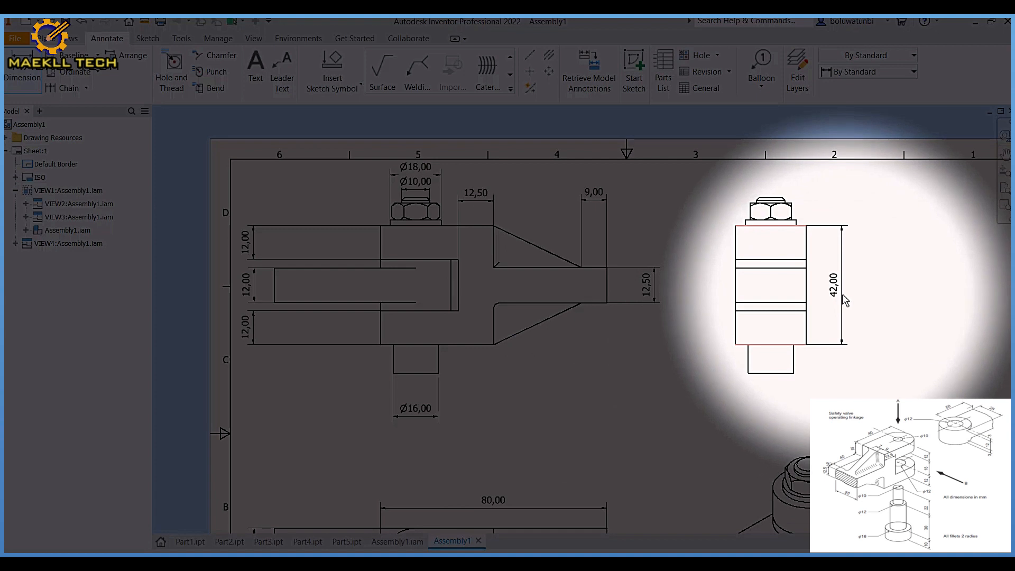
click(845, 300)
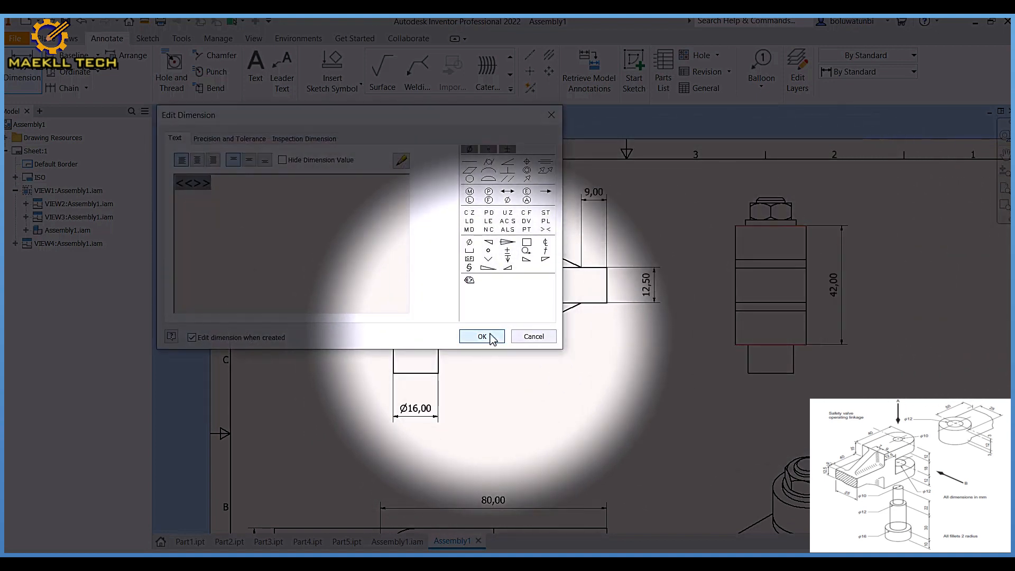
click(482, 337)
Set the Default (ISO) dimension style to a period decimal marker with linear and angular precision of 0.
key(Home)
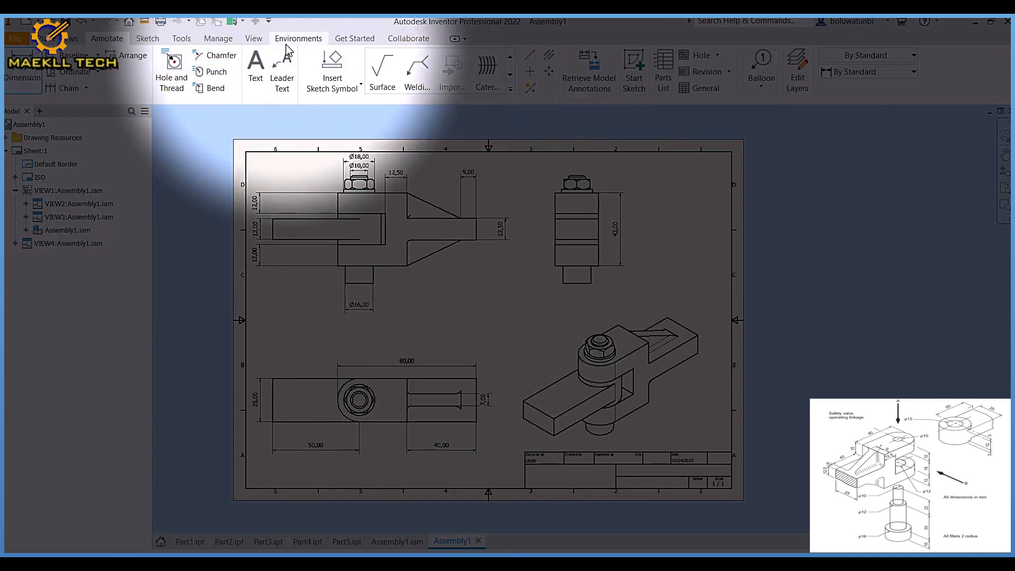
click(218, 39)
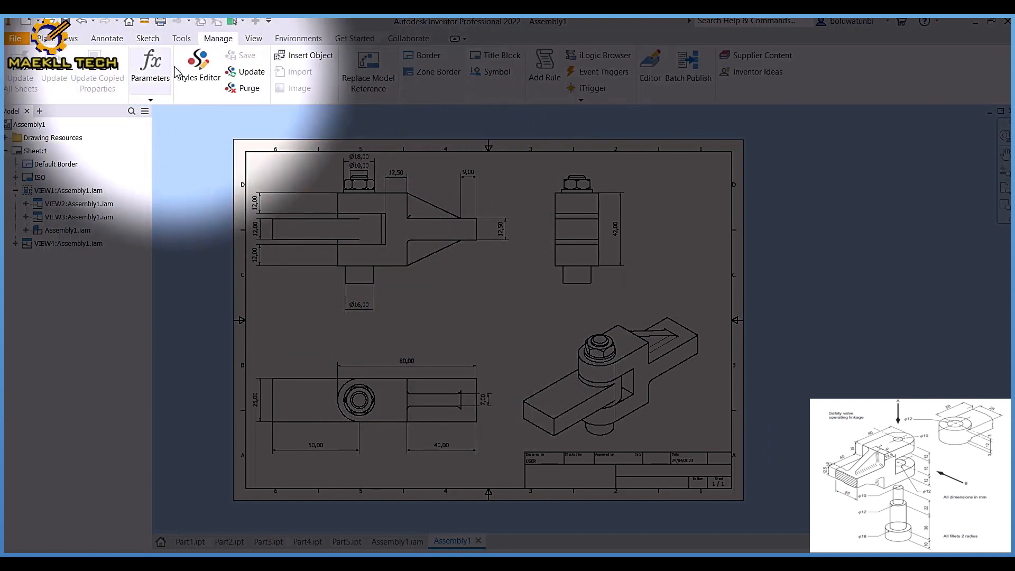
click(211, 77)
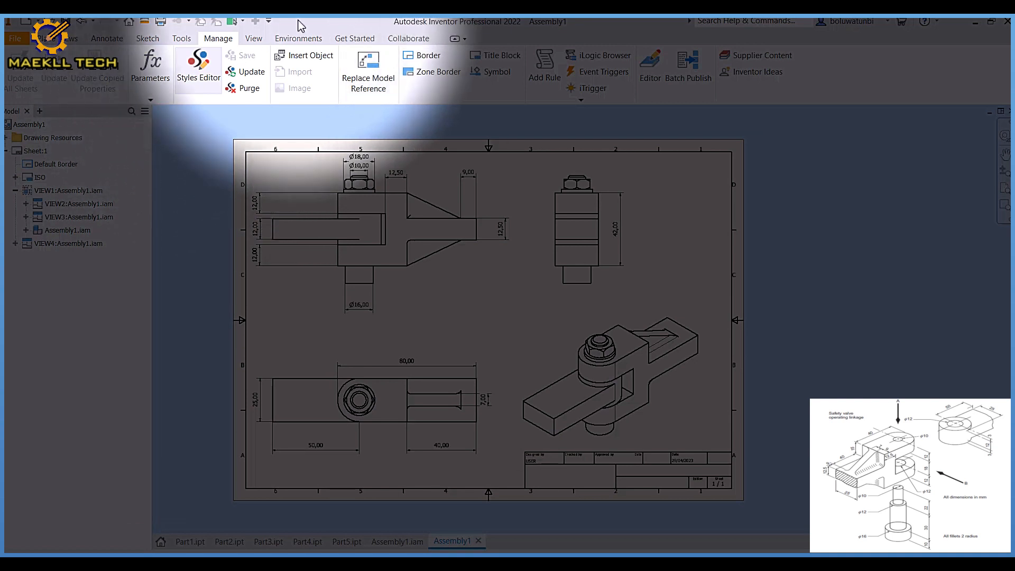
click(224, 243)
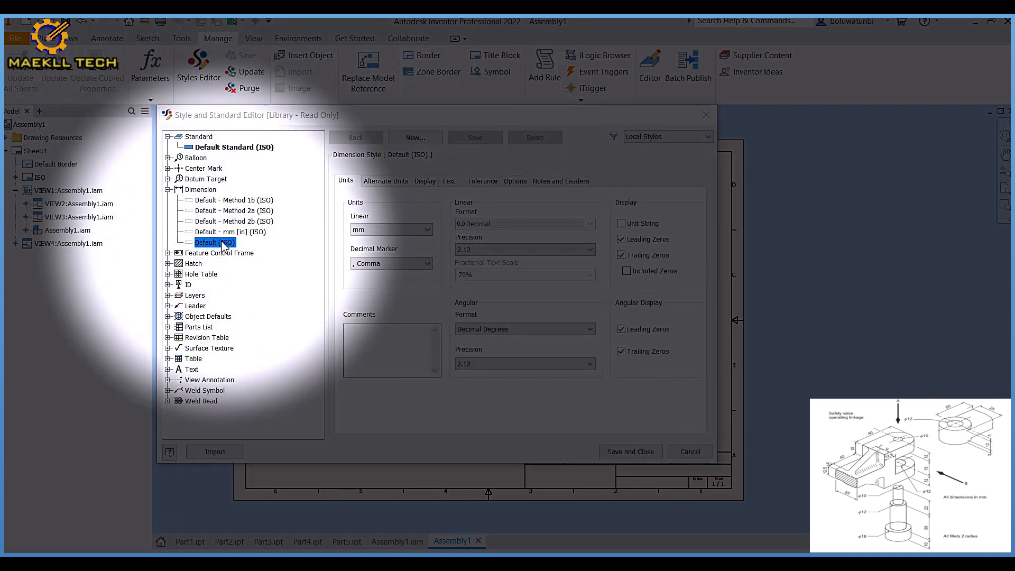
click(390, 263)
click(384, 284)
click(529, 249)
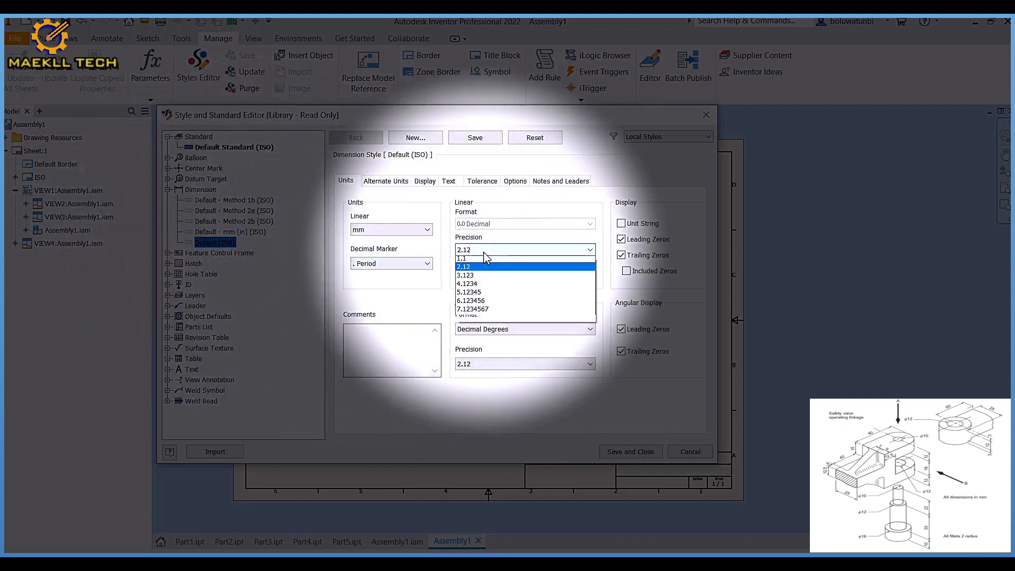
click(476, 259)
click(505, 366)
click(483, 374)
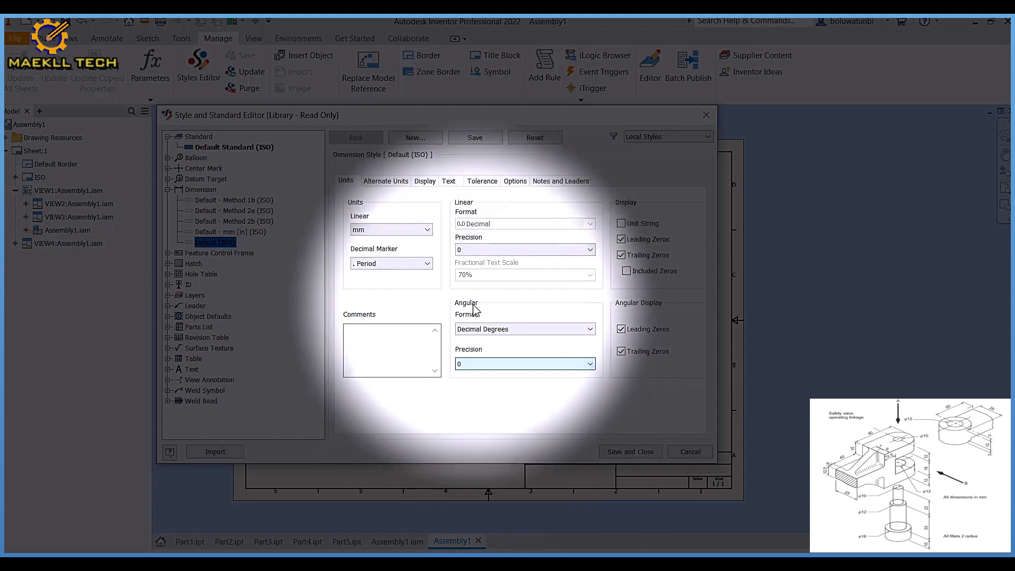
Set the dimension style's origin offset to 2 mm and the terminator size (X) to 3 mm.
click(425, 183)
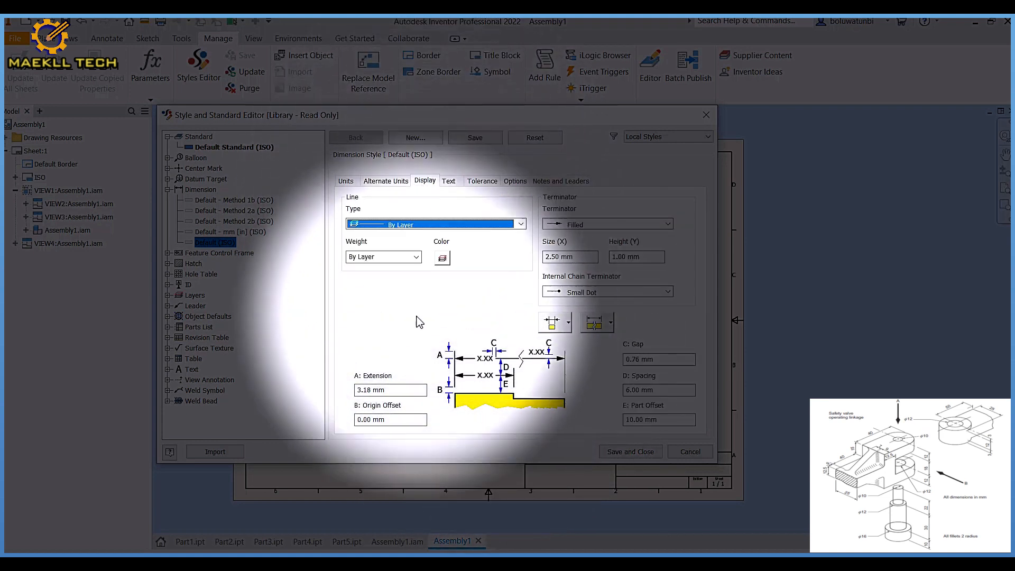
drag(396, 420, 319, 420)
text(2)
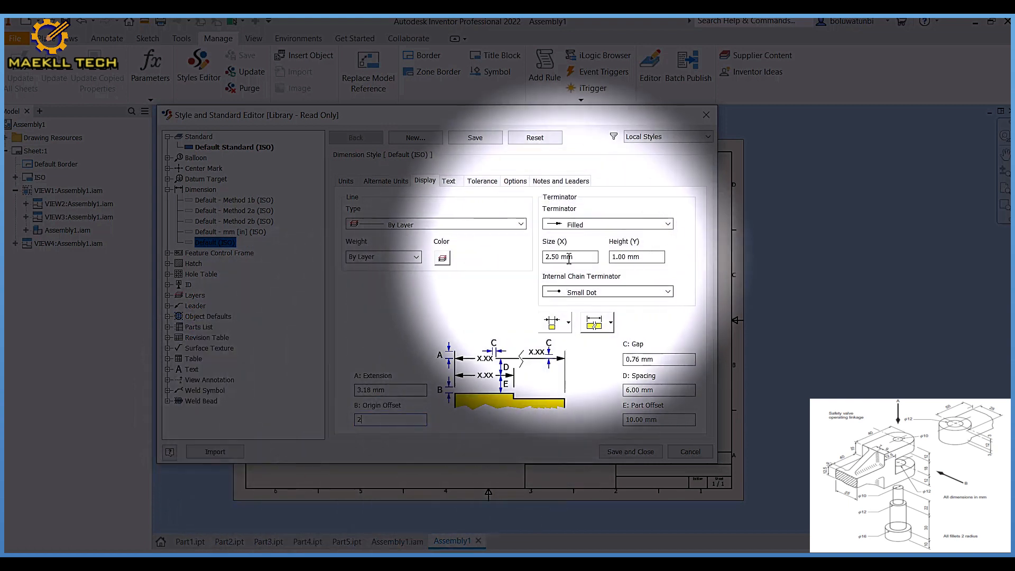
drag(594, 257, 503, 259)
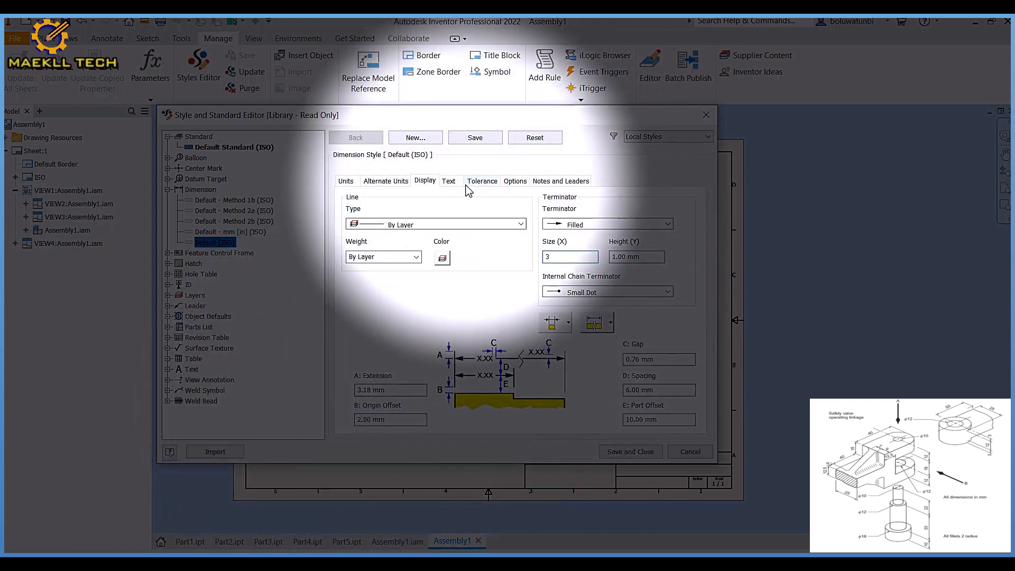
Set linear dimension text inline for horizontal, aligned and stacked dimensions, and inline with horizontal text for vertical dimensions.
click(449, 181)
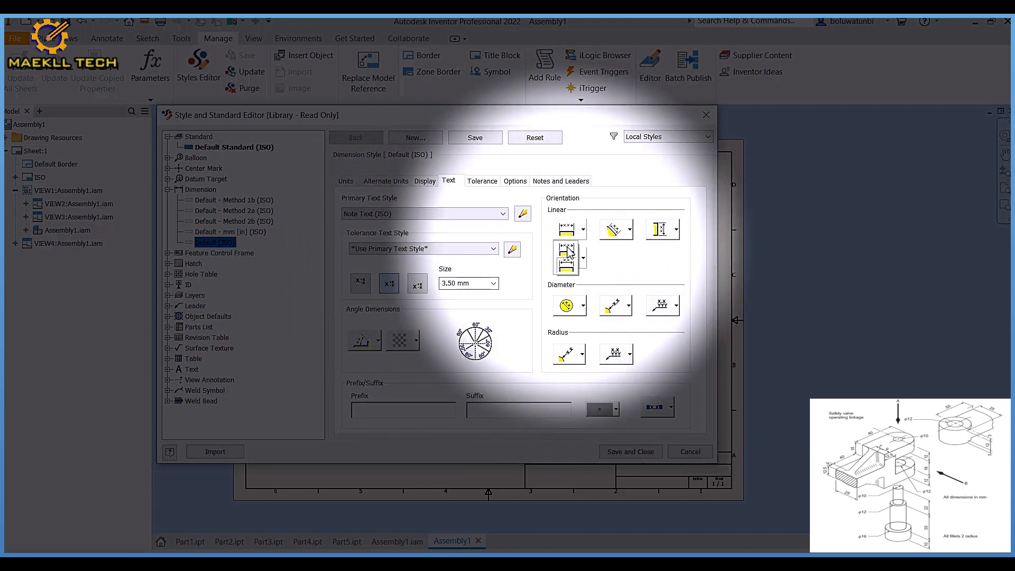
click(567, 249)
click(567, 260)
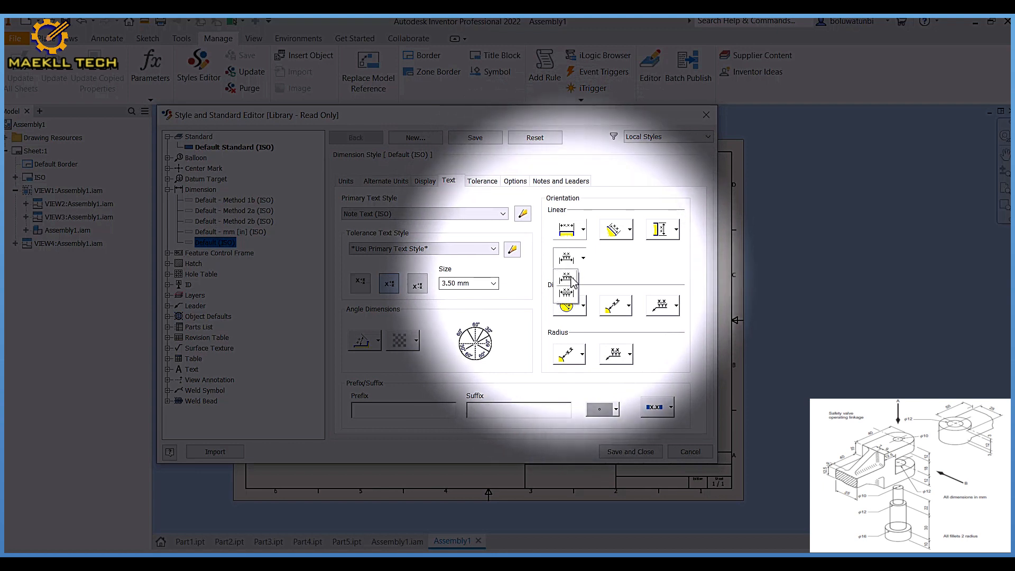
click(572, 279)
click(612, 230)
click(616, 251)
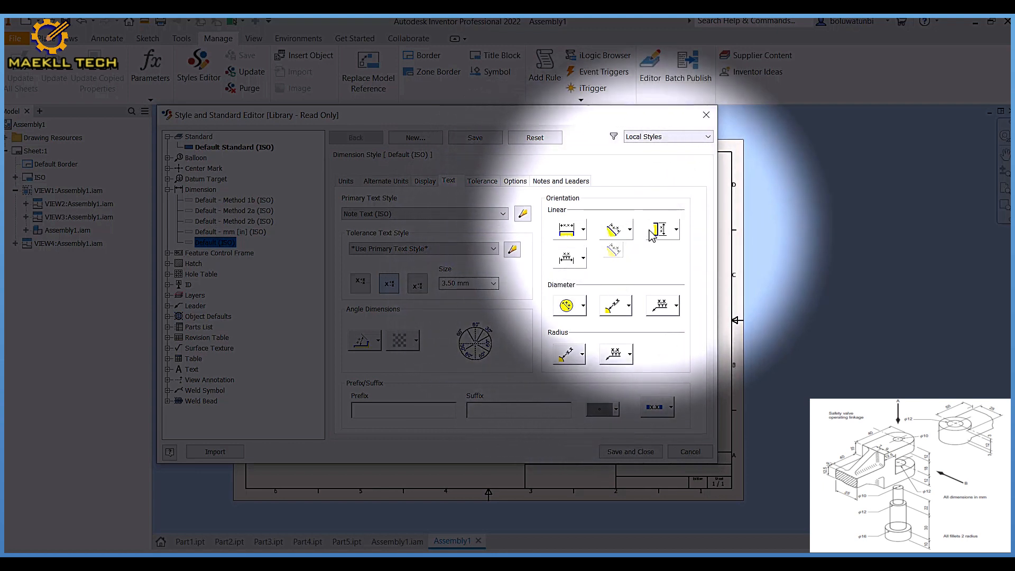
click(667, 231)
click(664, 251)
Set the diameter and radius dimension text, including leader text, to horizontal inline orientation, and save the dimension style.
click(670, 306)
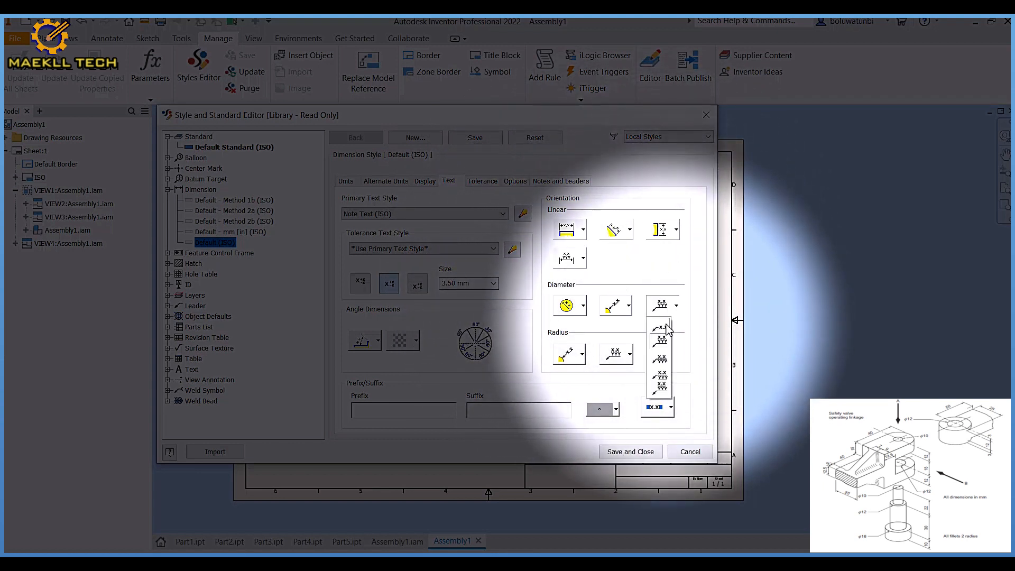
click(661, 327)
click(627, 306)
click(614, 325)
click(582, 306)
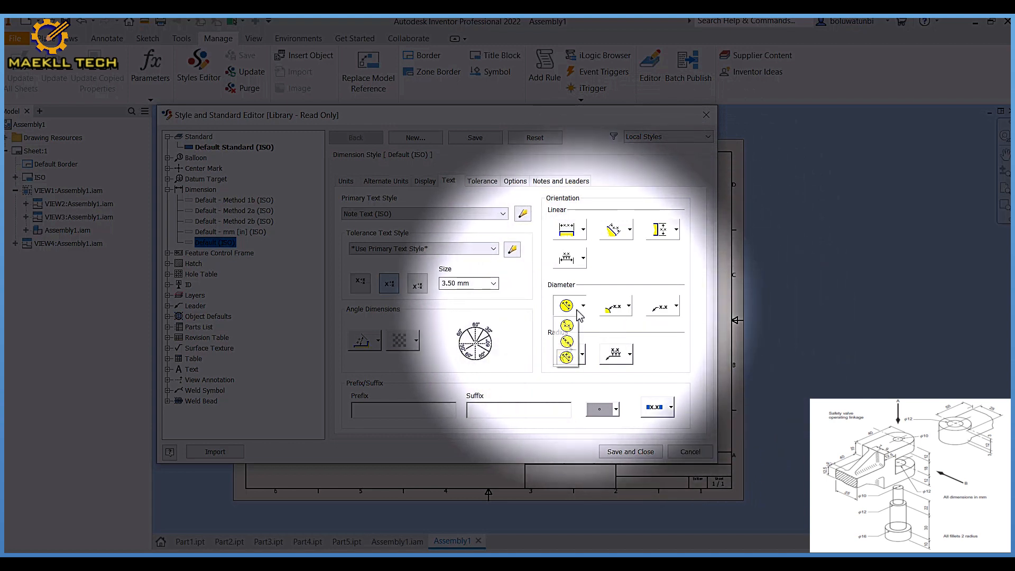
click(567, 325)
click(582, 354)
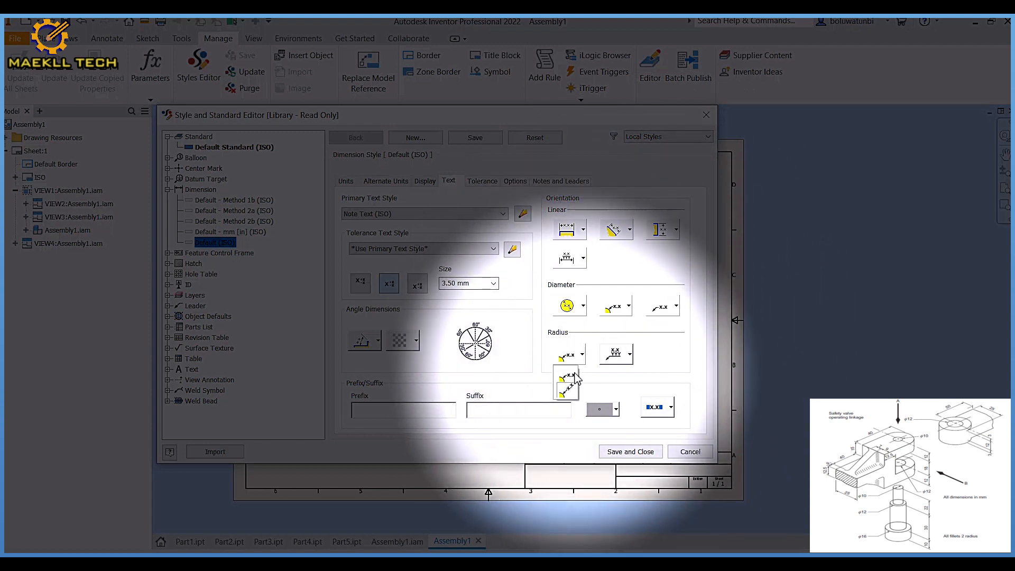
click(575, 376)
click(629, 355)
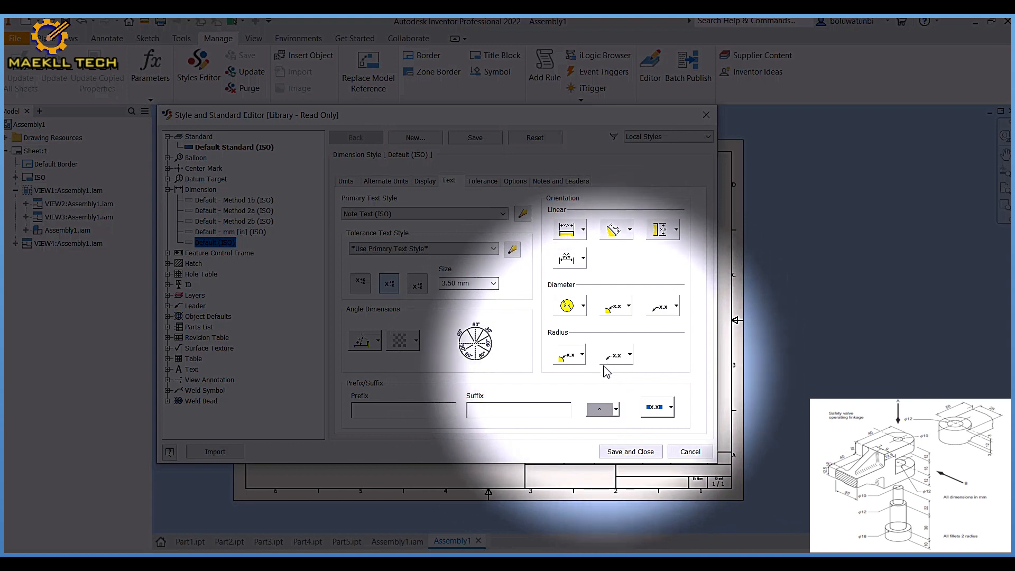
click(631, 453)
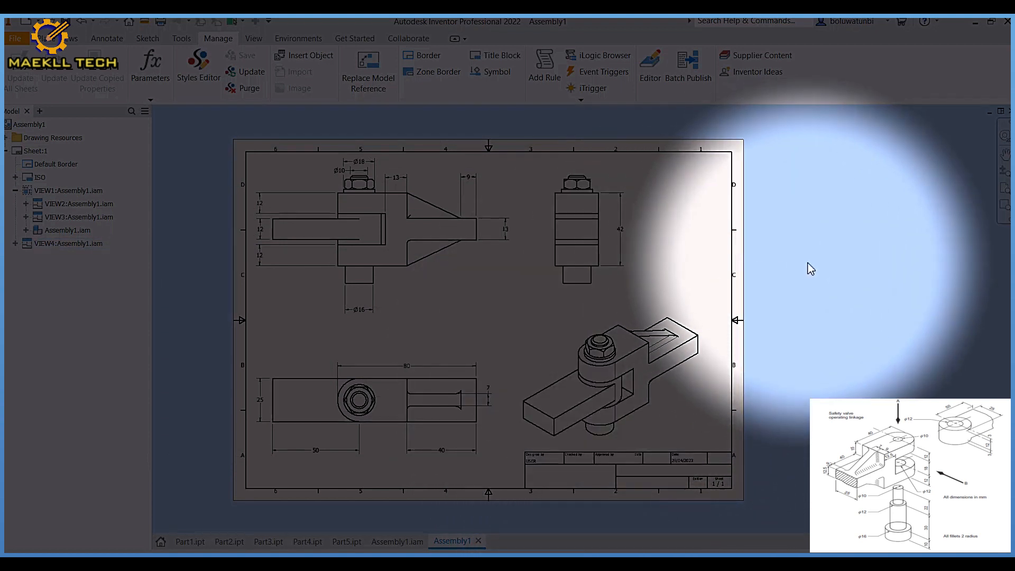
Save the drawing as Assembly1 in the CA LEVELS folder as an Inventor Drawing file (.idw).
click(1003, 193)
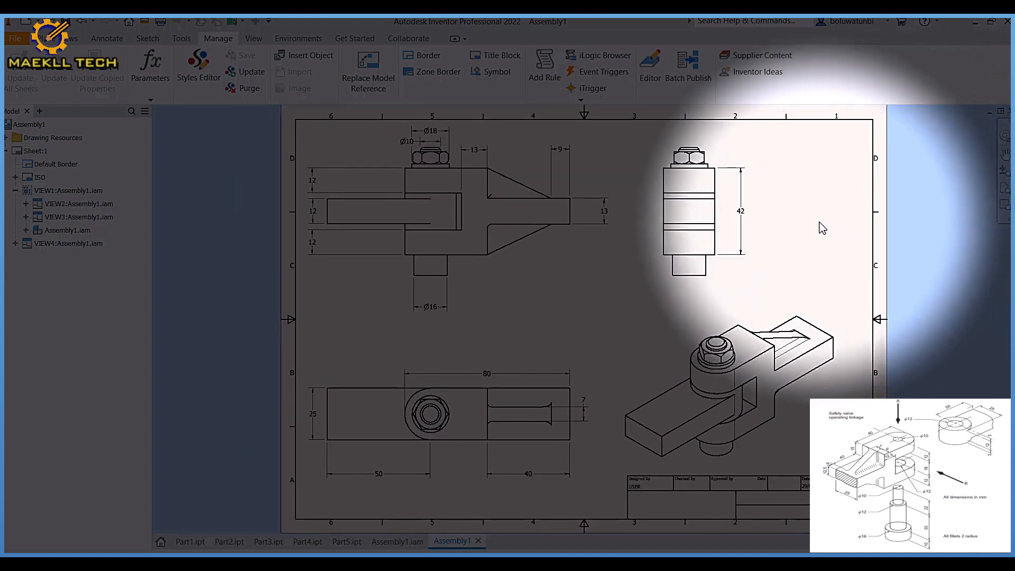
key(ctrl+s)
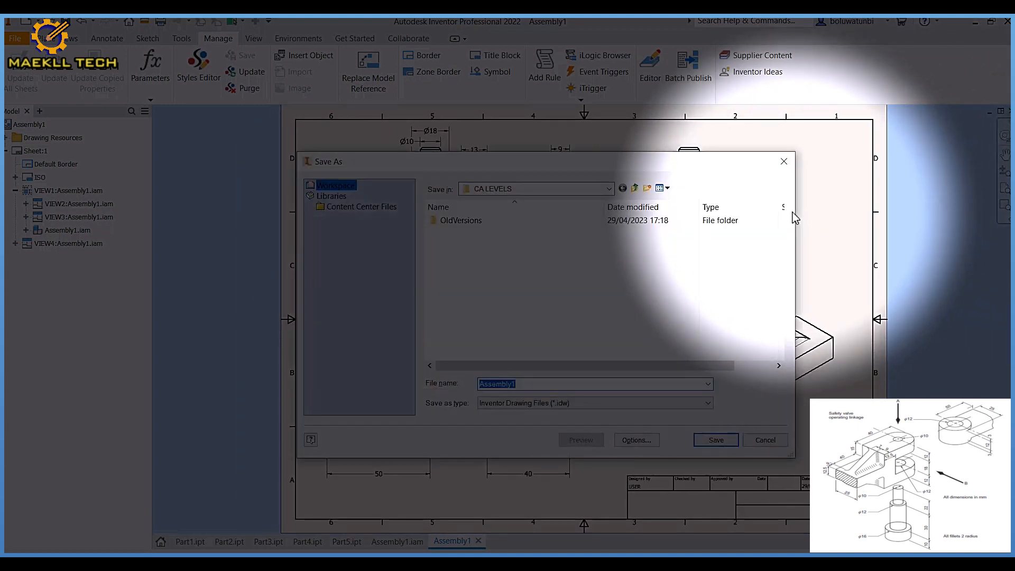
key(Escape)
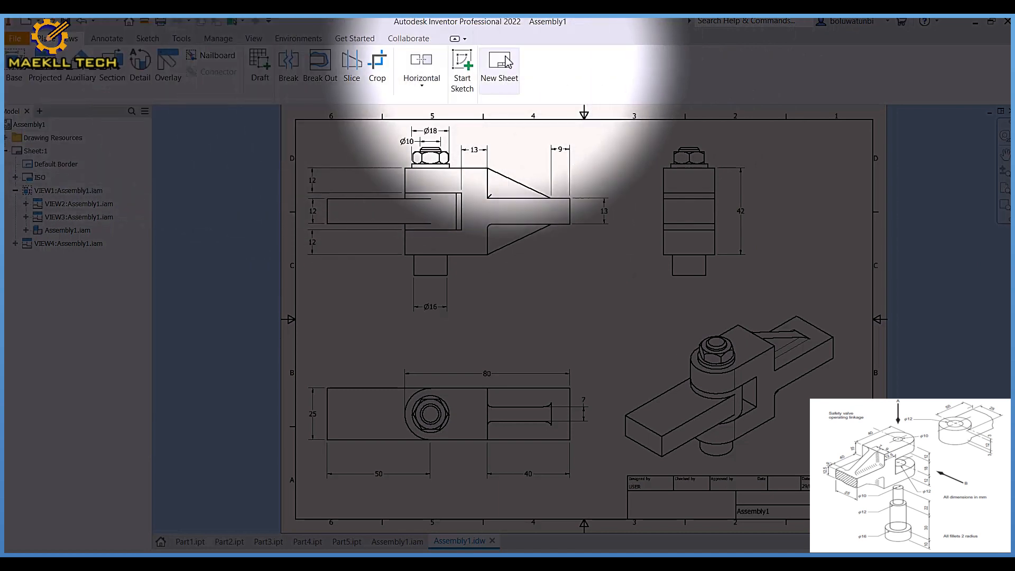
Add a second sheet and place a top base view of Assembly1.iam in its lower half at 1 : .7 scale.
click(500, 66)
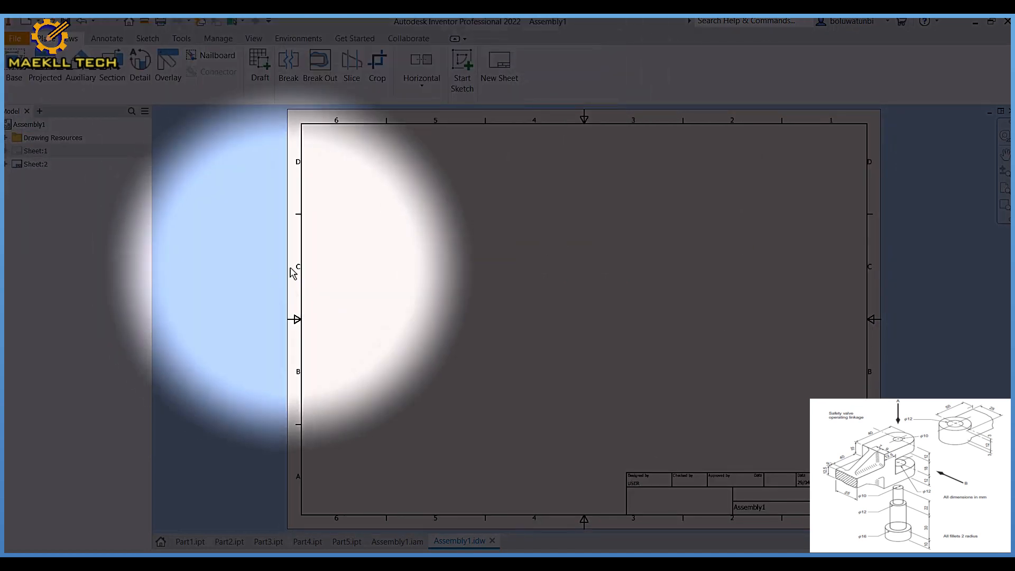
click(14, 66)
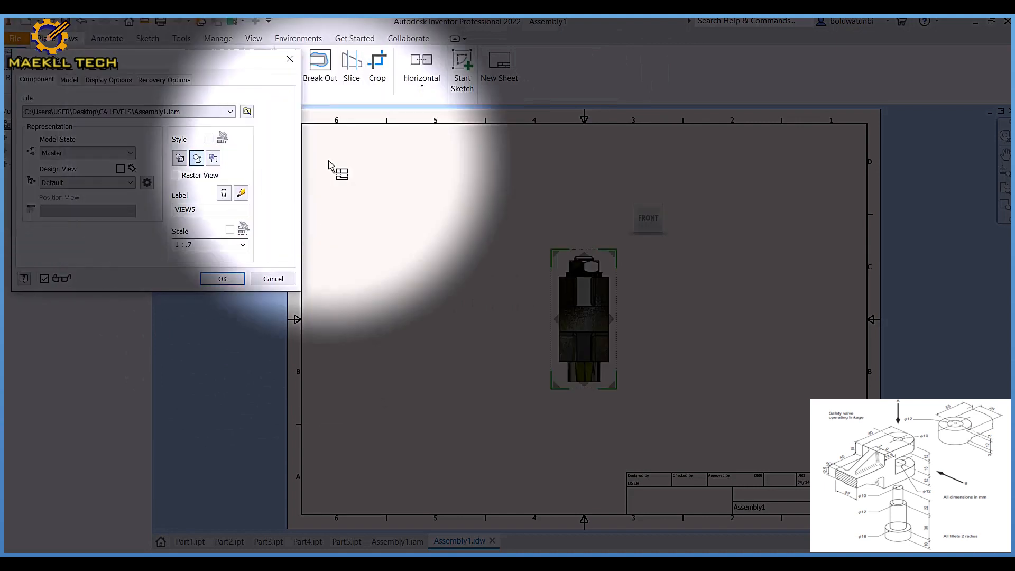
click(667, 223)
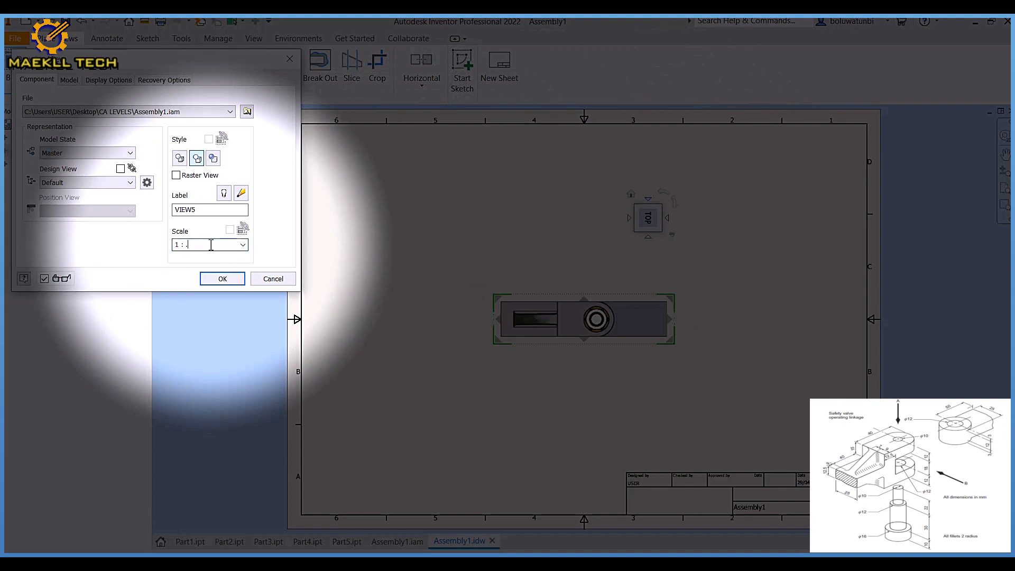
drag(544, 331, 484, 418)
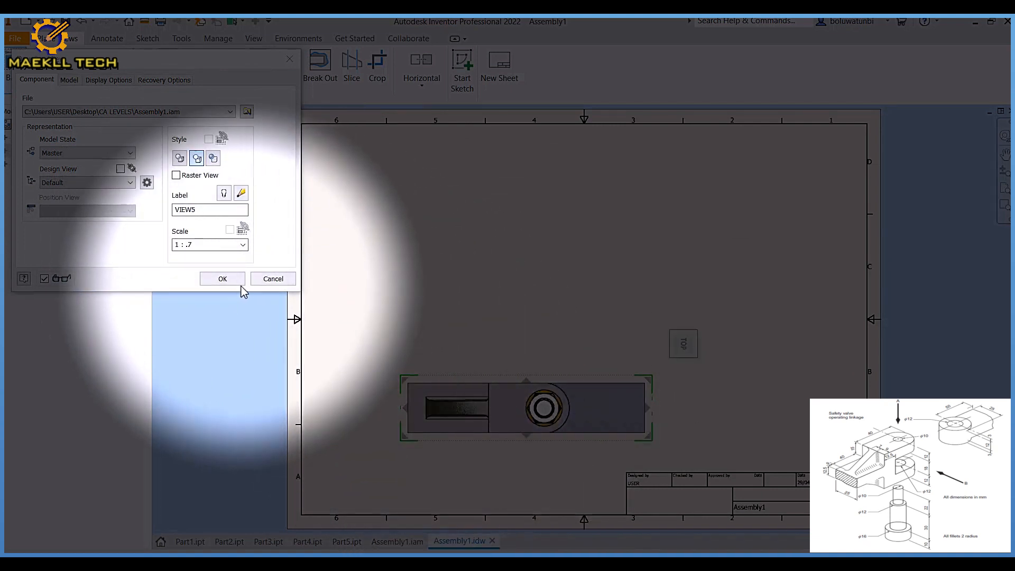
click(230, 283)
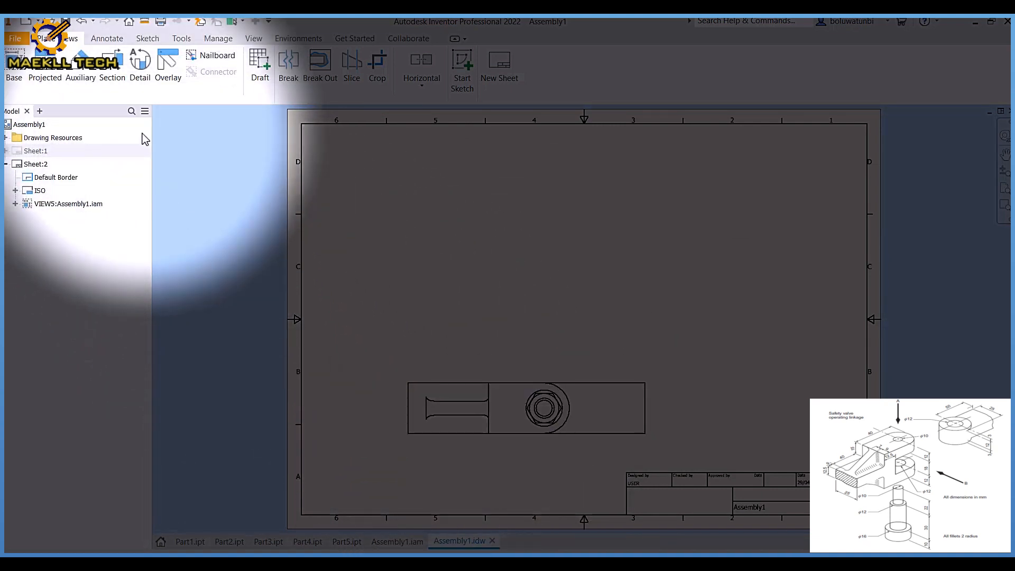
Create section view A-A above the top view, with the cutting line stepping from below the ribbed arm up to the centreline through the bolt.
click(110, 66)
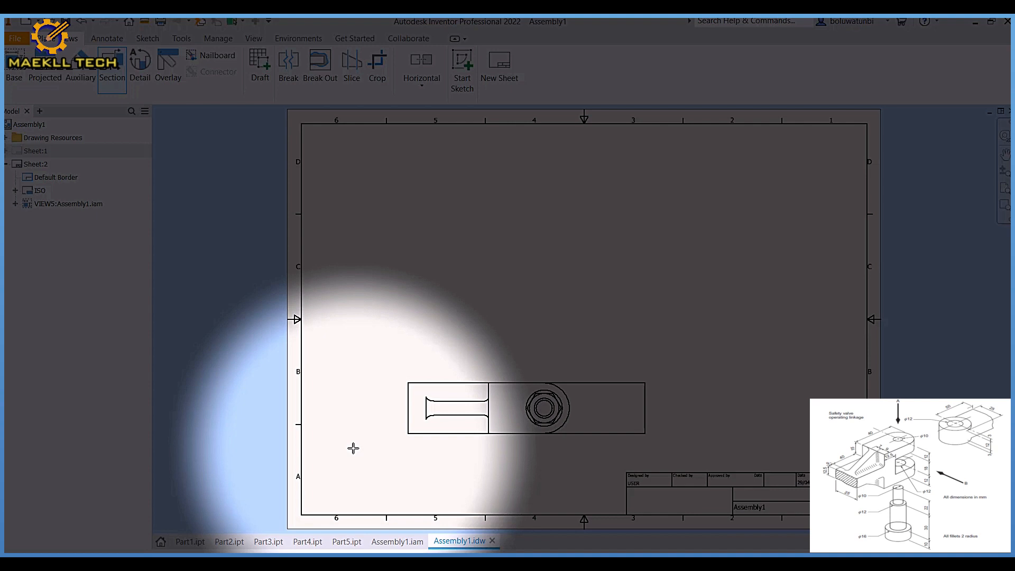
click(354, 448)
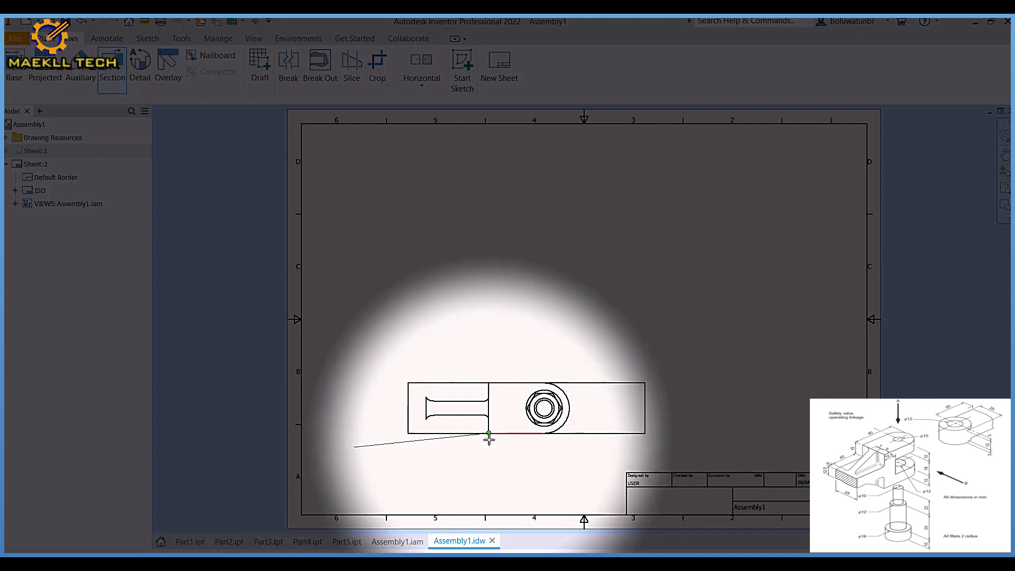
click(488, 447)
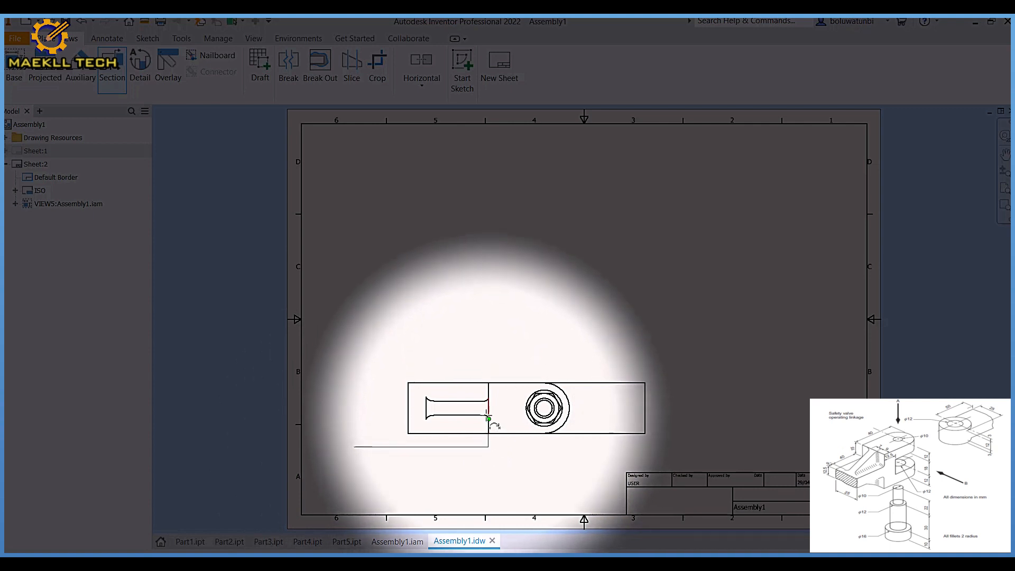
click(488, 407)
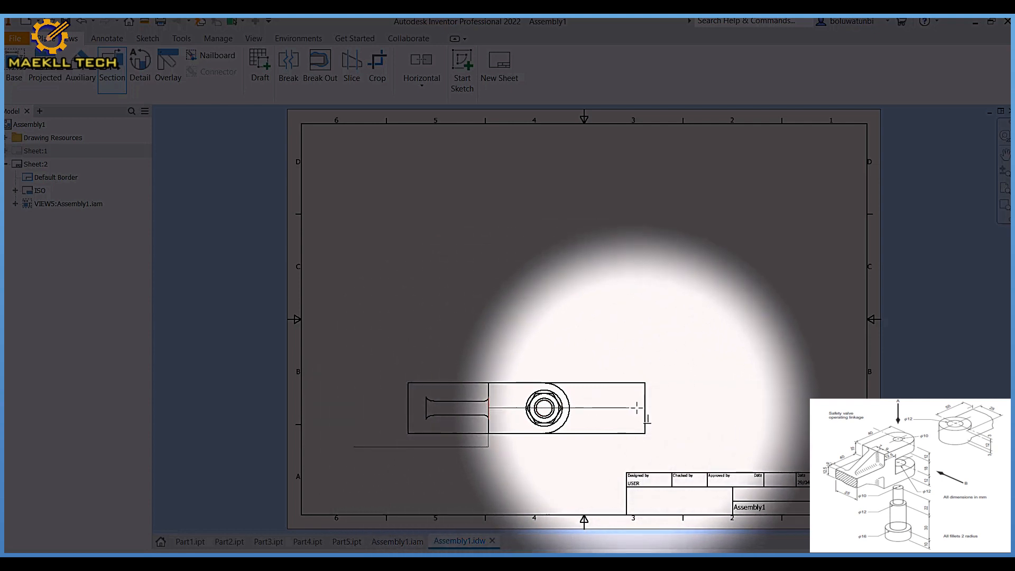
click(676, 407)
click(676, 365)
right_click(677, 364)
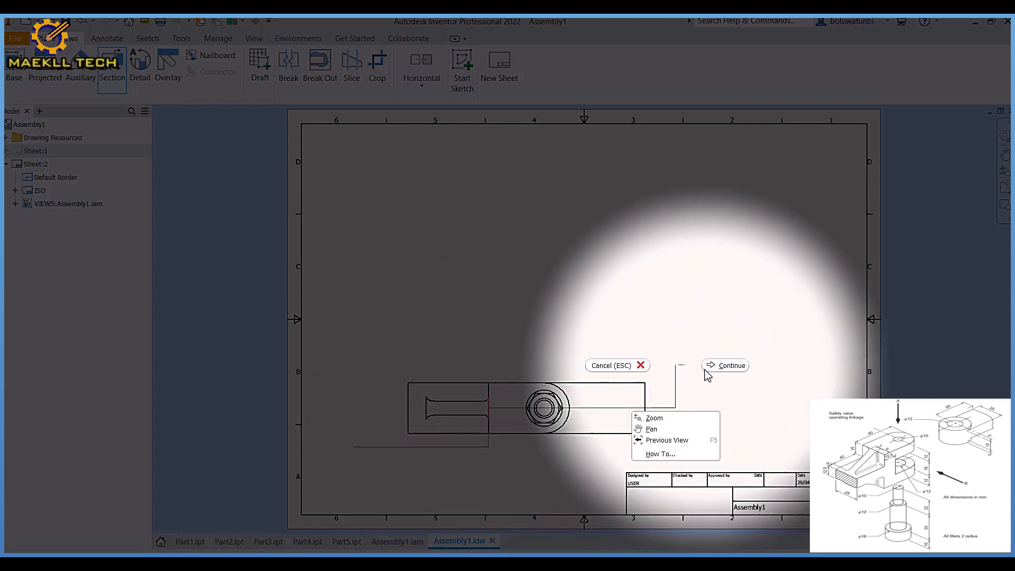
click(719, 365)
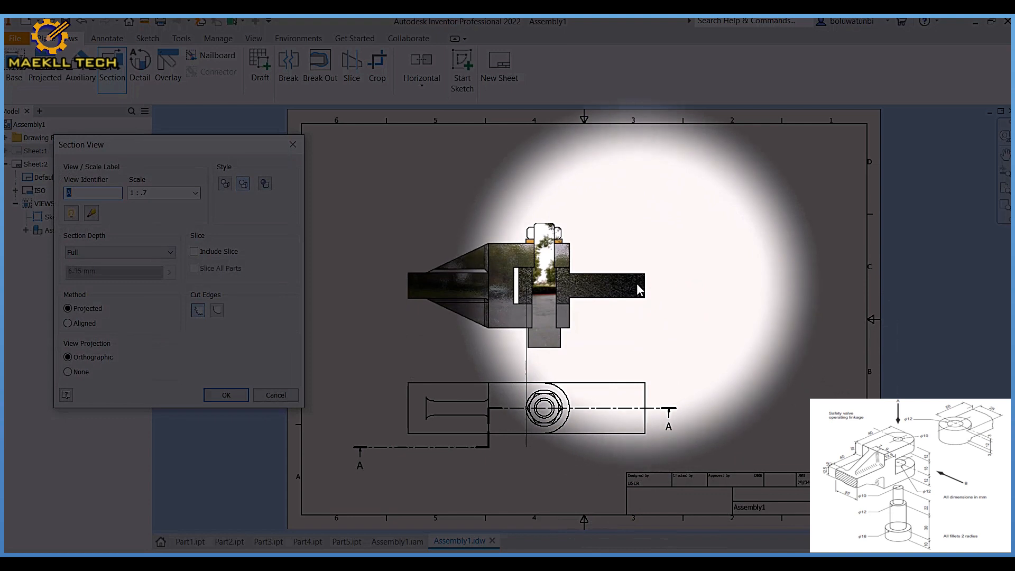
click(620, 247)
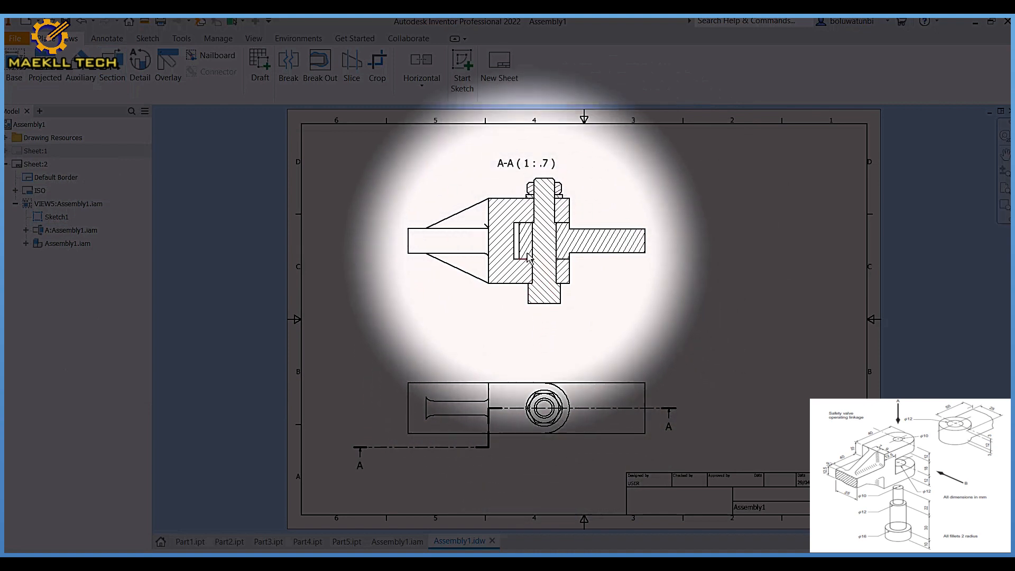
Hide the section hatching on the bolt, nut and washer in view A-A.
right_click(548, 229)
key(Escape)
scroll(562, 215, up, 5)
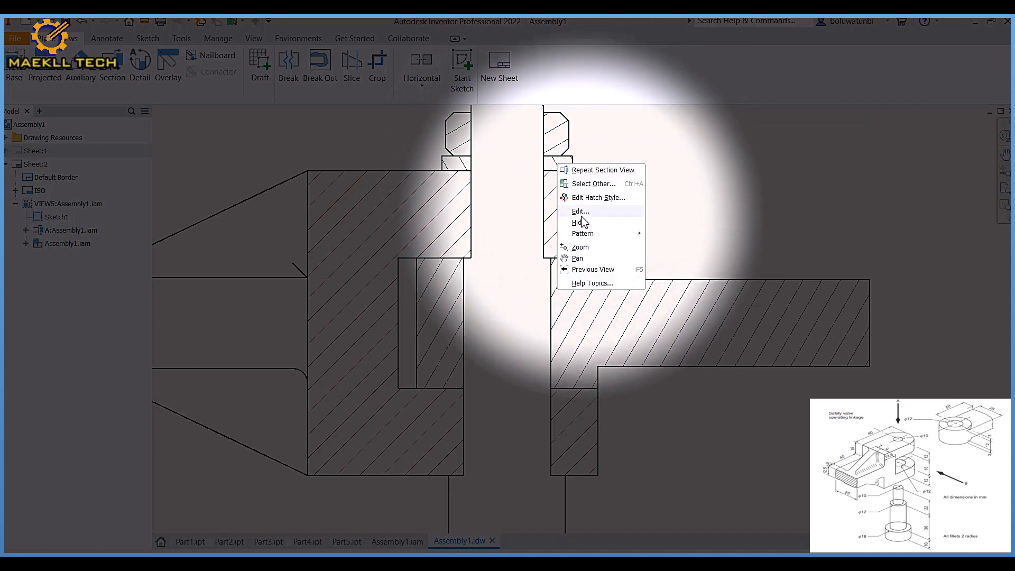
key(Escape)
right_click(558, 129)
key(Escape)
scroll(571, 206, down, 5)
scroll(543, 233, down, 2)
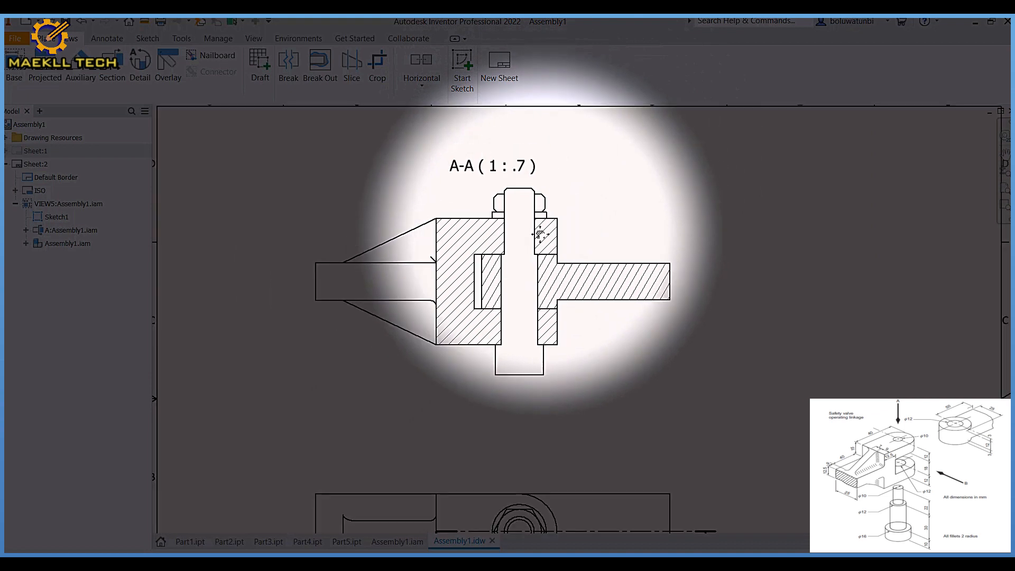
Dimension the thickness of the unhatched ribbed arm and of the hatched plain arm in section A-A.
scroll(539, 233, down, 2)
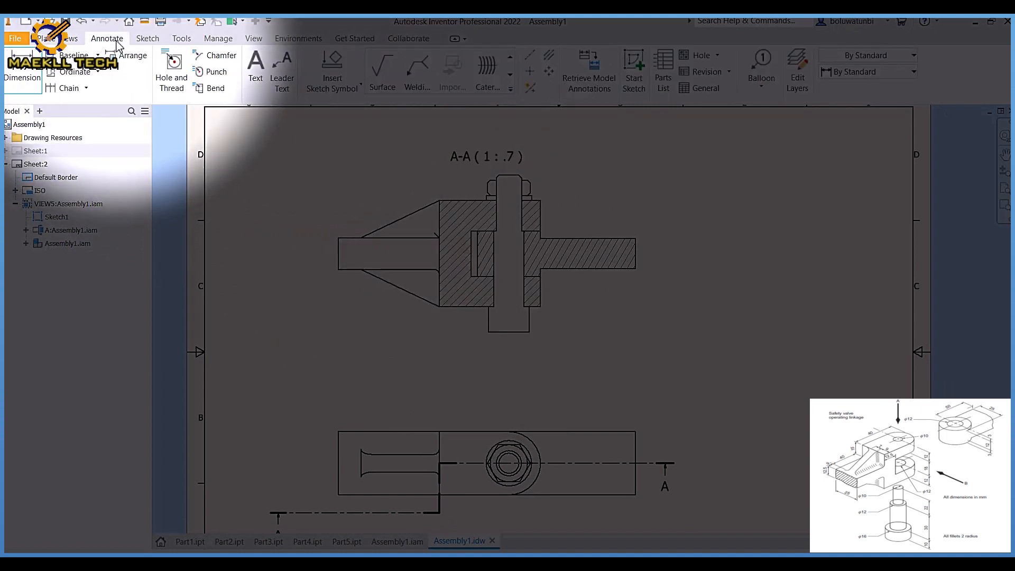
click(339, 268)
click(288, 254)
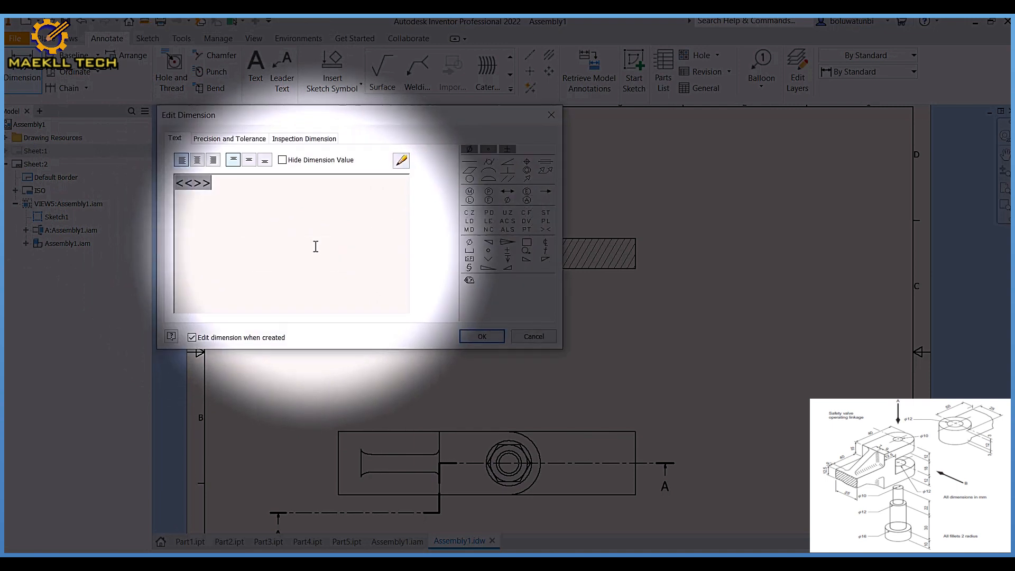
click(482, 336)
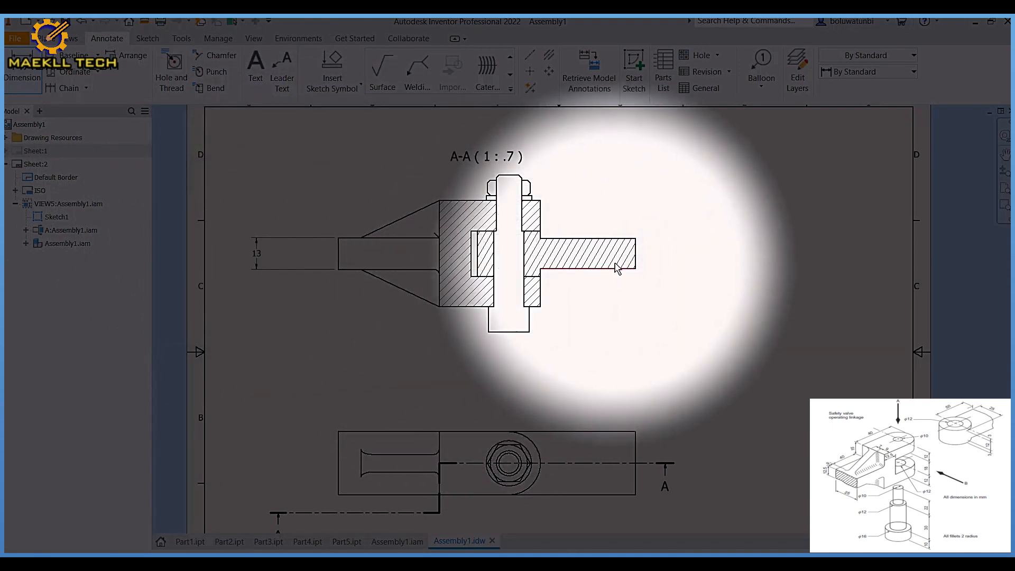
click(636, 262)
click(708, 253)
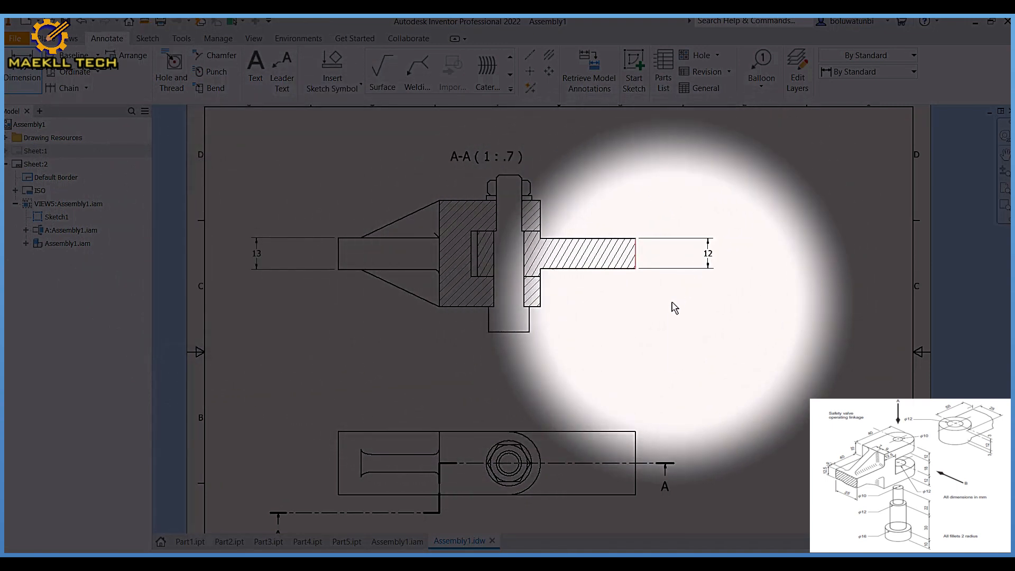
Dimension the width and height of the bolt head at the lower end of section A-A.
click(497, 342)
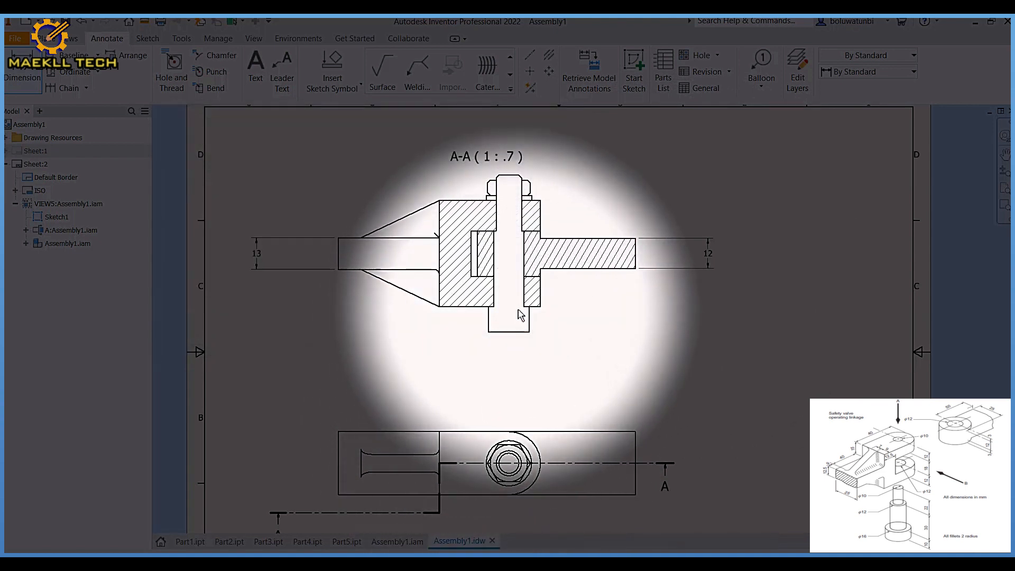
click(521, 332)
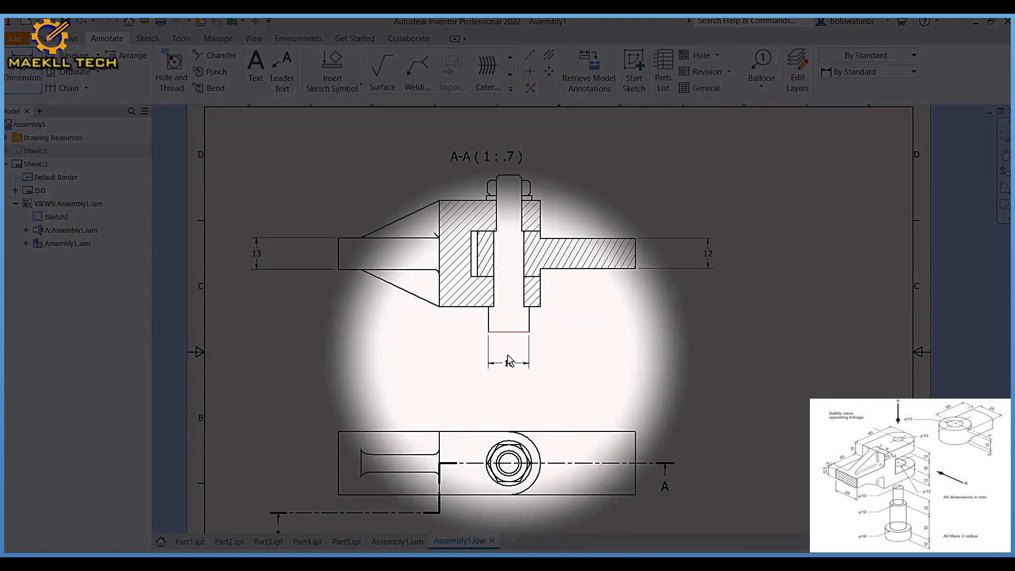
click(523, 369)
click(478, 336)
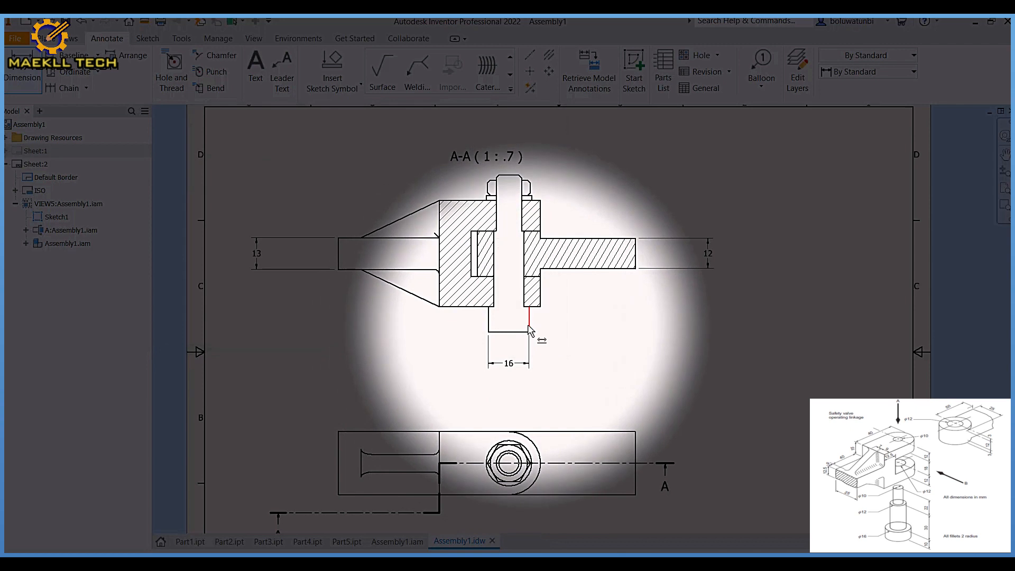
click(529, 326)
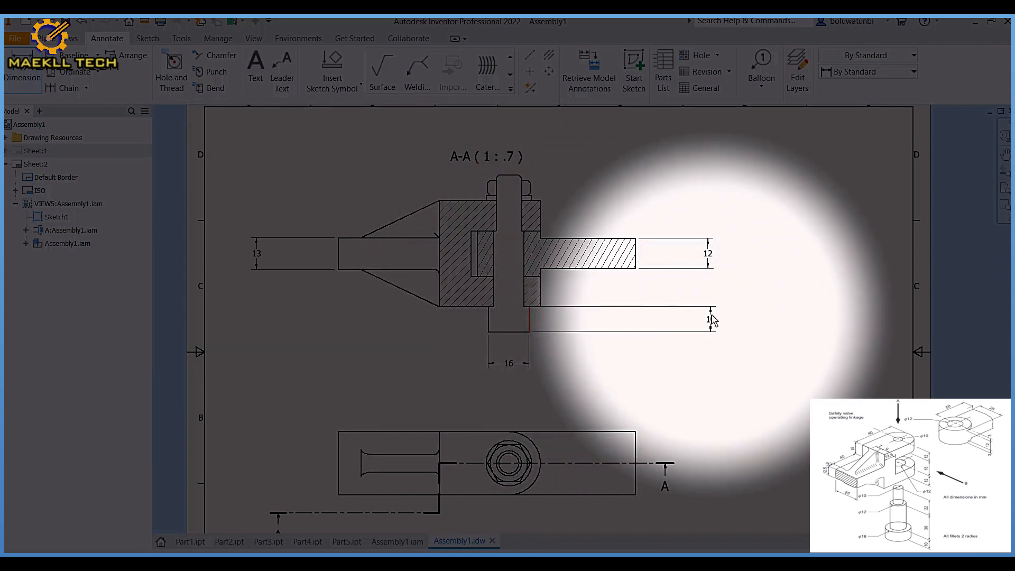
click(708, 320)
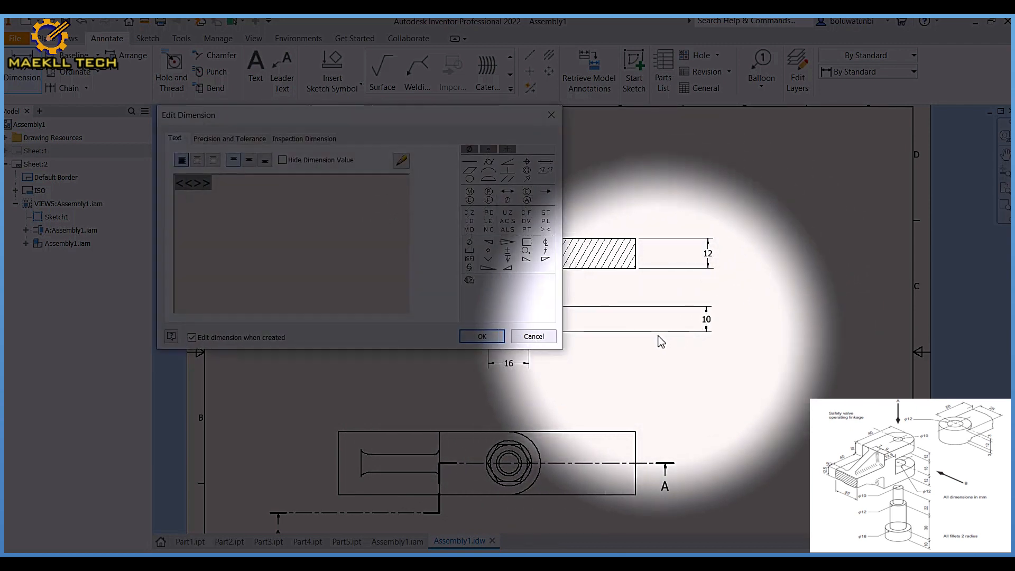
click(481, 335)
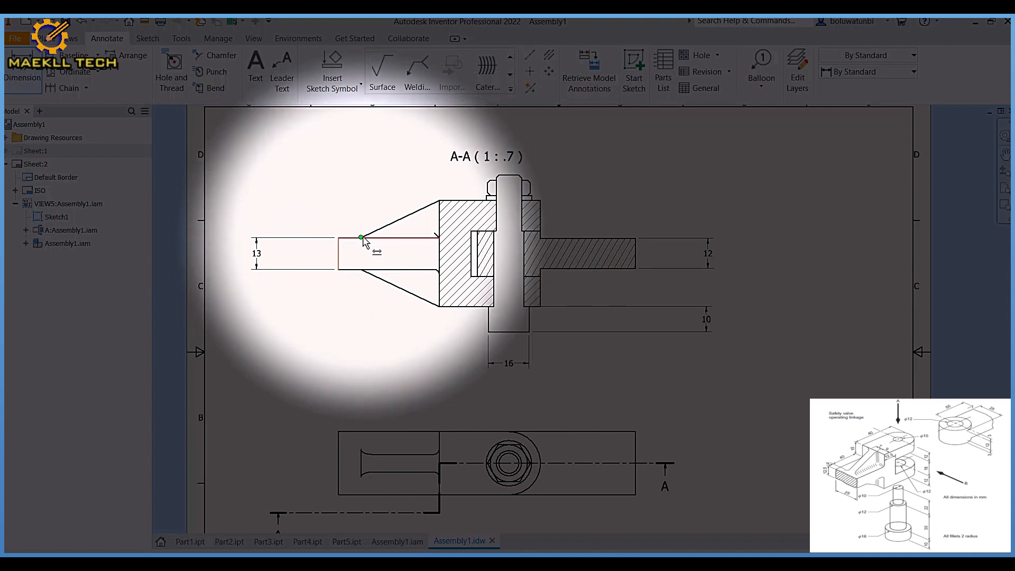
Dimension the horizontal distance from the free end of the ribbed arm to the start of the rib.
click(363, 239)
click(374, 209)
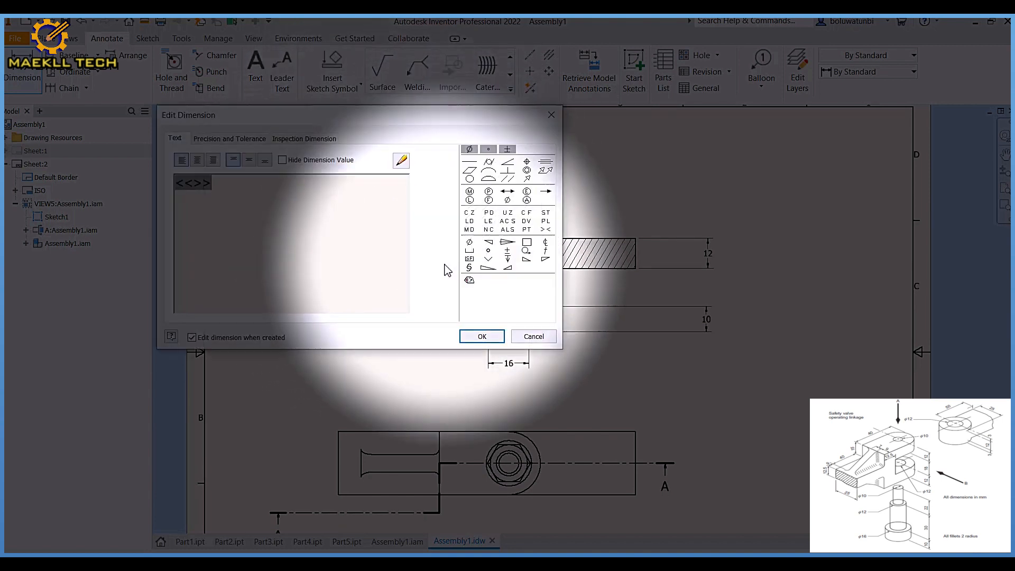
click(482, 336)
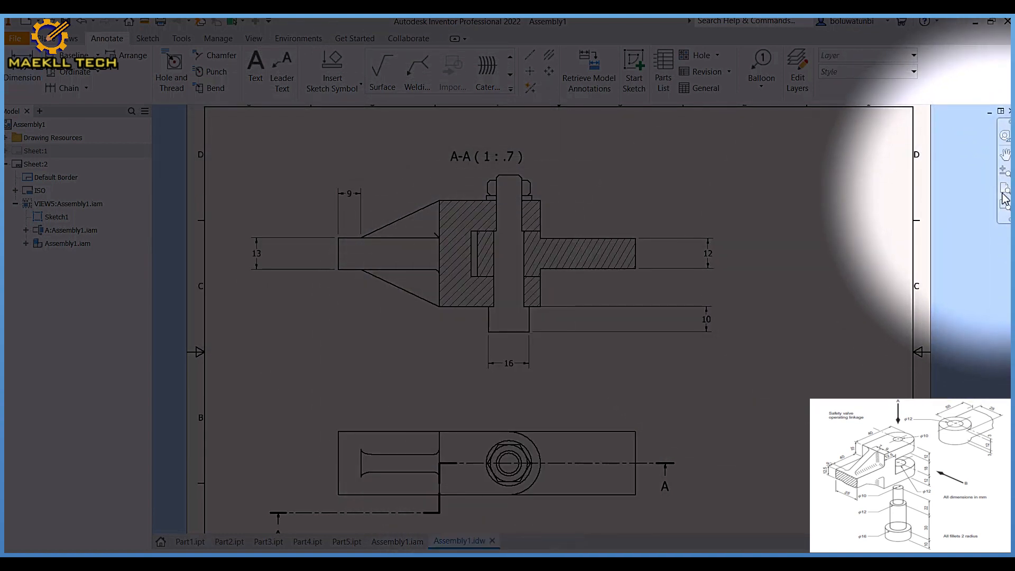
click(1005, 192)
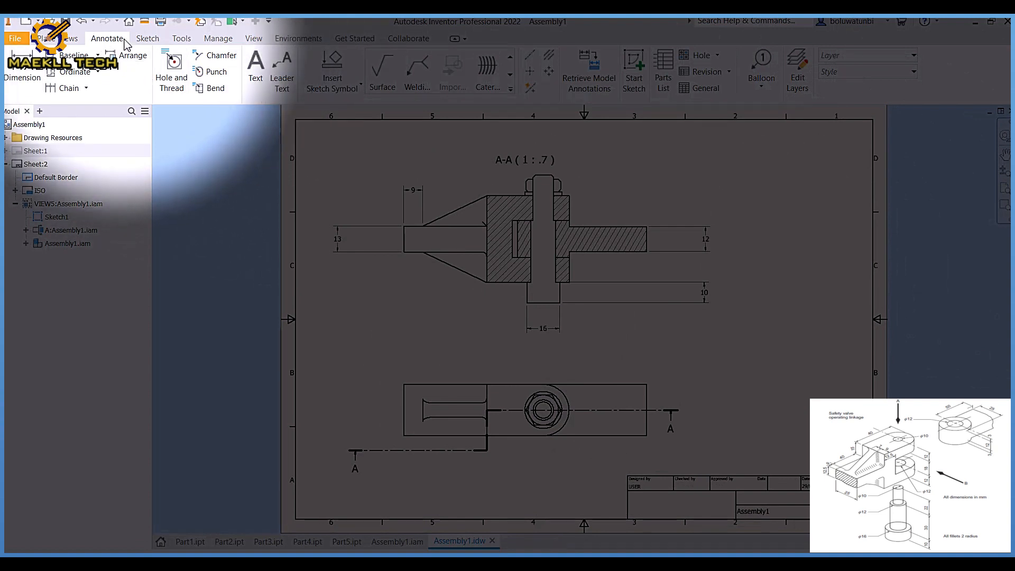
Add a third sheet and place an isometric base view of the assembly in its upper left area at 2 : 1 scale.
click(73, 41)
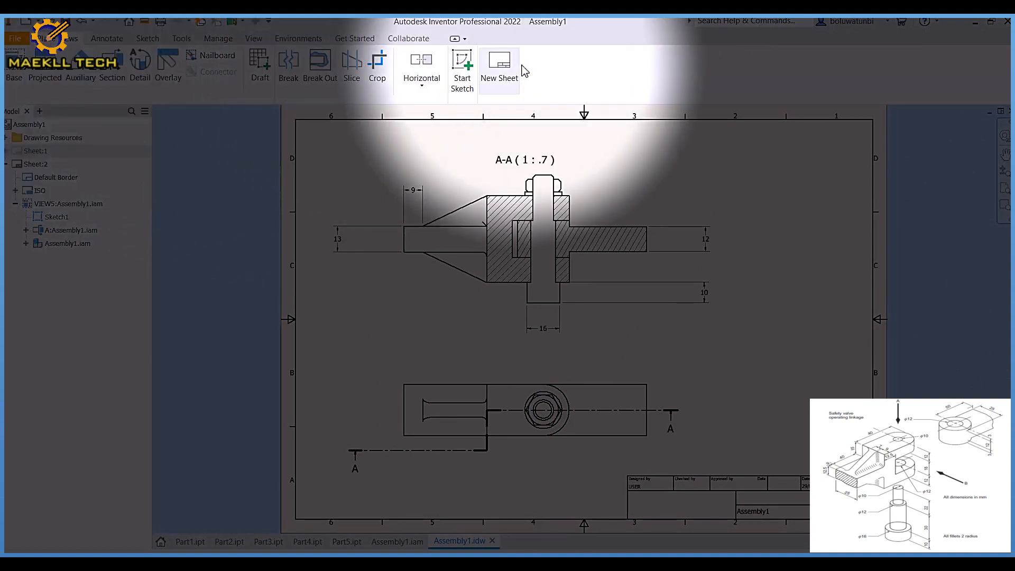
click(500, 66)
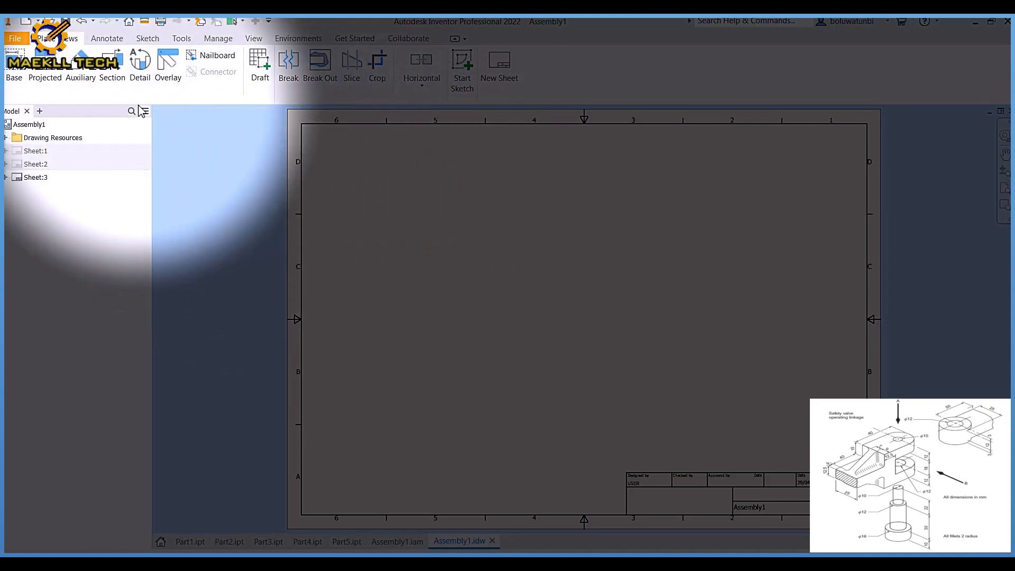
click(21, 71)
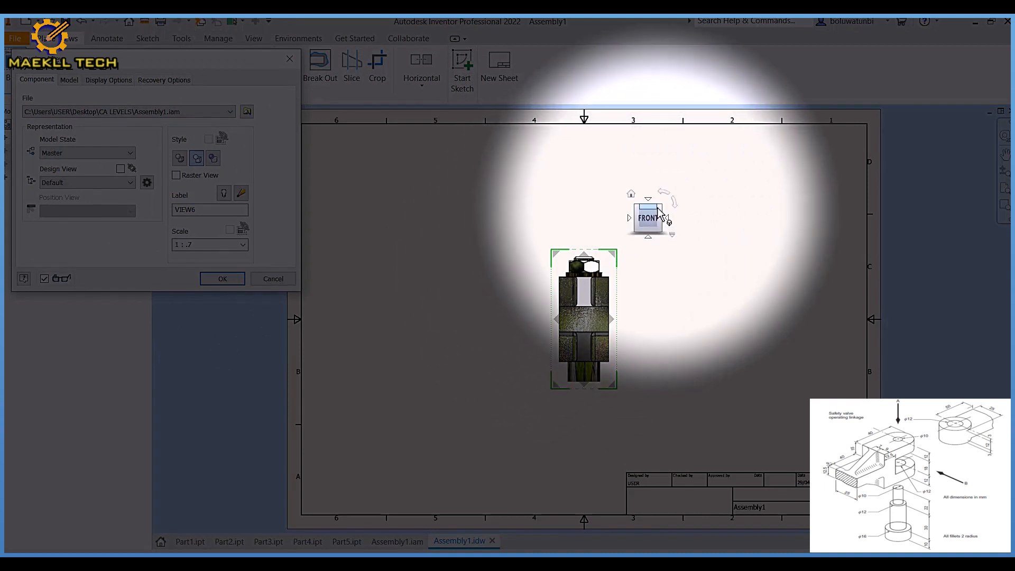
click(660, 208)
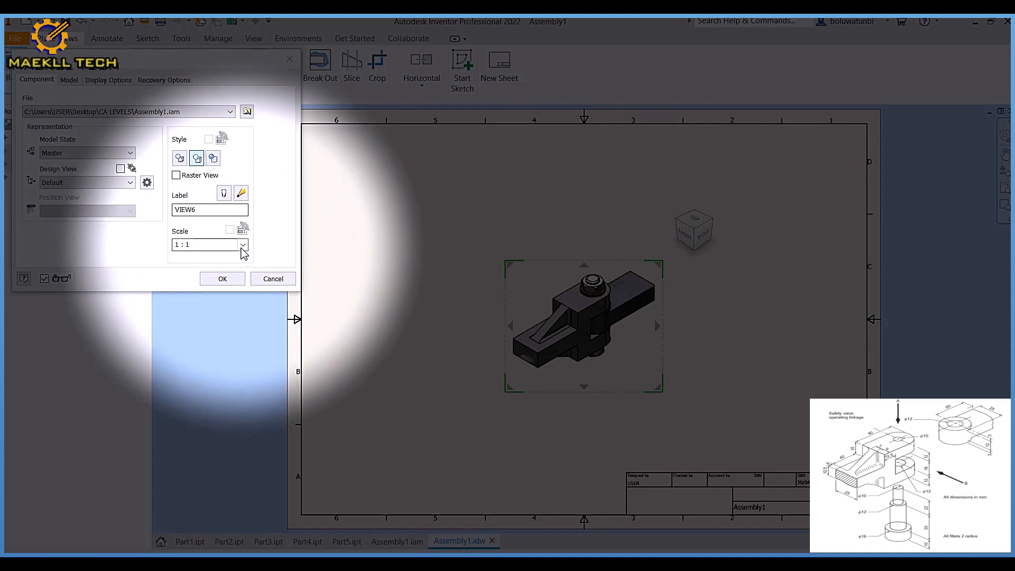
click(201, 301)
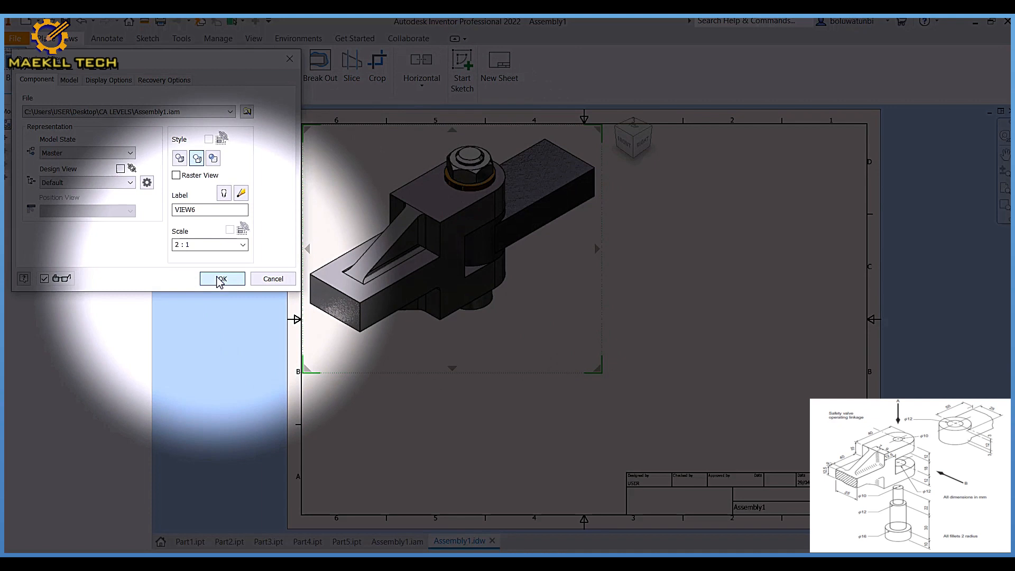
click(221, 279)
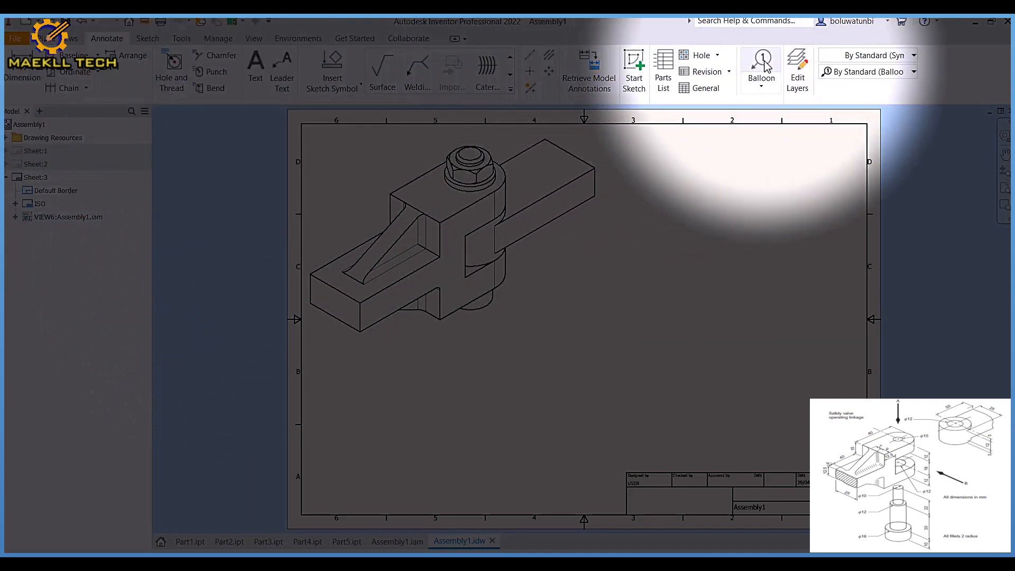
Balloon the ribbed arm below its lower edge, using the Structured, First Level BOM view and enabling that view in the assembly.
click(764, 72)
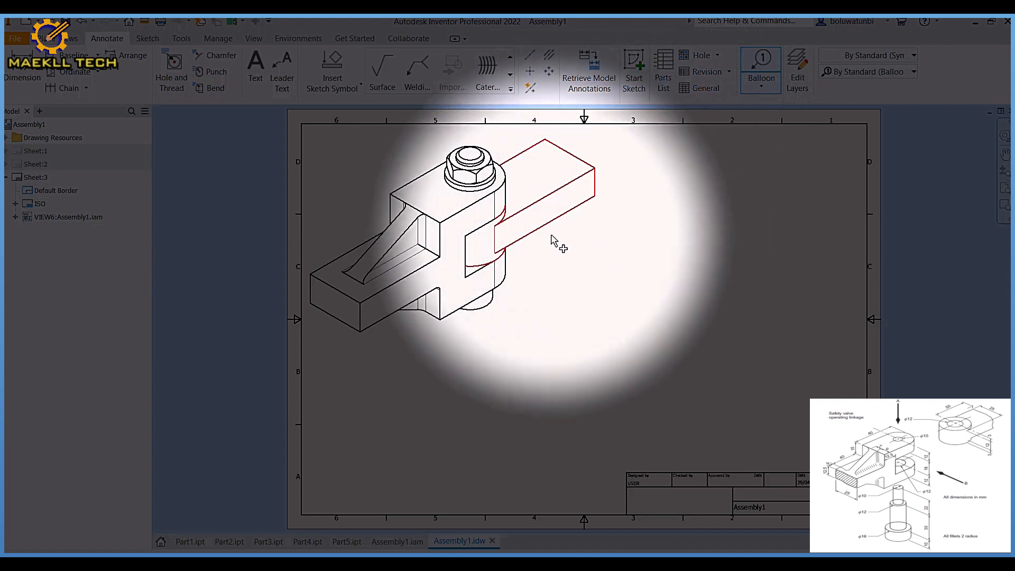
click(381, 325)
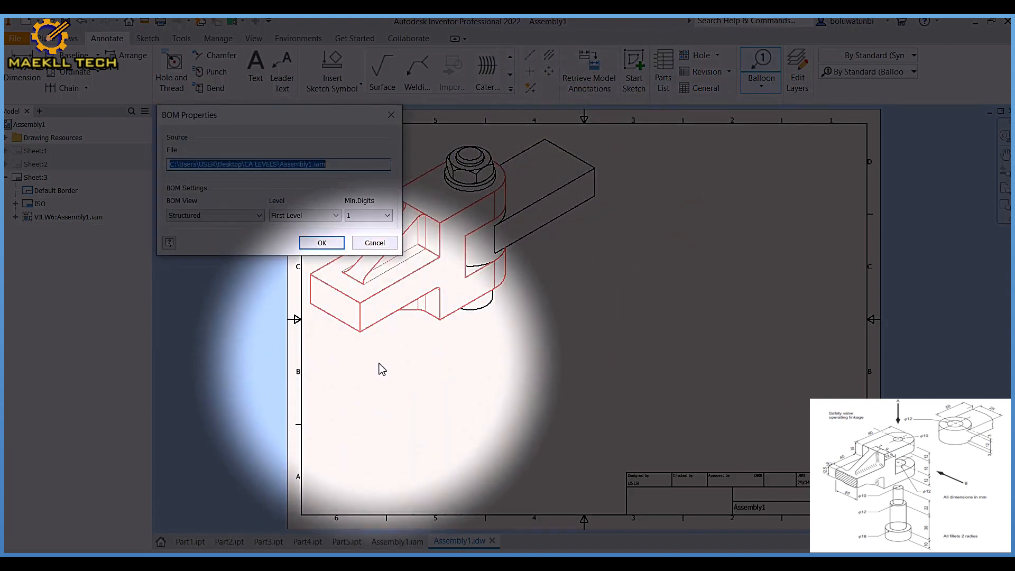
click(321, 243)
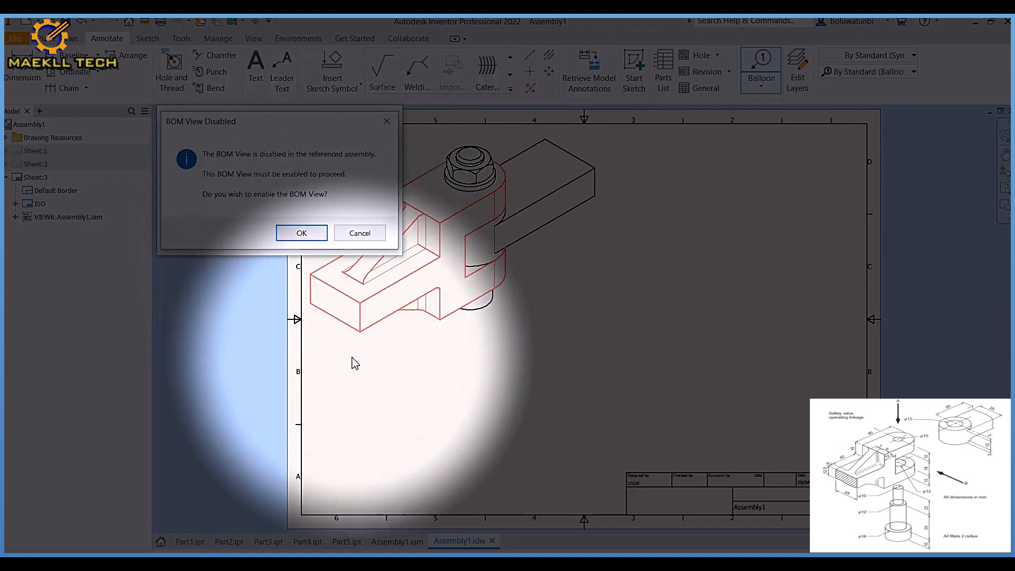
click(316, 233)
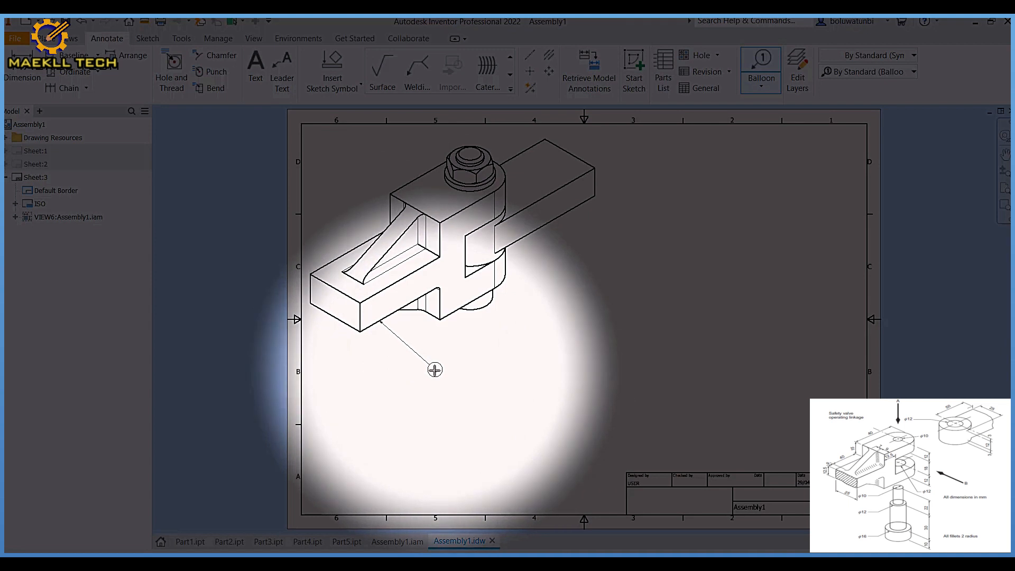
click(443, 373)
right_click(444, 372)
click(479, 370)
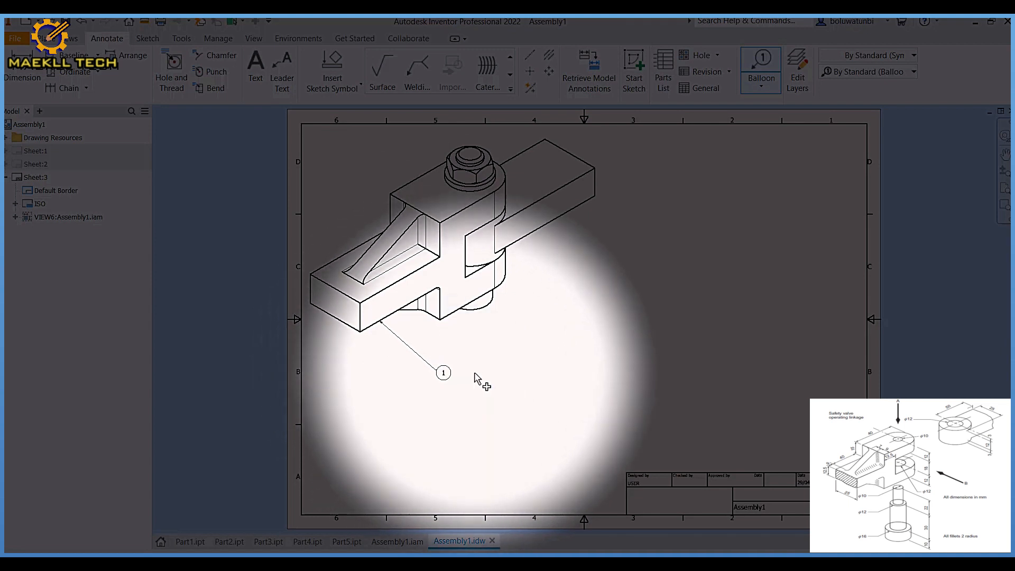
Balloon the bolt head and the plain arm below the view, aligned horizontally with the ribbed arm's balloon.
click(486, 307)
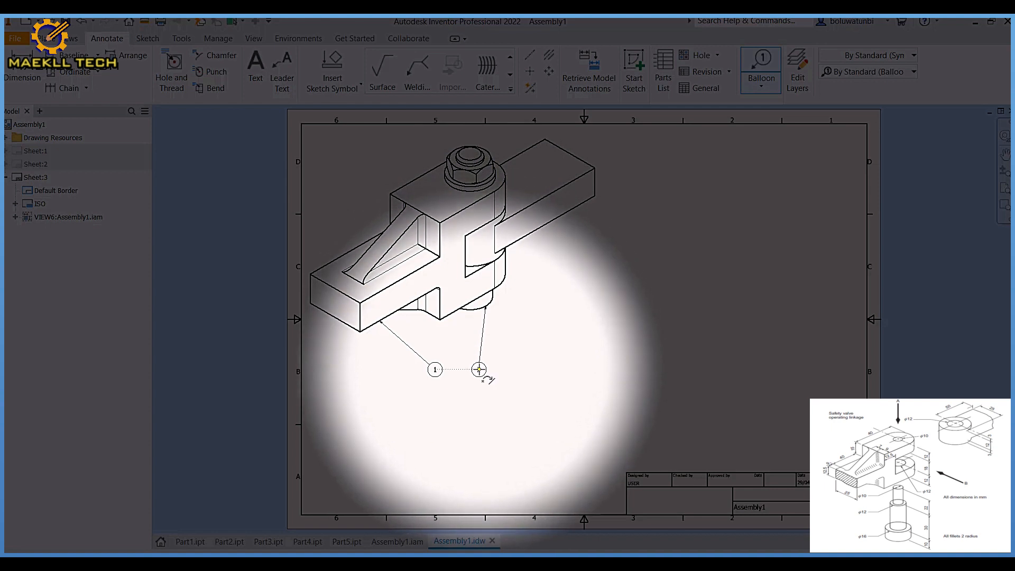
click(479, 370)
right_click(479, 370)
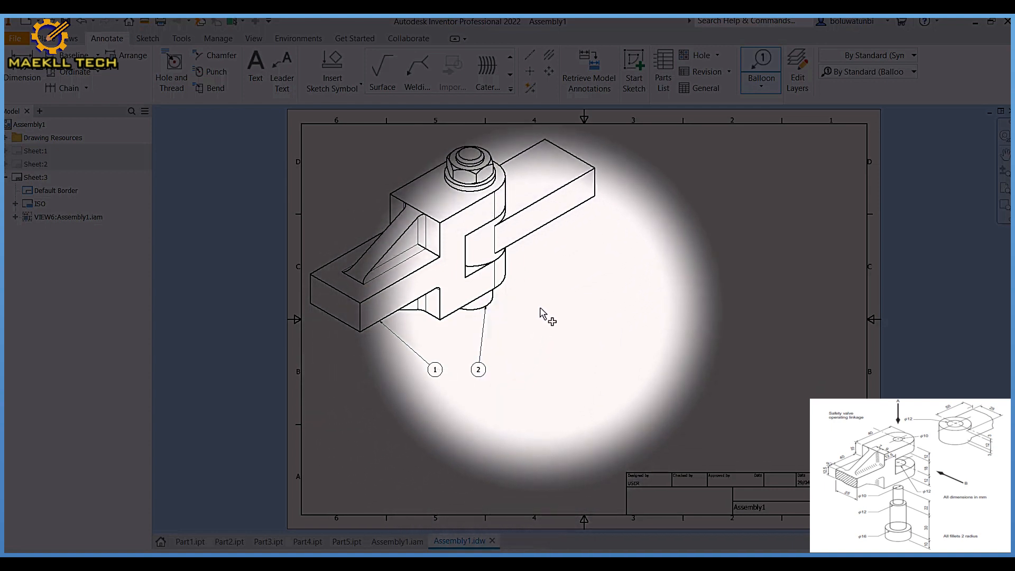
click(529, 236)
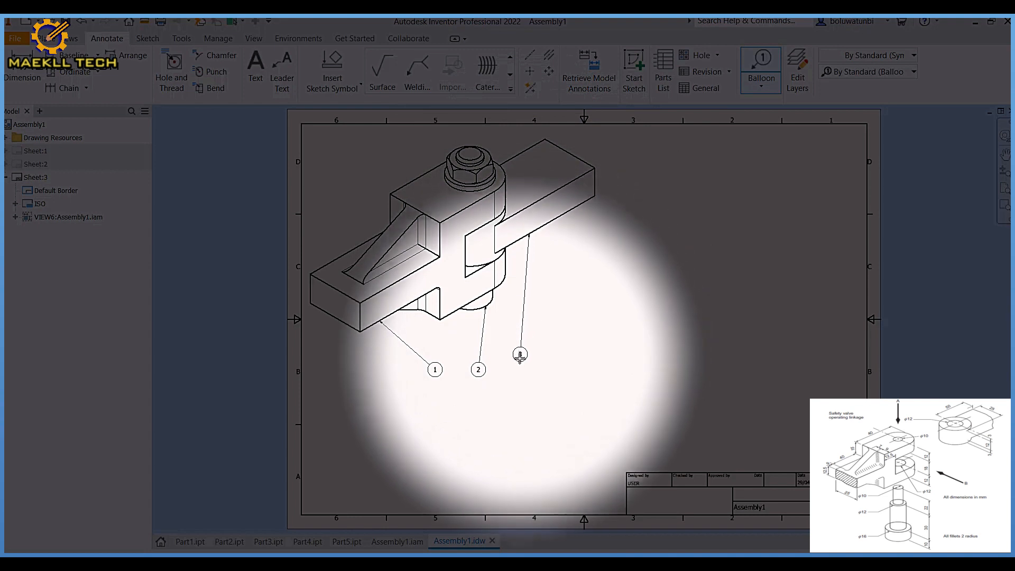
right_click(518, 373)
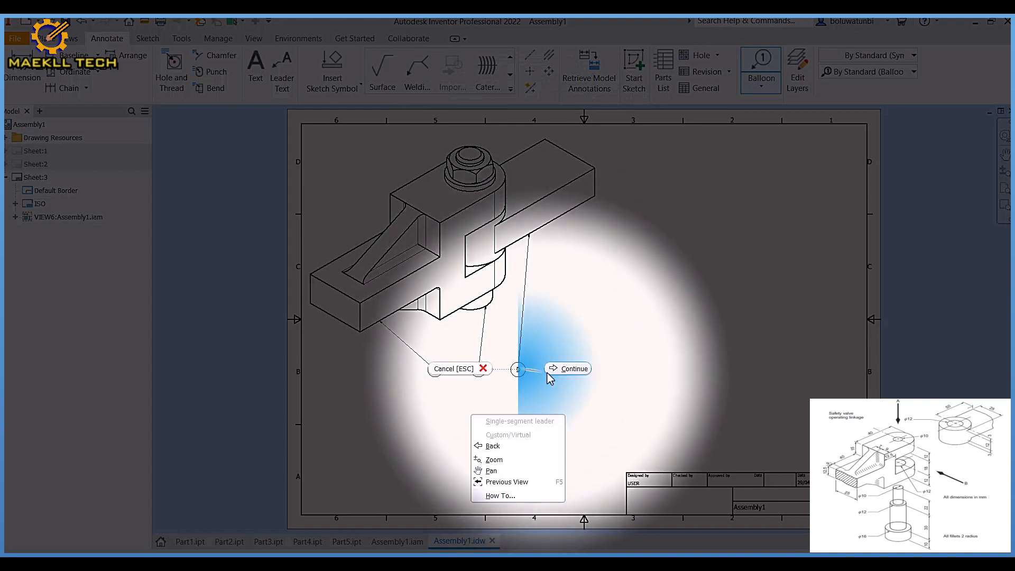
click(551, 370)
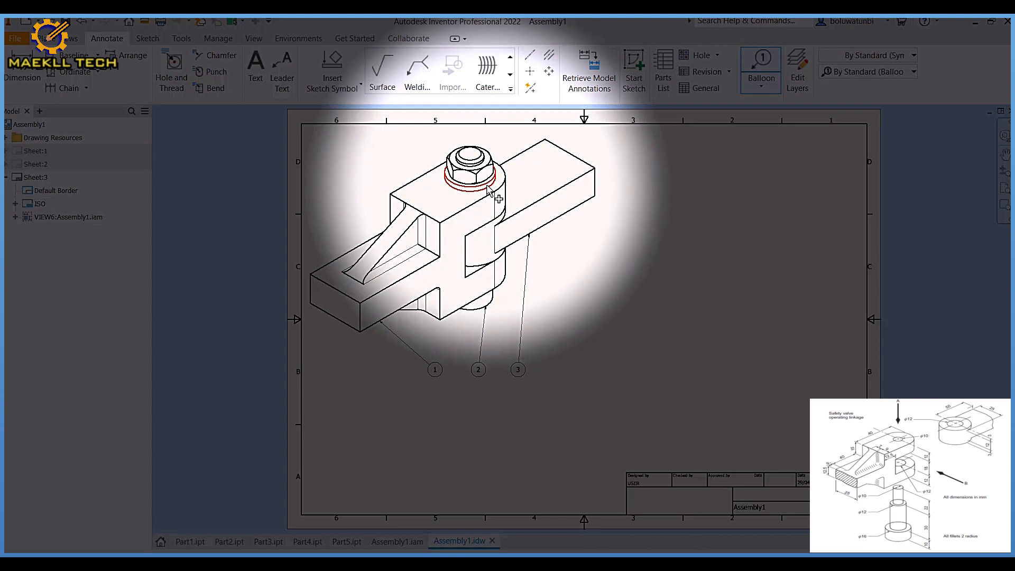
Balloon the washer and the nut above the view, with both balloons aligned horizontally.
click(488, 187)
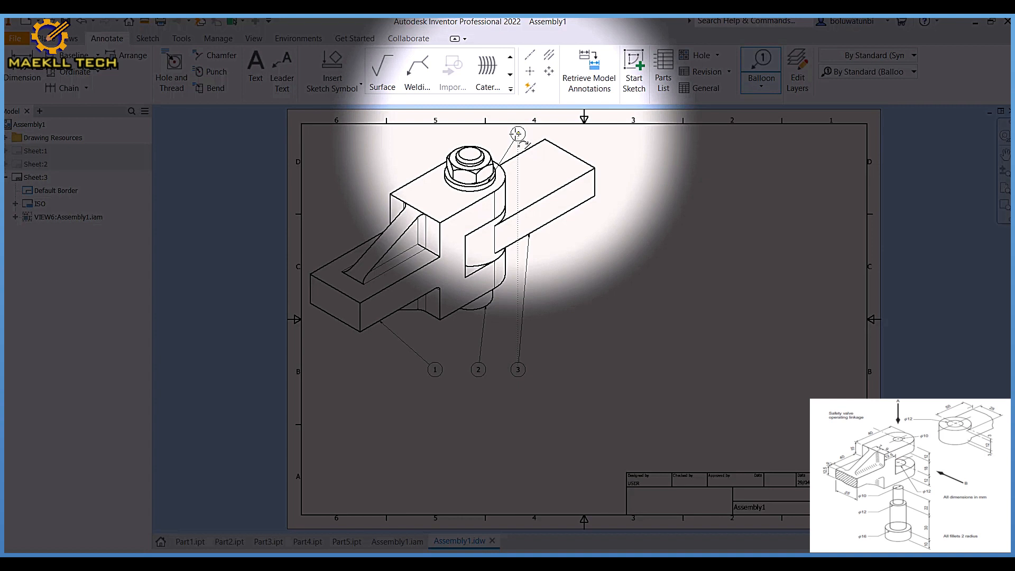
click(517, 133)
right_click(517, 133)
click(555, 136)
click(461, 175)
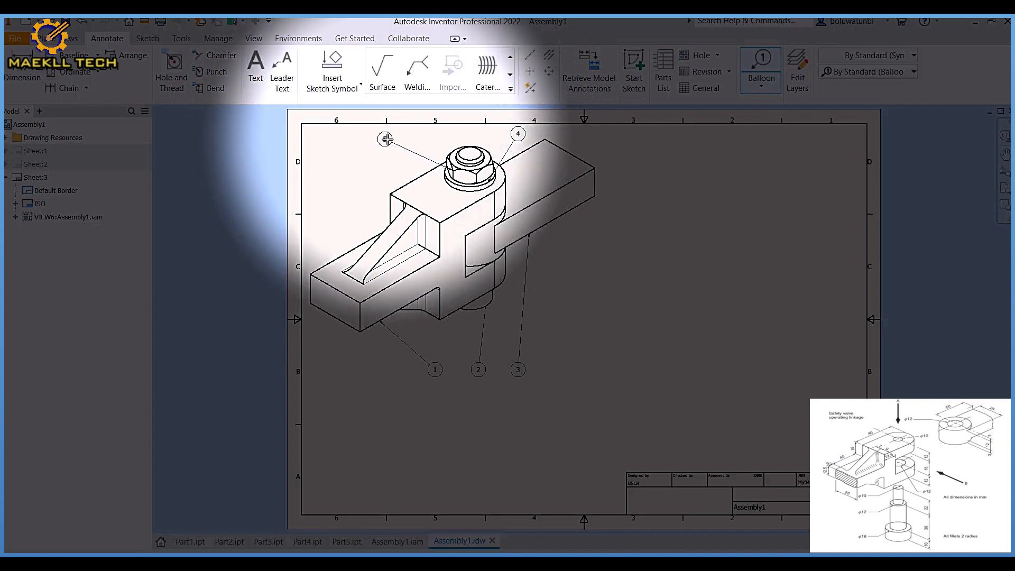
right_click(427, 134)
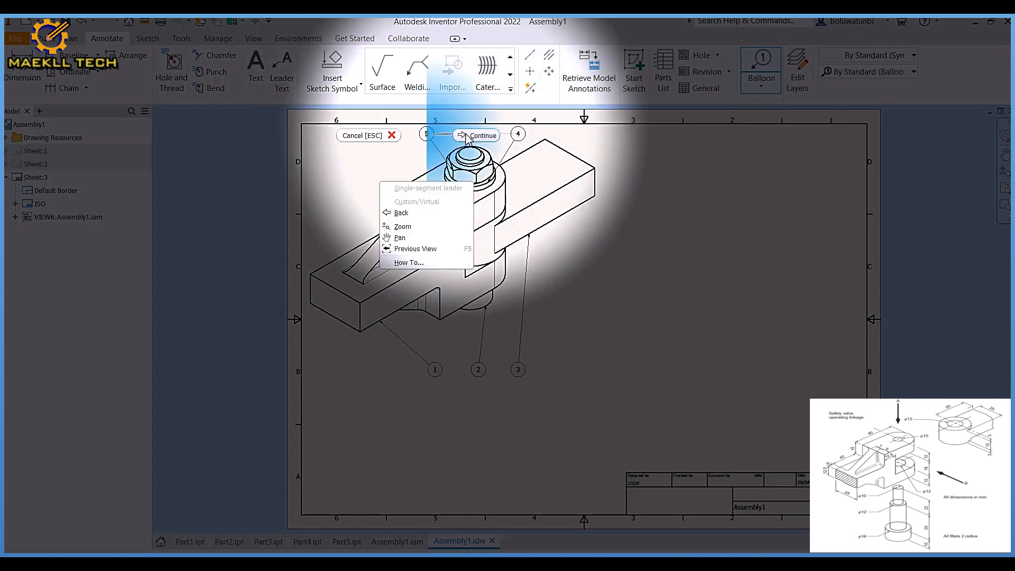
click(465, 136)
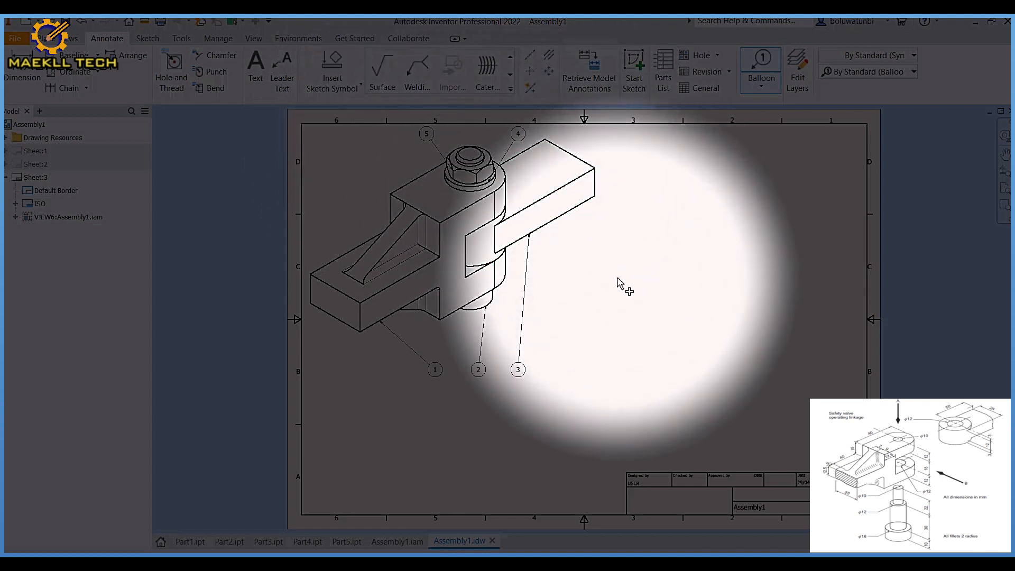
Insert a parts list sourced from Assembly1.iam and place it directly above the title block.
click(665, 84)
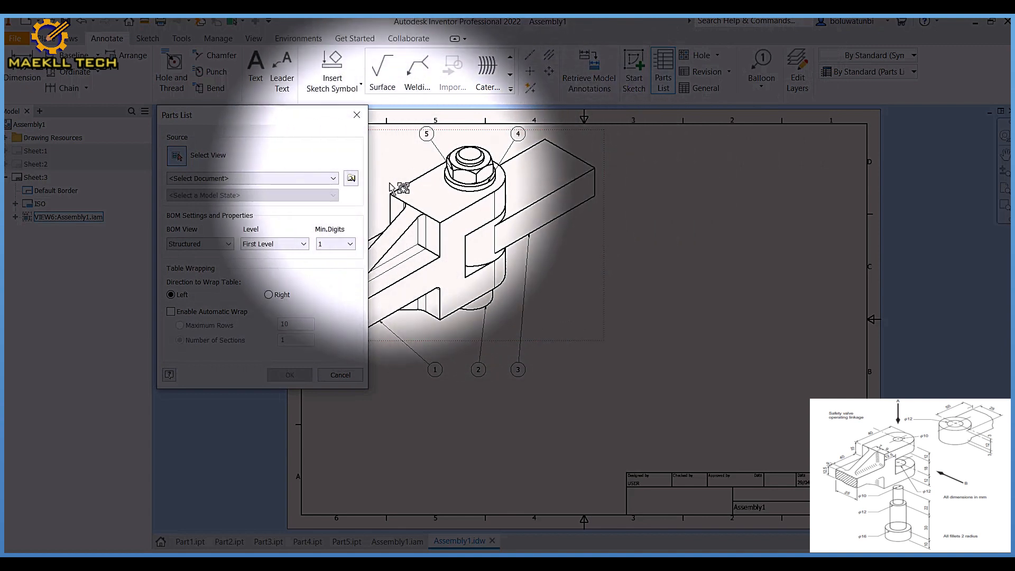
click(351, 178)
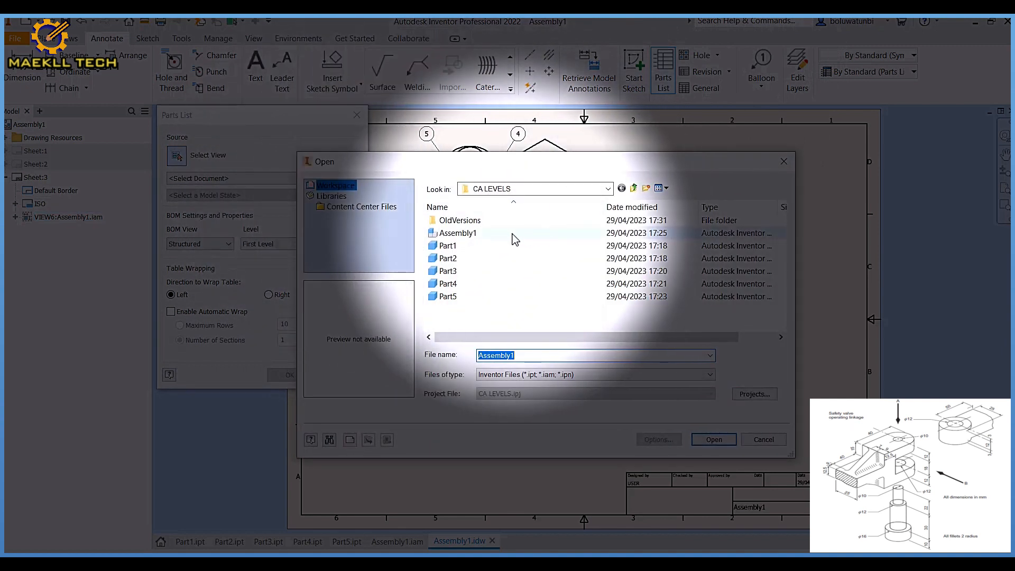
click(512, 234)
click(719, 440)
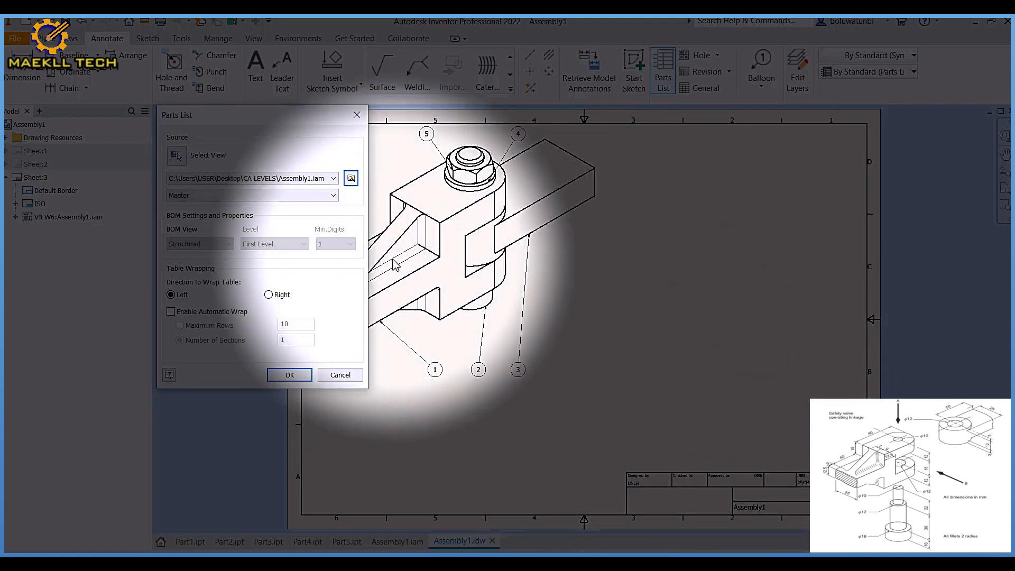
click(291, 375)
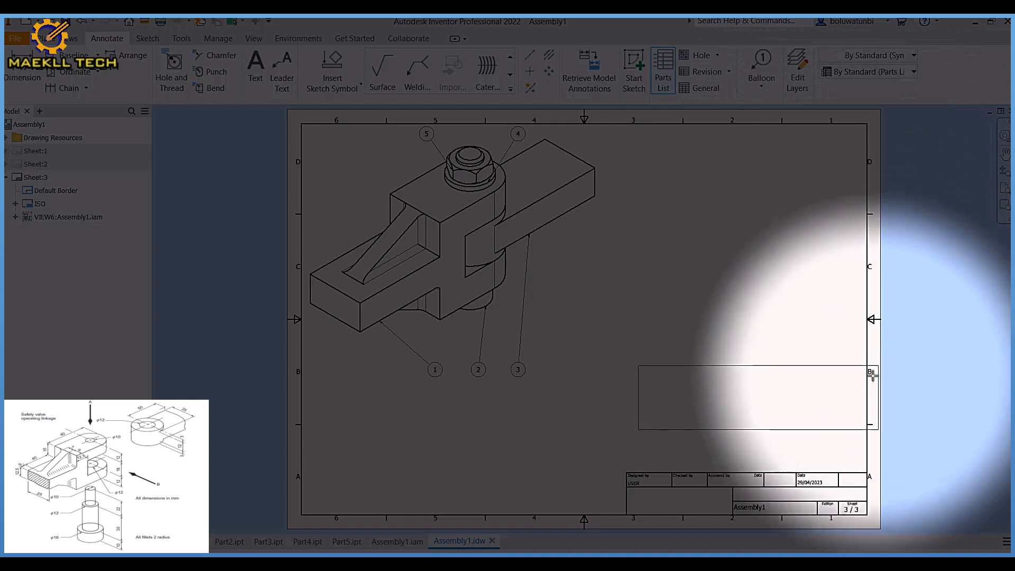
click(863, 408)
Open the parts list for editing and rename the PART NUMBER column heading to PART NAME.
click(808, 415)
right_click(808, 415)
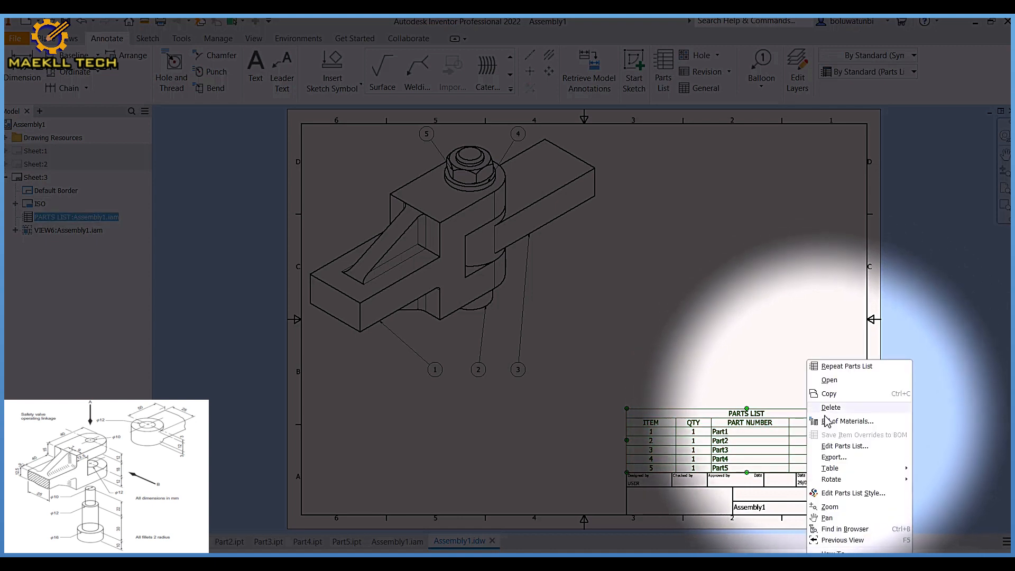
click(843, 448)
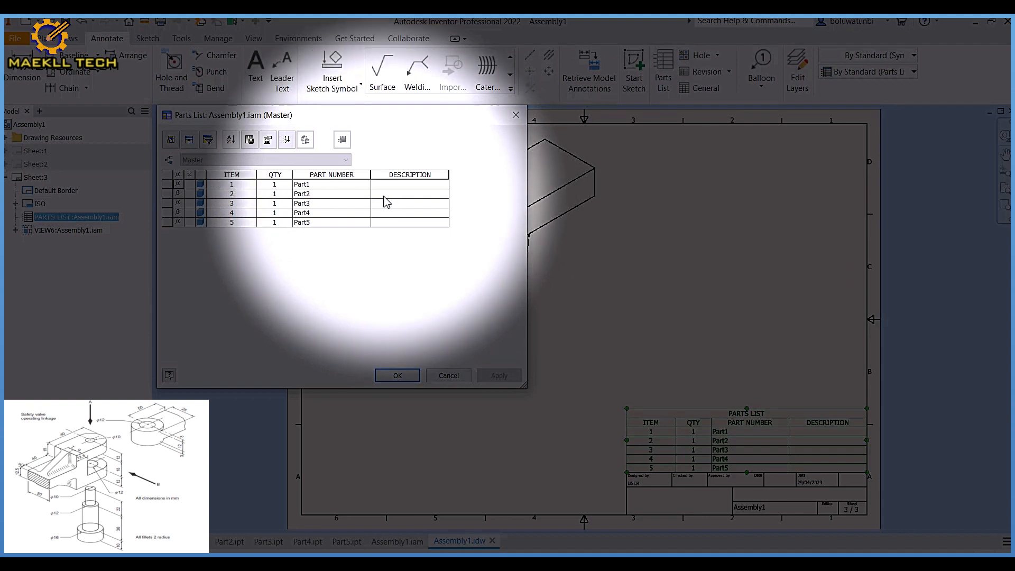
click(383, 176)
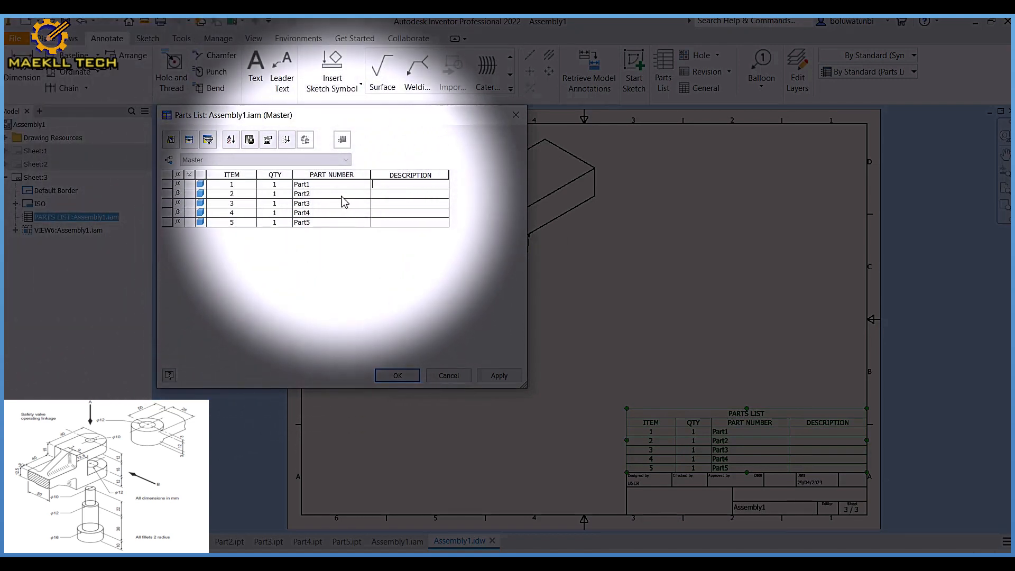
click(336, 175)
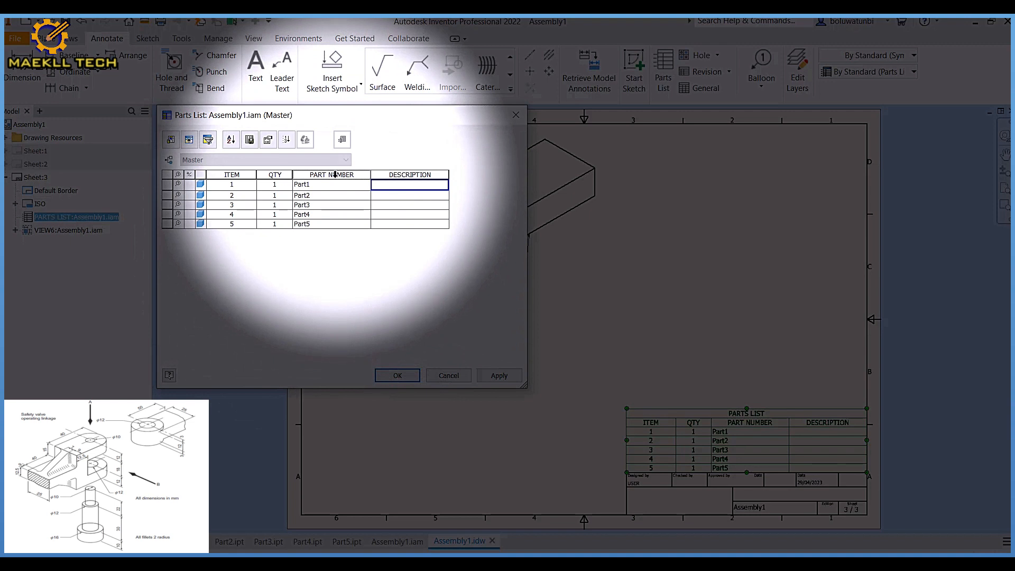
right_click(336, 175)
click(390, 225)
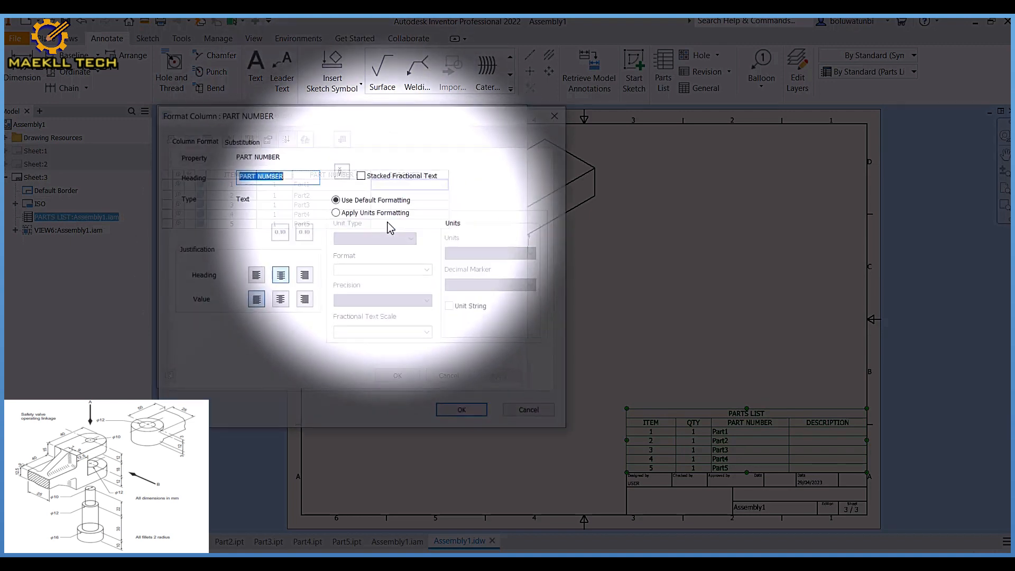
key(Right)
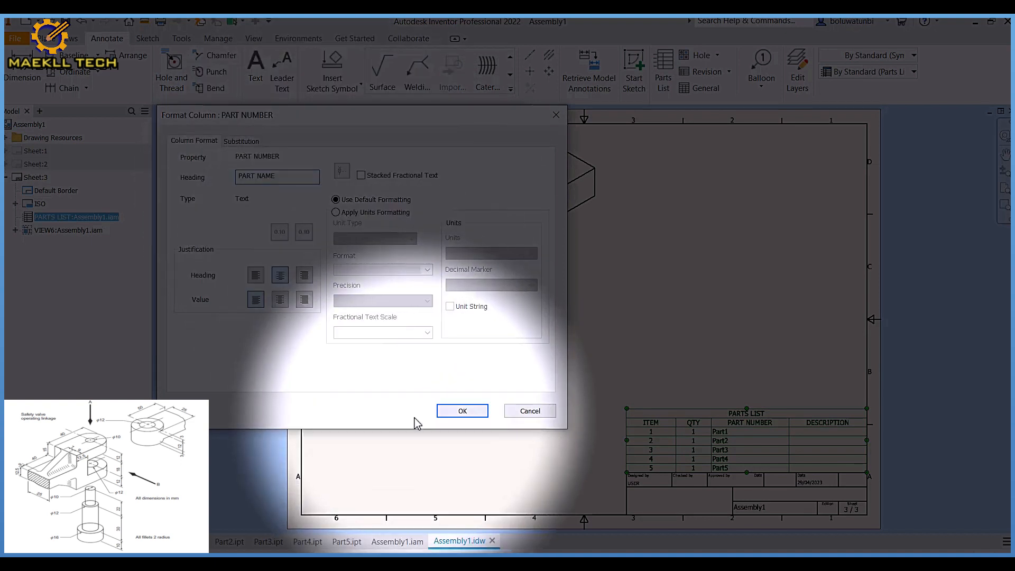
click(459, 411)
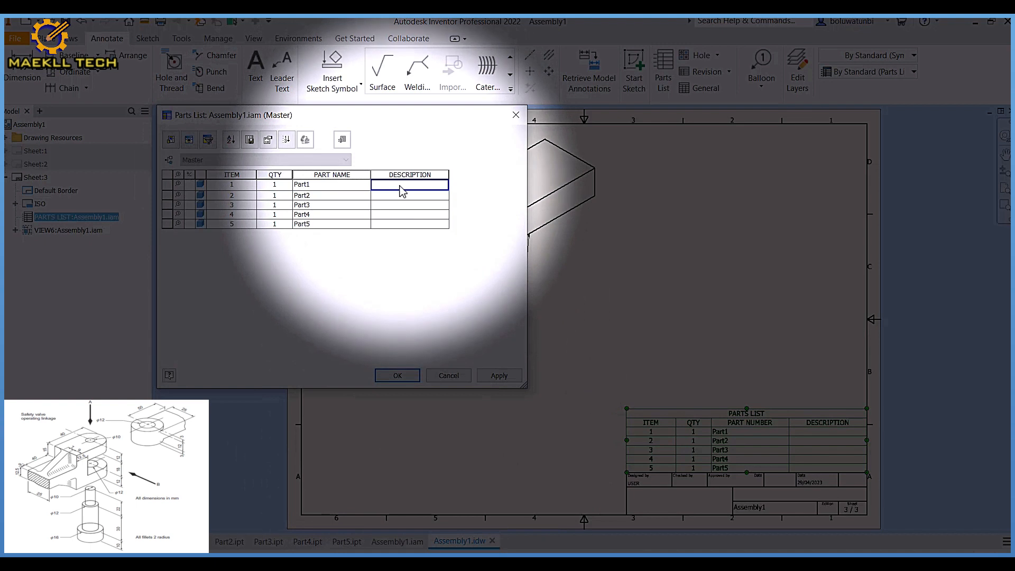
Enter the parts list descriptions MILLING for Part1, TURNING AND THREADING for Part2 and MILLING for Part3.
mouse_move(413, 124)
mouse_down()
mouse_move(390, 249)
mouse_move(238, 242)
mouse_move(154, 177)
mouse_up()
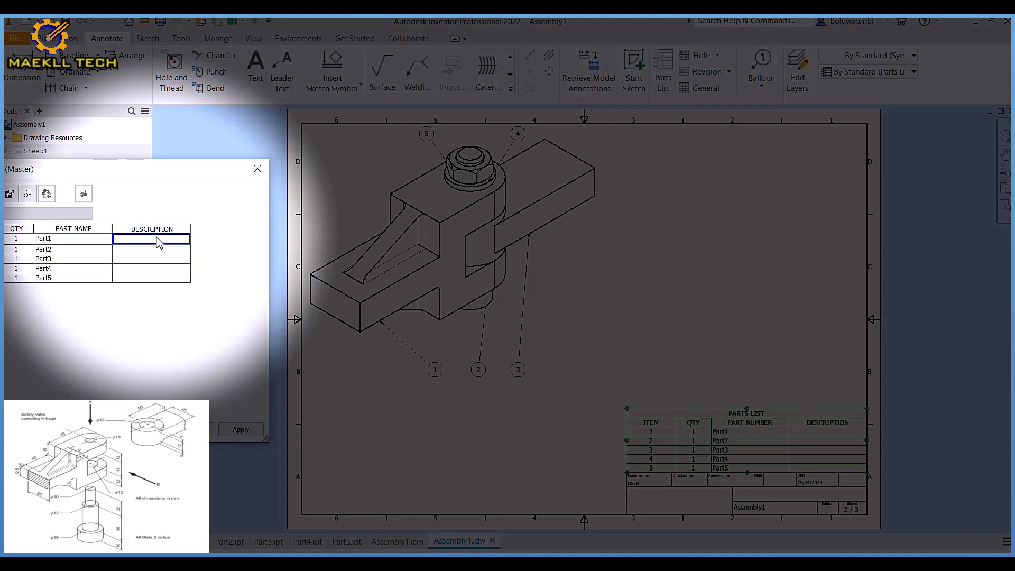
text(MILLING)
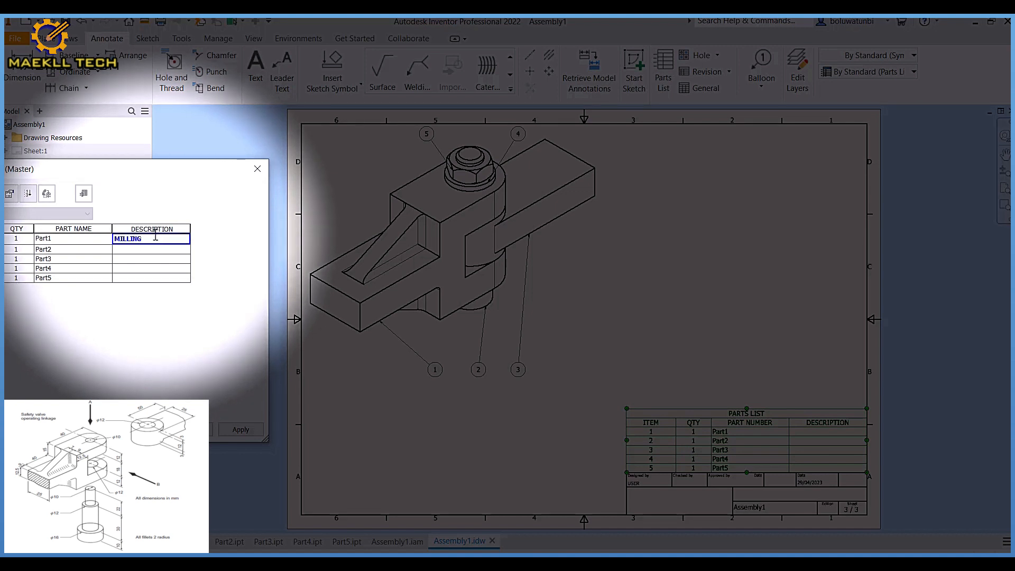
click(146, 252)
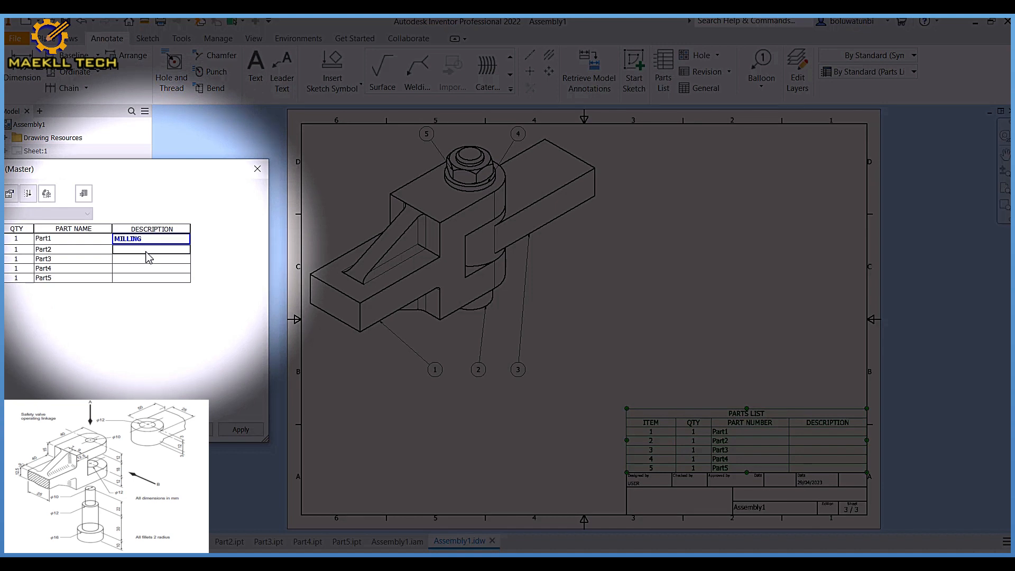
text(TURNING AND THREADING AND THREADING)
click(146, 269)
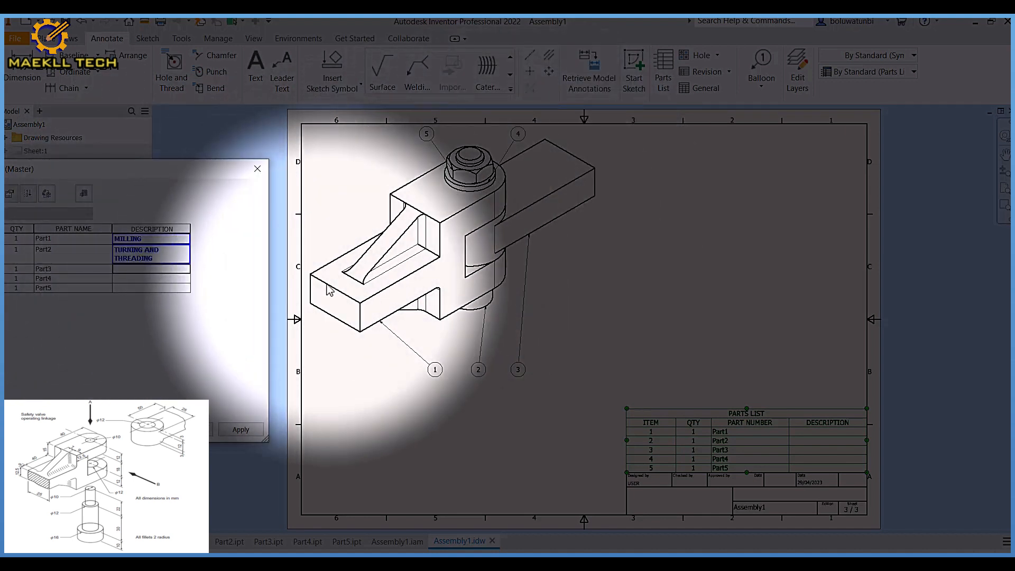
text(MILLING)
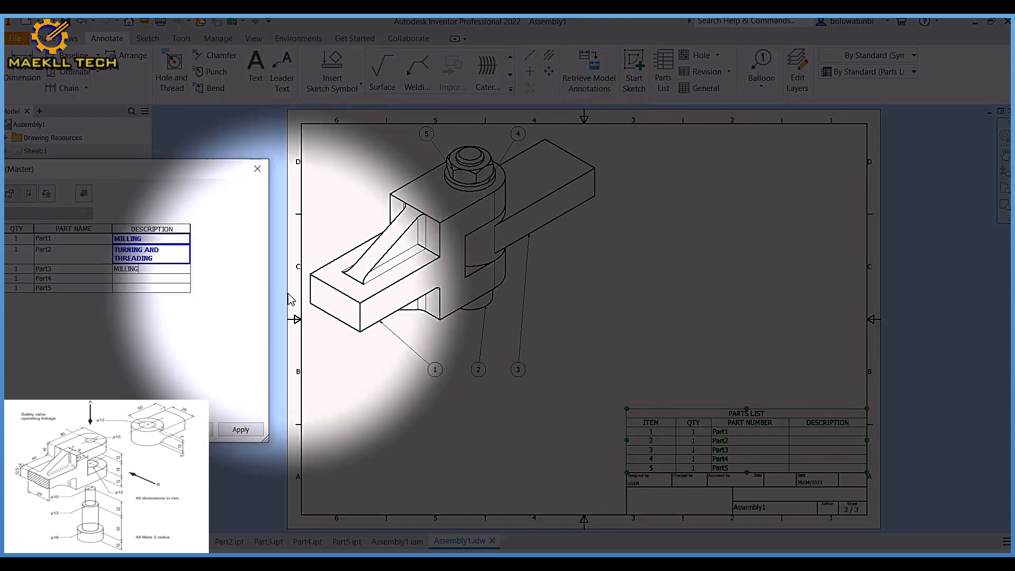
Describe Part4 as BORING/DRILLING and Part5 as TURNING AND THREADING, and apply the edits to the parts list.
click(167, 280)
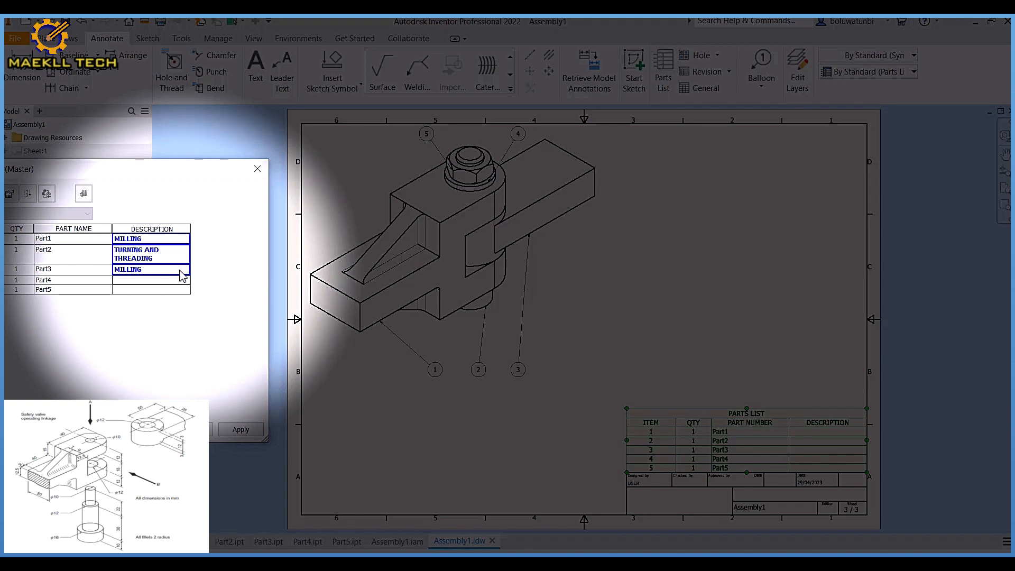
text(BORING/DRILLING)
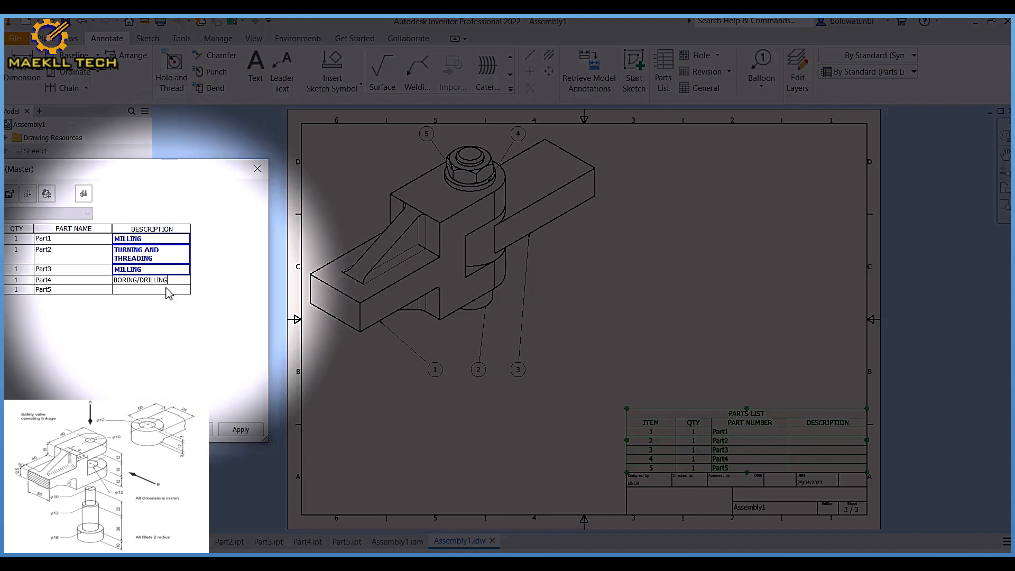
click(168, 292)
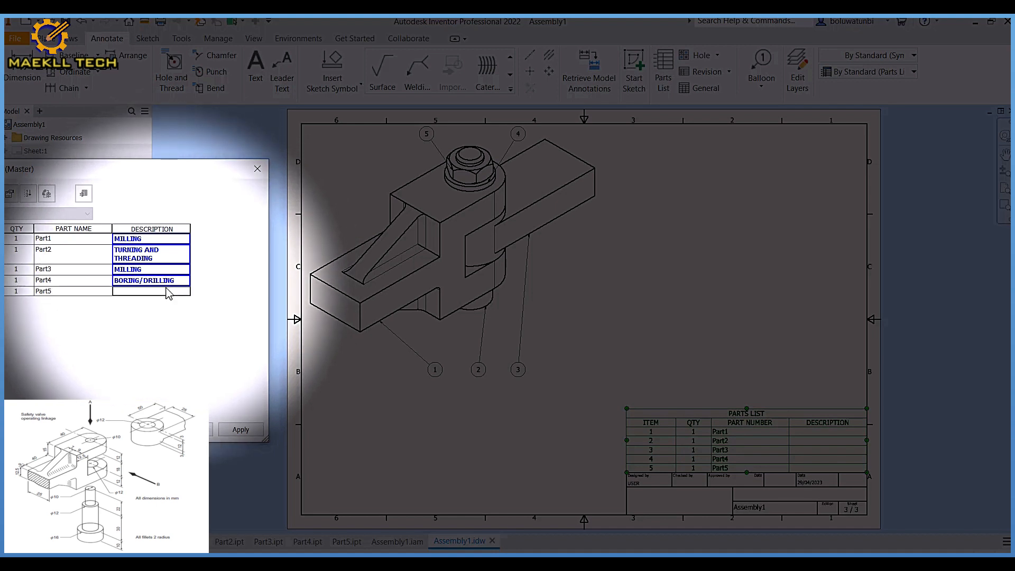
text(TURNING AND THREADING)
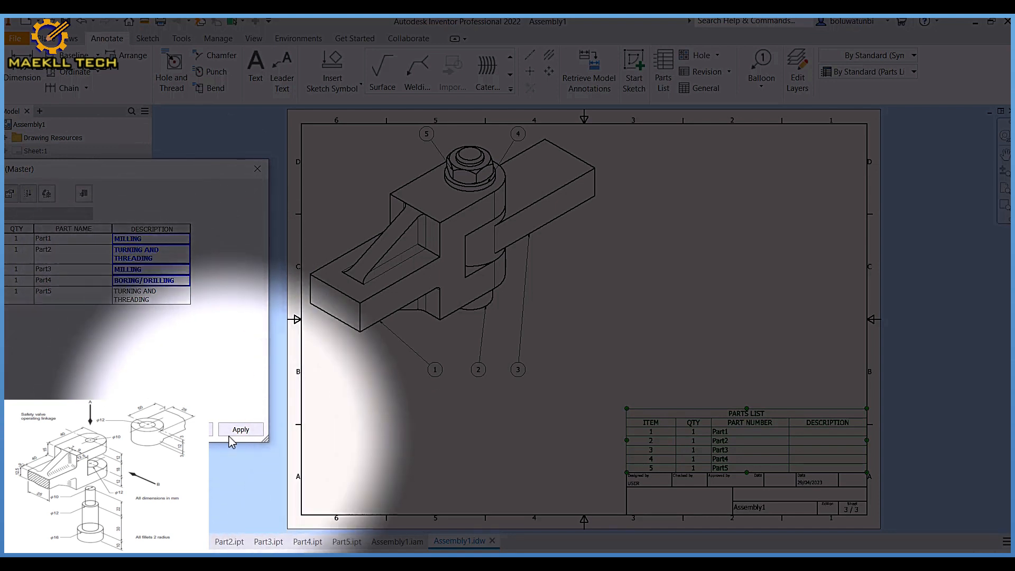
click(237, 430)
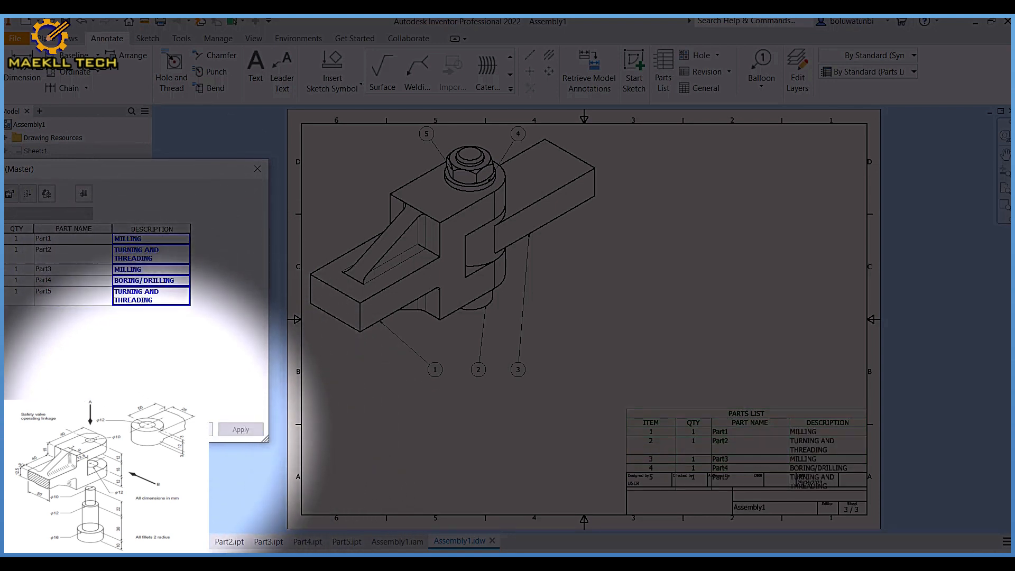
Close the parts list editor and move the parts list up so it sits directly above the title block.
click(148, 430)
click(761, 409)
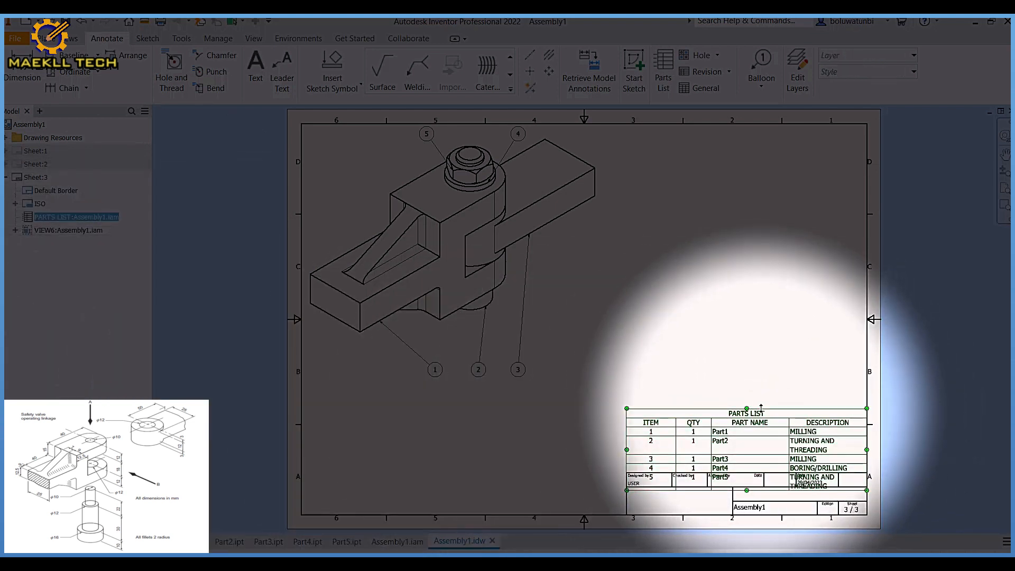
drag(743, 423, 745, 409)
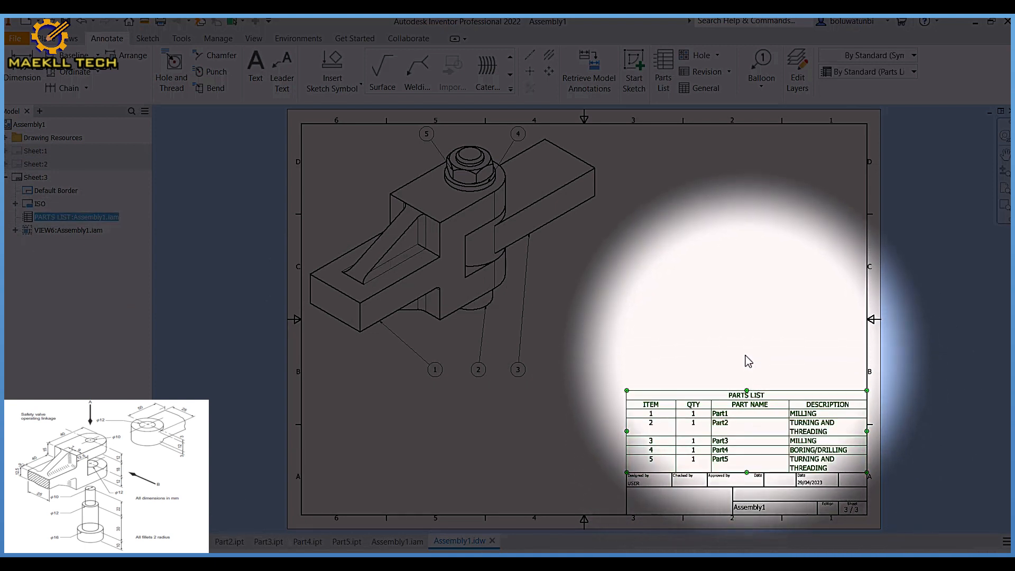
click(751, 353)
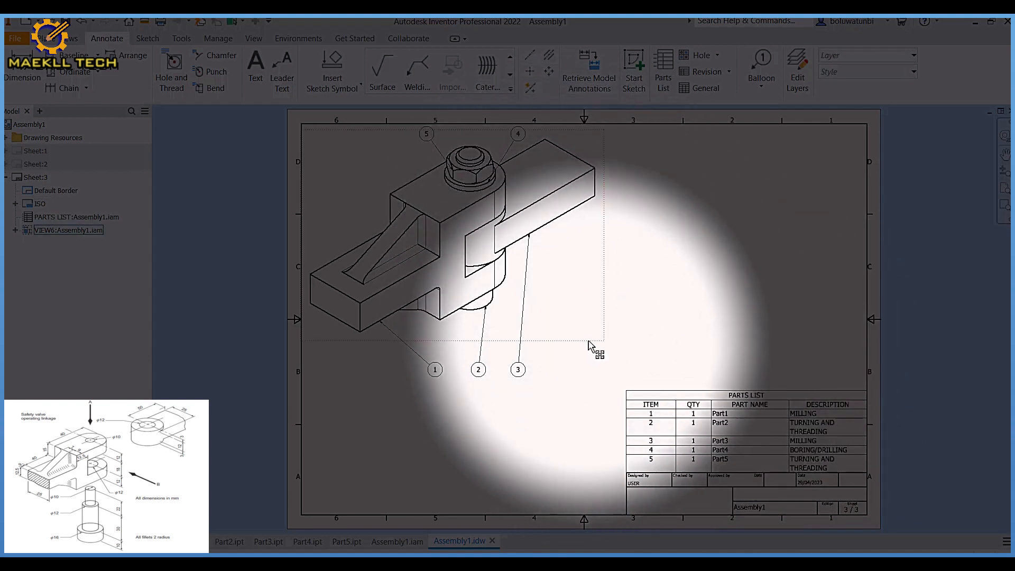
Shift the ballooned isometric view slightly down and right on Sheet:3, and save the drawing together with its assembly.
click(593, 348)
drag(597, 364, 596, 361)
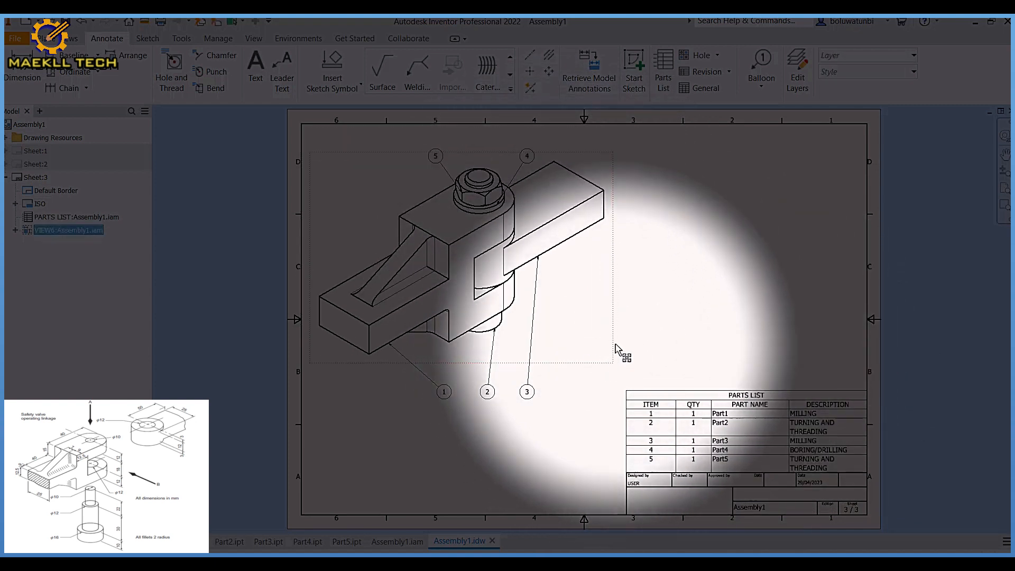
key(ctrl+s)
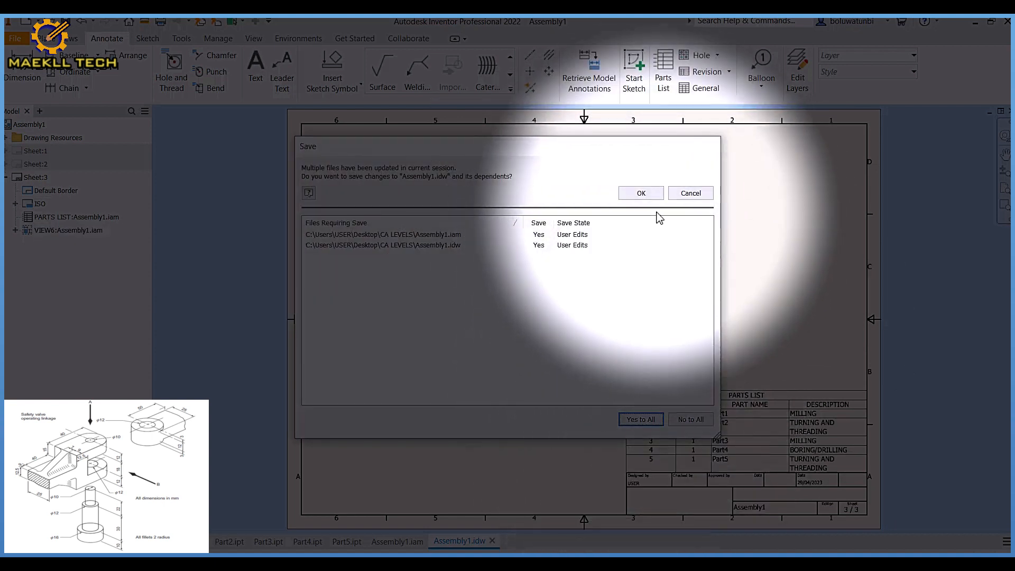
click(642, 194)
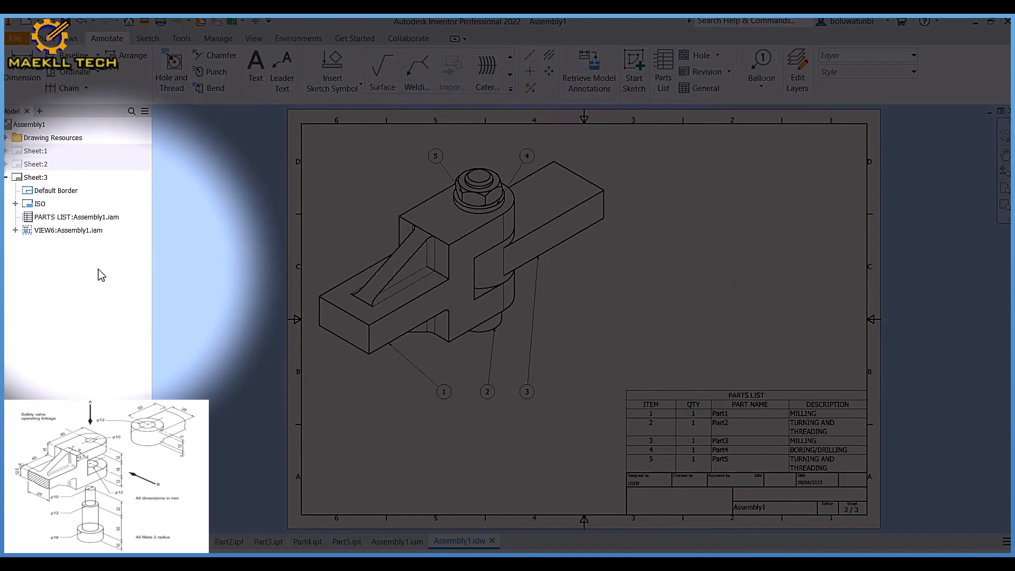
Look through the three existing sheets and add a fourth sheet to the drawing.
click(53, 38)
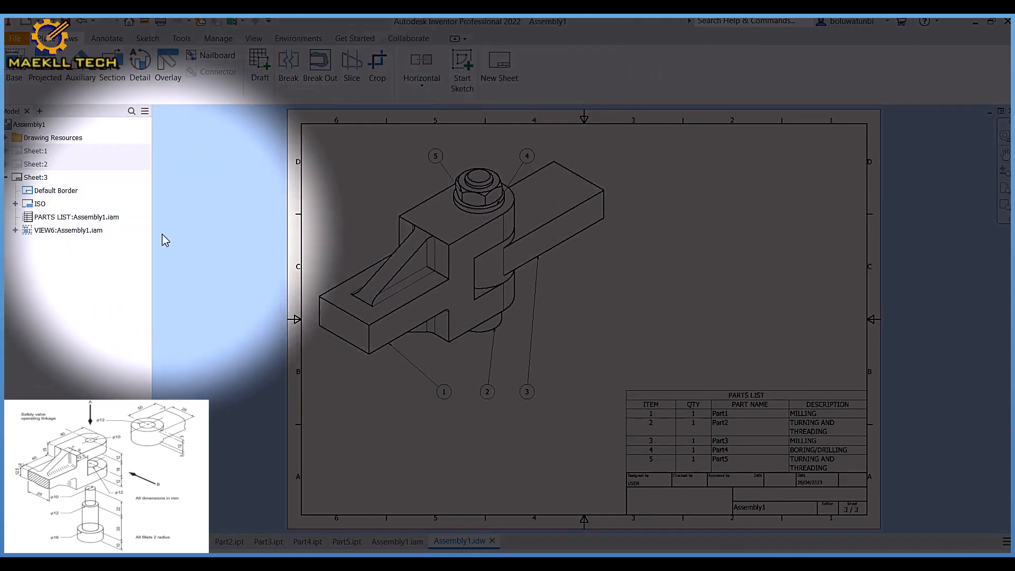
click(38, 151)
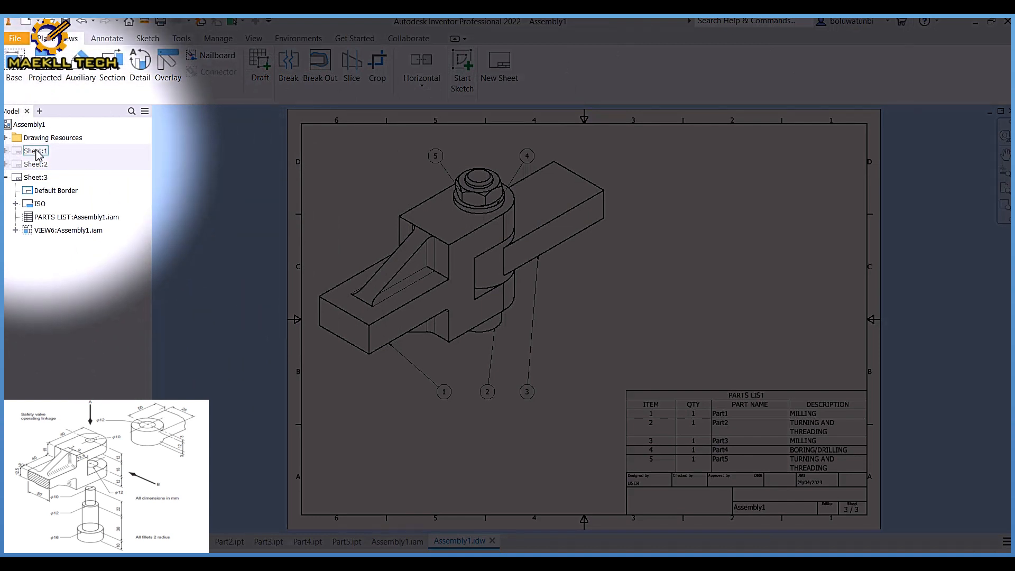
double_click(36, 151)
double_click(35, 165)
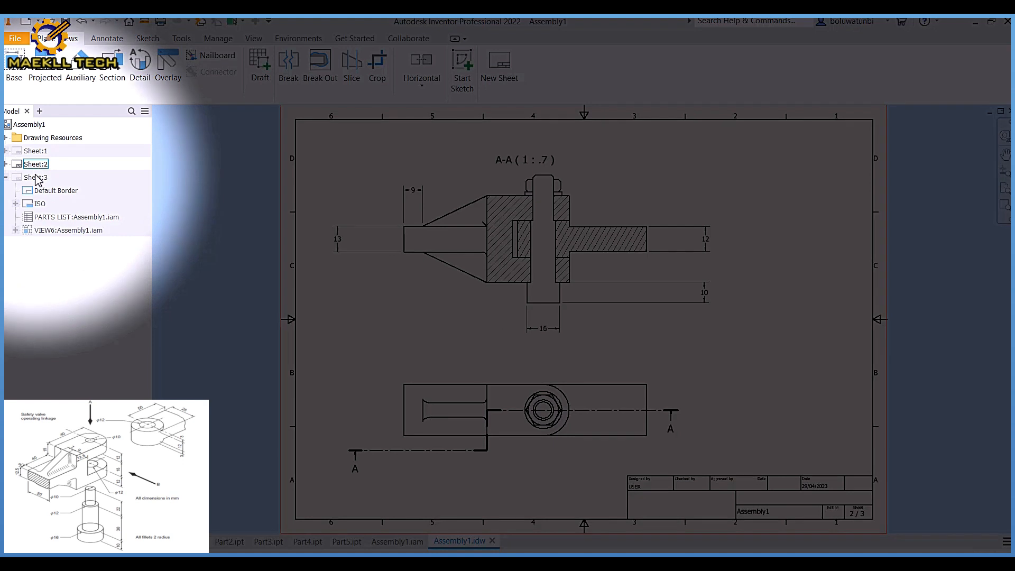
double_click(36, 178)
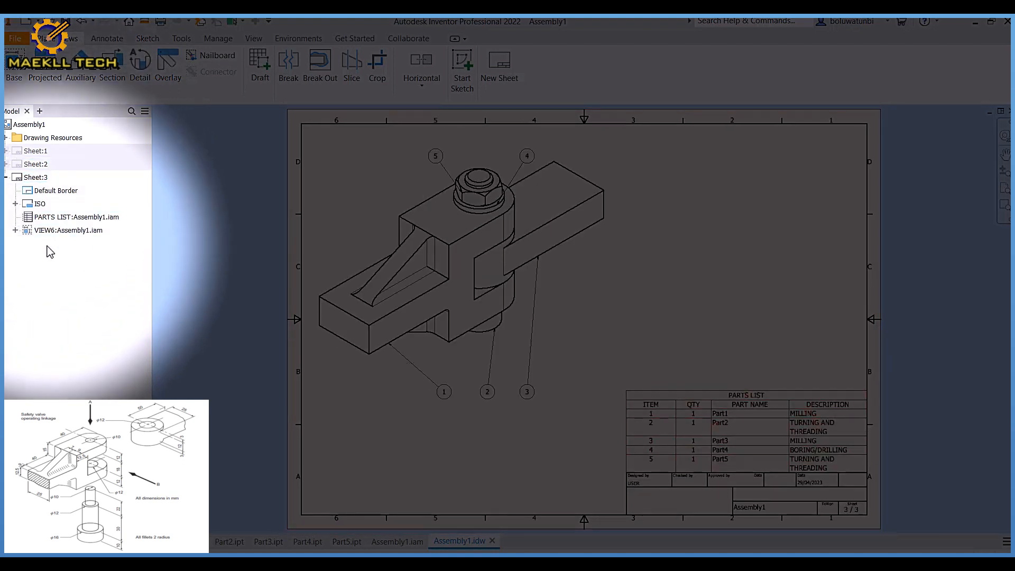
right_click(46, 259)
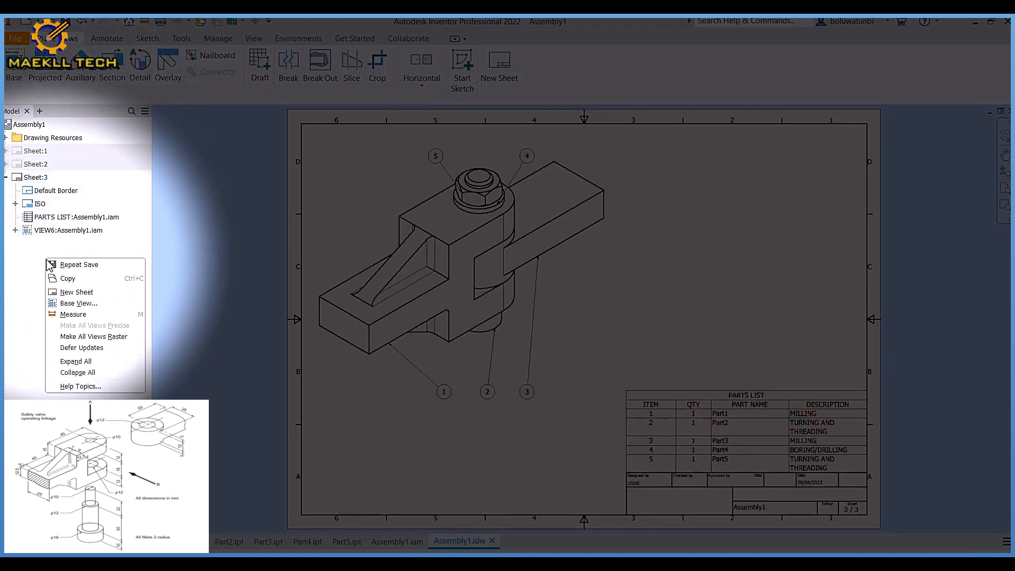
click(78, 292)
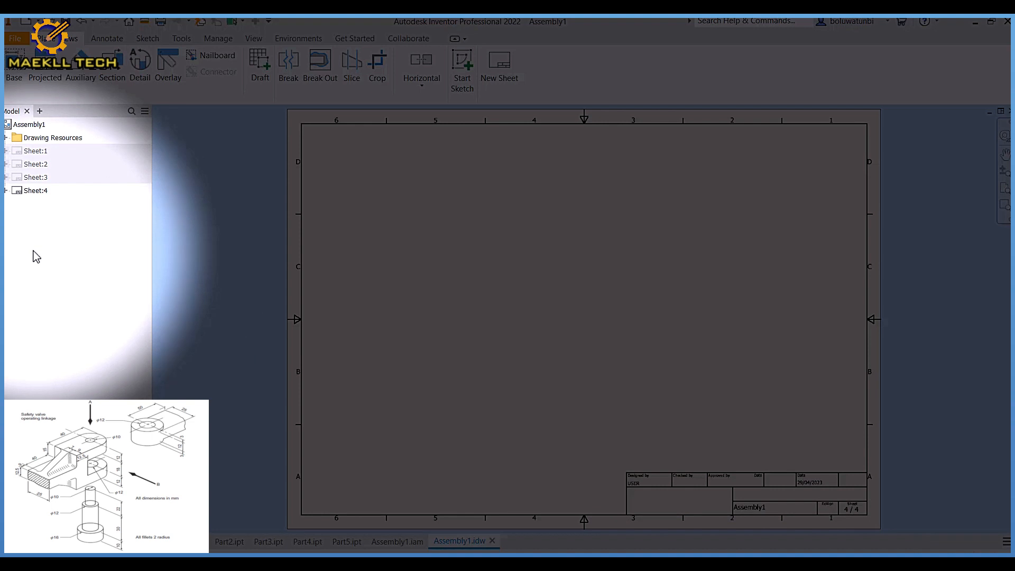
Start a base view on Sheet:4 with Part1.ipt as its source file.
click(19, 73)
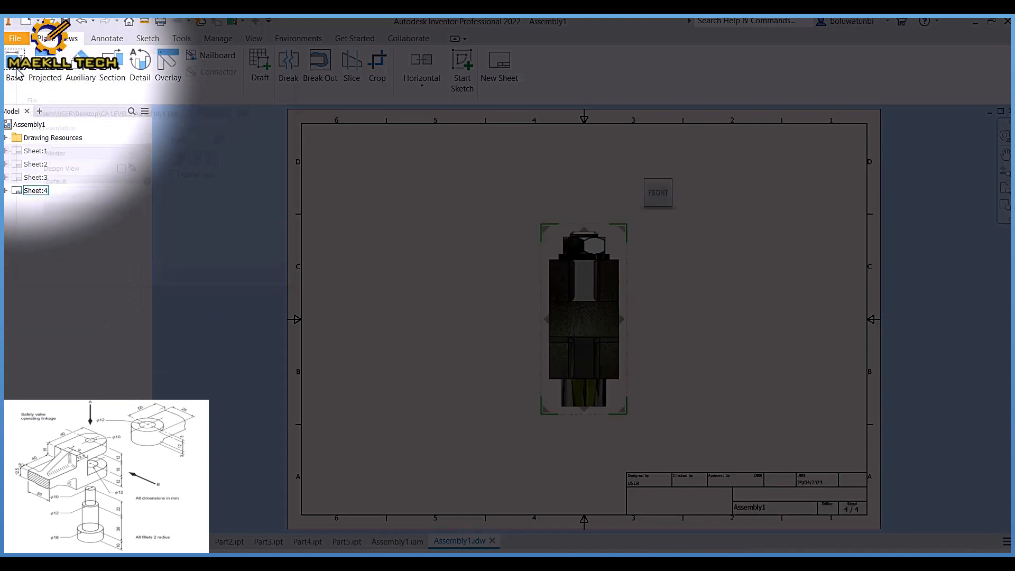
click(290, 58)
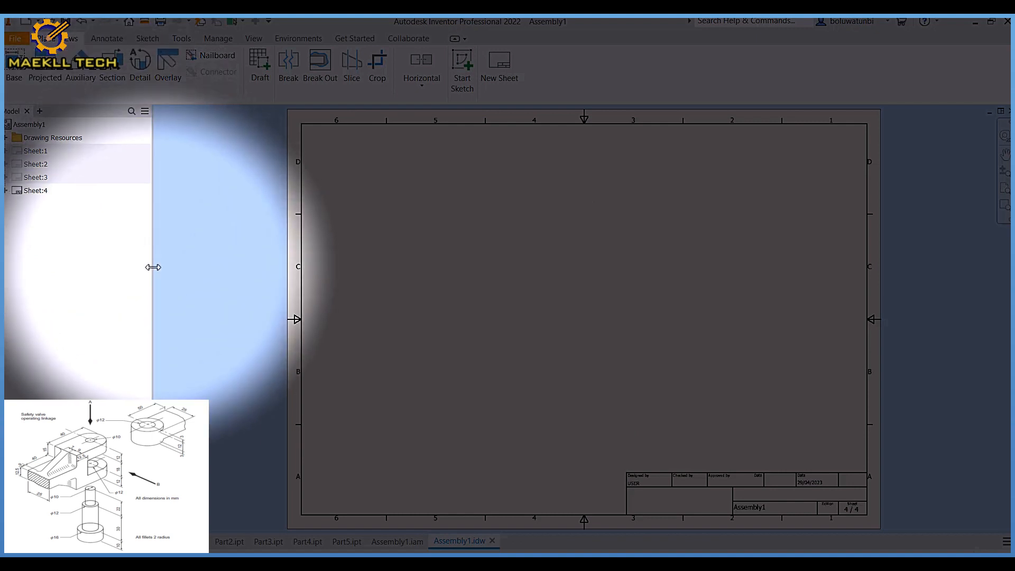
click(13, 60)
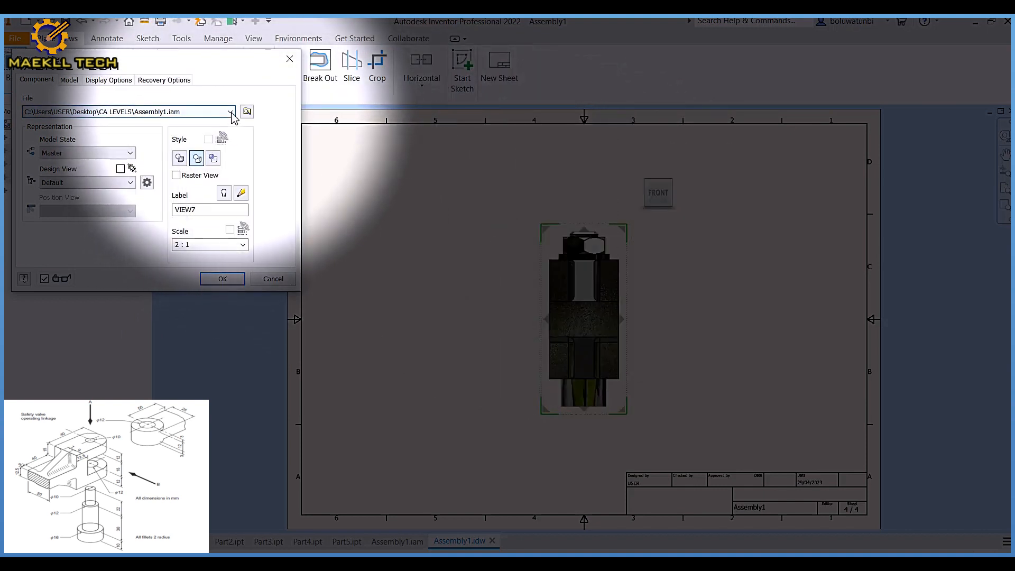
click(230, 111)
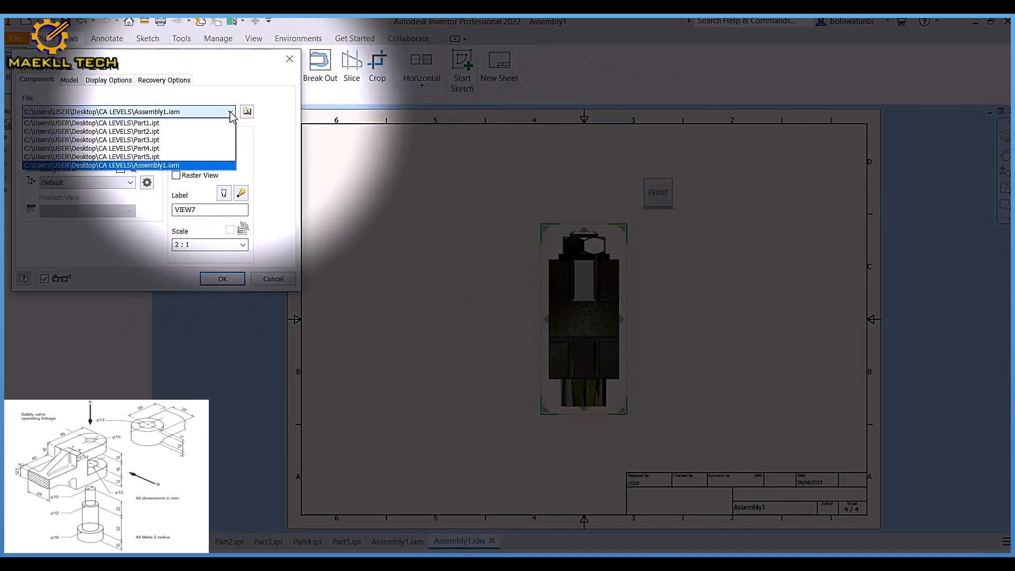
click(177, 124)
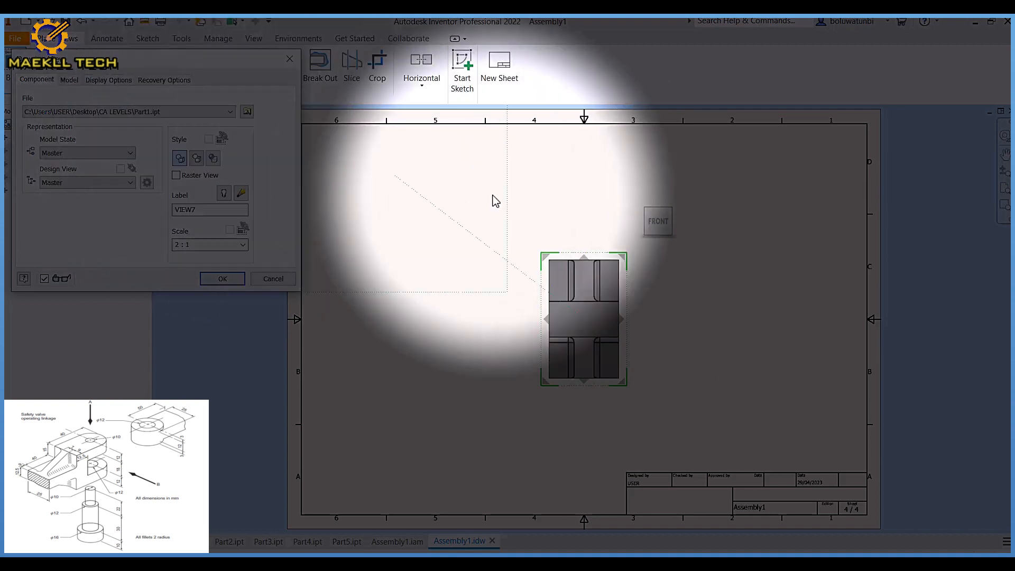
Orient the Part1 base view to LEFT, set its scale to 1 : .7, and position it in the sheet's upper-left area.
mouse_move(679, 228)
click(679, 229)
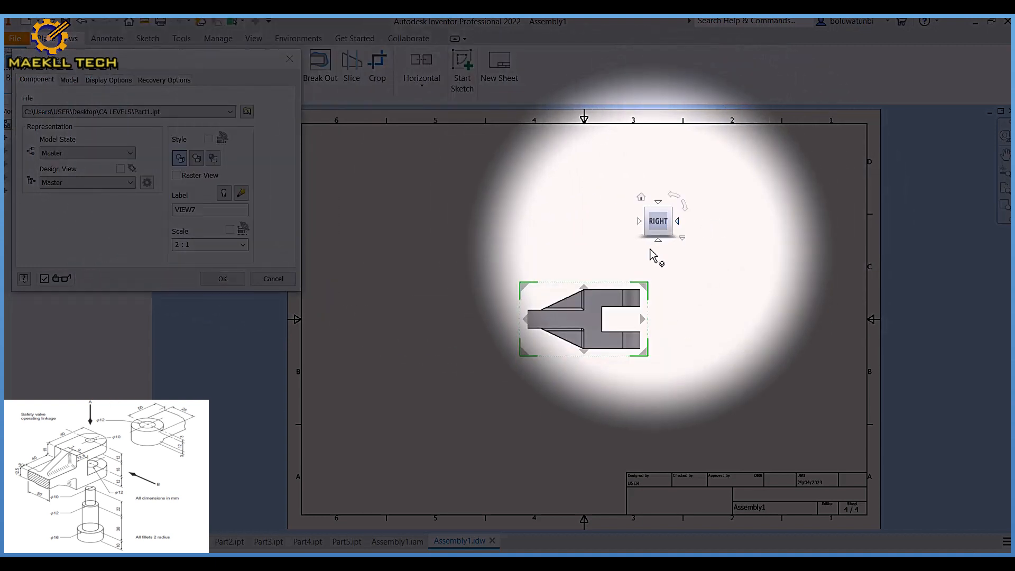
drag(609, 294, 551, 200)
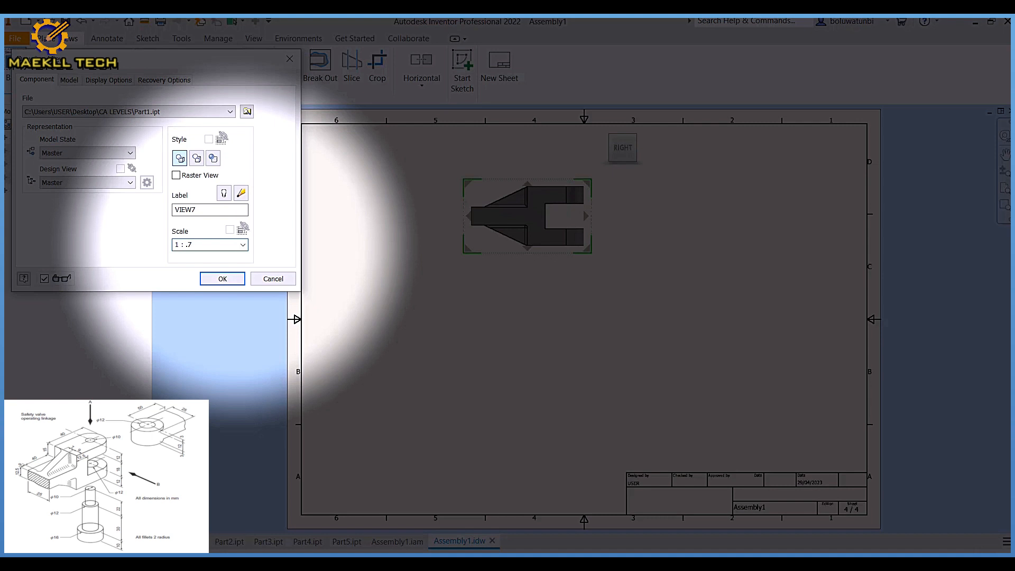
drag(511, 228, 467, 214)
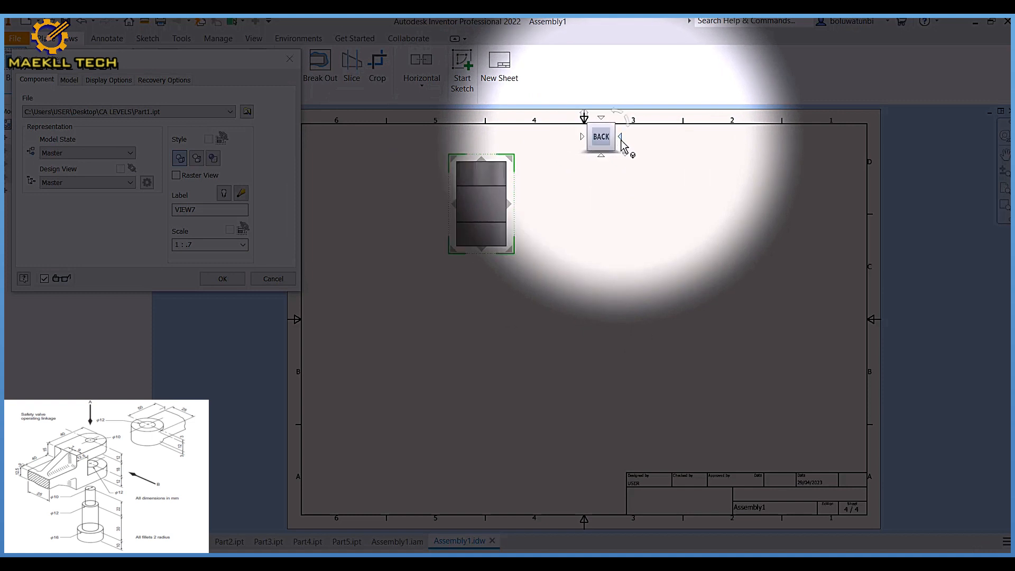
click(620, 137)
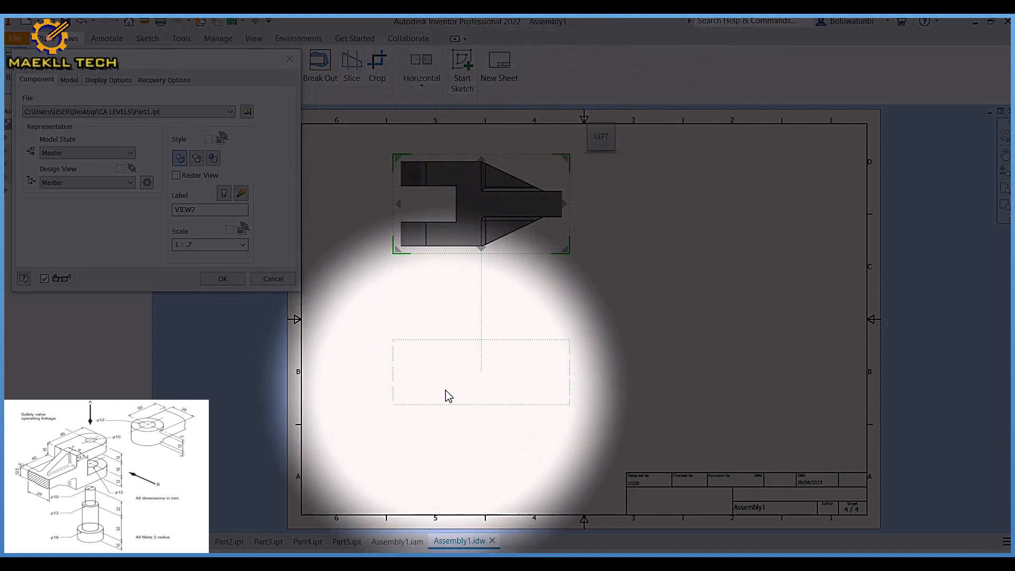
Project views below and beside the Part1 base view plus an isometric, set the scale to 1 : .6, and create the views.
click(448, 389)
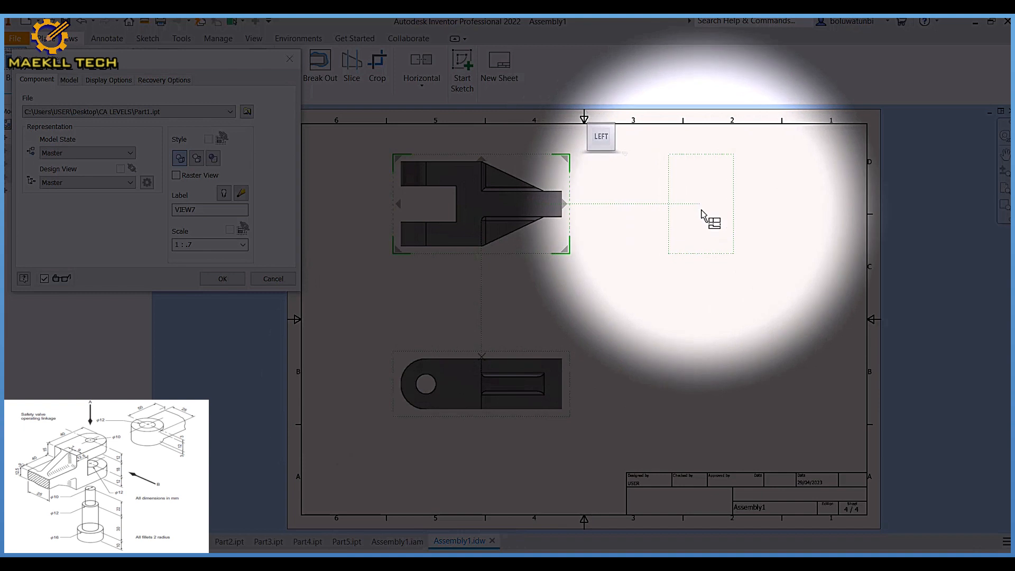
click(708, 214)
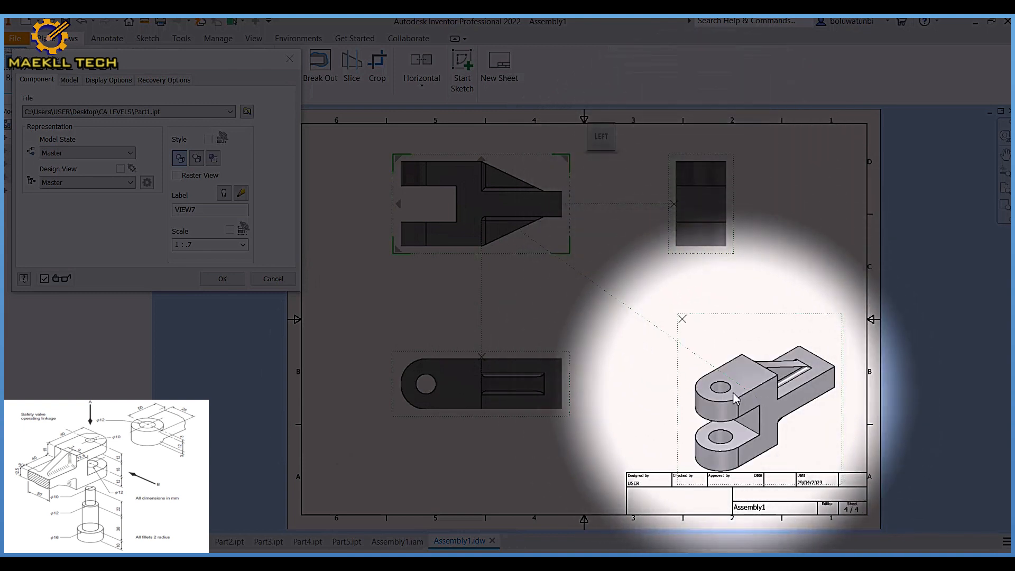
click(770, 386)
click(212, 244)
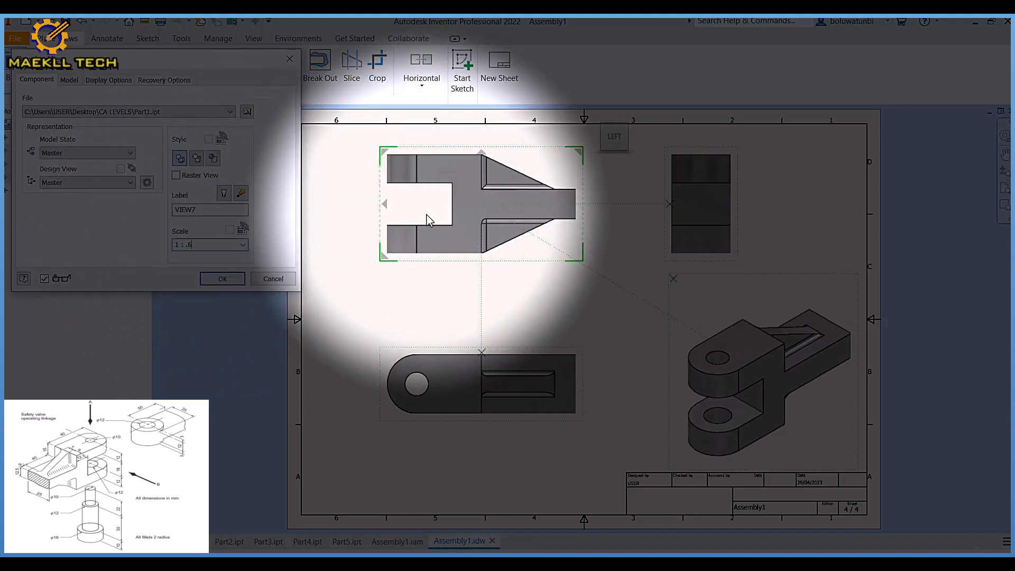
click(235, 283)
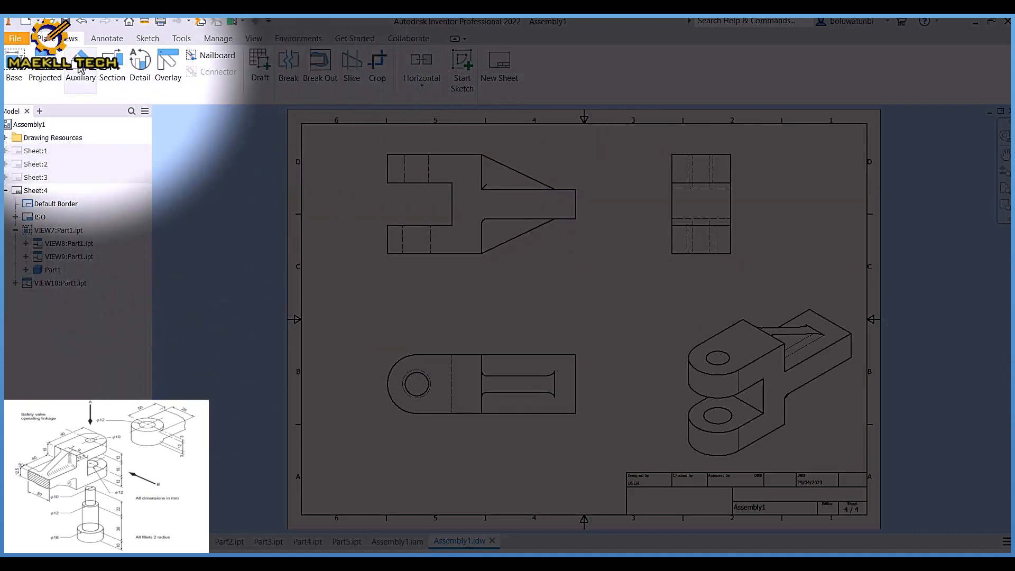
Dimension the length of the forked block's lower edge in Part1's base view, placing the dimension below the view.
click(32, 89)
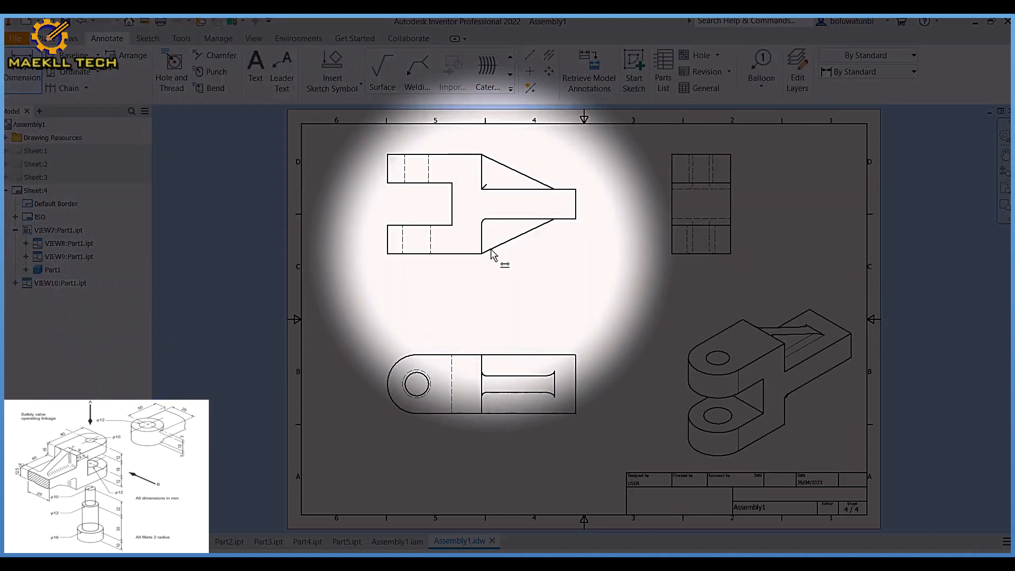
click(387, 253)
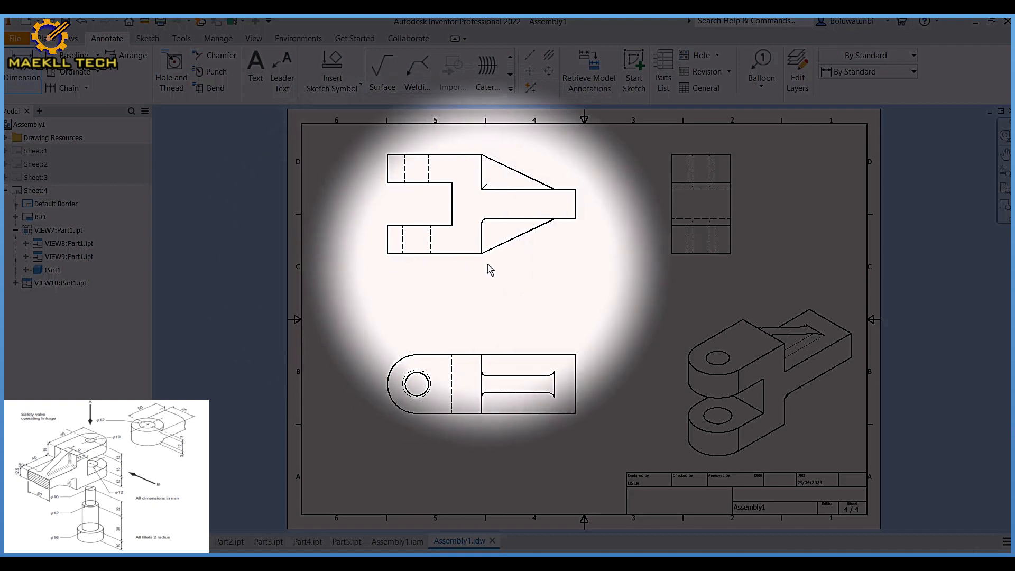
click(482, 255)
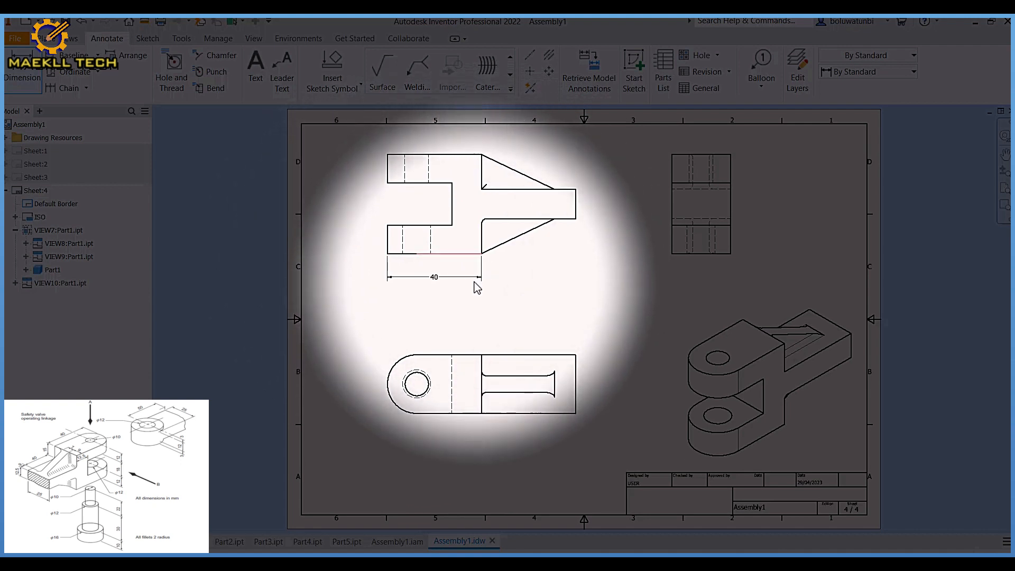
click(476, 286)
click(480, 337)
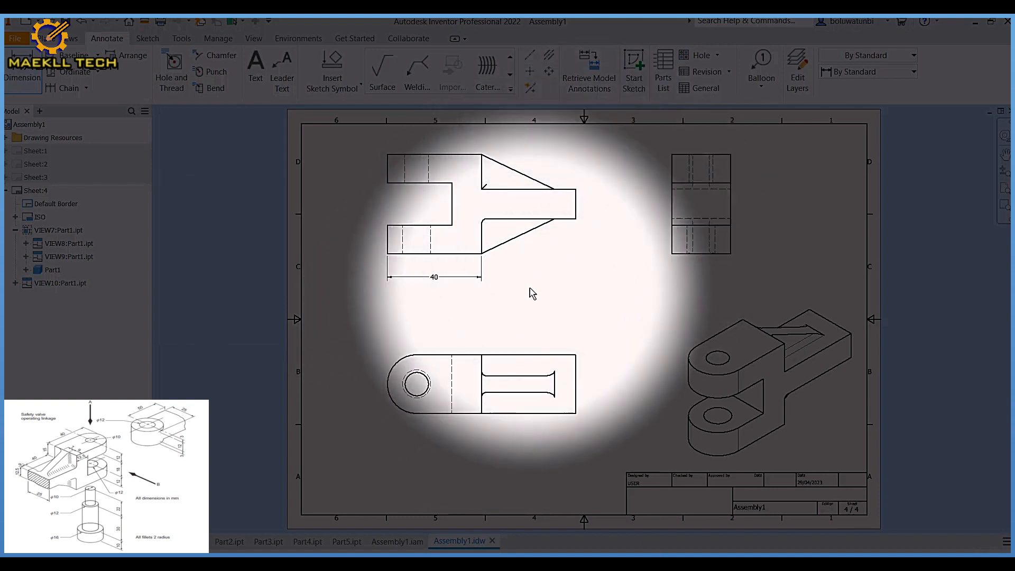
Dimension the rounded end's radius and the through-hole's diameter in the view below Part1's base view, placing both dimensions left of it.
click(389, 405)
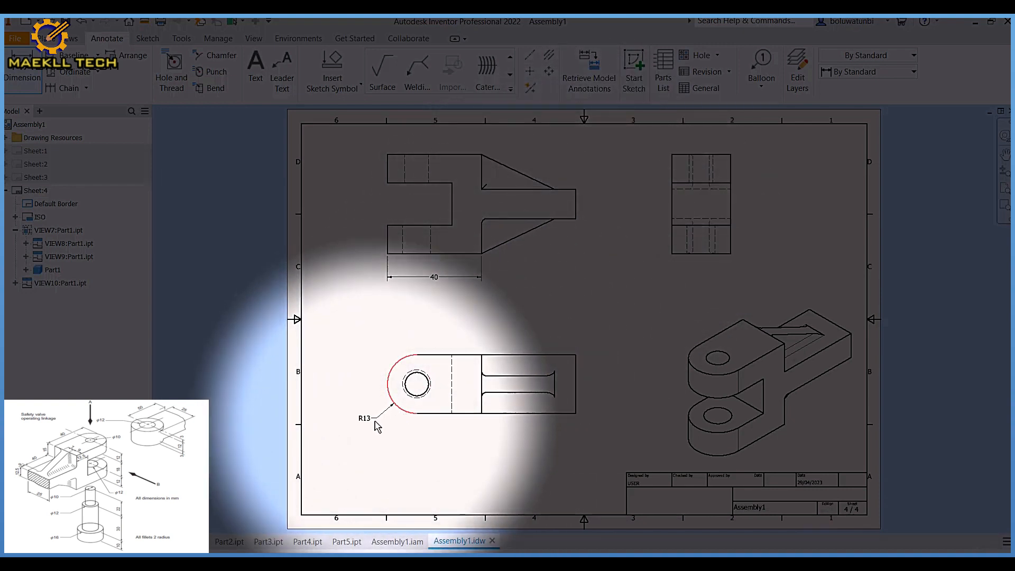
click(364, 431)
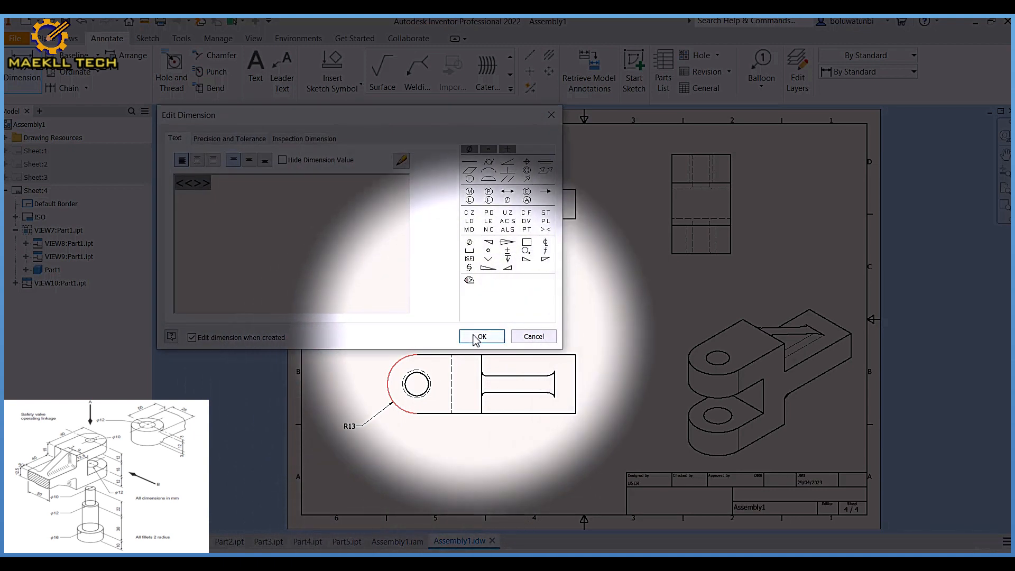
click(478, 337)
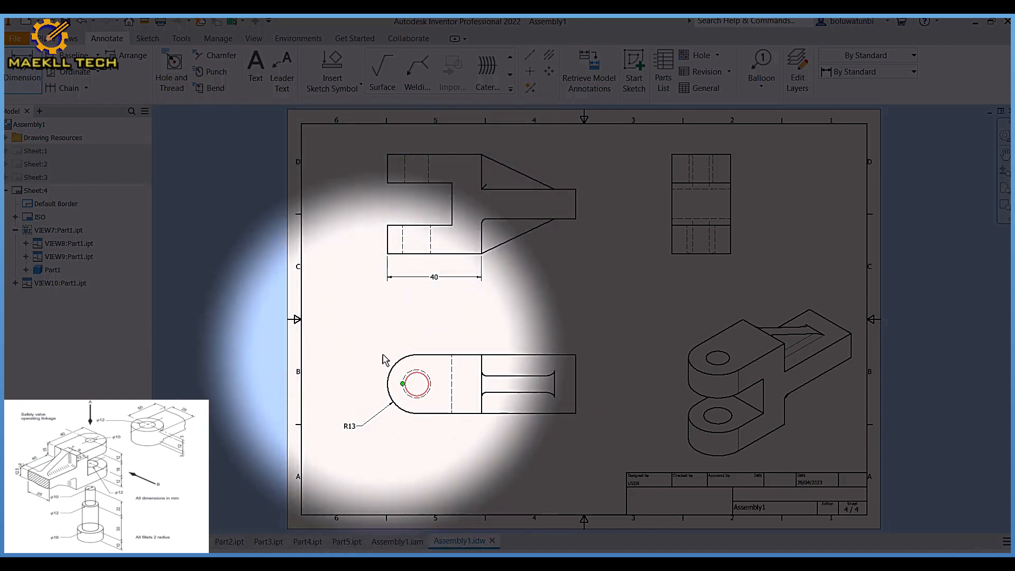
click(38, 82)
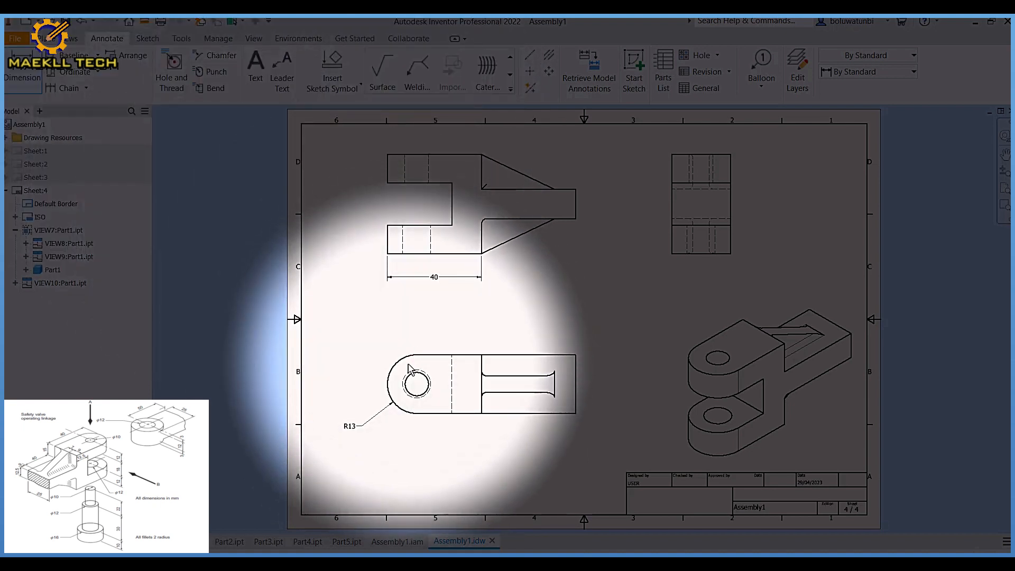
click(415, 382)
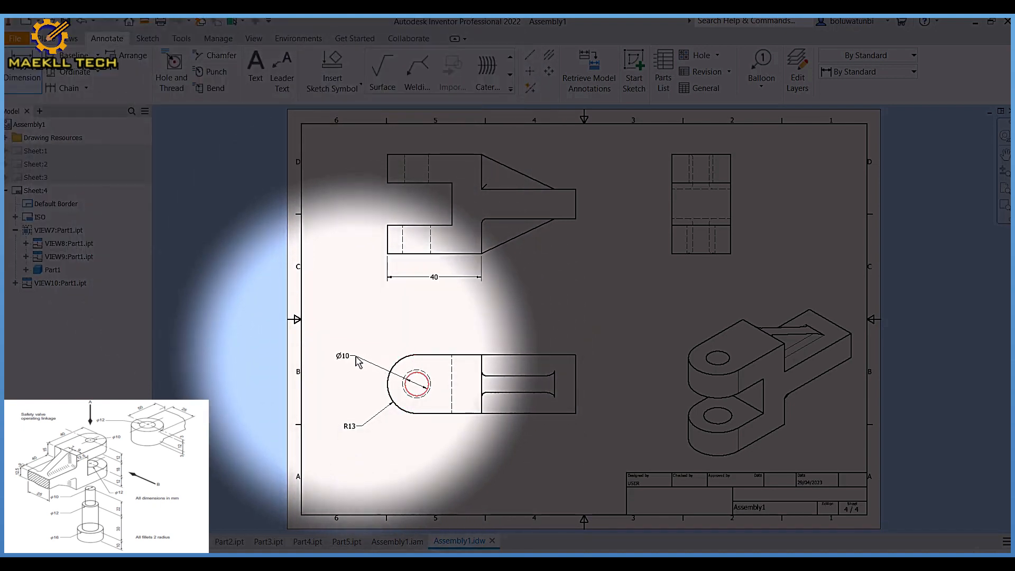
click(356, 368)
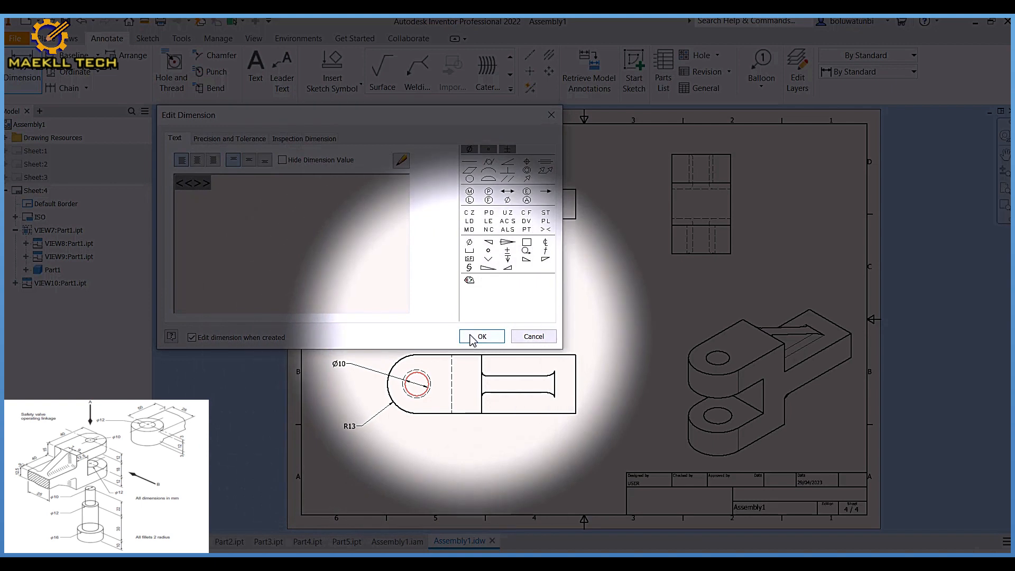
click(478, 335)
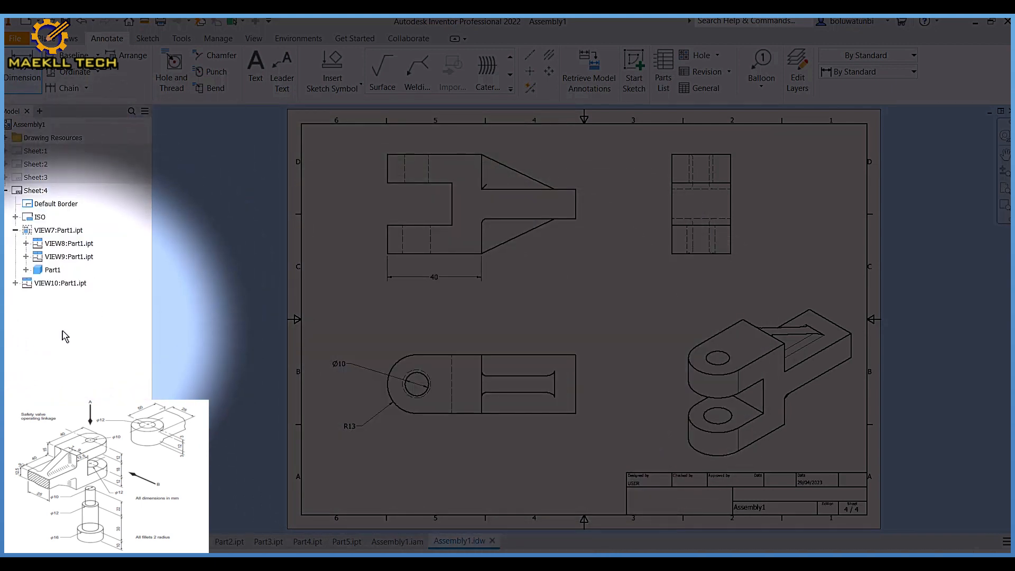
Add a fifth sheet to the drawing and start a base view on it with Part1.ipt as its source.
click(139, 331)
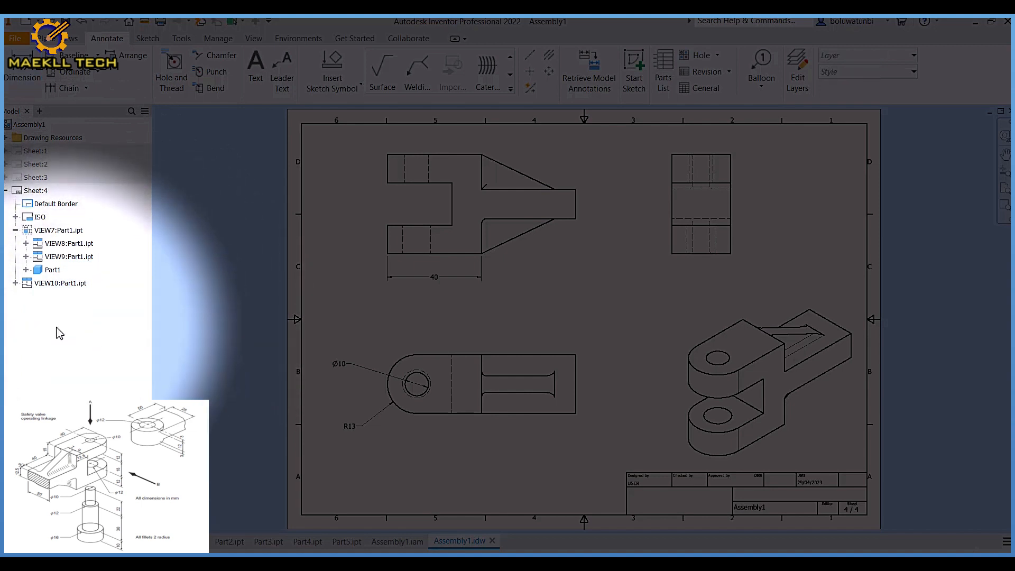
click(88, 361)
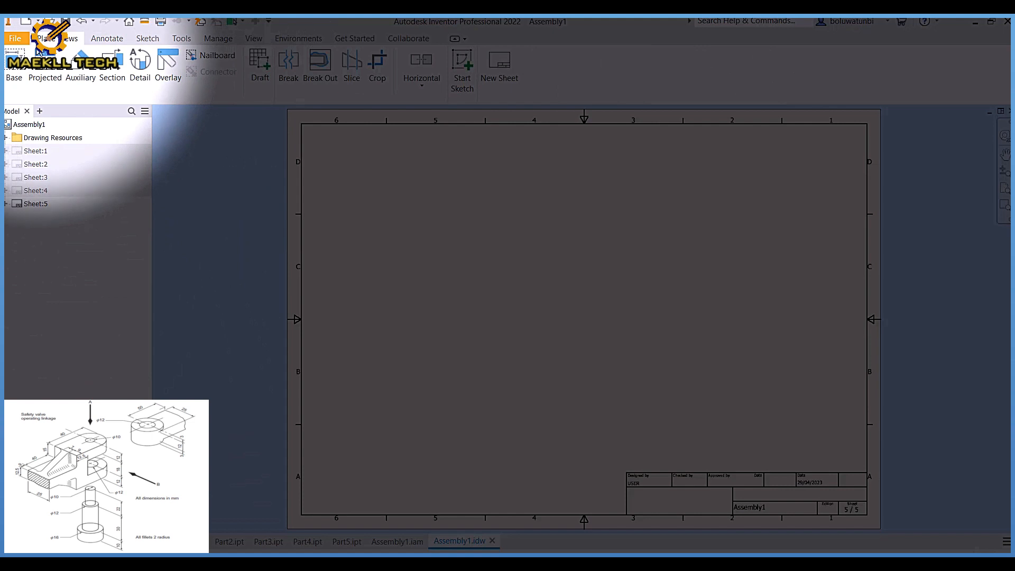
click(14, 68)
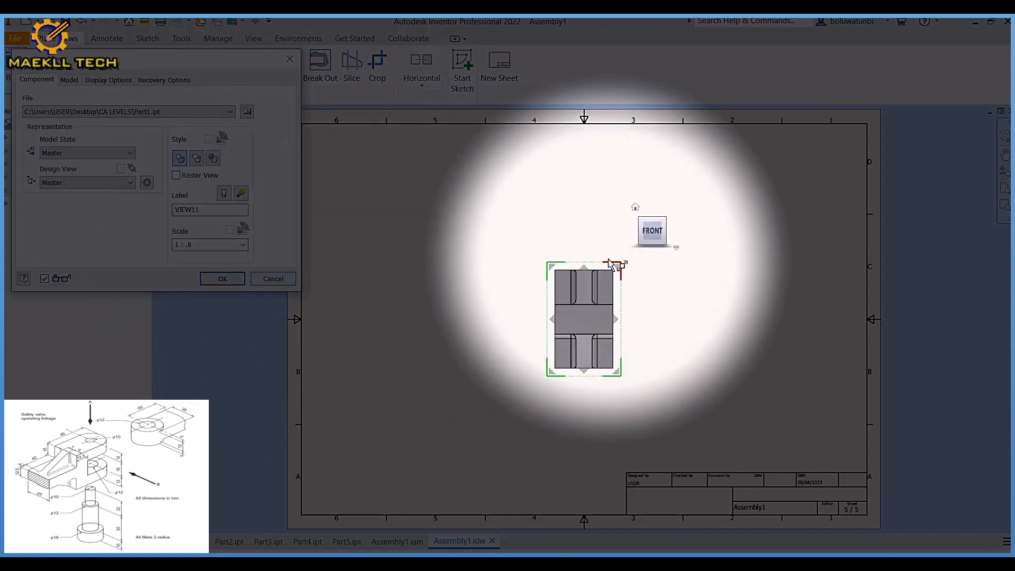
Orient the Part1 base view to TOP with its rounded end facing right and create it at 1 : .6 in the sheet's lower half.
mouse_move(673, 238)
mouse_move(621, 280)
mouse_down()
mouse_move(595, 235)
mouse_move(522, 216)
mouse_move(553, 353)
mouse_up()
click(625, 179)
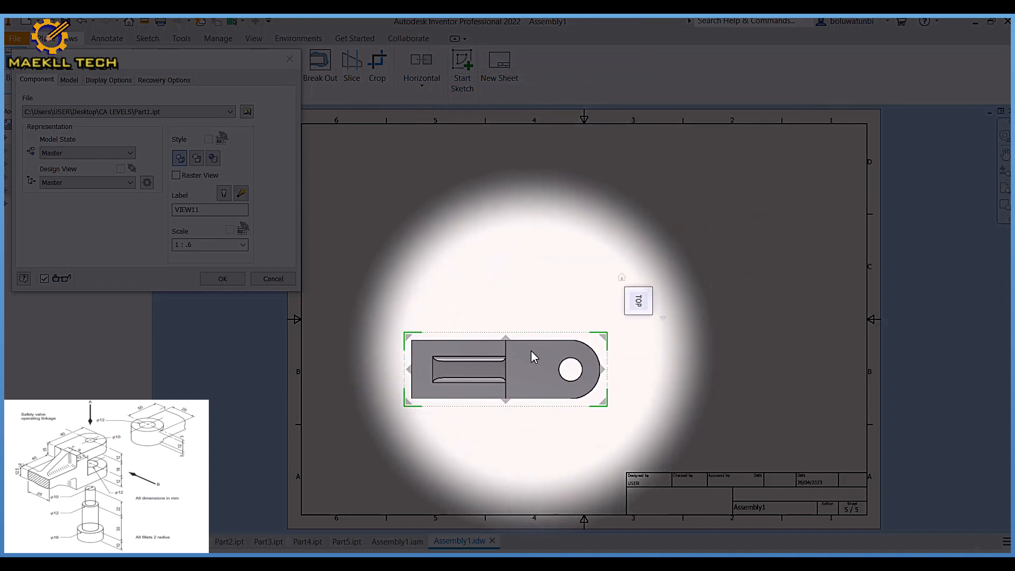
click(223, 279)
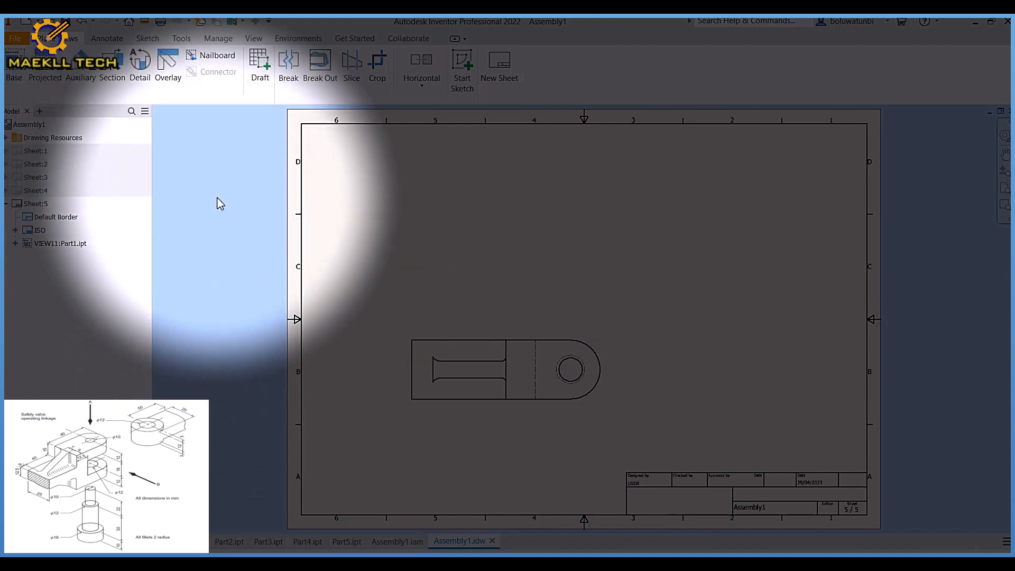
double_click(423, 334)
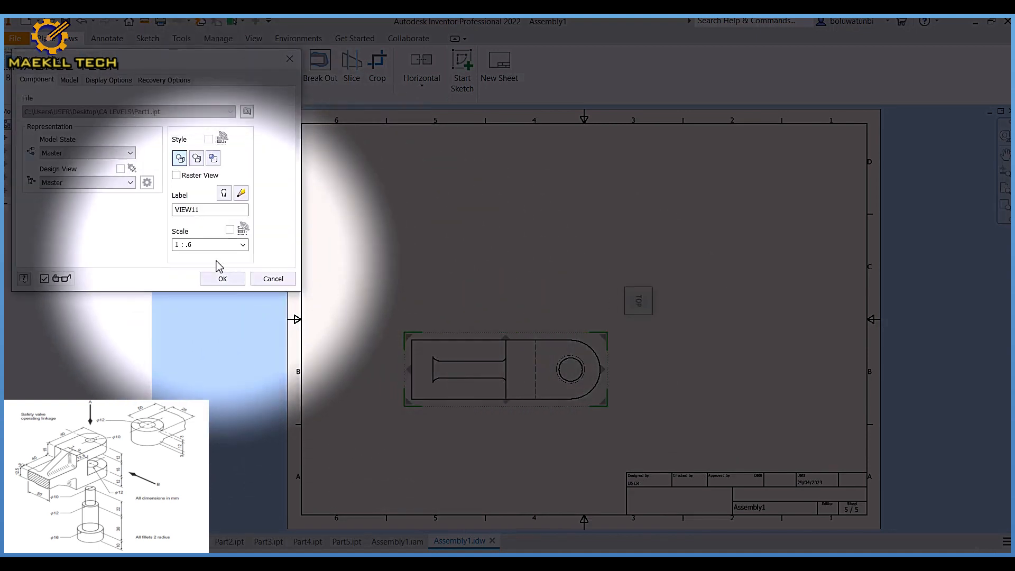
click(223, 279)
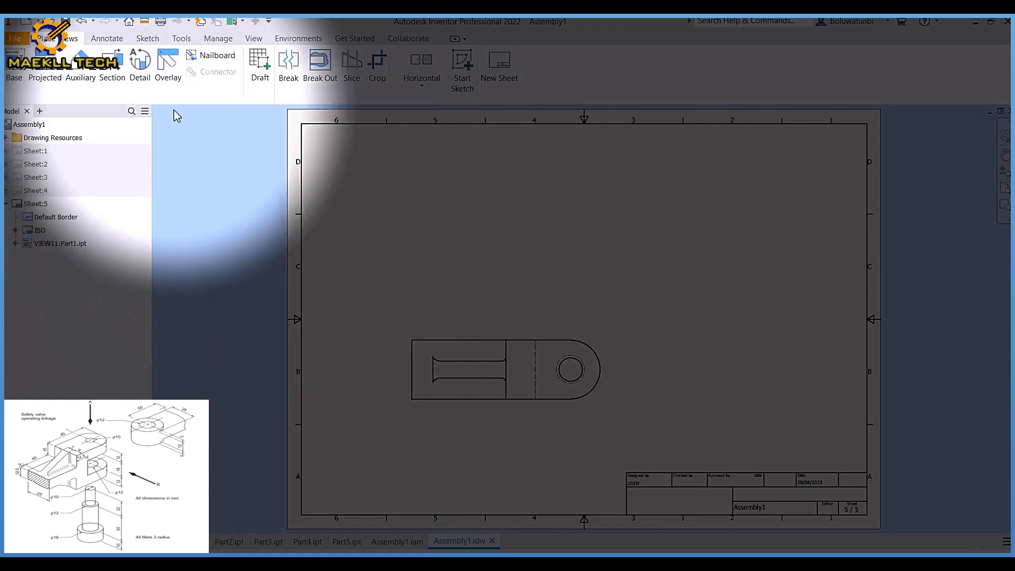
Create a stepped section view above Part1's base view, cutting below the rib and stepping up through the hole's centre.
click(118, 68)
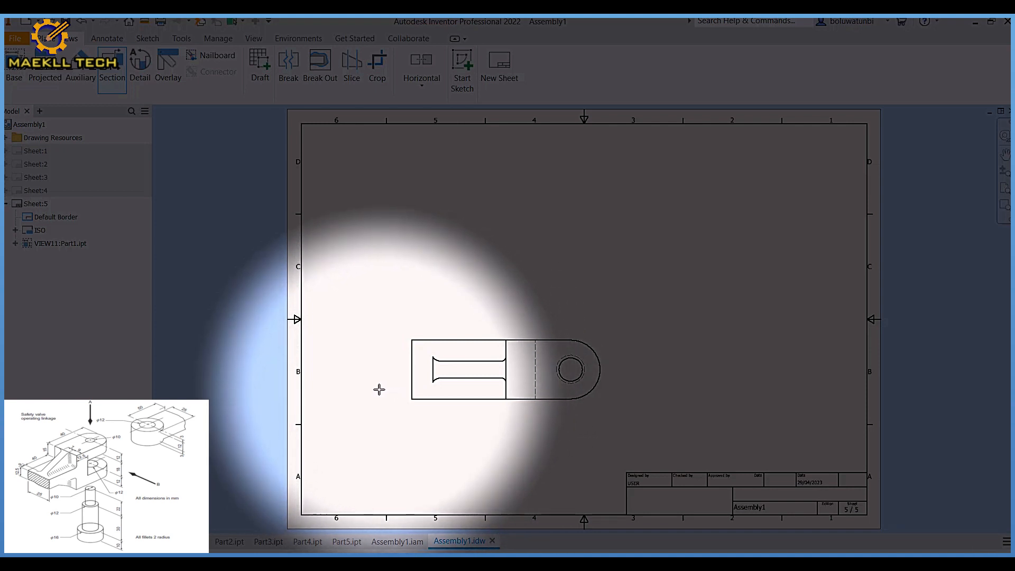
click(379, 388)
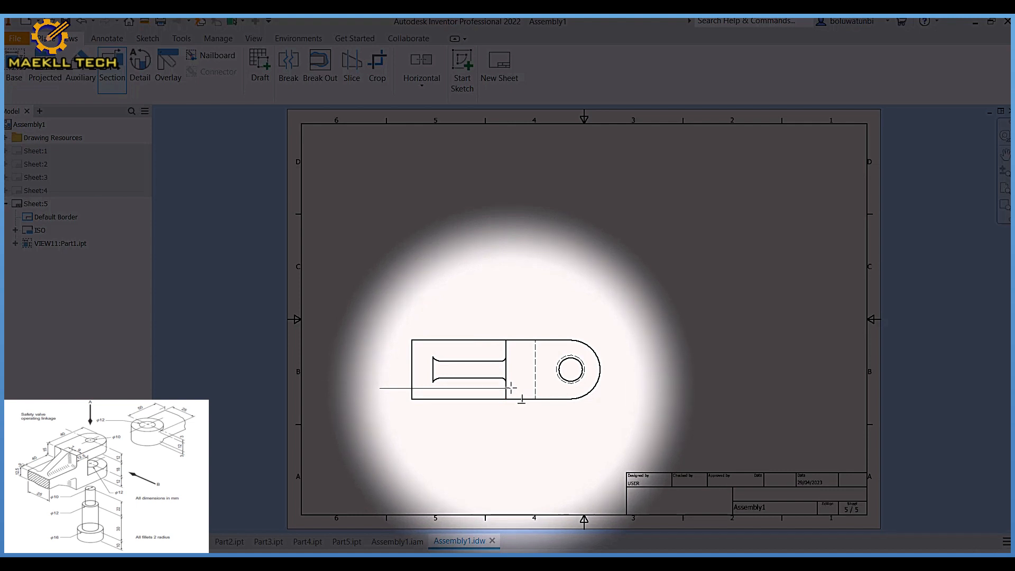
click(512, 388)
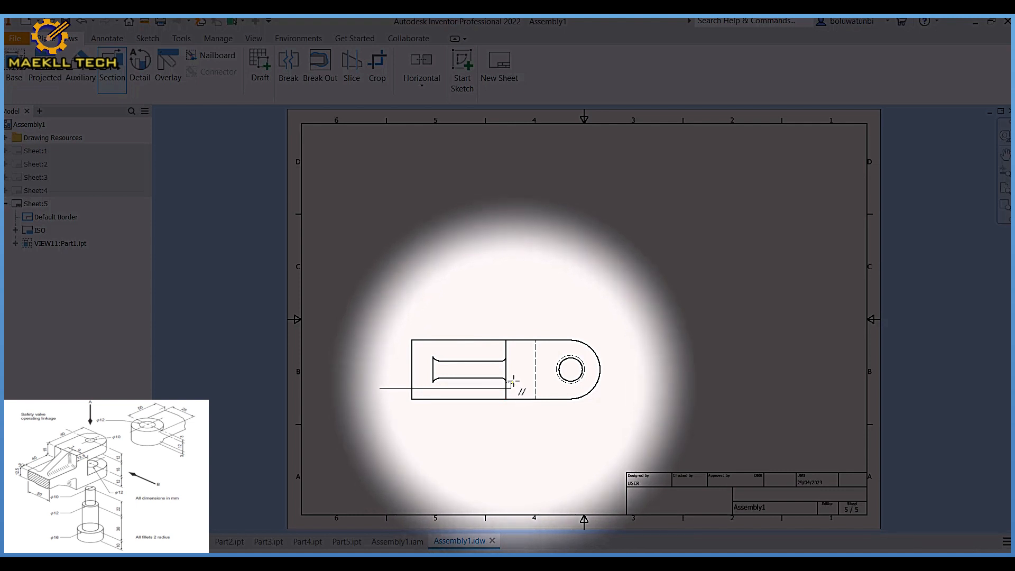
click(511, 369)
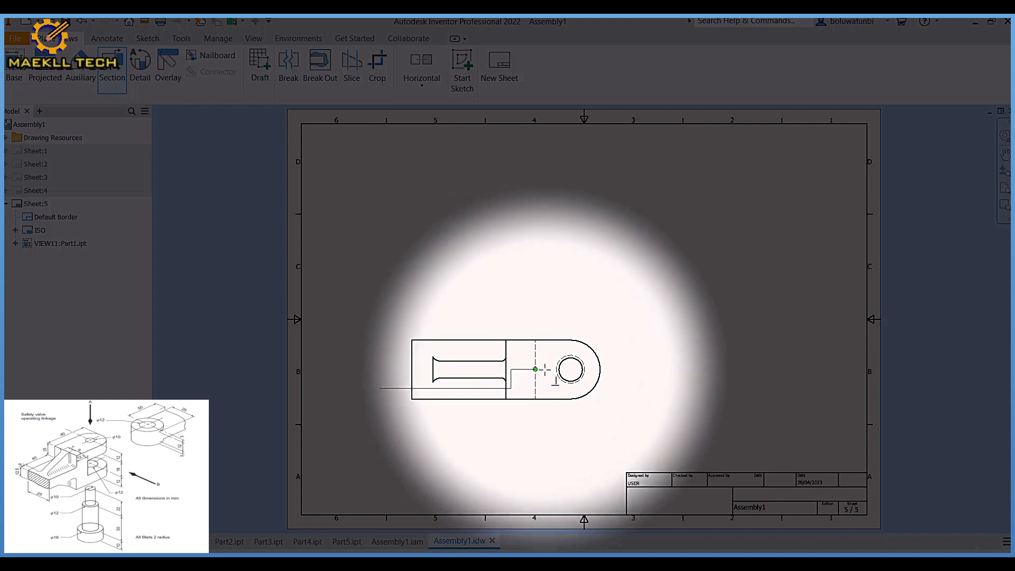
click(612, 369)
click(613, 340)
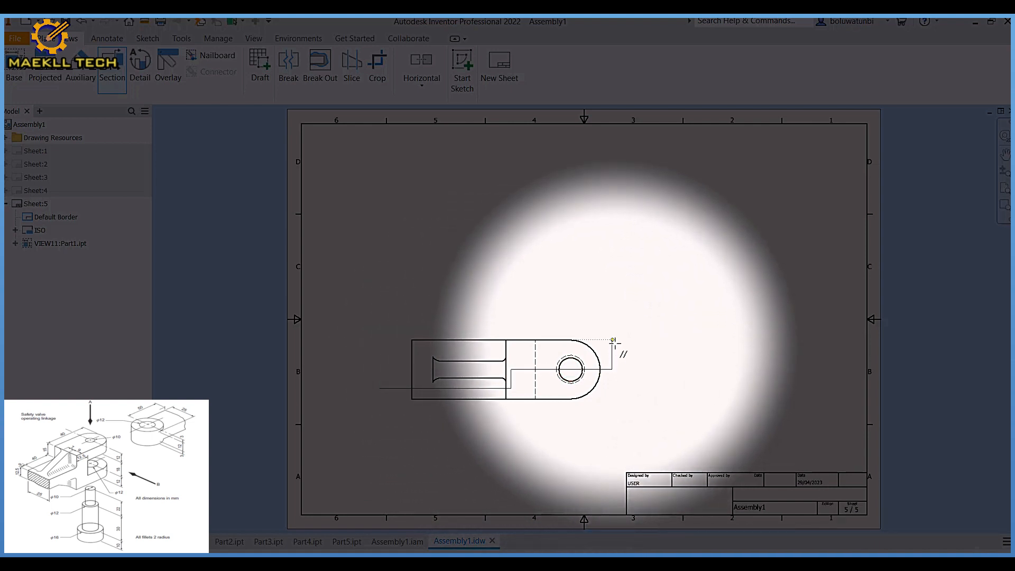
right_click(612, 342)
click(651, 342)
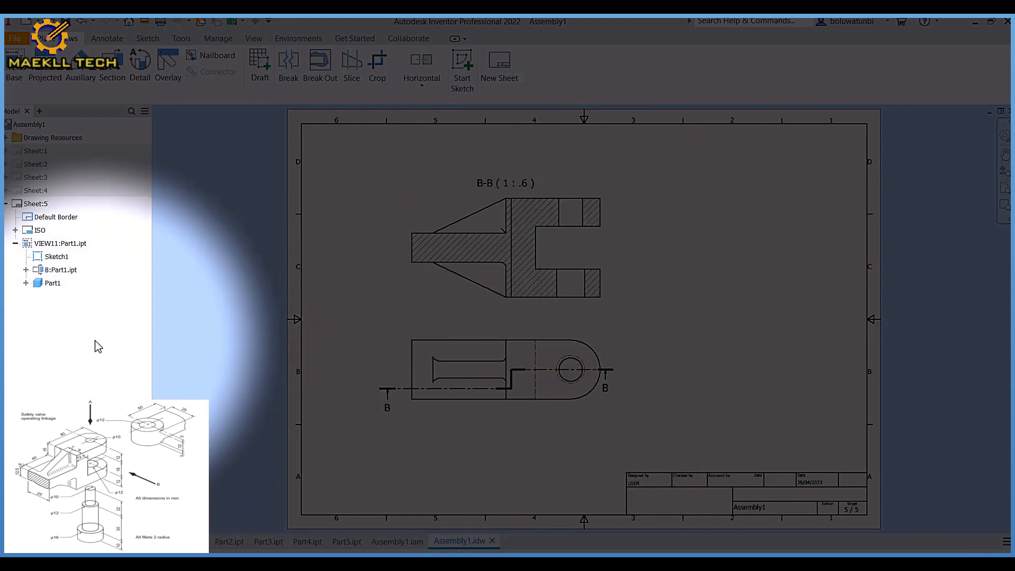
Add a sixth sheet and start a base view on it with Part2.ipt as its source file.
click(117, 374)
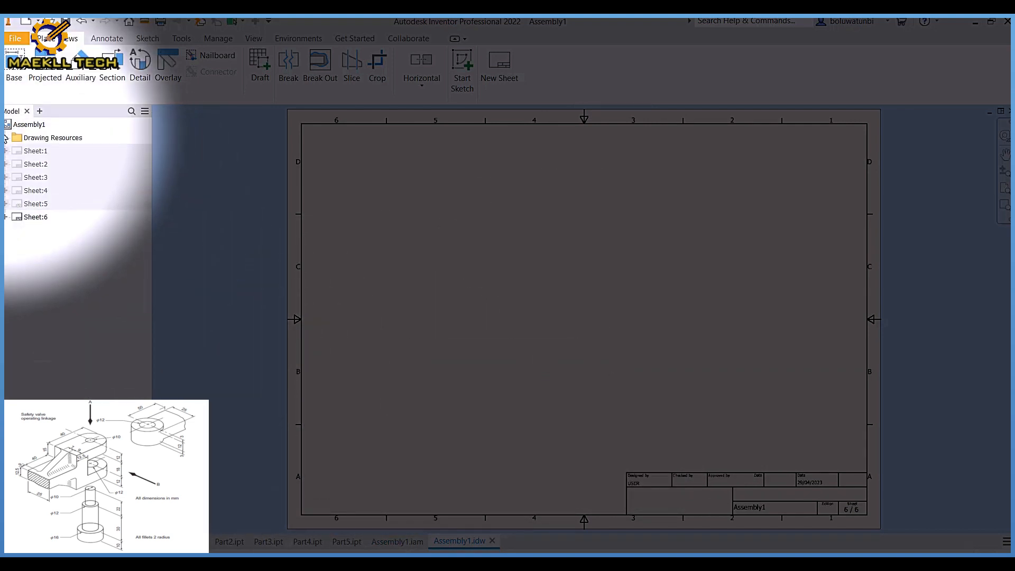
click(25, 66)
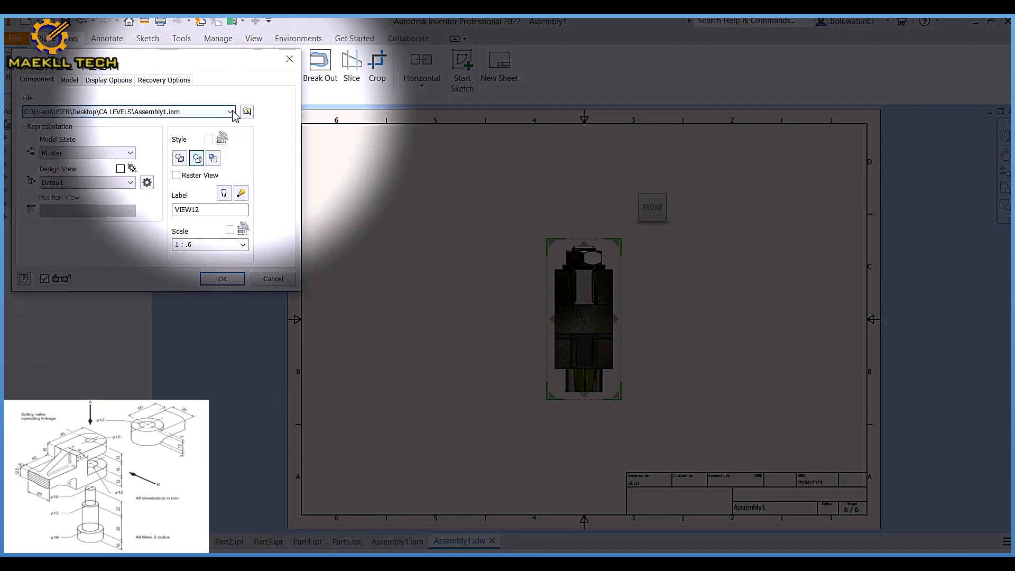
click(231, 113)
click(193, 131)
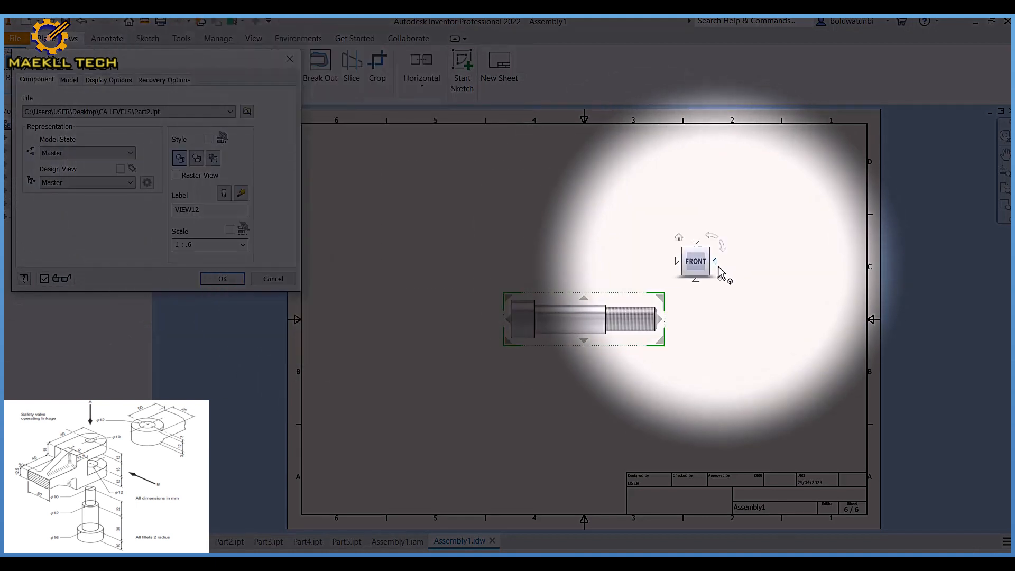
Place the Part2 base view upright with its head on top in the sheet's upper left, and create projected views below it and in isometric.
drag(610, 322, 477, 207)
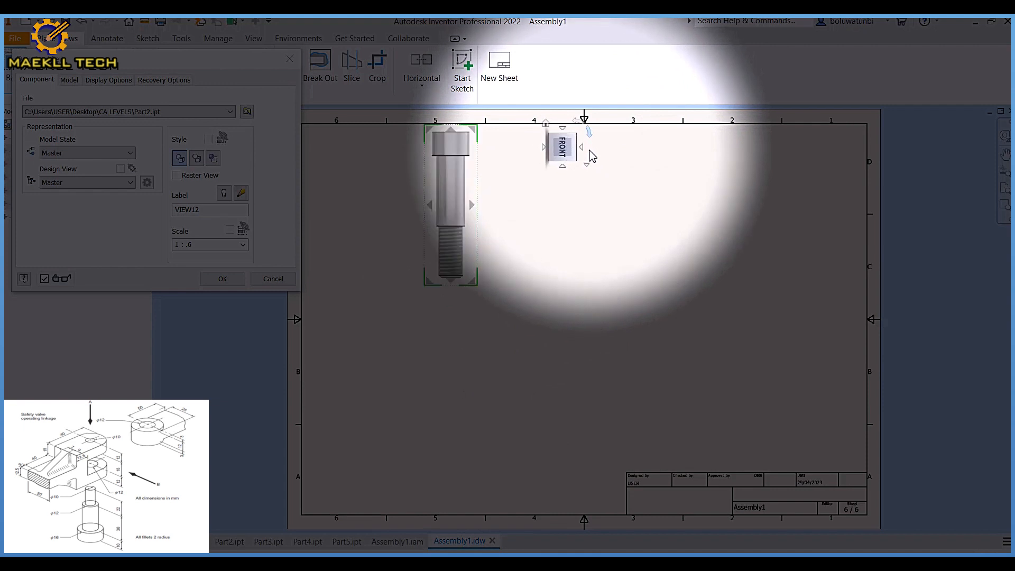
drag(451, 257, 445, 295)
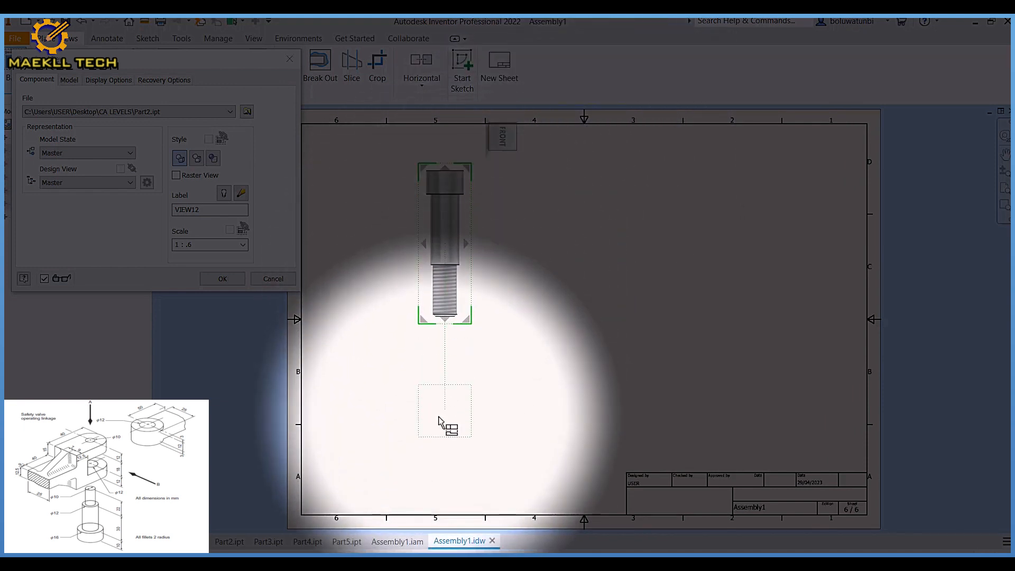
click(444, 447)
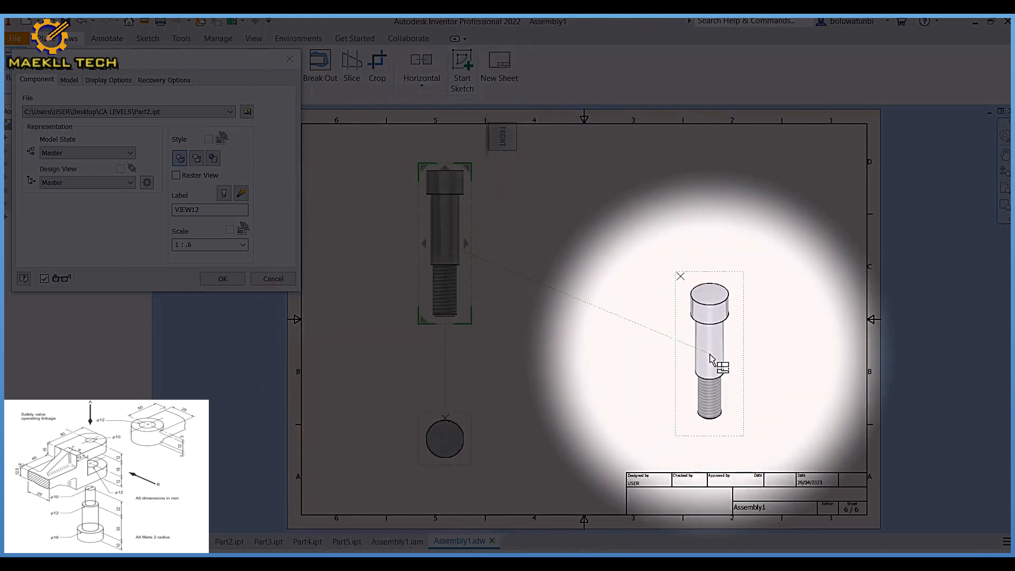
click(710, 359)
click(223, 278)
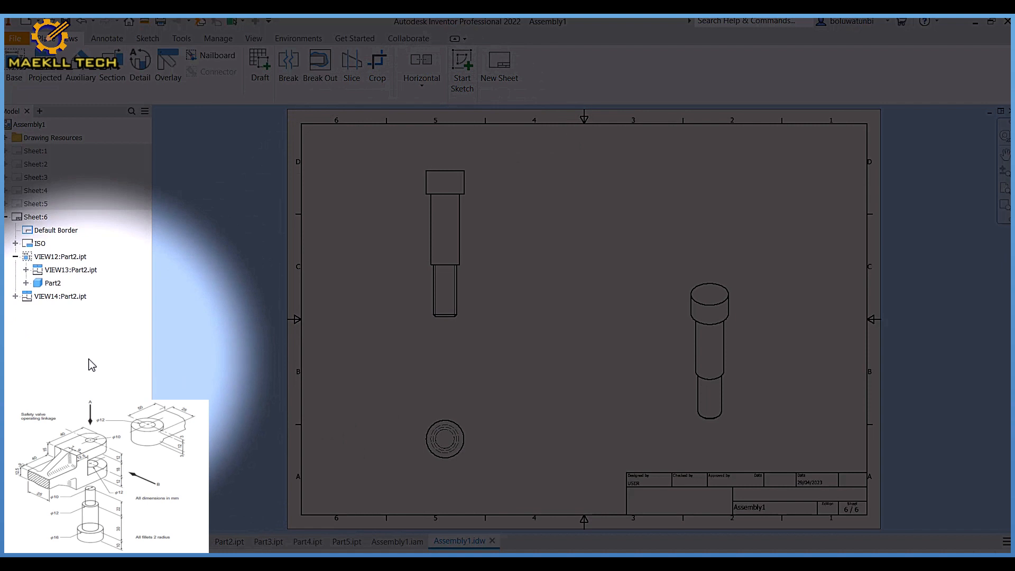
Add a seventh sheet and create an upright Part2.ipt base view with its head on top, at 1 : .6 in the sheet's left half.
click(110, 392)
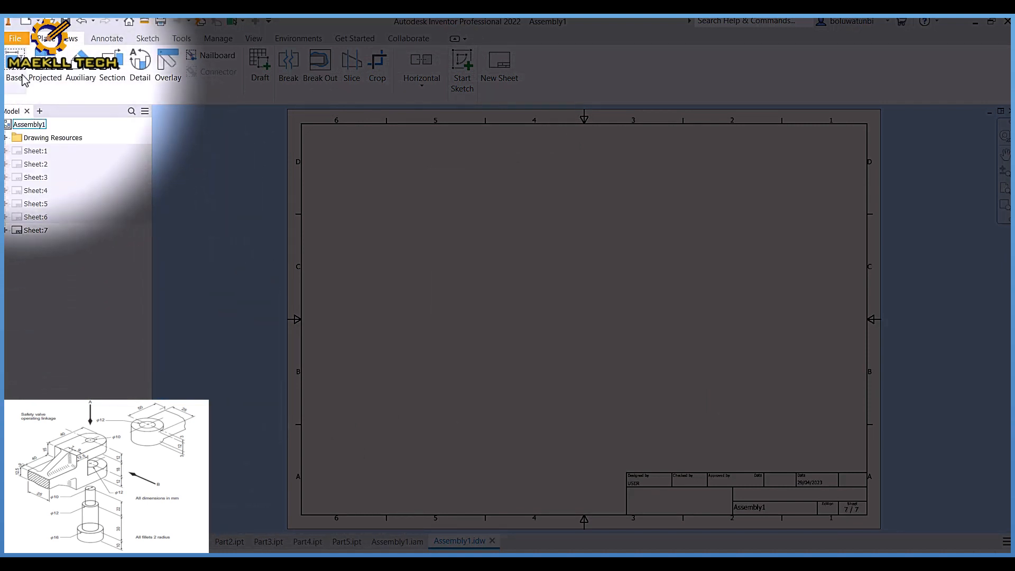
click(20, 71)
click(230, 112)
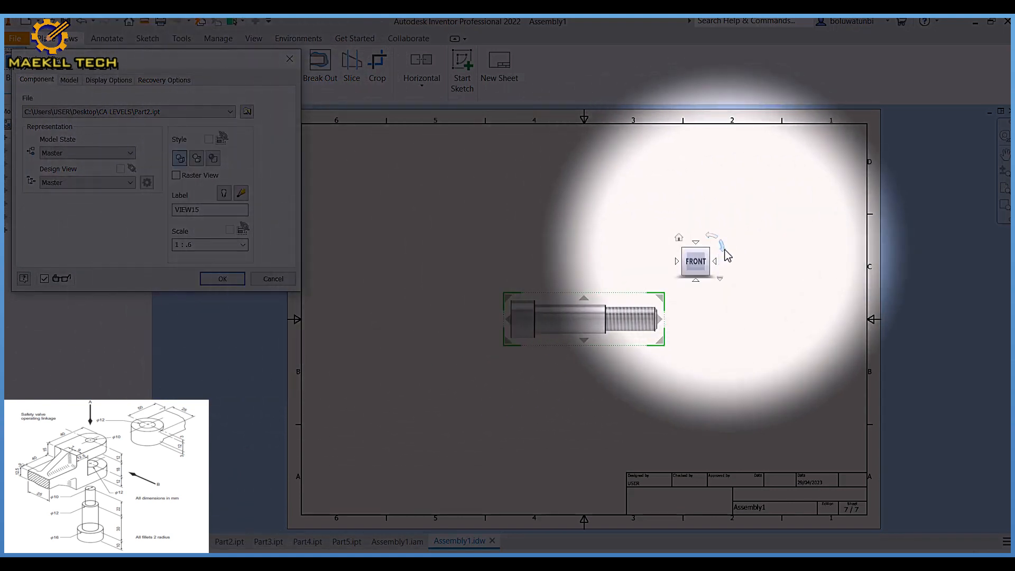
click(722, 245)
drag(608, 317, 485, 279)
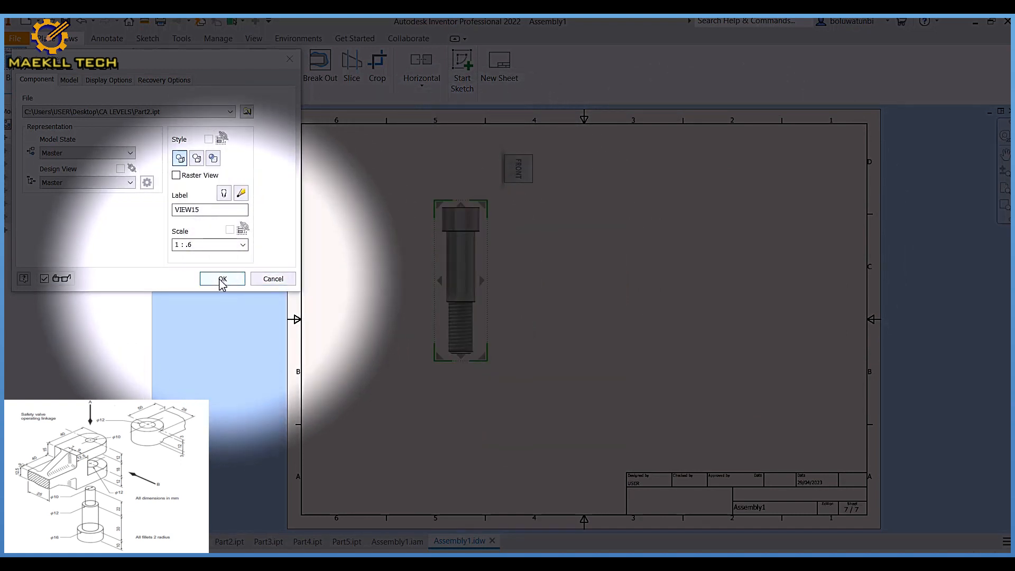
click(222, 280)
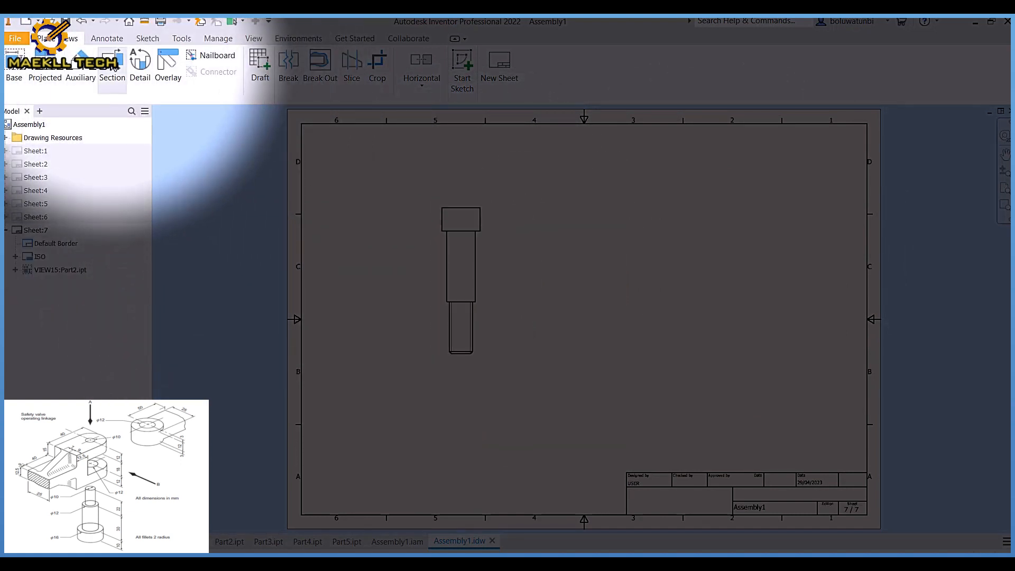
Create a full section view of Part2 cut vertically along the pin's centre axis, placing it to the right of the base view.
click(112, 67)
click(468, 209)
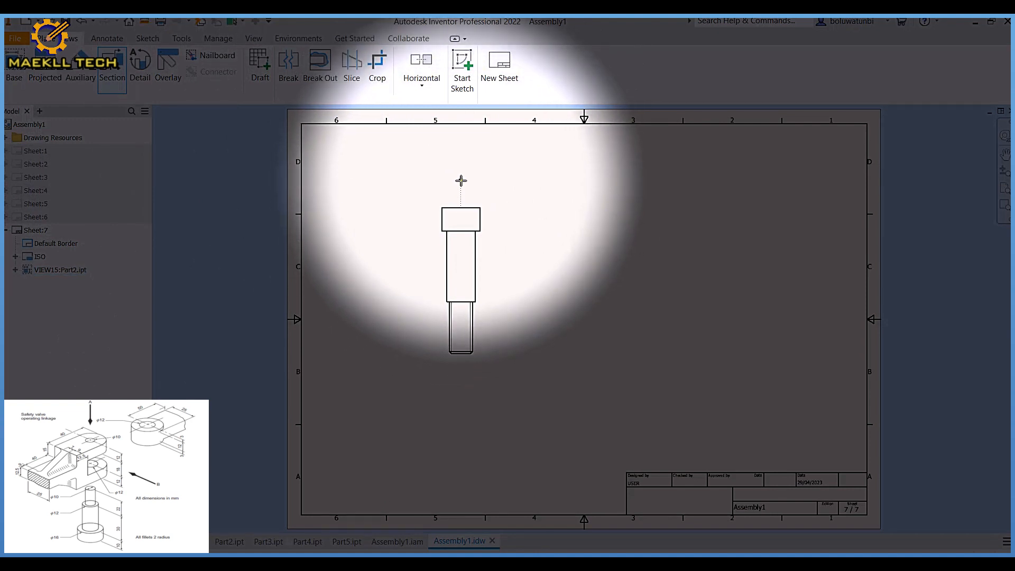
click(461, 181)
click(461, 372)
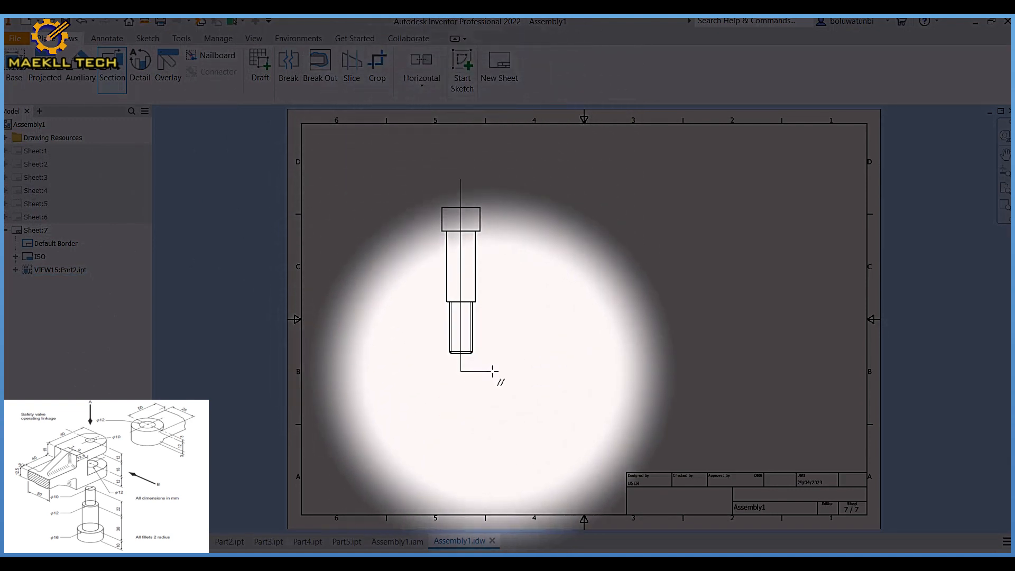
right_click(495, 371)
click(539, 369)
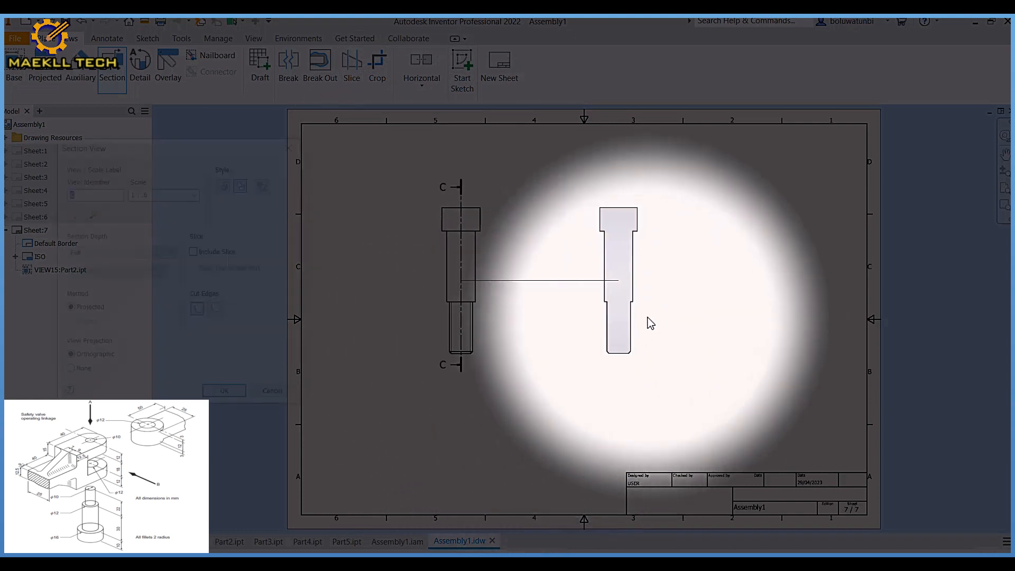
click(670, 316)
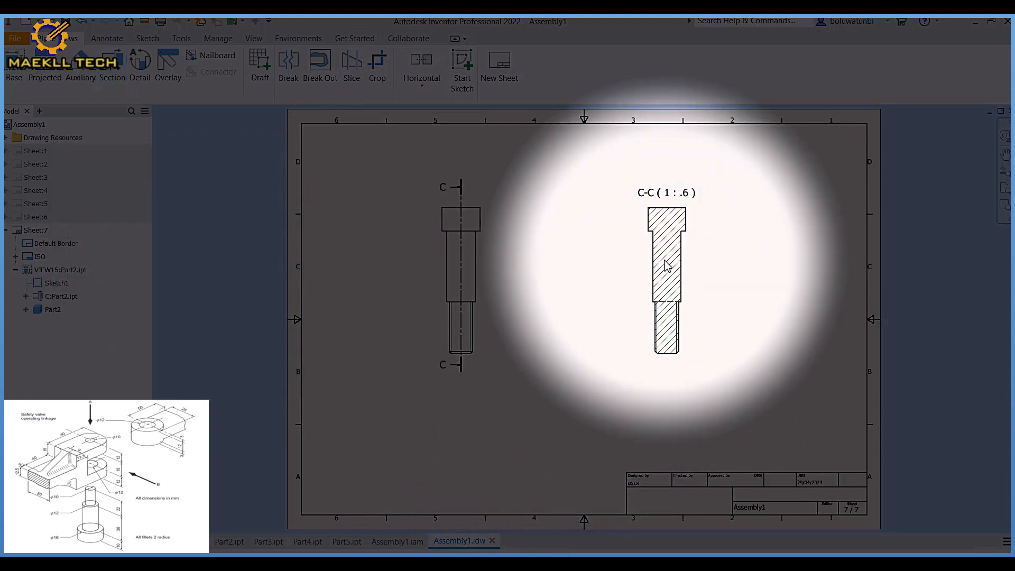
Hide the hatching in section view C-C of the pin.
right_click(665, 260)
click(686, 318)
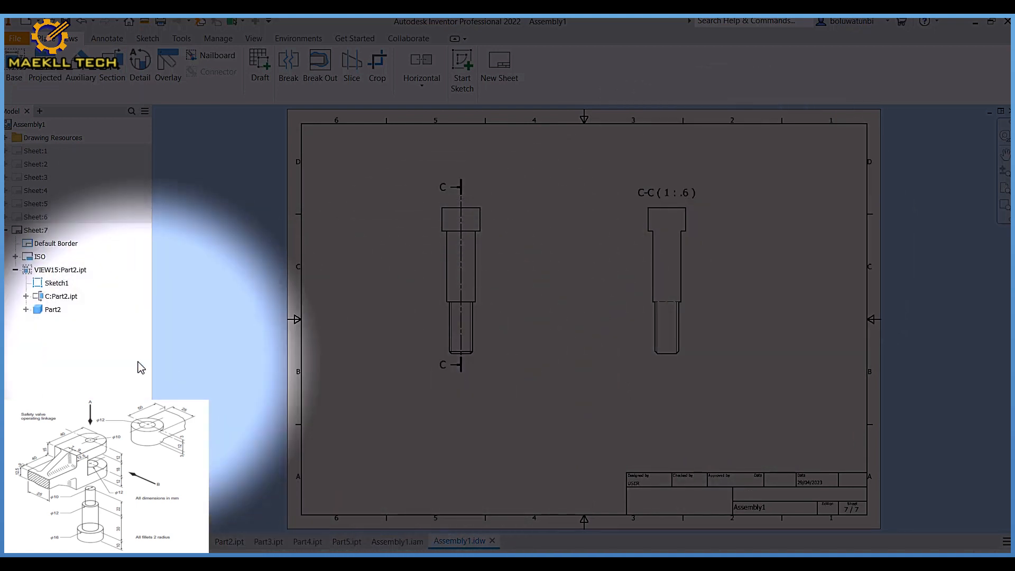
Add an eighth sheet and start a Part3.ipt base view on it, oriented to the bottom side view with the arm lying horizontally.
click(88, 398)
click(21, 72)
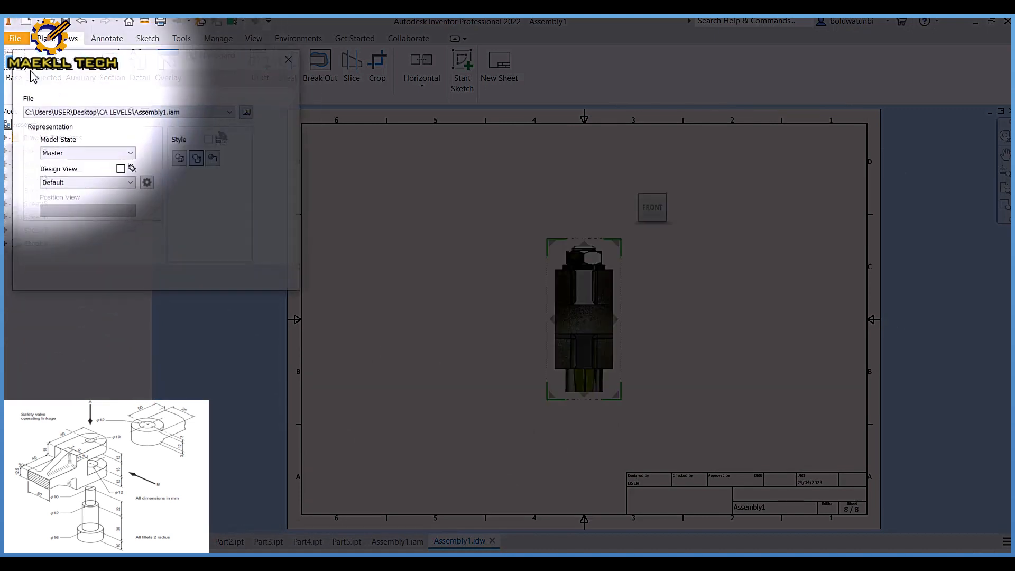
click(229, 112)
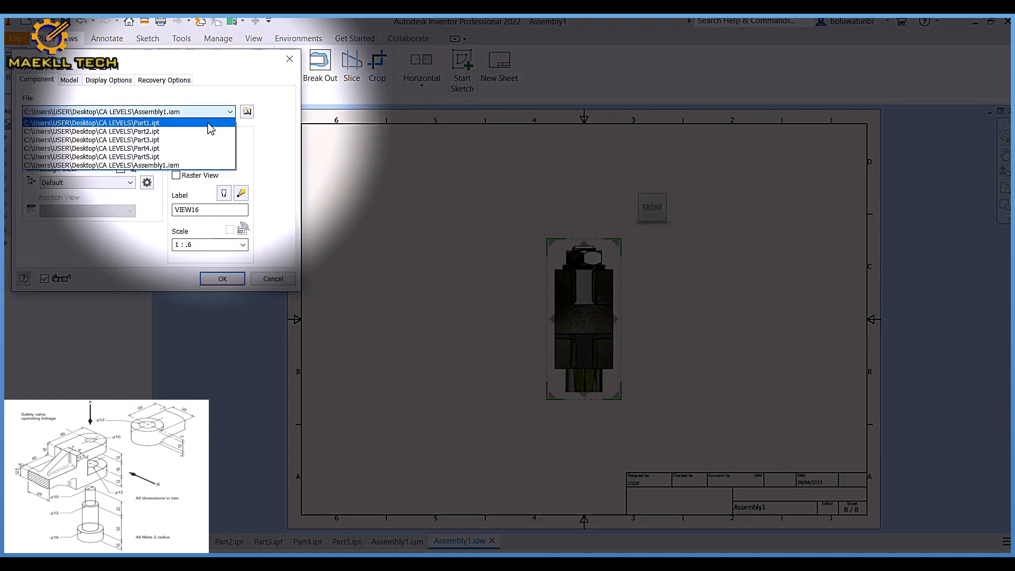
click(158, 140)
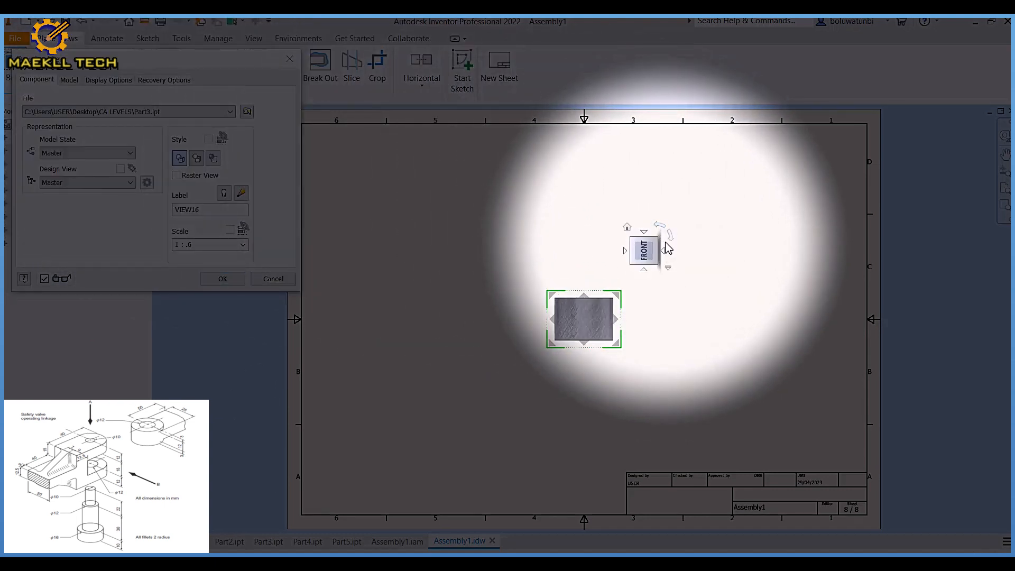
click(662, 252)
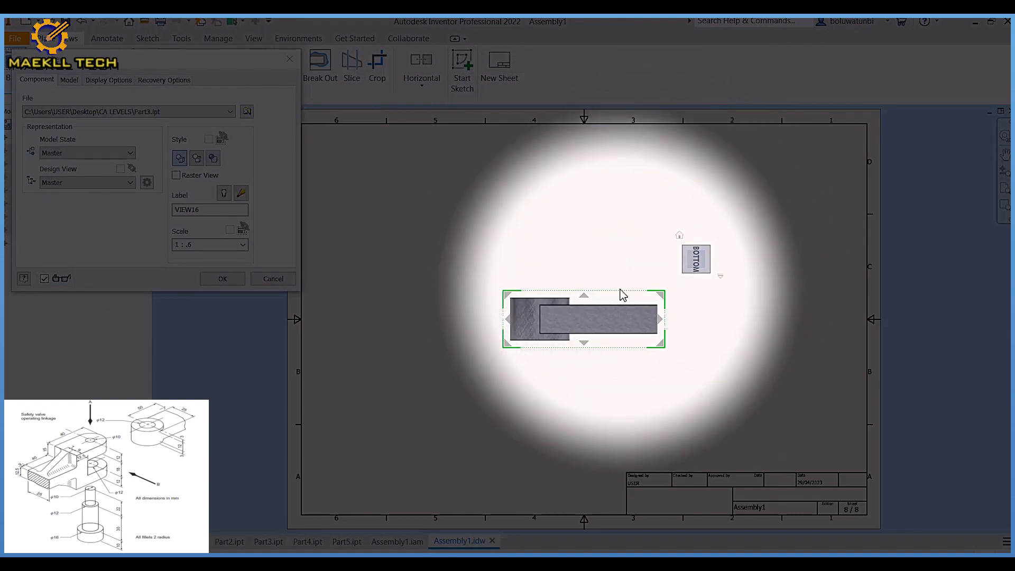
Place the Part3 base view in the sheet's upper left and create projected views below it, to its right and in isometric.
drag(613, 313, 507, 192)
click(507, 369)
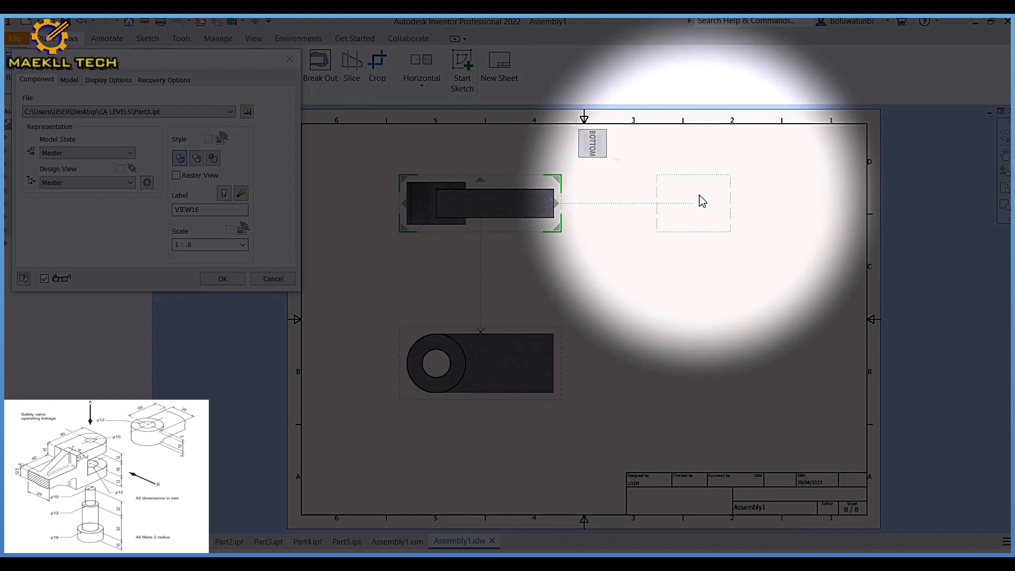
click(716, 198)
click(739, 377)
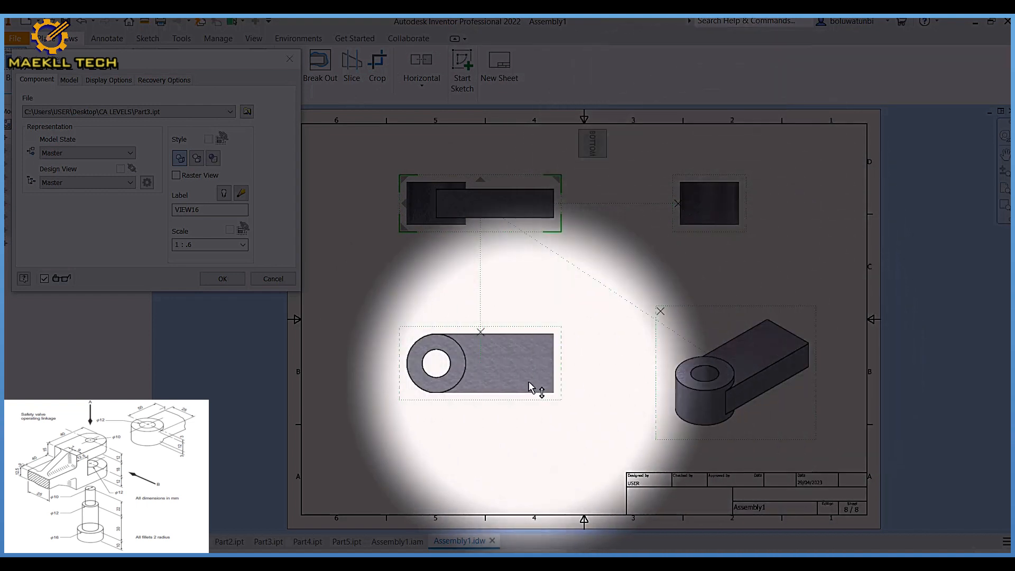
click(222, 279)
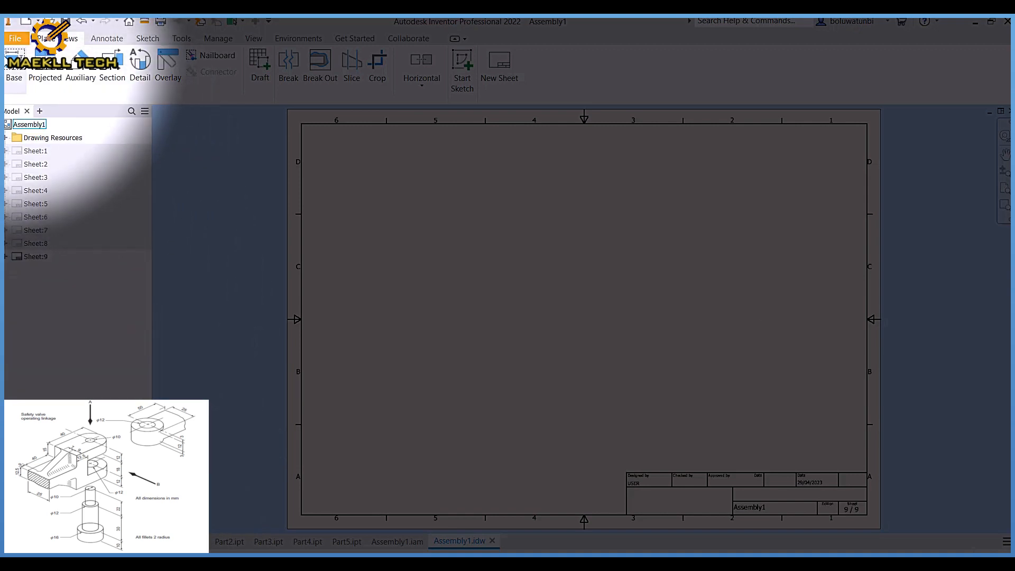
Create a Part3.ipt base view on the ninth sheet facing the round hole, at 1 : .6 in the sheet's lower middle.
click(14, 66)
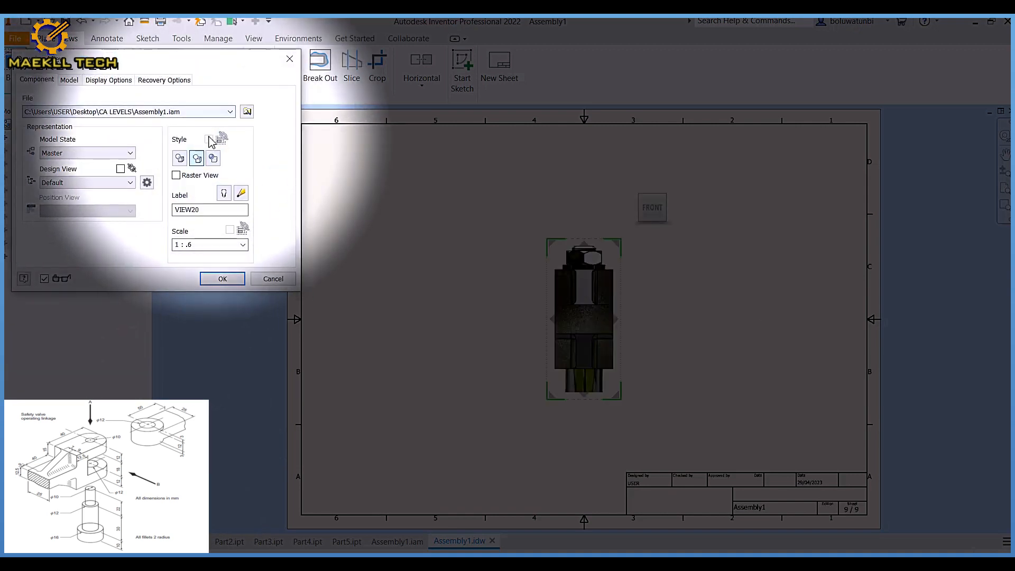
click(230, 112)
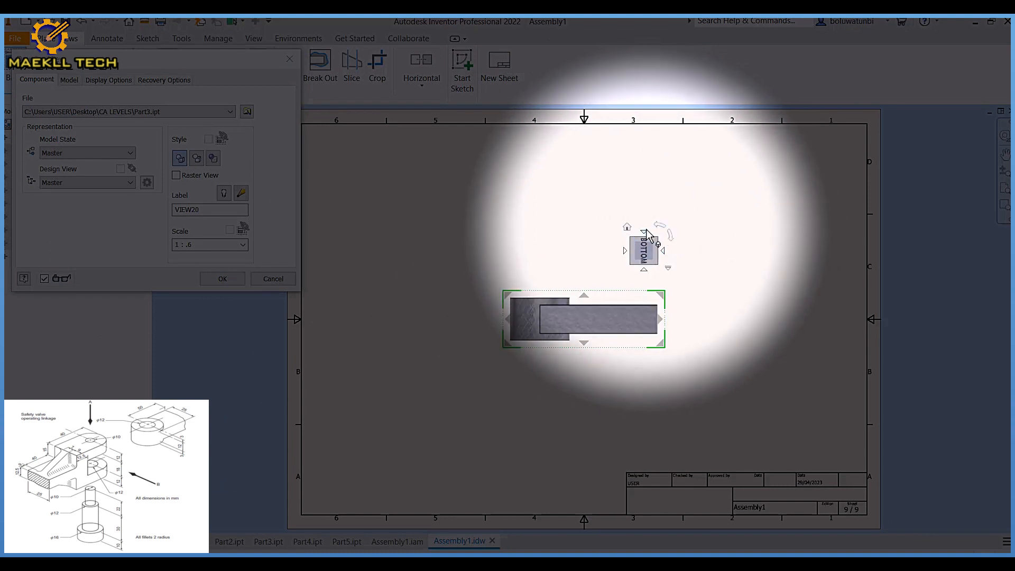
click(664, 251)
mouse_move(606, 314)
mouse_down()
mouse_move(526, 385)
mouse_move(569, 361)
mouse_up()
click(215, 279)
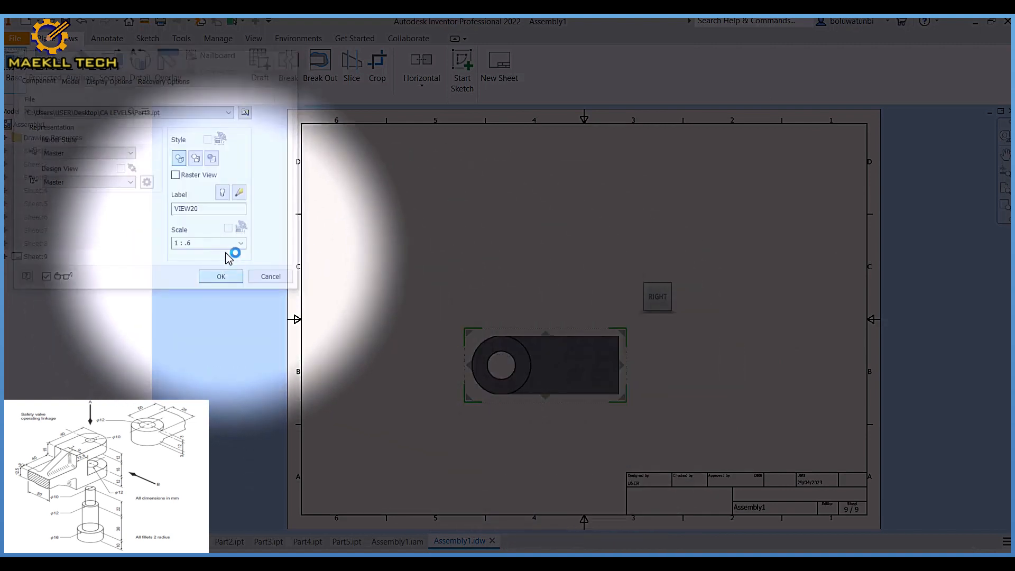
Create a full section view of Part3 cut horizontally through the hole's centre and along the arm, placing it above the base view.
click(108, 70)
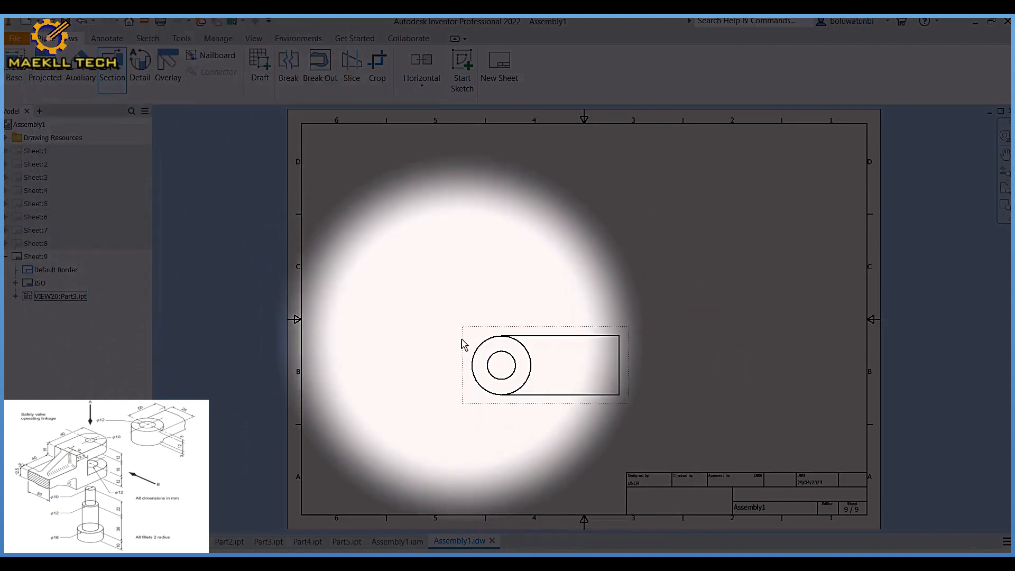
click(472, 365)
click(445, 365)
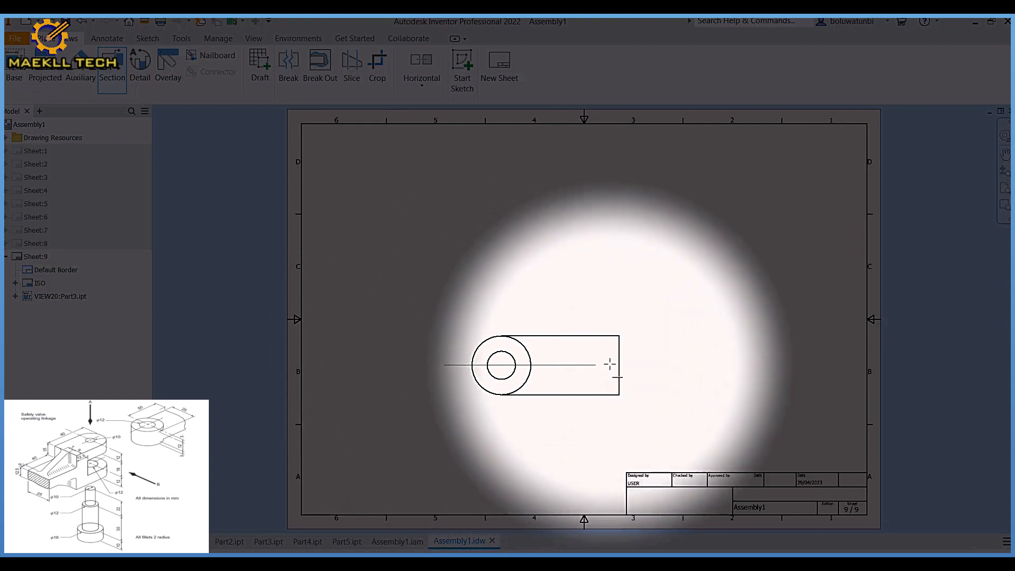
click(642, 365)
right_click(641, 335)
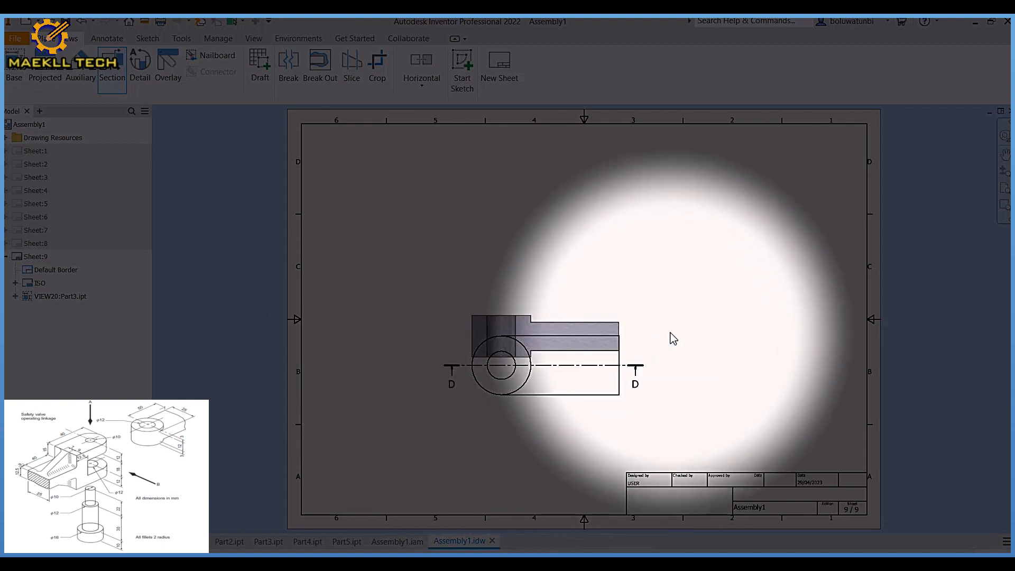
click(638, 228)
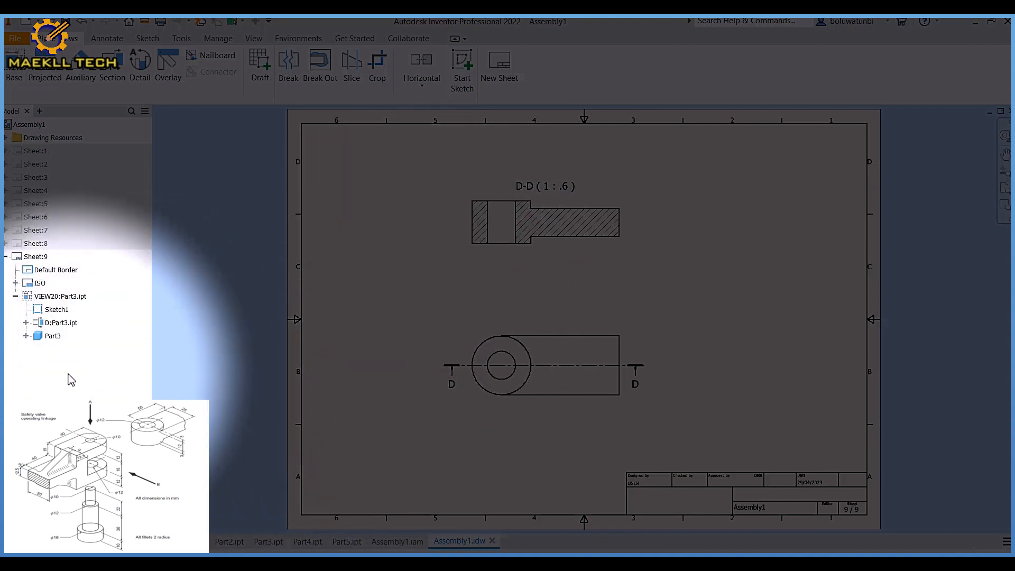
Add a tenth sheet and start a base view of Part4.ipt on it, rotated so the washer's edge lies horizontally.
right_click(59, 370)
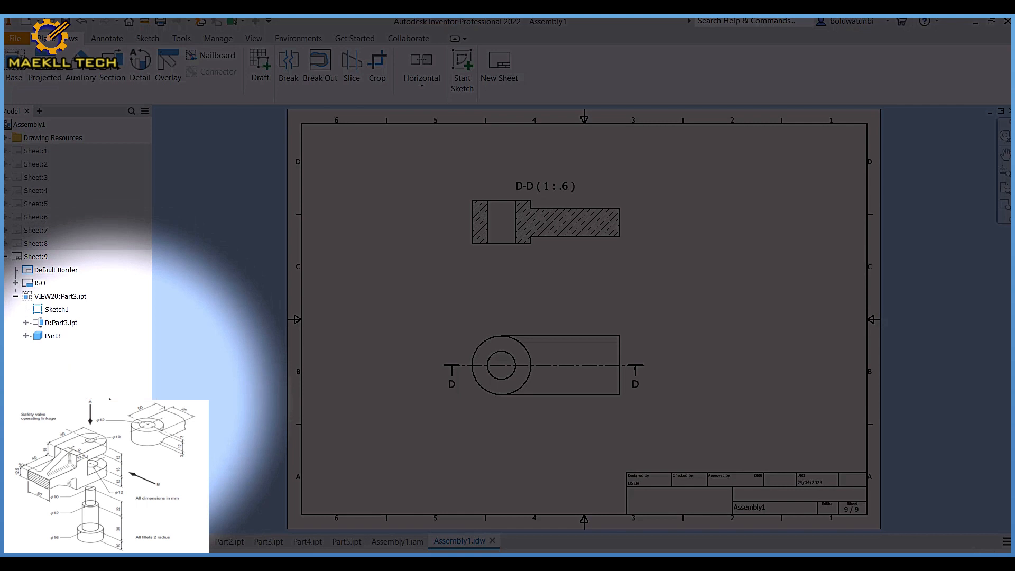
click(20, 68)
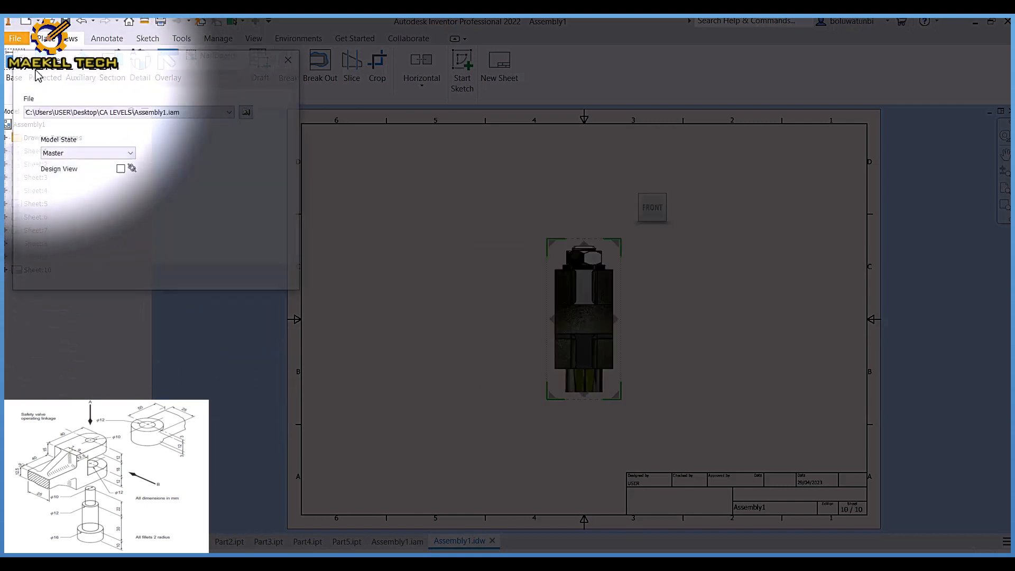
click(165, 148)
click(641, 239)
Place the Part4 base view in the sheet's upper left at 2 : 1 and create projected views below it and in isometric.
drag(594, 329, 482, 238)
click(243, 245)
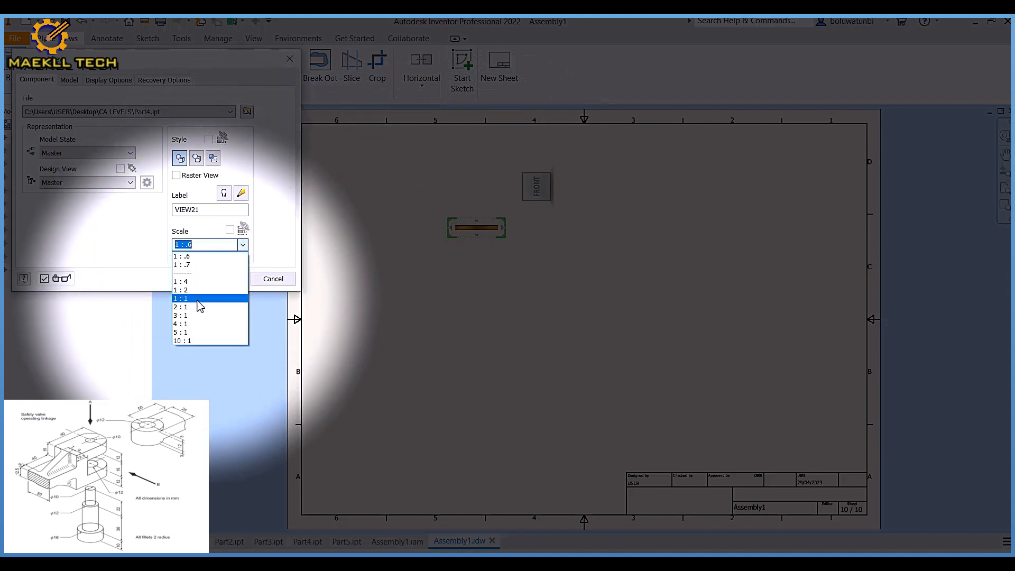
click(183, 306)
drag(458, 236, 495, 232)
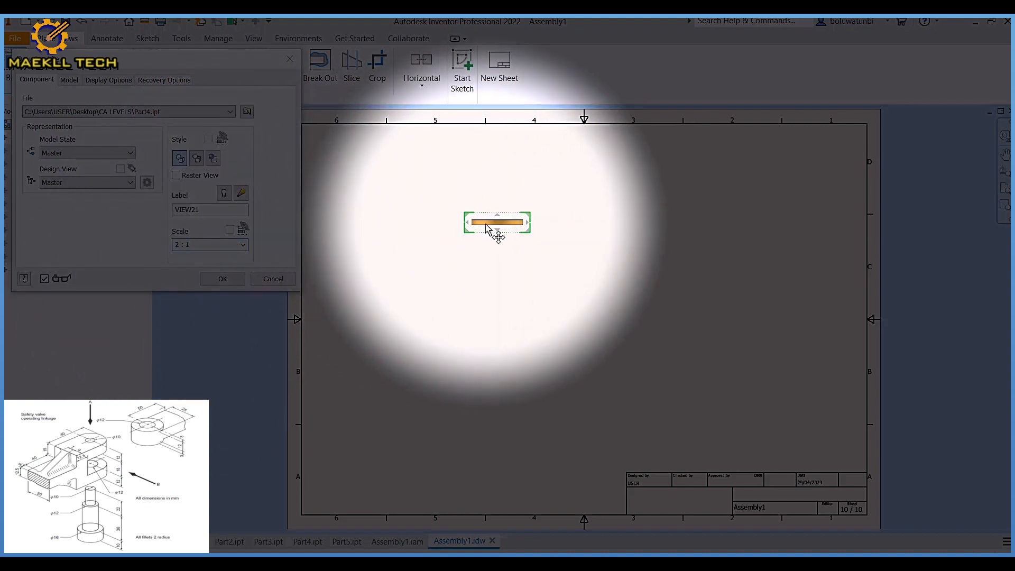
click(489, 353)
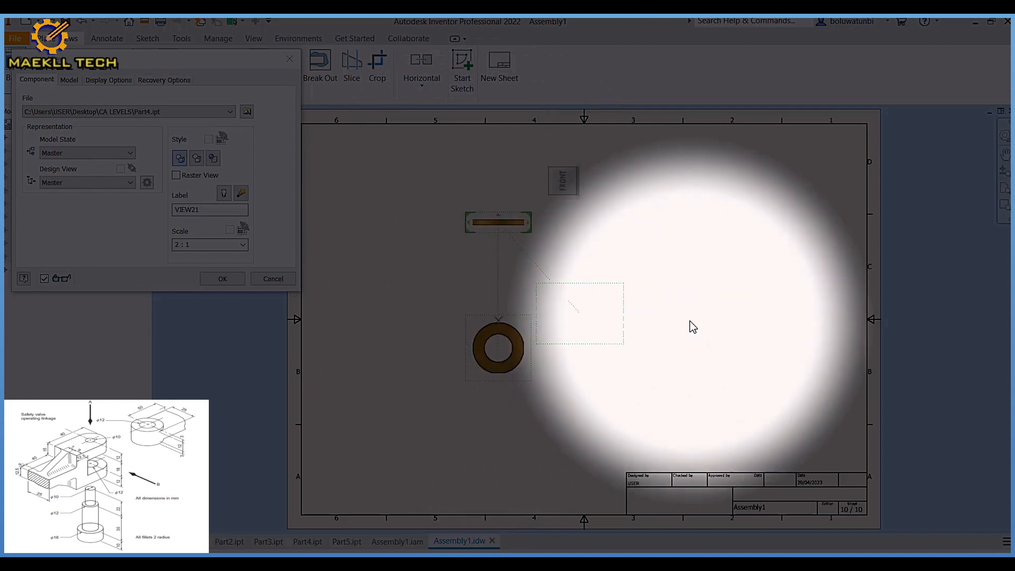
click(730, 360)
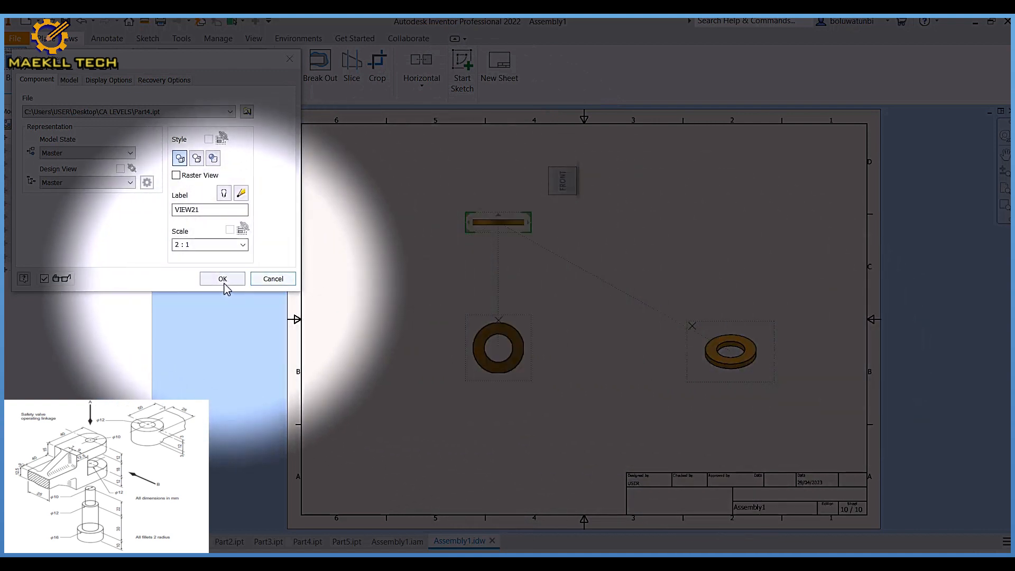
click(222, 279)
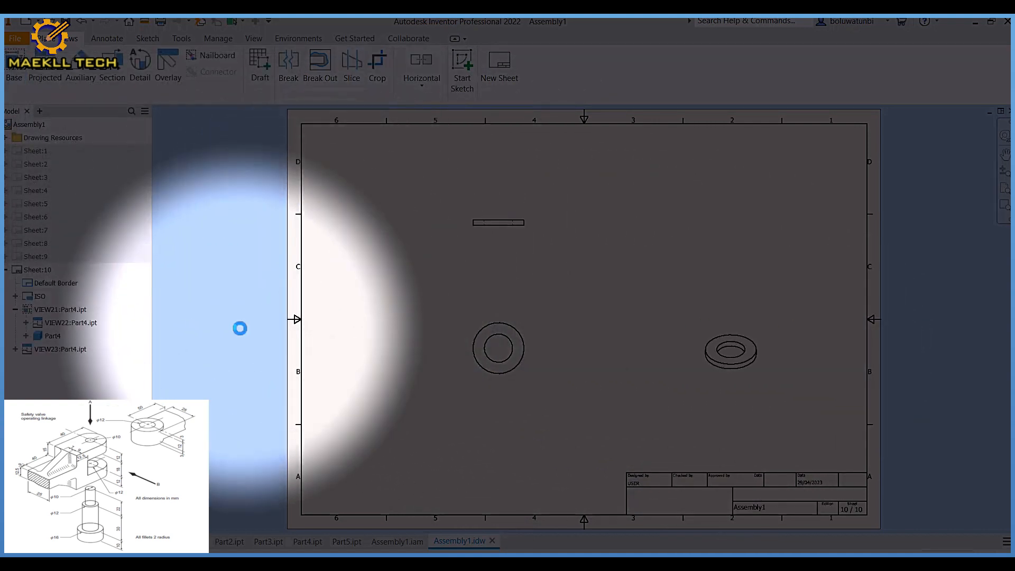
Add an eleventh sheet and start a Part4.ipt base view on it, oriented to show the washer's circular face.
right_click(54, 390)
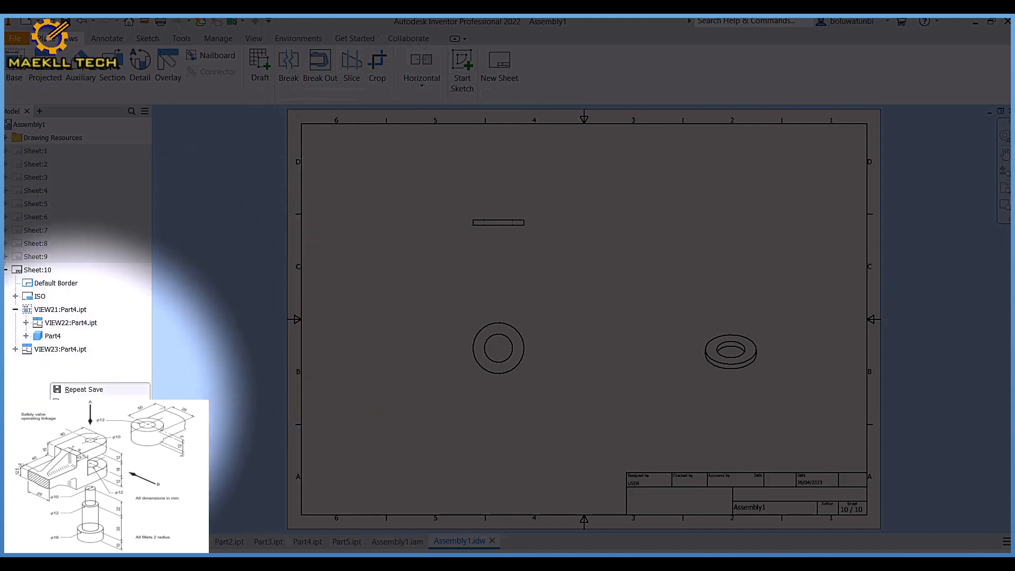
click(74, 402)
click(12, 68)
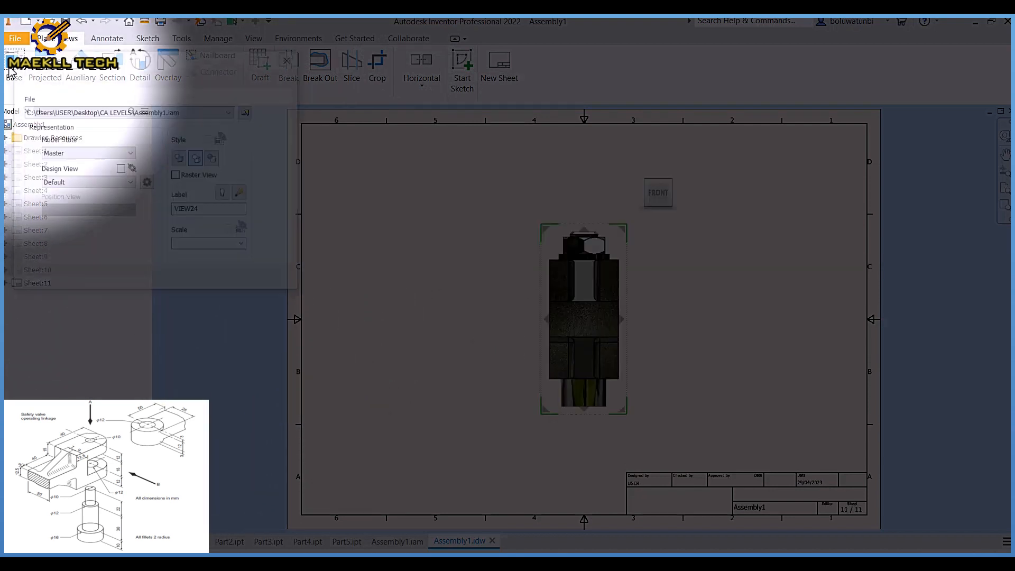
click(230, 112)
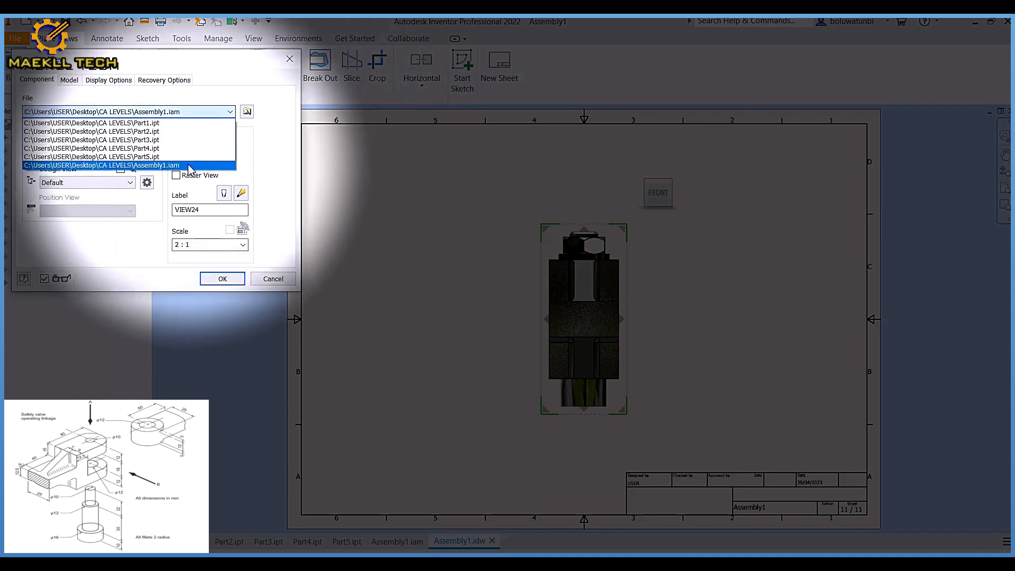
click(178, 150)
mouse_move(649, 239)
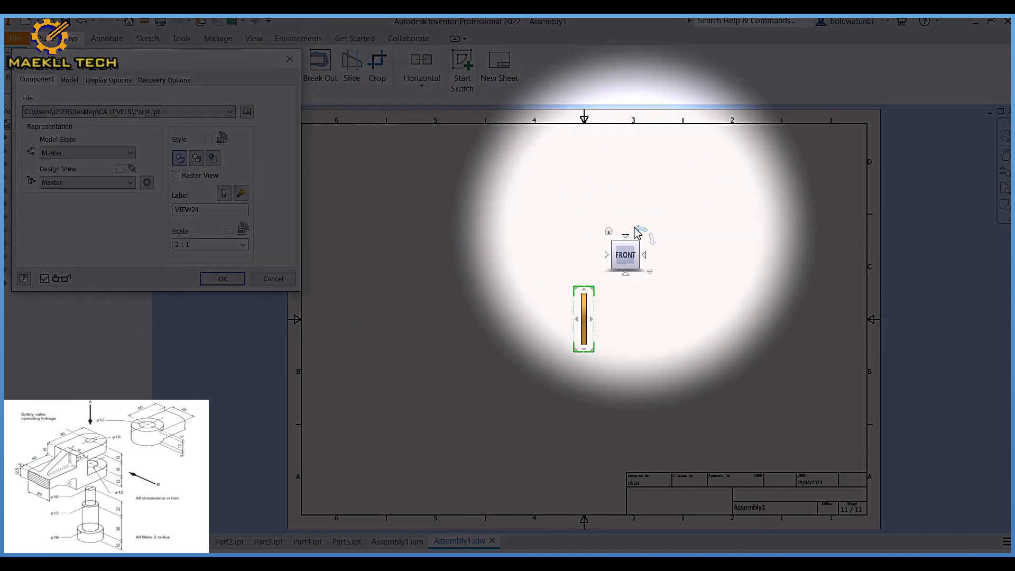
click(649, 241)
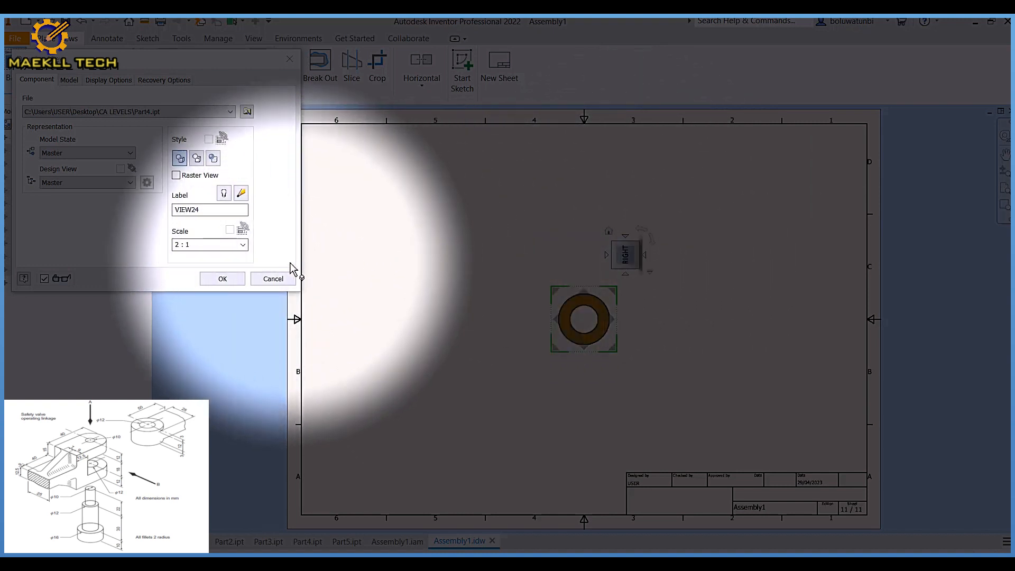
Set the washer base view's scale to 3 : 1 and place it in the sheet's lower left half.
click(243, 244)
click(181, 315)
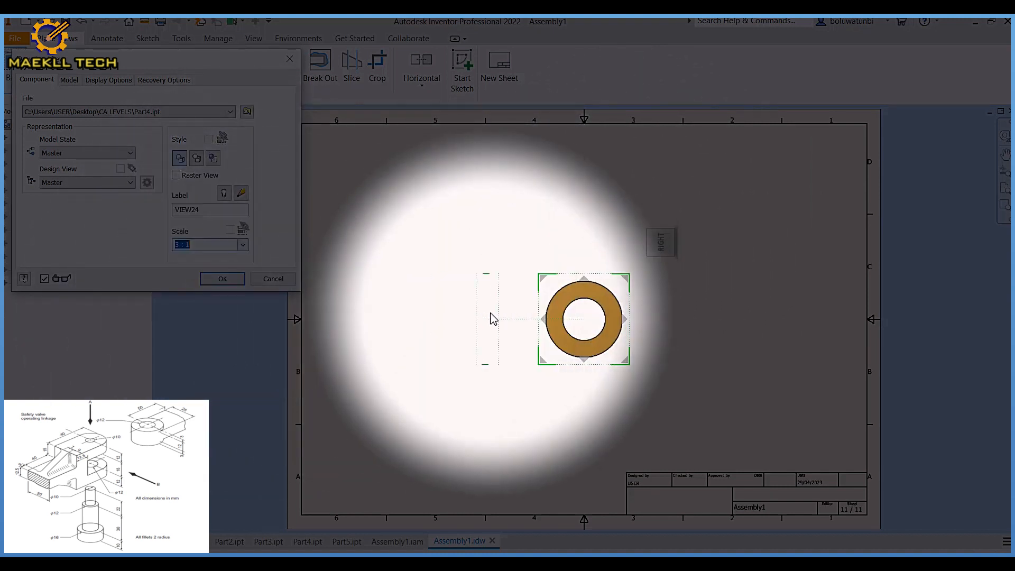
drag(581, 307, 480, 353)
click(224, 277)
Create a full section view of Part4 cut horizontally through the washer's centre, placing it above the base view.
click(108, 74)
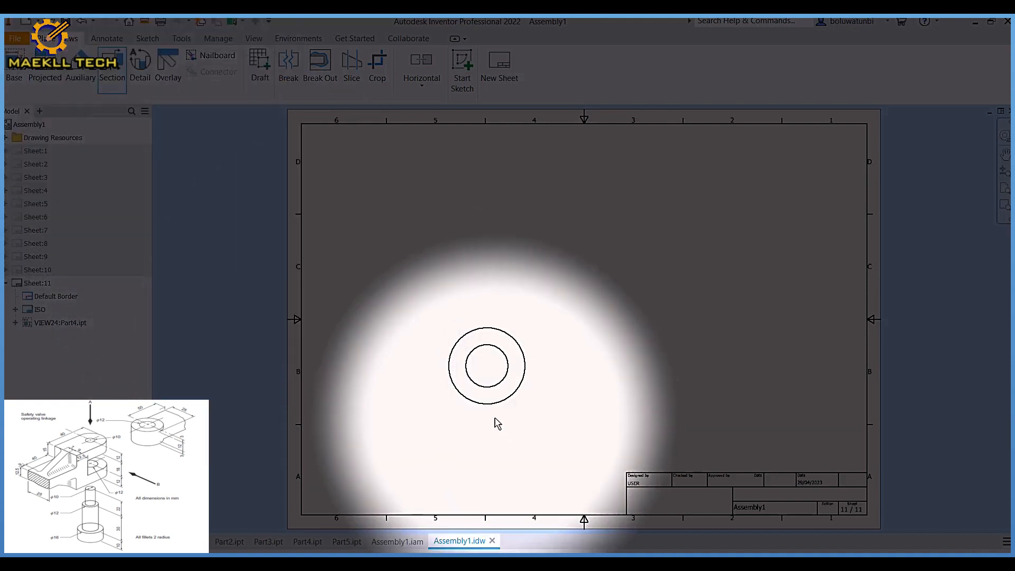
click(476, 385)
click(415, 366)
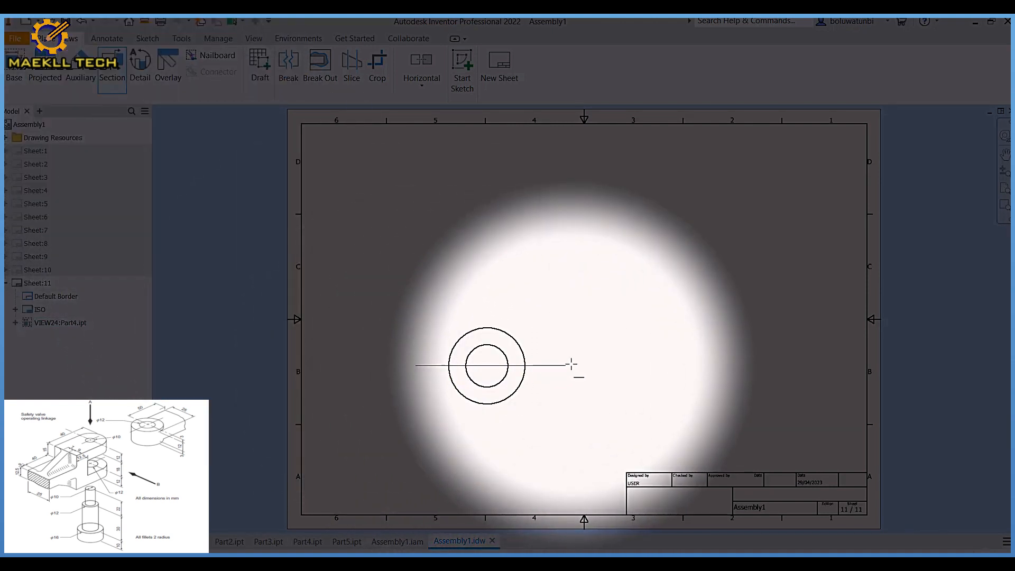
click(573, 365)
right_click(572, 341)
click(622, 340)
click(601, 222)
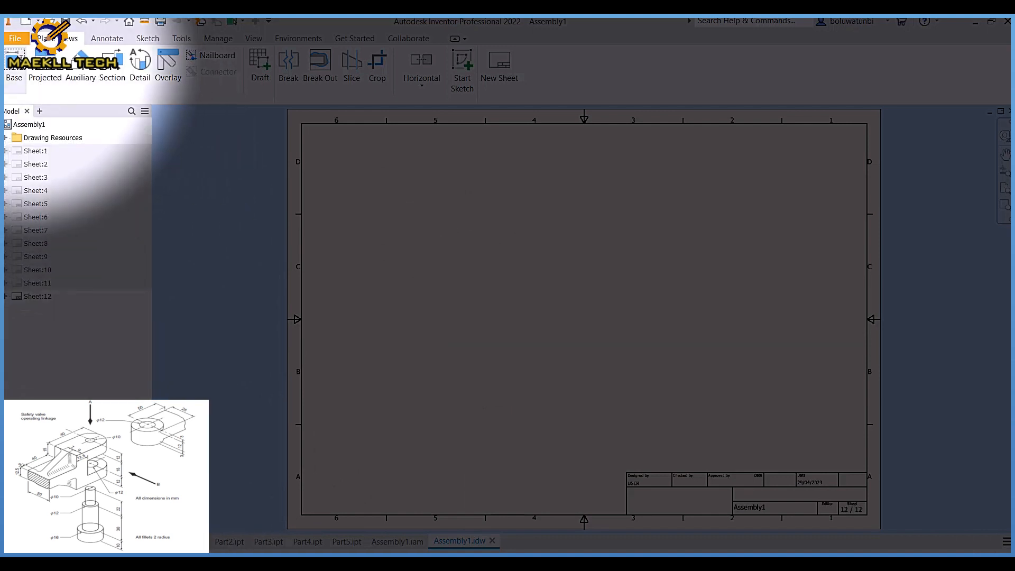
Start a Part5.ipt base view on the twelfth sheet, rotate it so the nut lies horizontally and place it in the sheet's upper left.
click(14, 63)
click(230, 111)
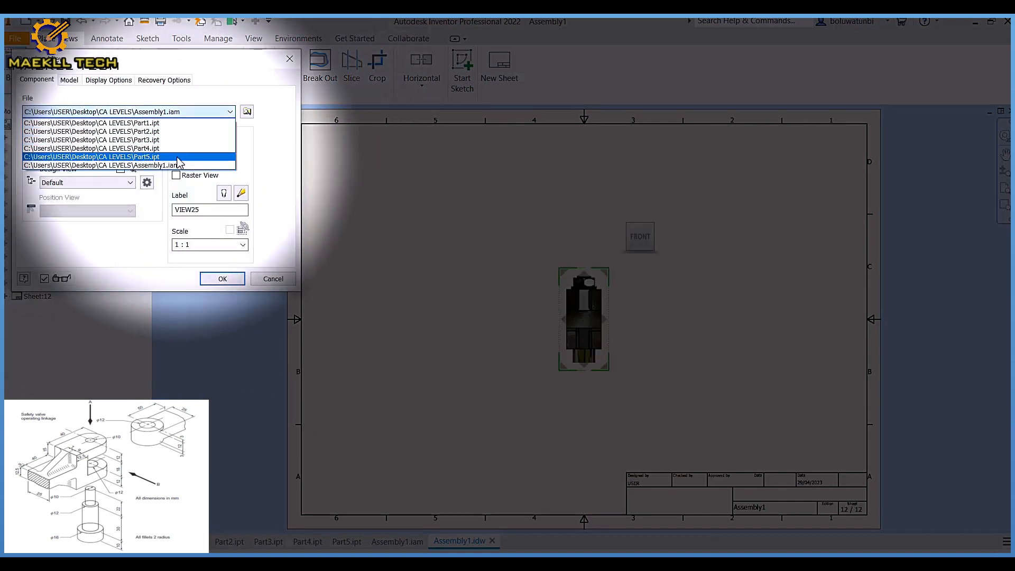
click(178, 157)
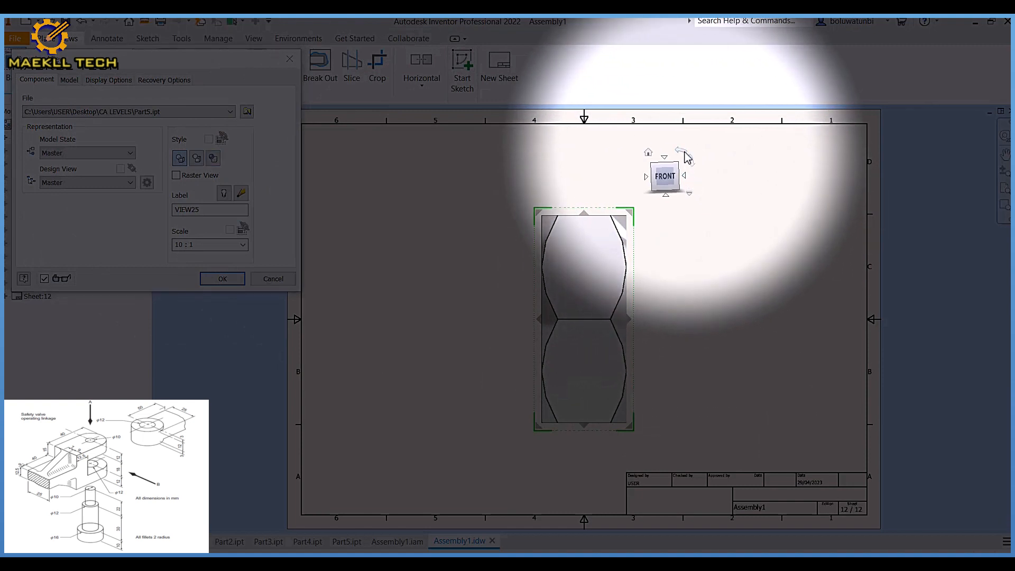
click(686, 157)
drag(637, 324, 529, 225)
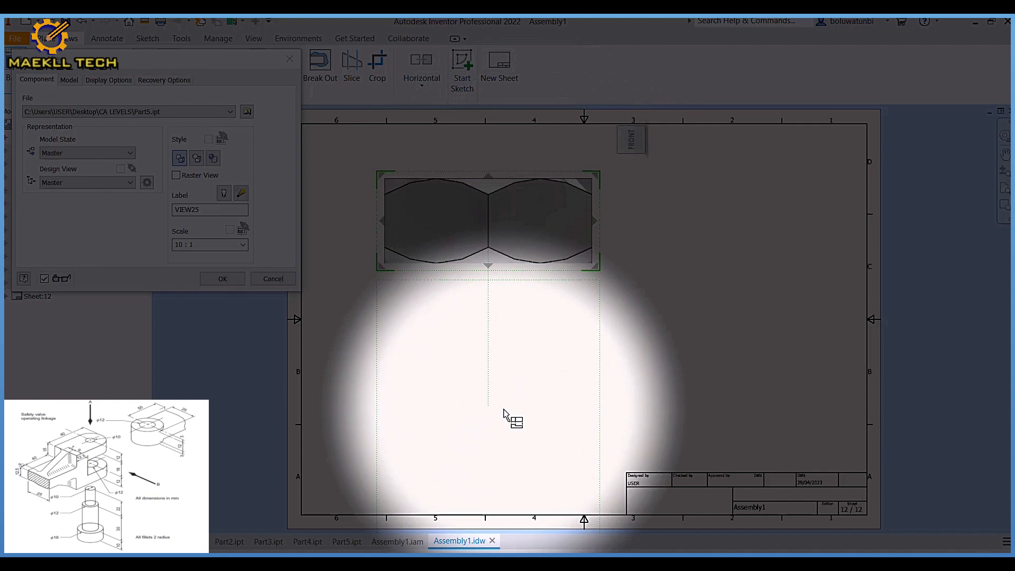
Set the nut base view's scale to 5 : 1 and create projected views below it, to its right and in isometric.
click(243, 244)
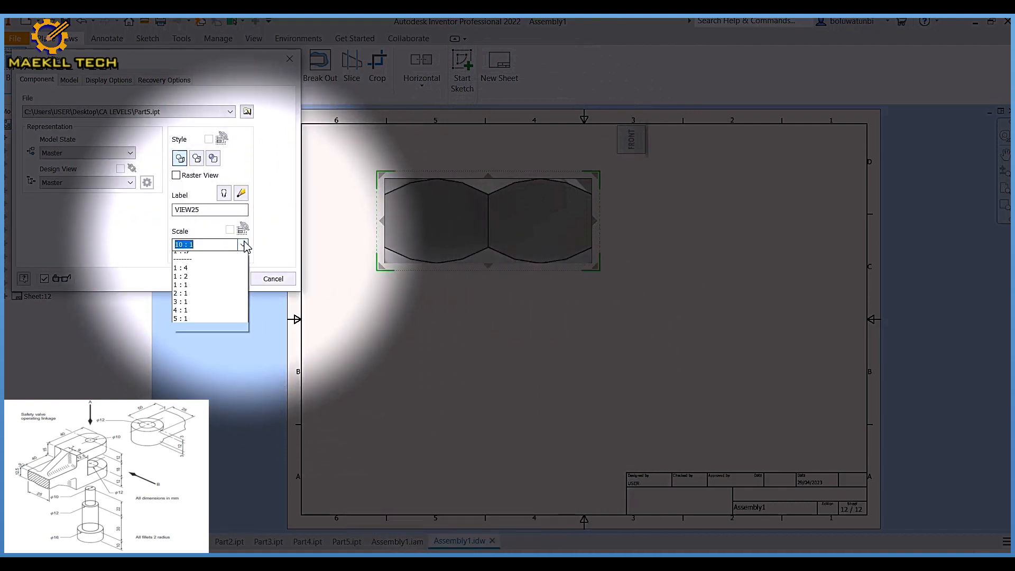
click(216, 332)
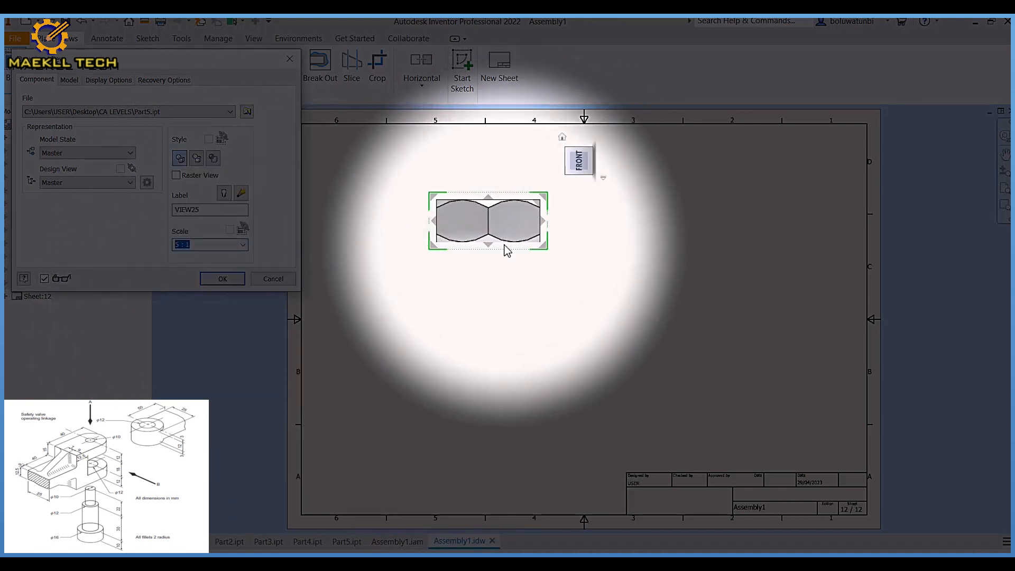
click(471, 397)
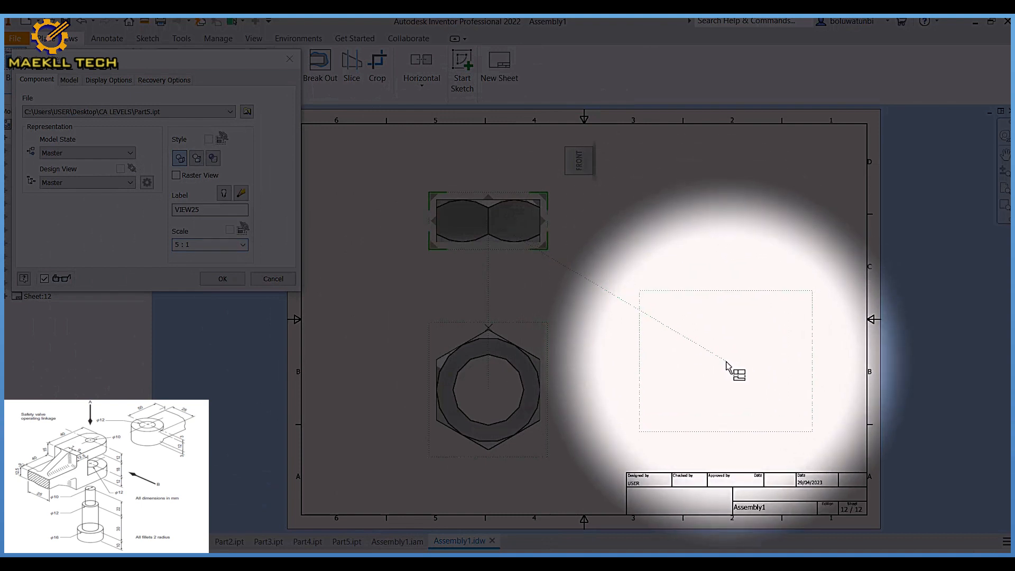
click(732, 367)
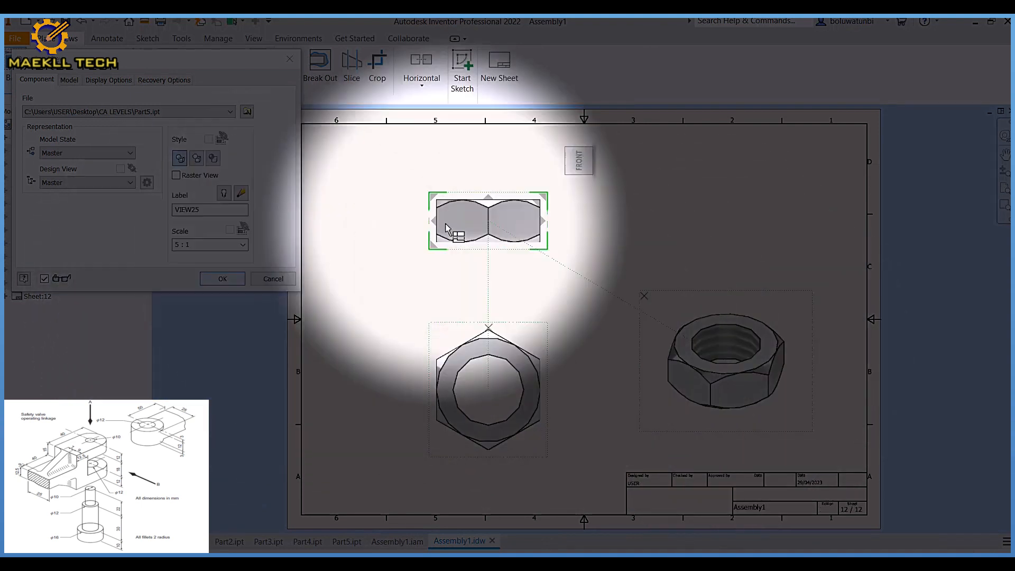
click(711, 218)
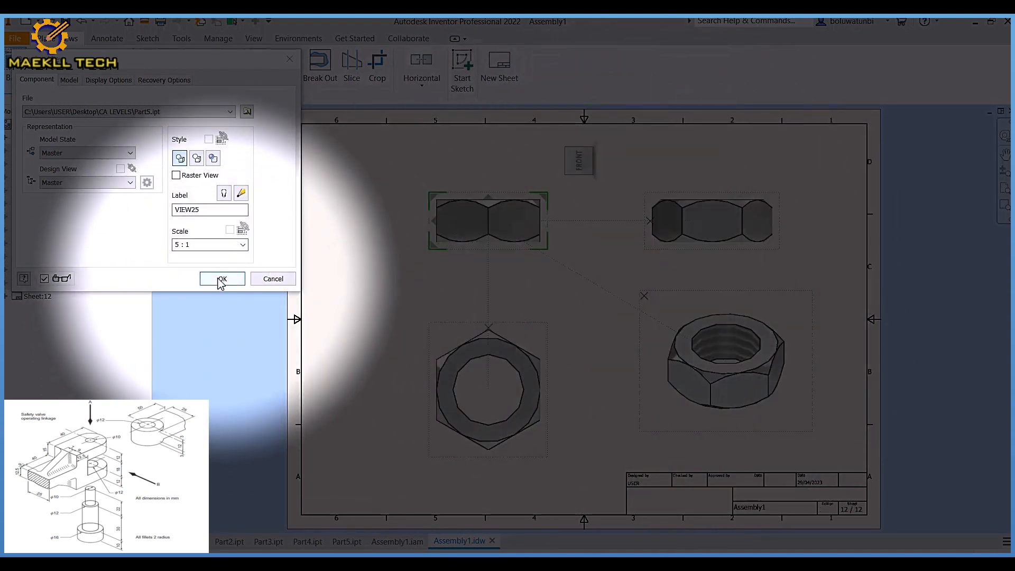
click(222, 279)
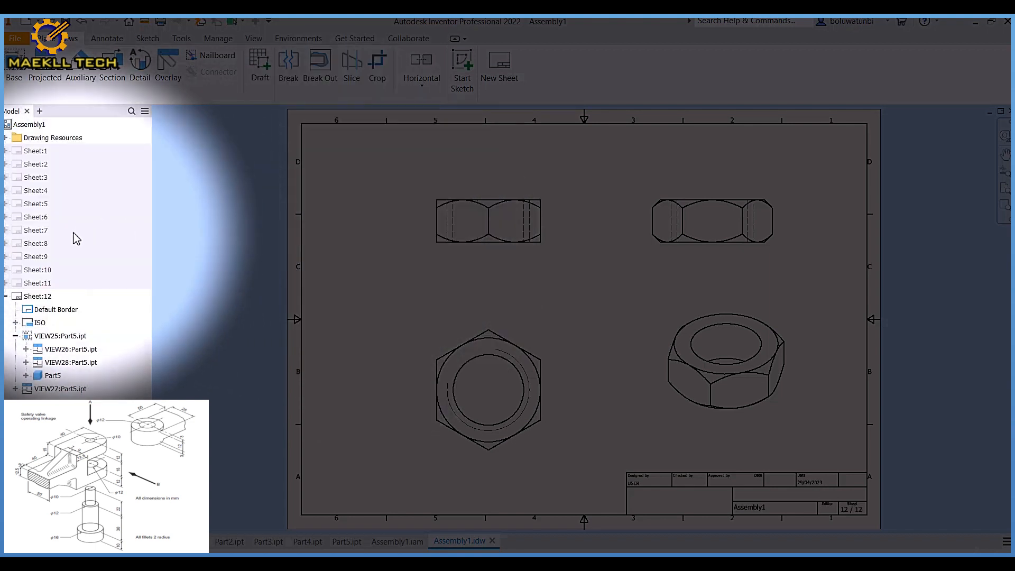
Delete Sheet:7, which holds the pin's C-C section view, from the drawing.
double_click(44, 219)
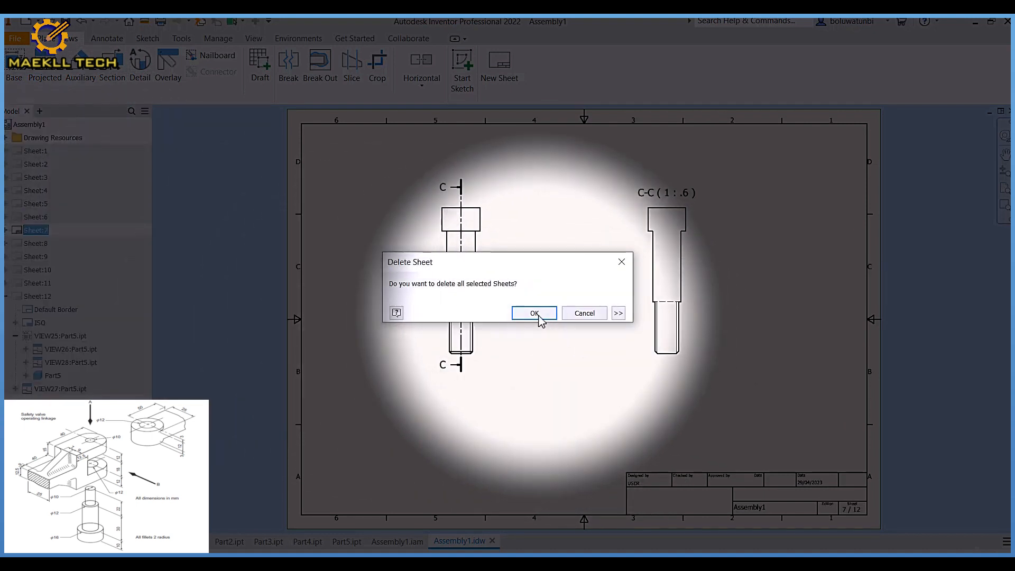
click(538, 315)
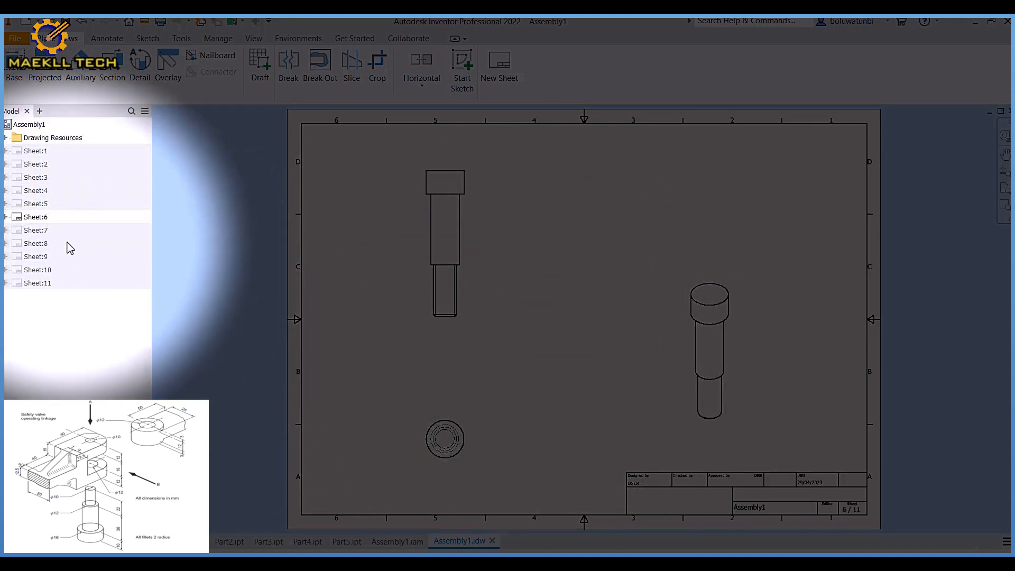
Review the remaining drawing sheets, from the dimensioned assembly views on the first to the nut views on the last.
double_click(37, 152)
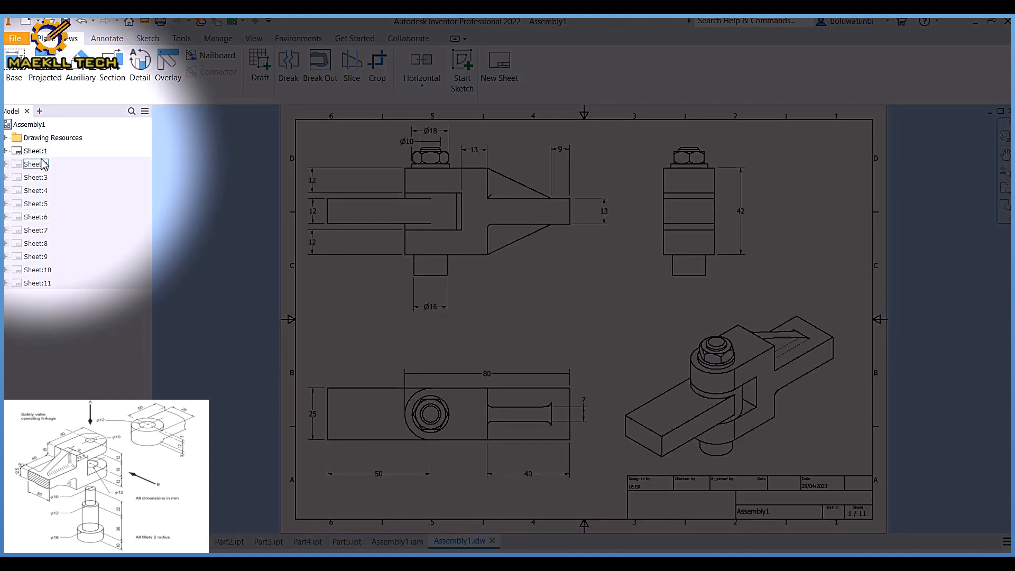
double_click(41, 165)
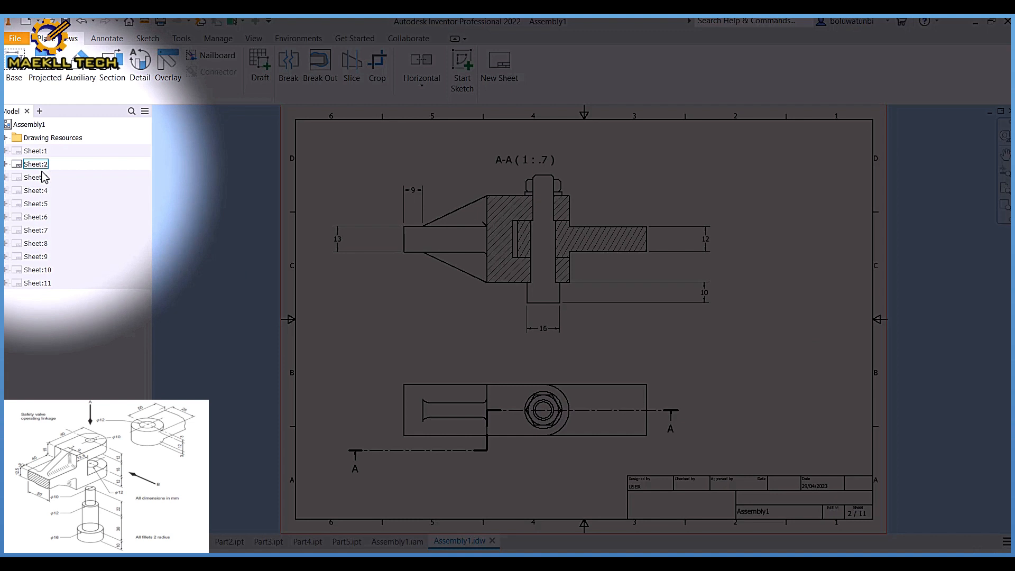
double_click(36, 178)
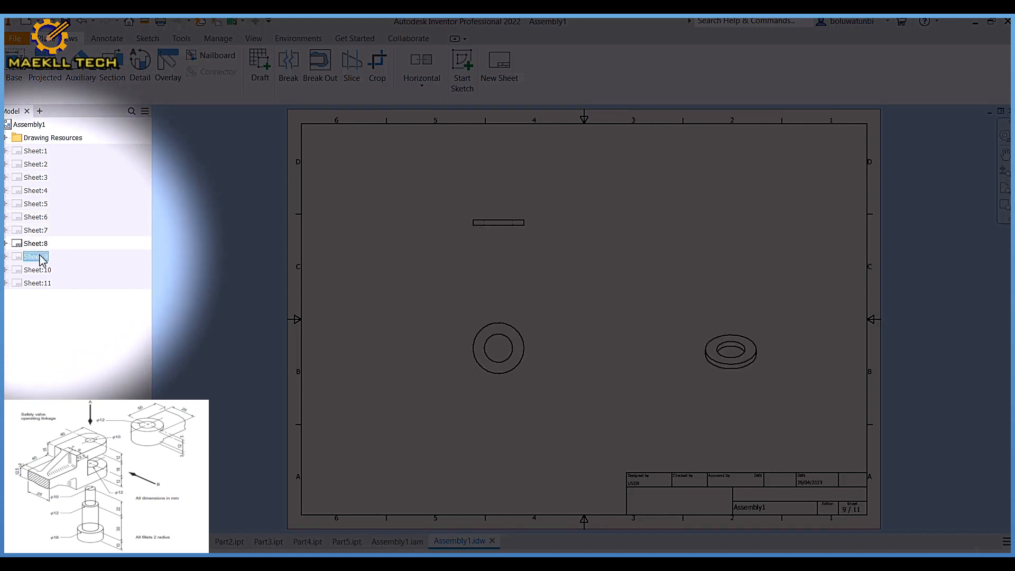
double_click(43, 283)
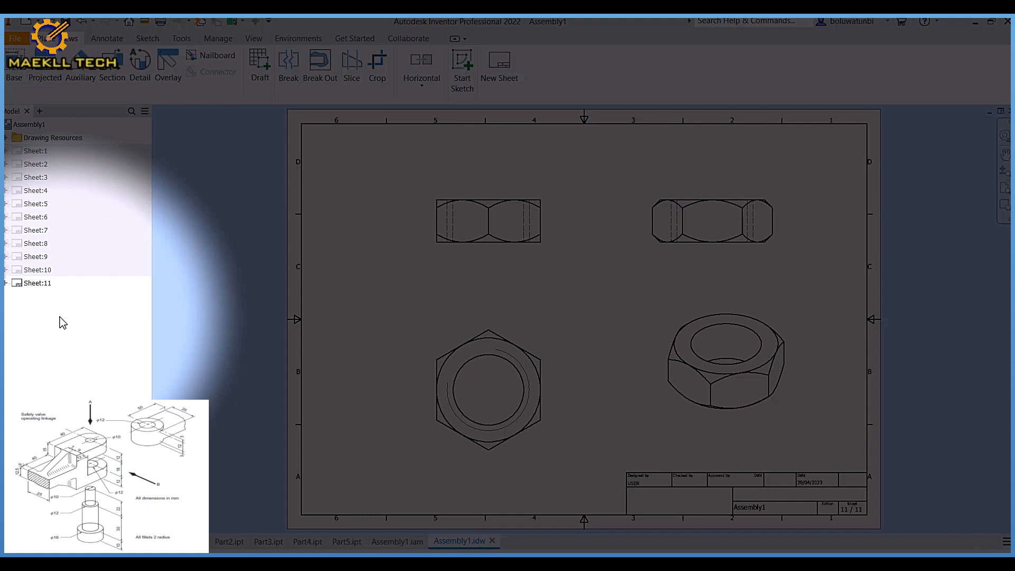
Create a new presentation from the metric Standard (mm).ipn template and insert the Assembly1 assembly into it.
key(ctrl+n)
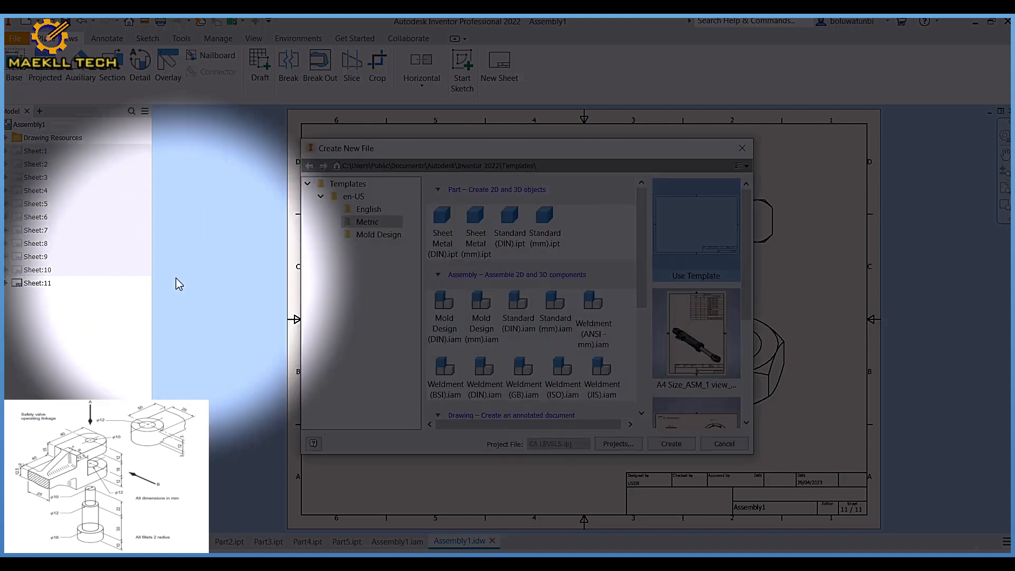
scroll(507, 295, down, 5)
scroll(498, 328, down, 3)
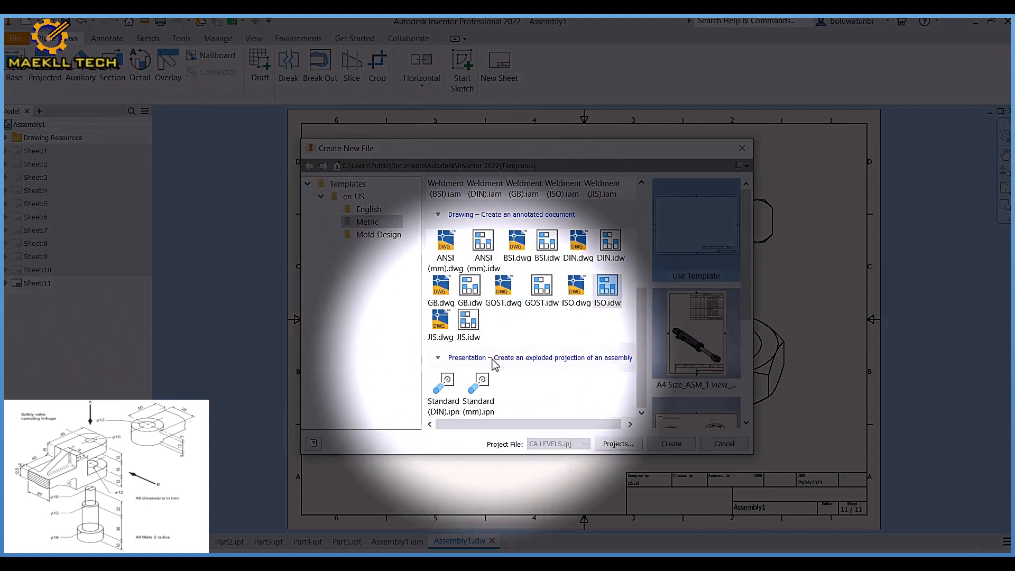
double_click(484, 387)
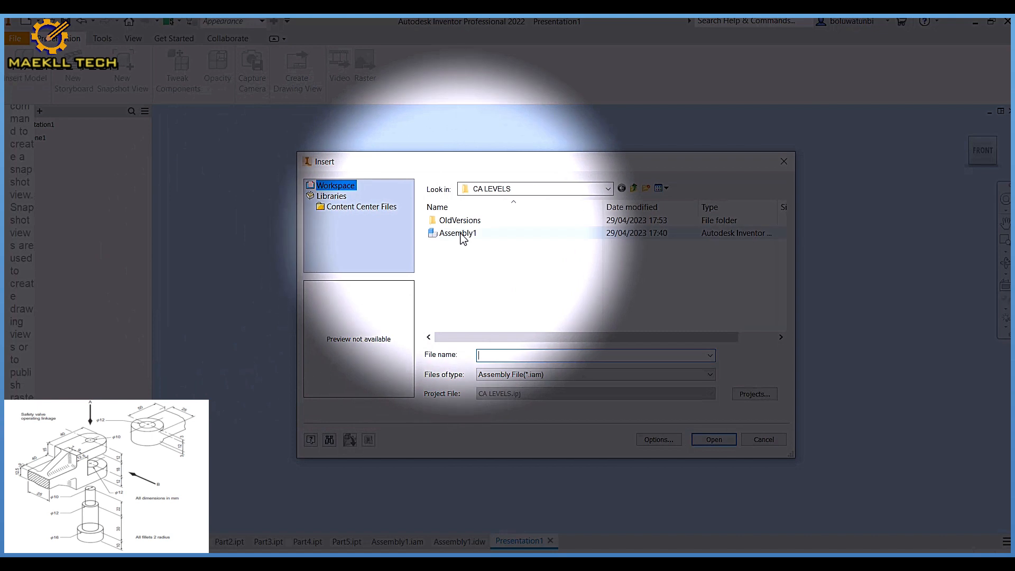
click(715, 439)
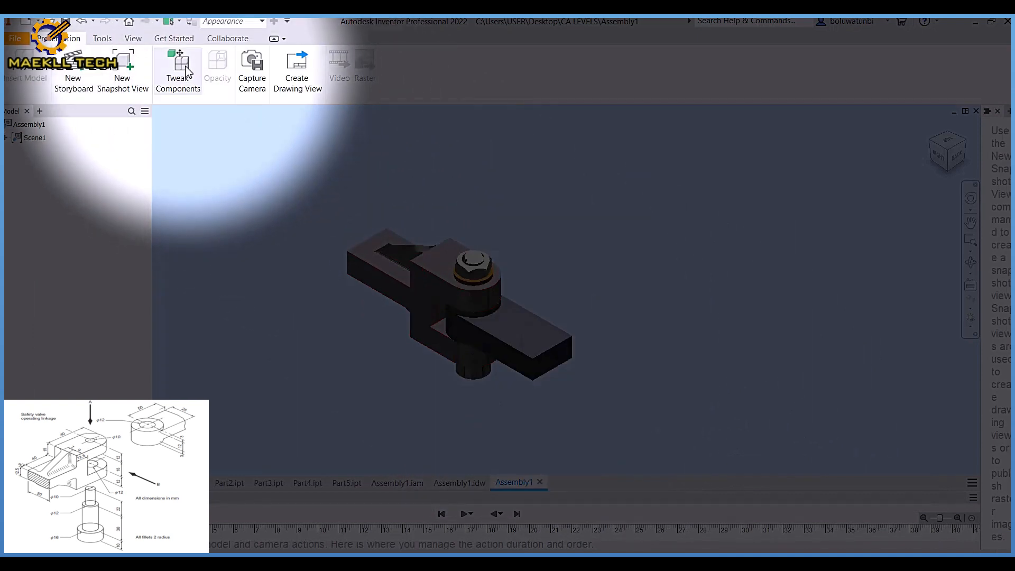
Tweak the nut about 57.5 mm straight up off the pin and move the washer up to just below it.
click(180, 68)
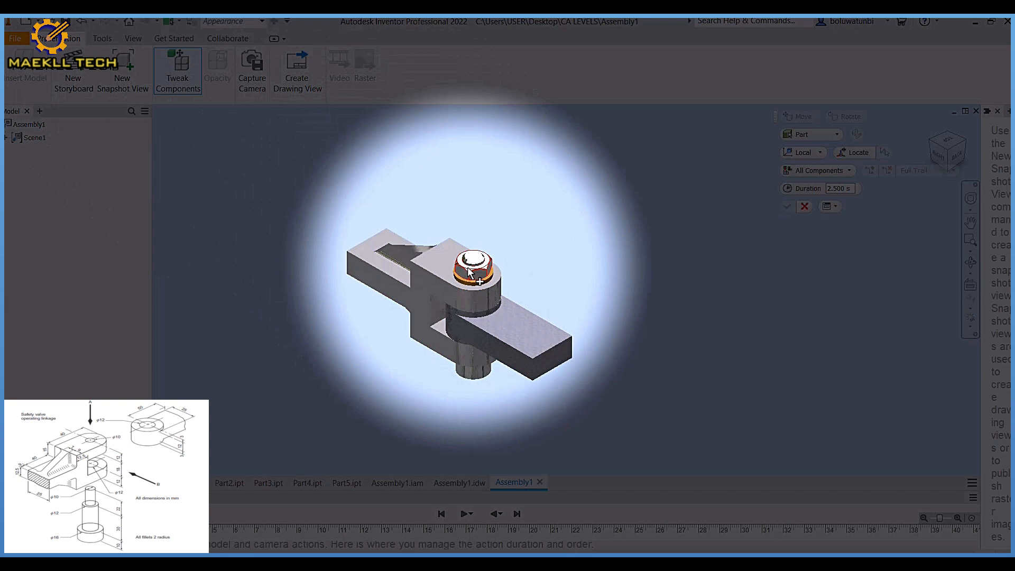
drag(473, 303, 472, 199)
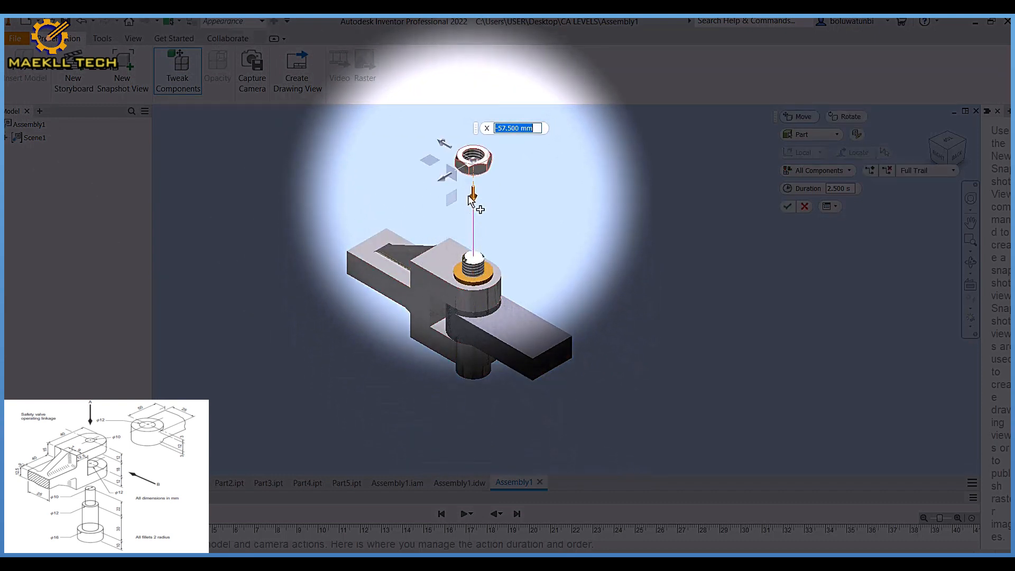
click(476, 277)
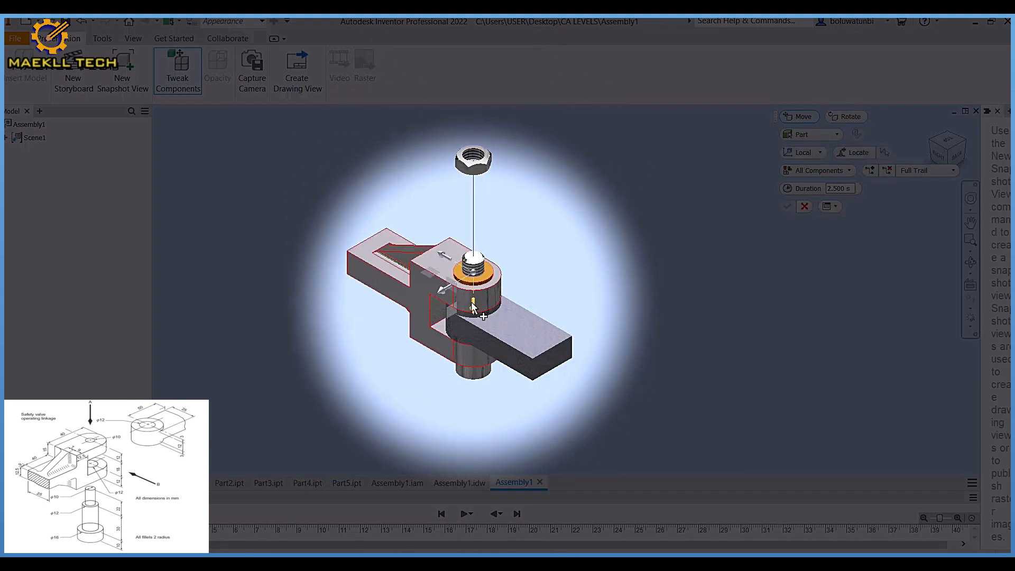
drag(475, 308, 478, 222)
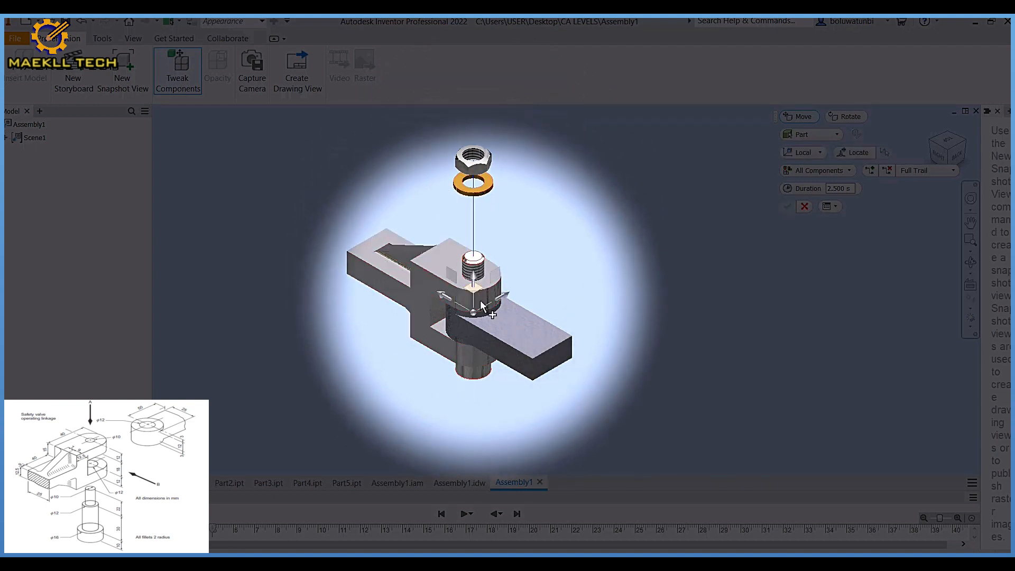
Tweak the pin about 68.5 mm straight down out of the fork and pull the flat link arm out along its length.
drag(474, 280, 487, 408)
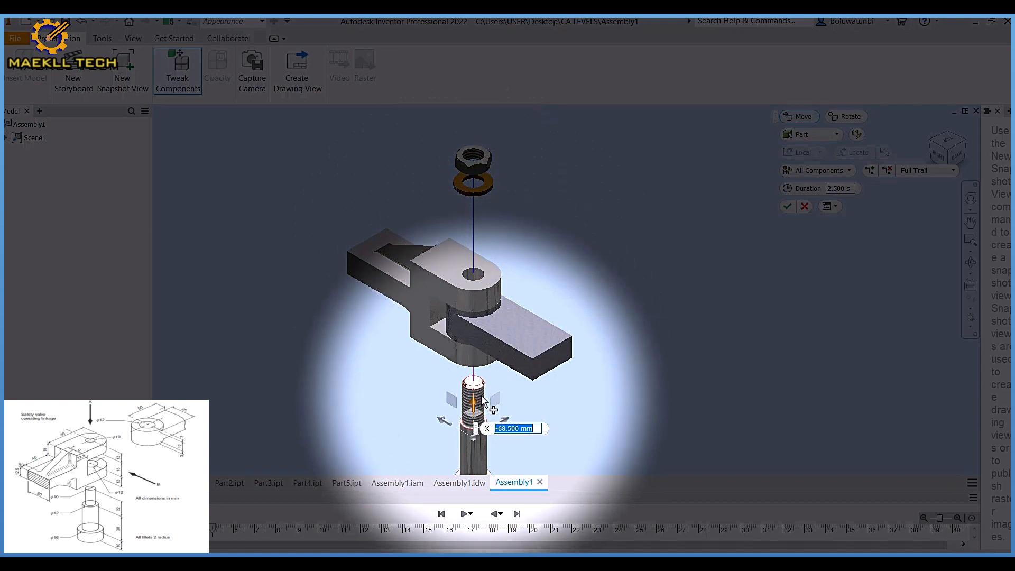
click(501, 331)
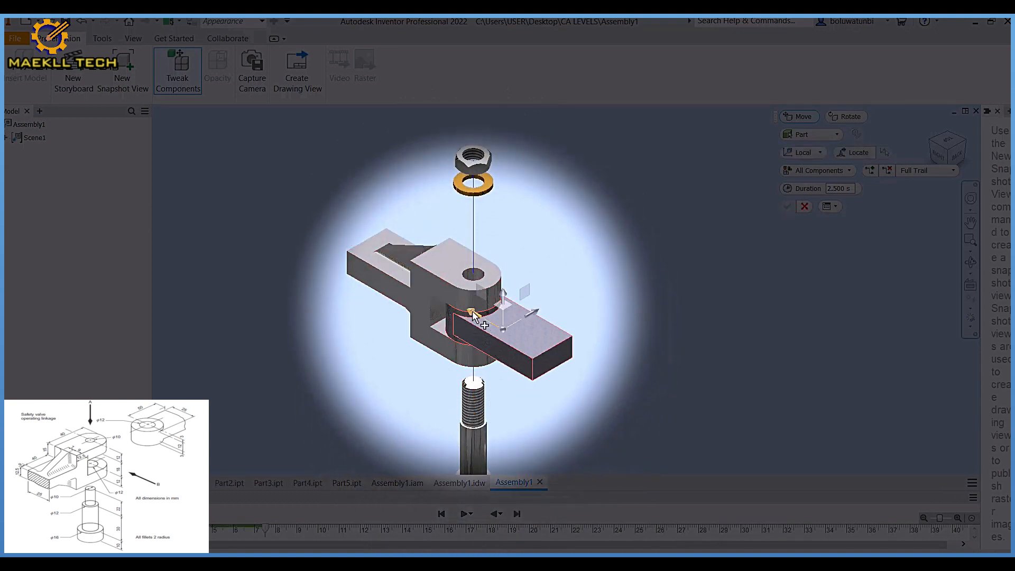
drag(475, 316, 538, 403)
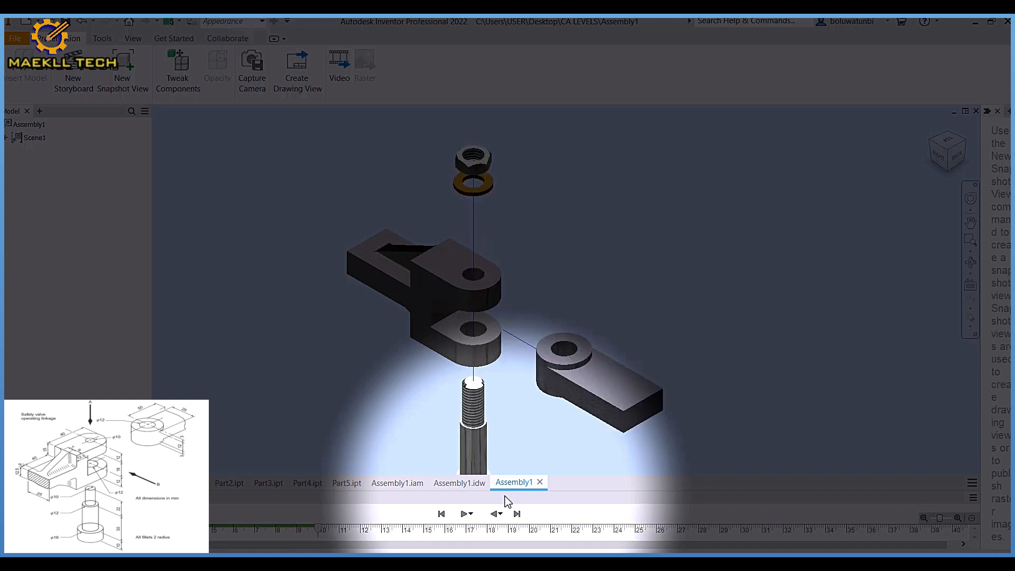
Play the exploded-view storyboard and save the presentation as Assembly1.ipn in the CA LEVELS folder.
click(464, 514)
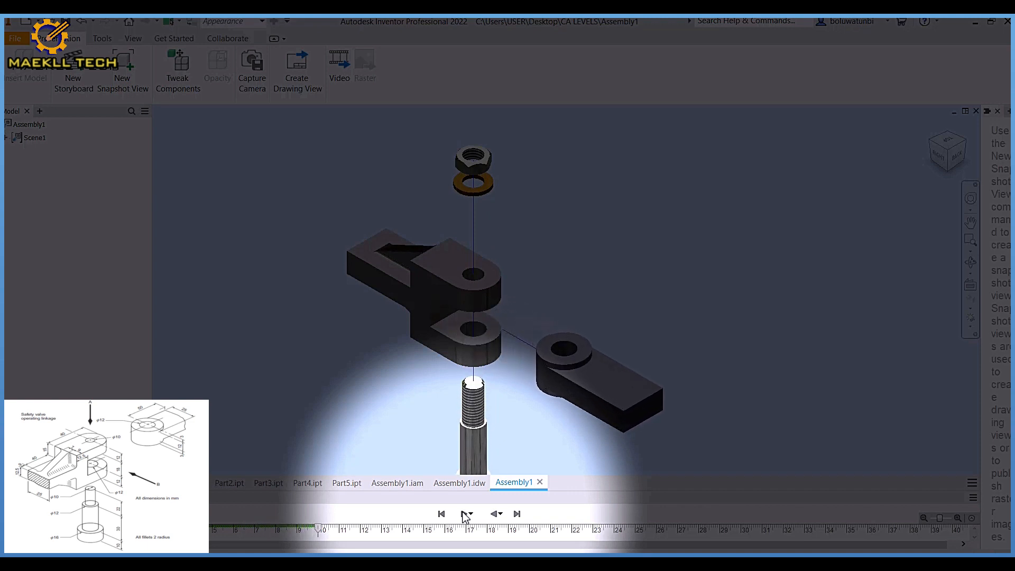
key(ctrl+s)
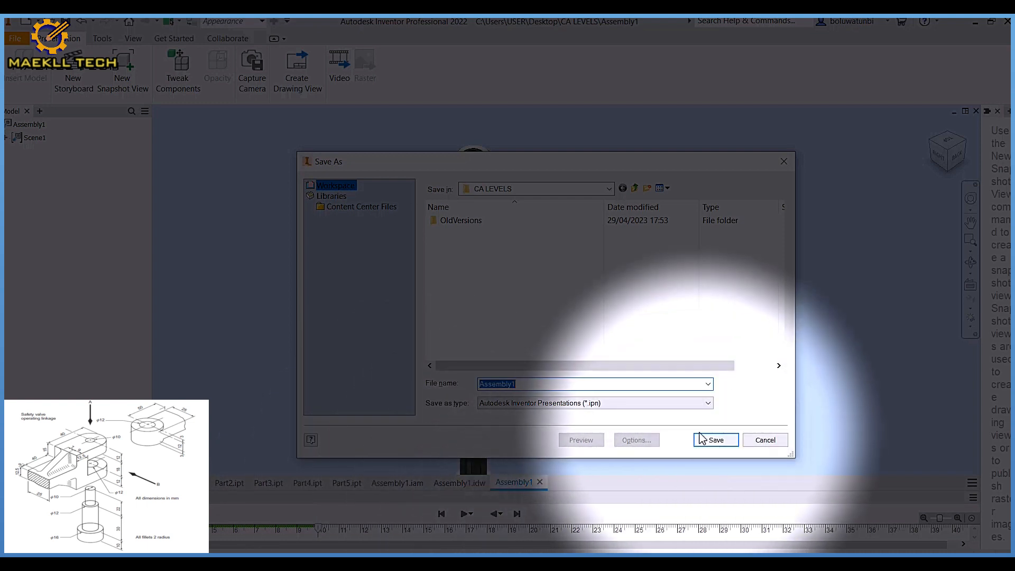
click(702, 439)
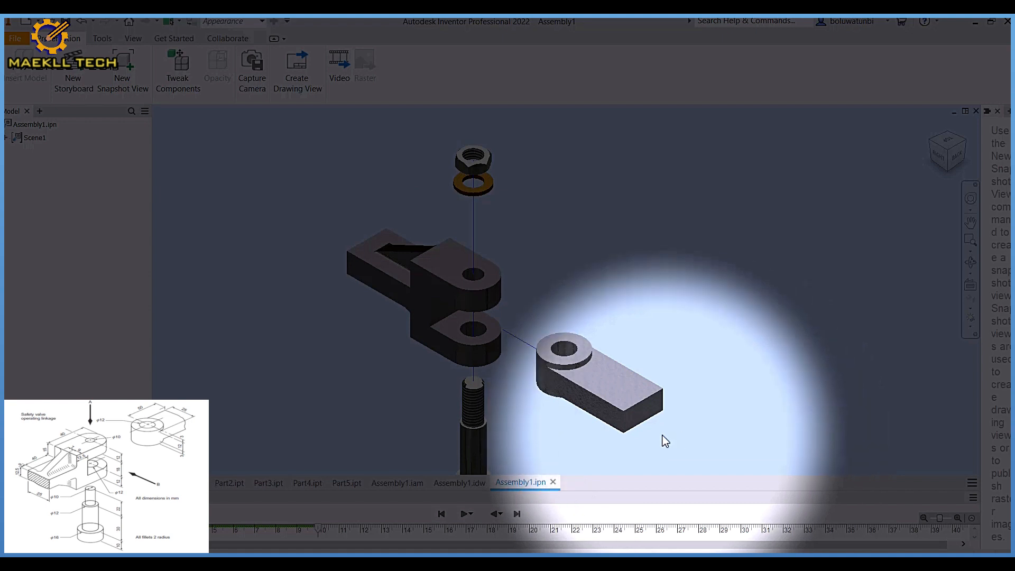
Look through the open drawing, assembly and part documents, and return to the Assembly1.ipn presentation.
click(459, 486)
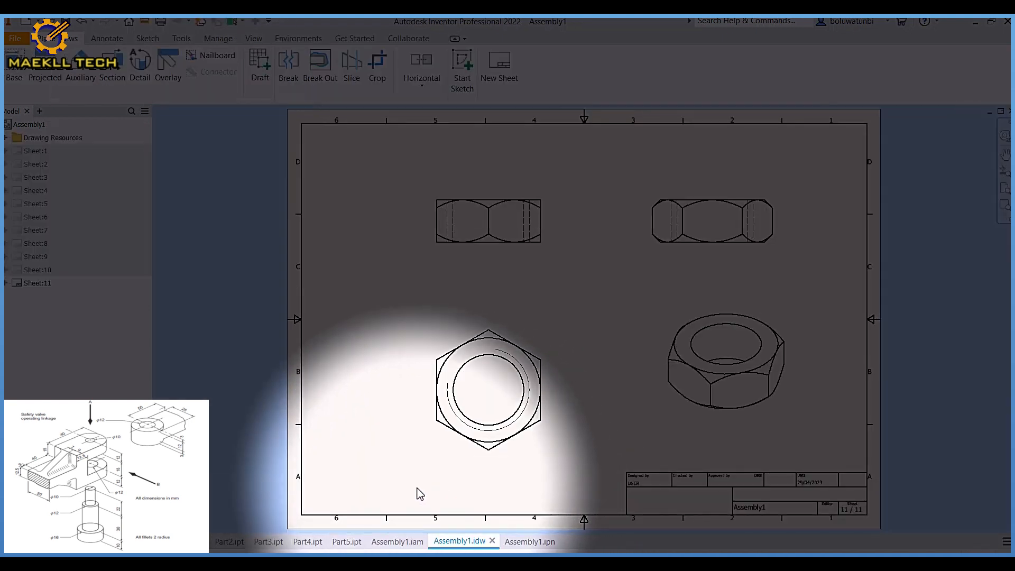
click(408, 542)
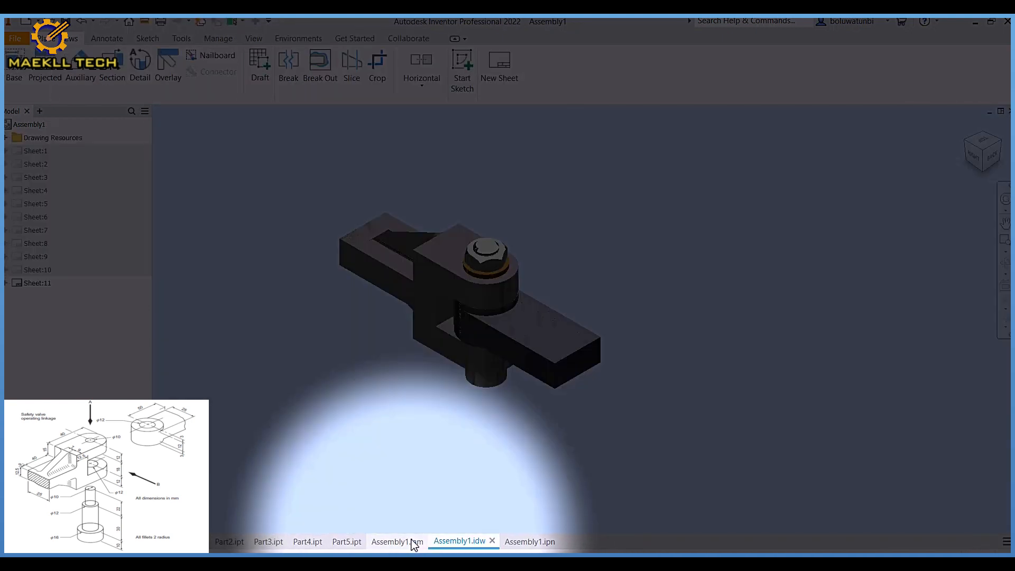
click(349, 543)
click(307, 543)
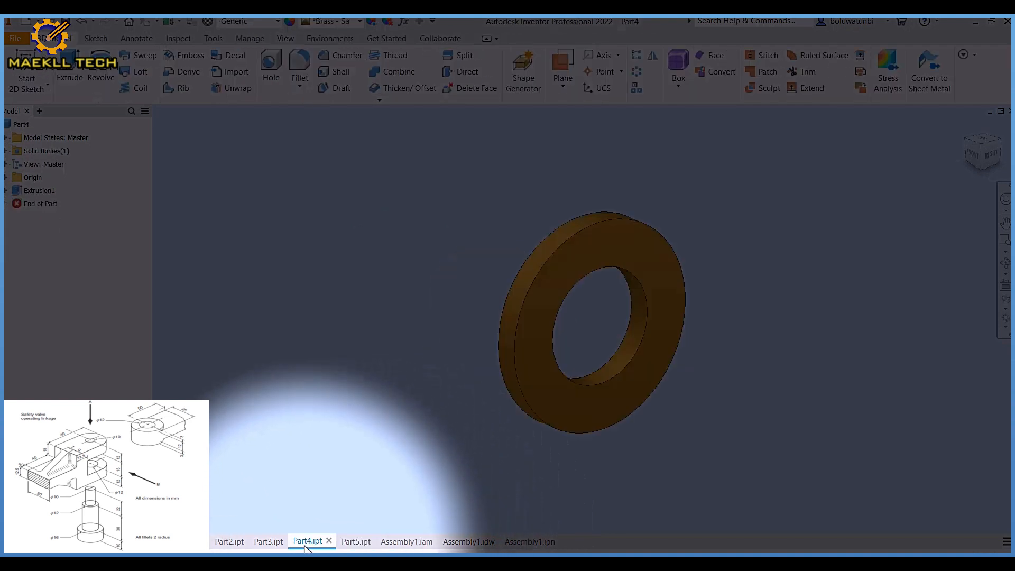
click(268, 542)
click(229, 542)
click(278, 542)
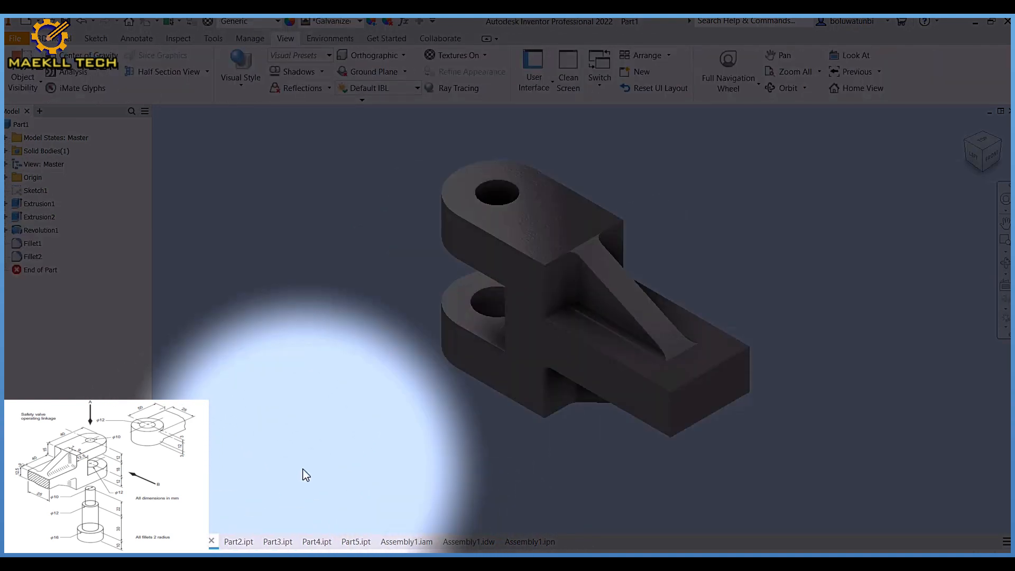
click(521, 541)
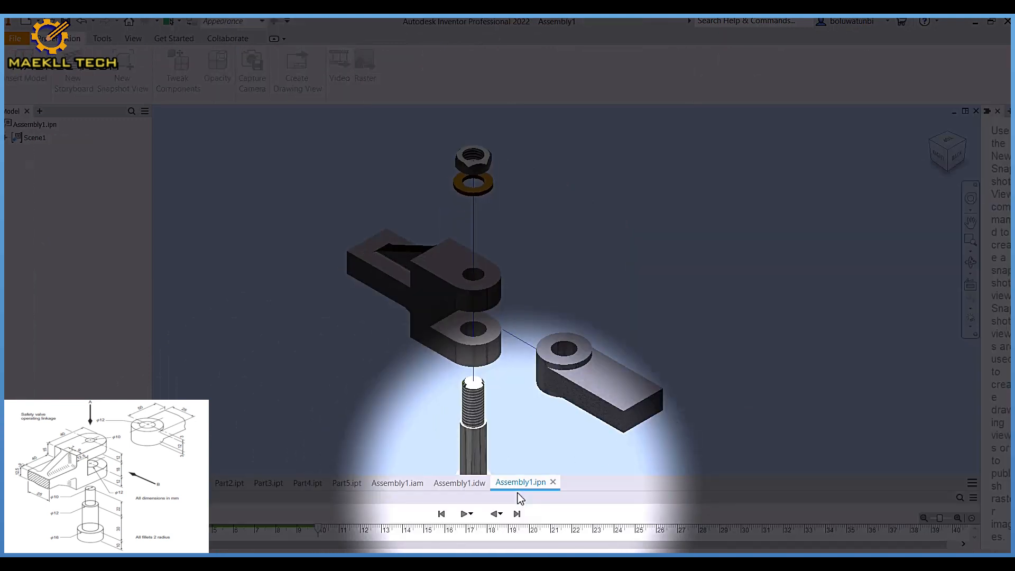